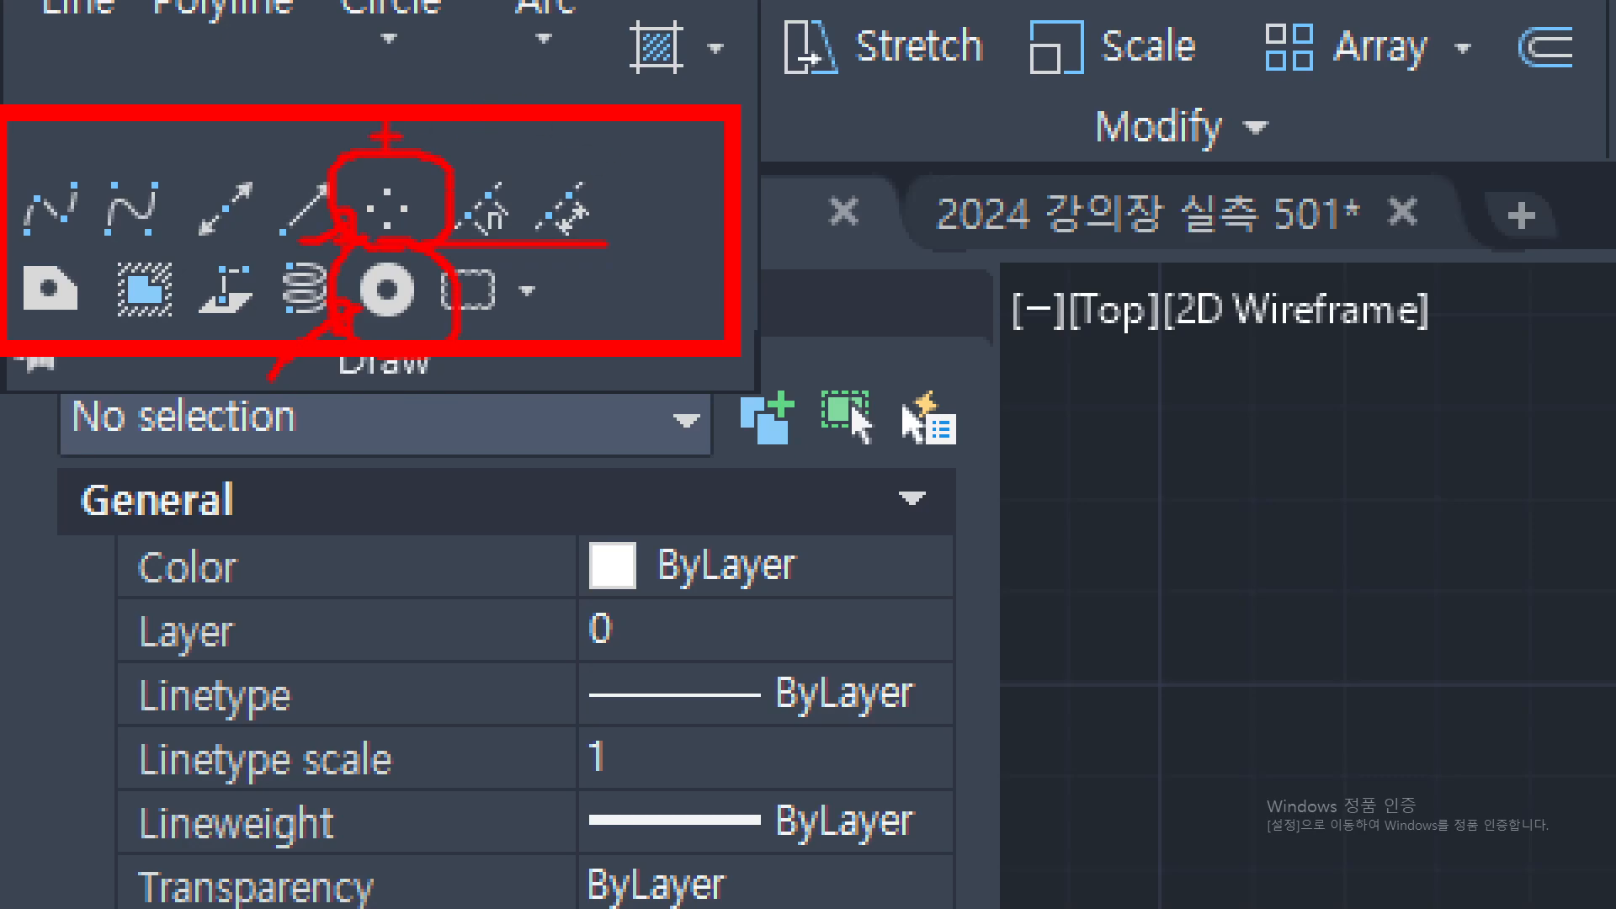
left_click_drag(360, 143, 326, 210)
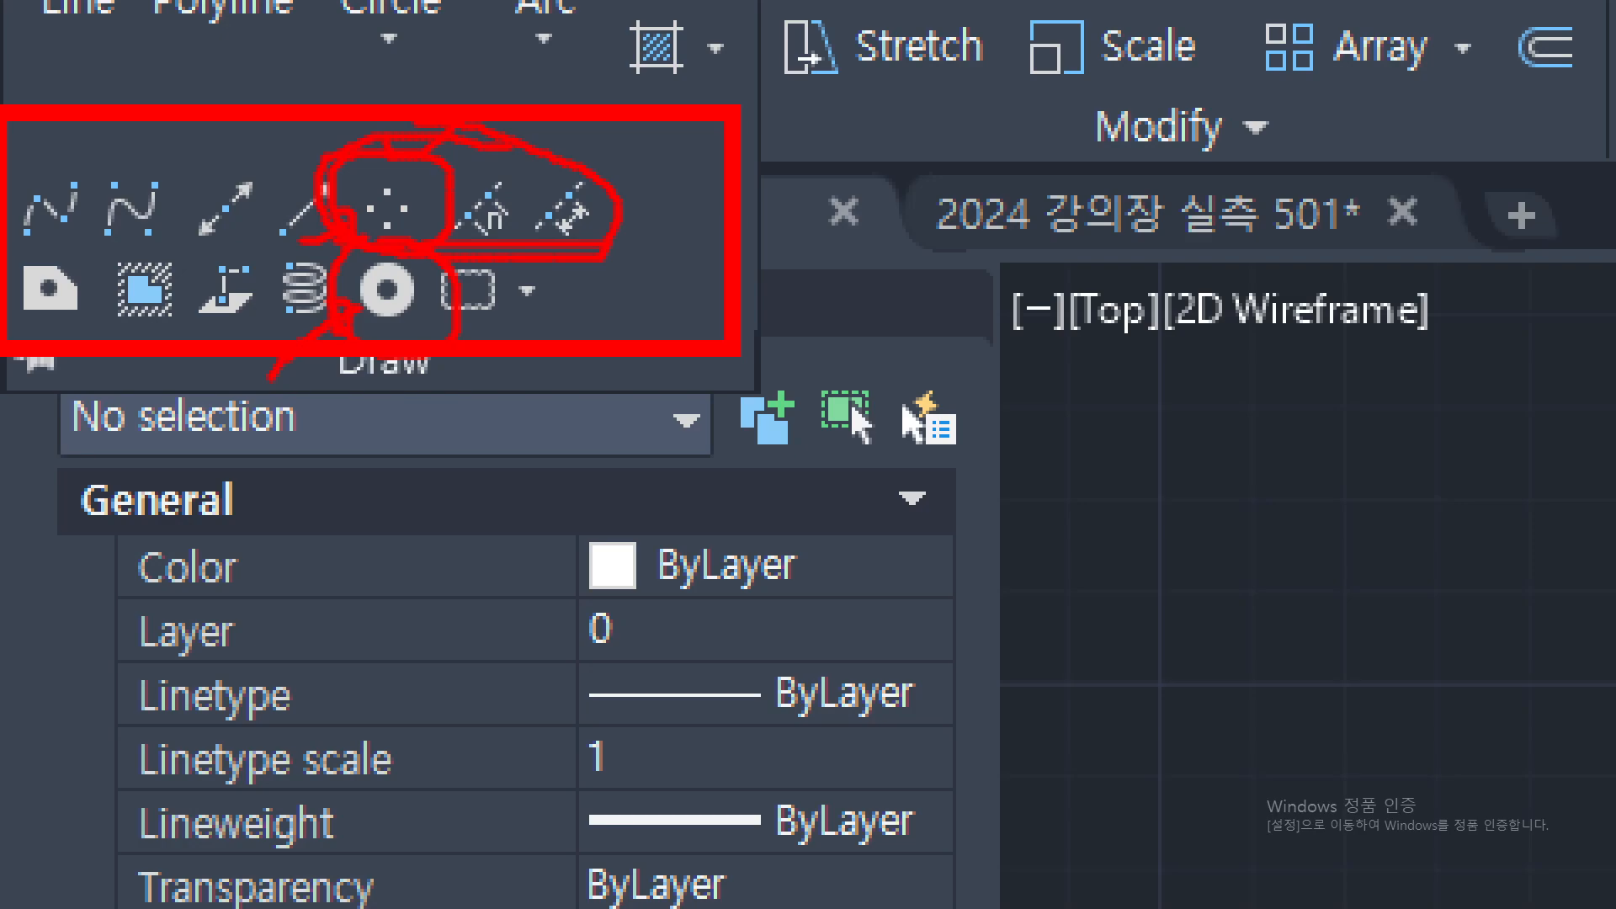
mouse_move(412, 329)
left_mouse_down()
mouse_move(424, 367)
mouse_move(473, 362)
mouse_move(487, 310)
left_mouse_up()
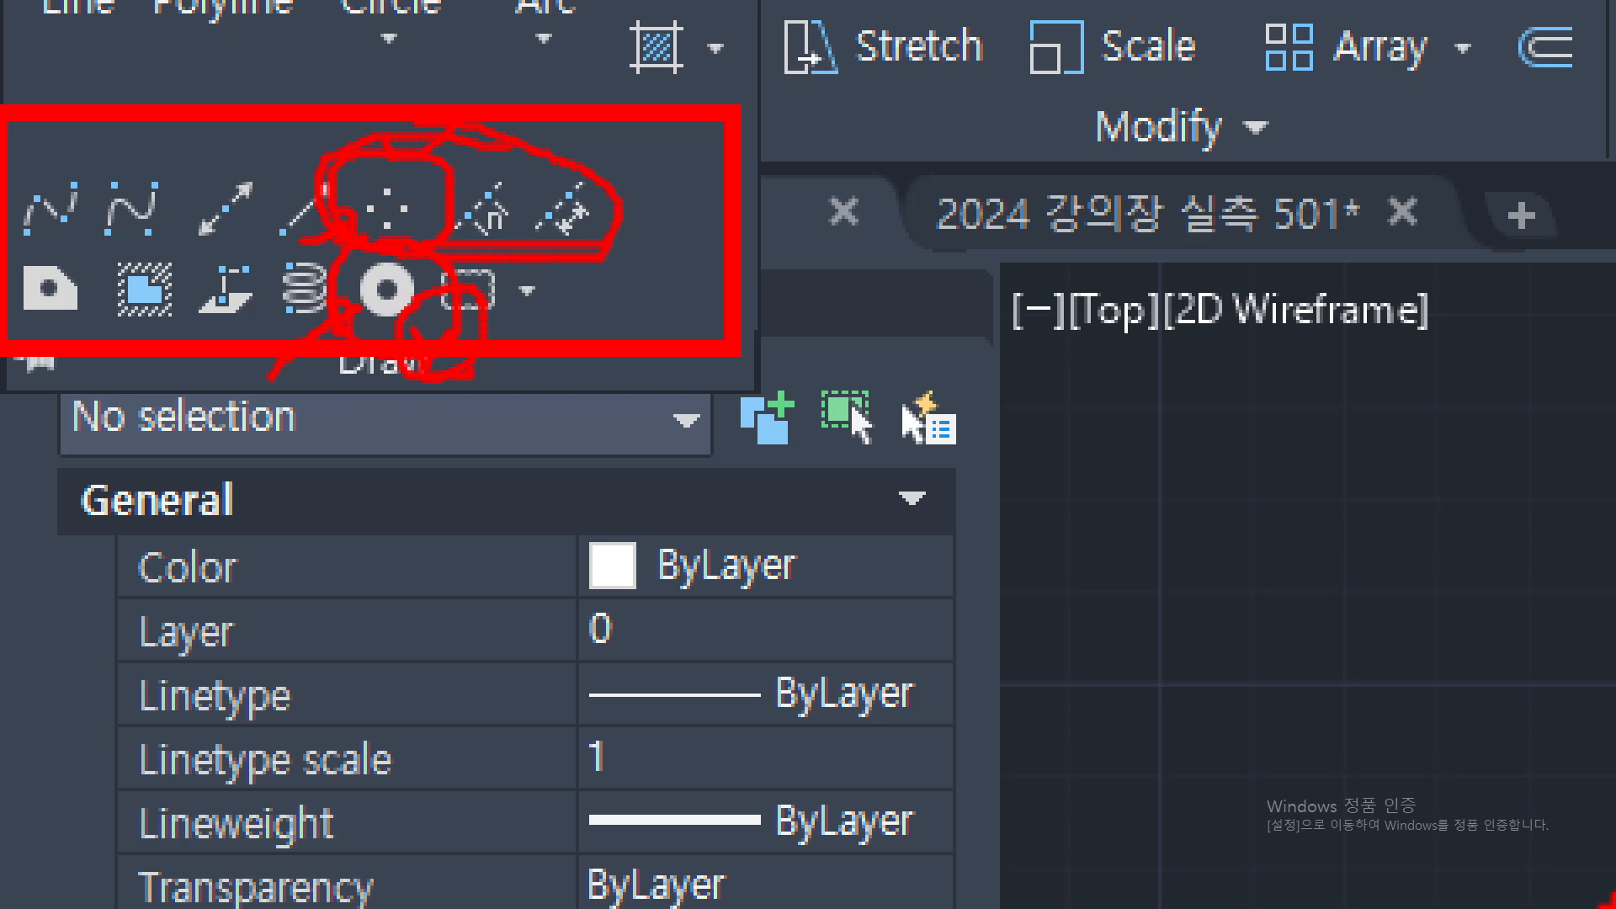
key("Escape")
key("Escape")
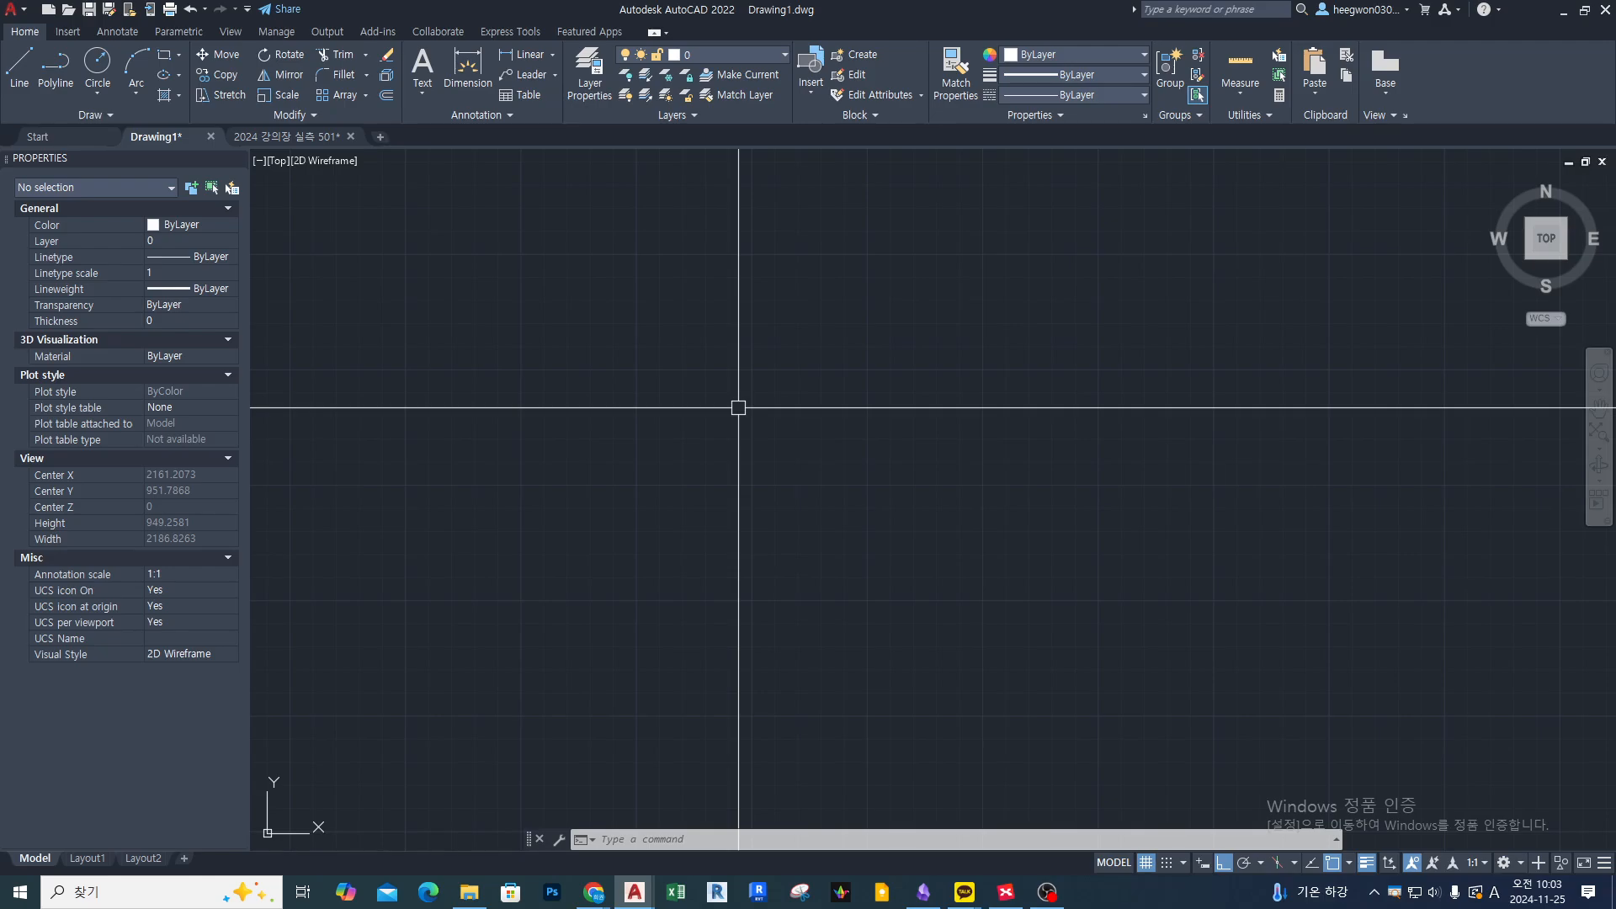
key("Escape")
key("Escape")
key("Escape")
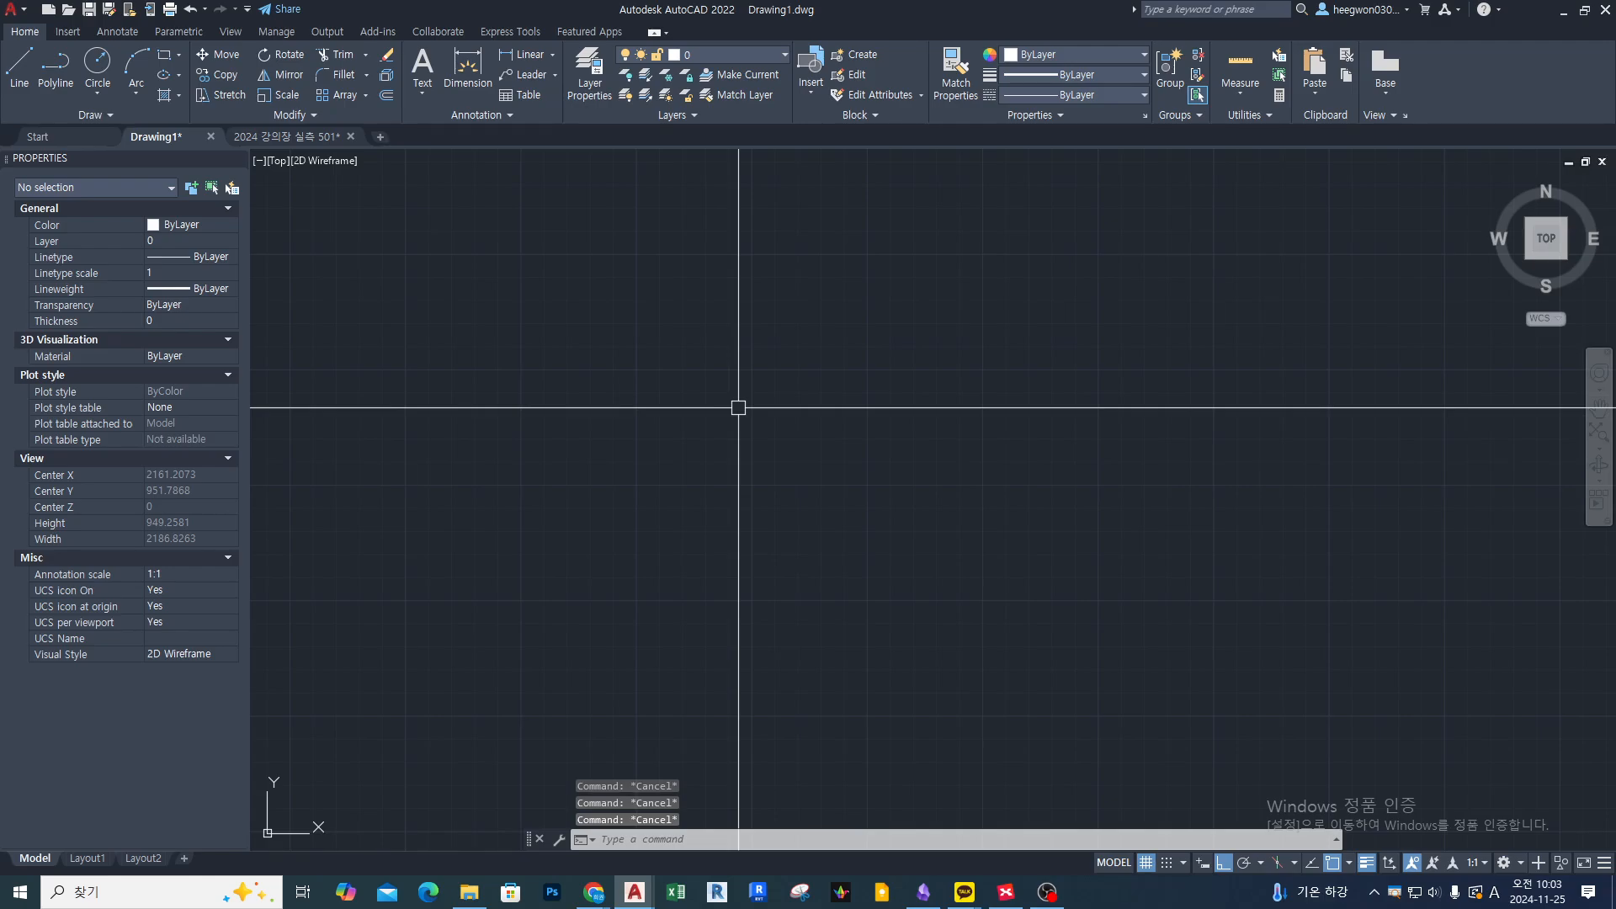
key("ctrl+2")
type("t")
type("po")
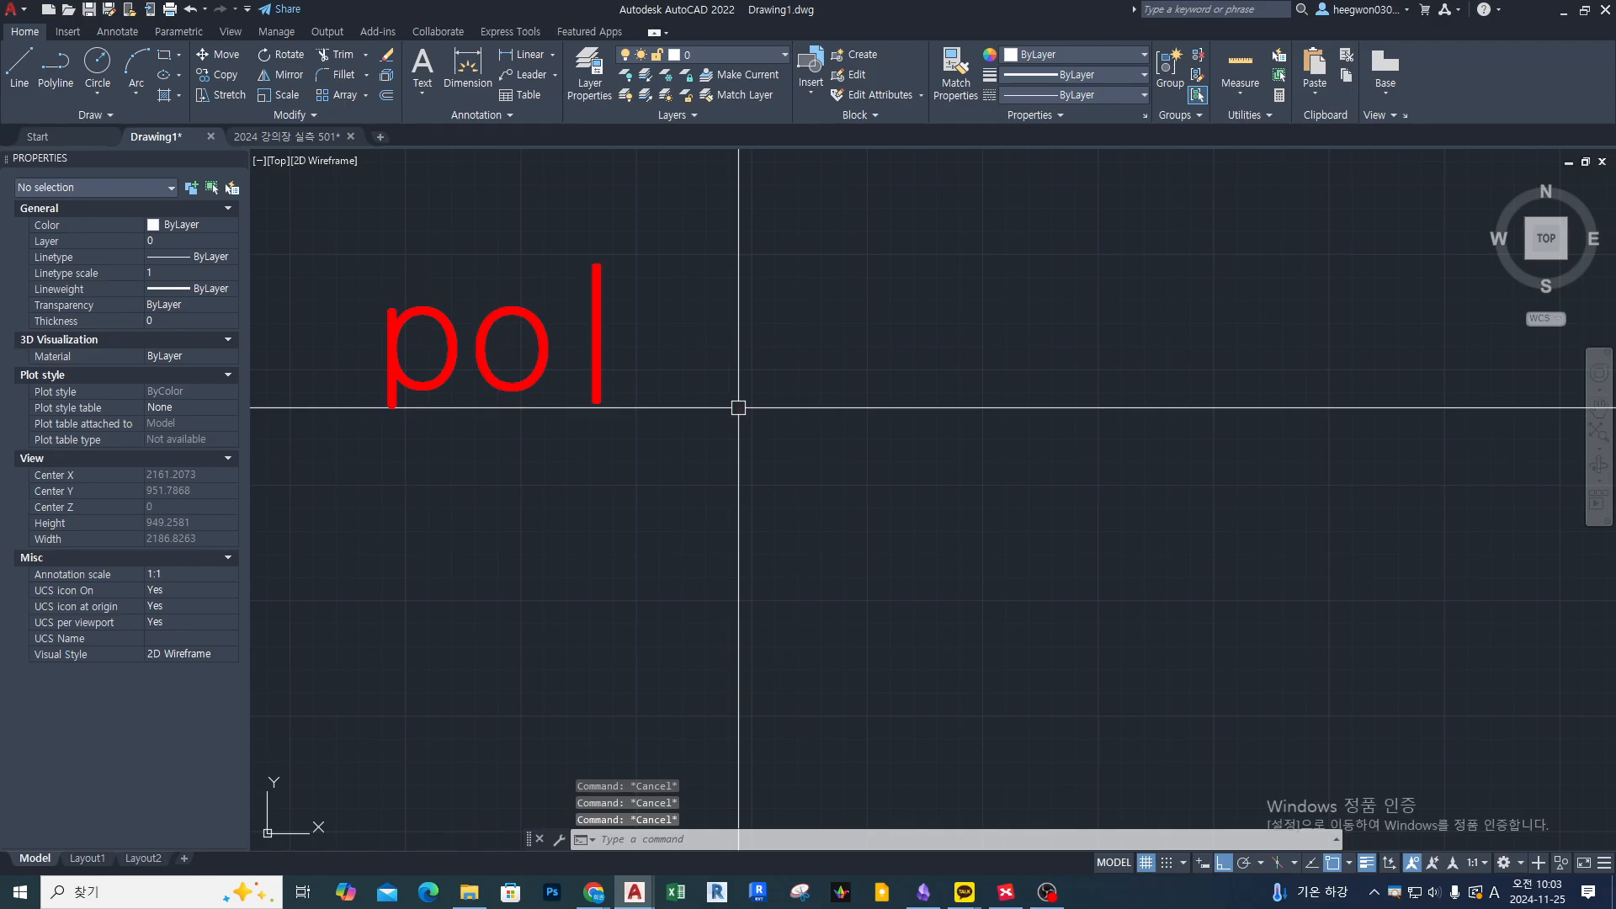
type("int")
mouse_move(813, 333)
left_mouse_down()
mouse_move(856, 333)
mouse_move(863, 375)
left_mouse_up()
left_click_drag(930, 329, 965, 340)
left_click_drag(1061, 327, 992, 370)
left_click_drag(1014, 337, 1040, 368)
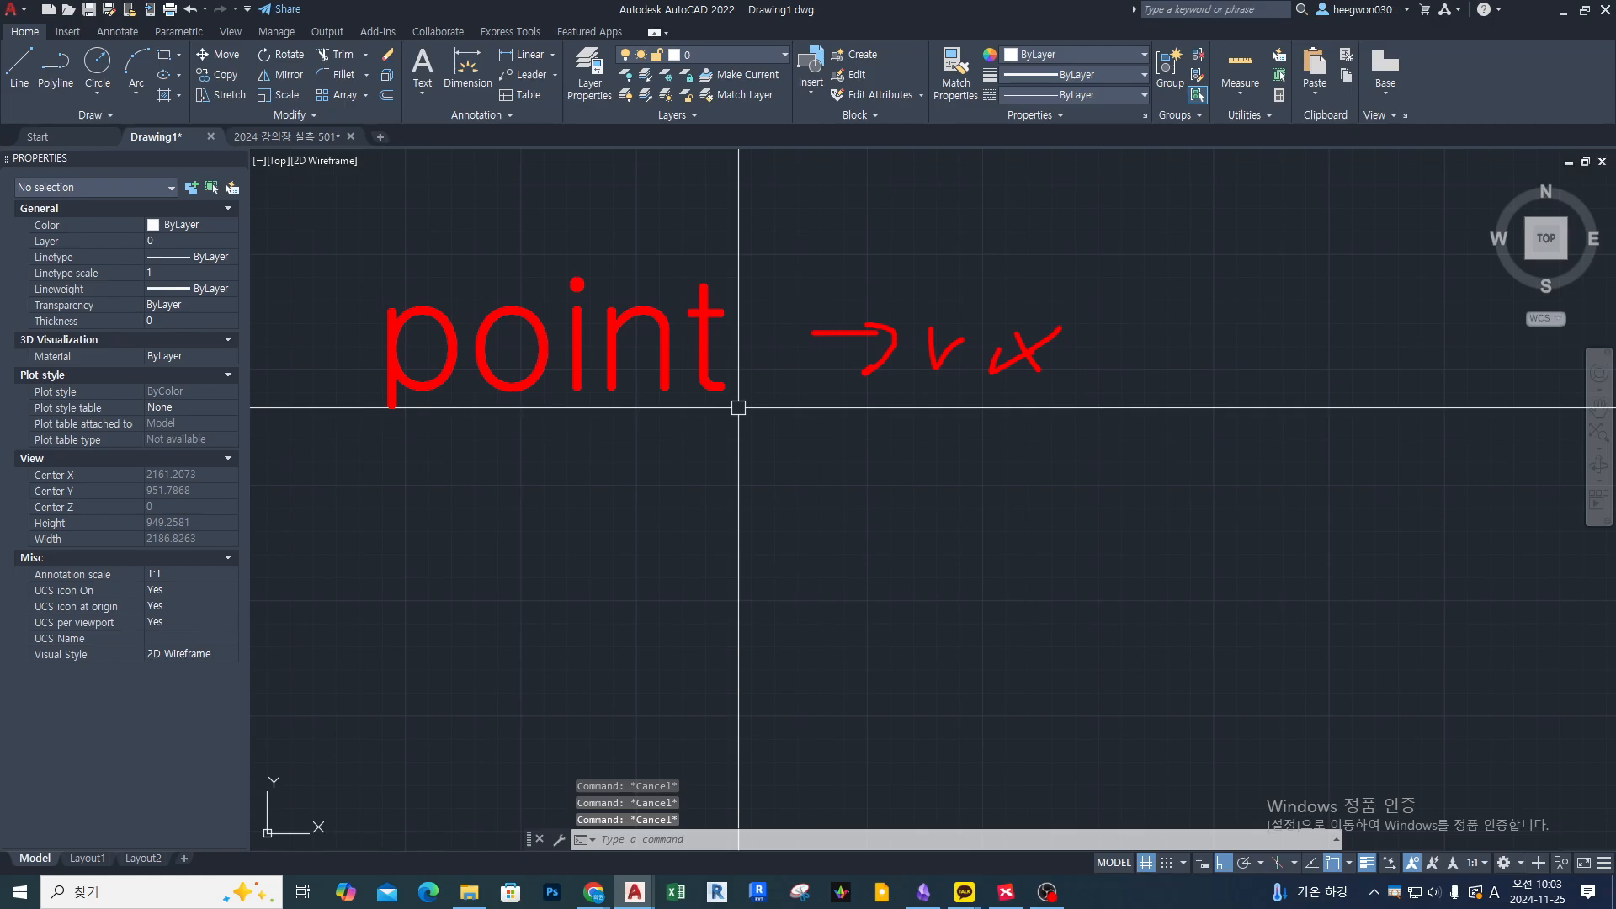
left_click_drag(906, 389, 1075, 397)
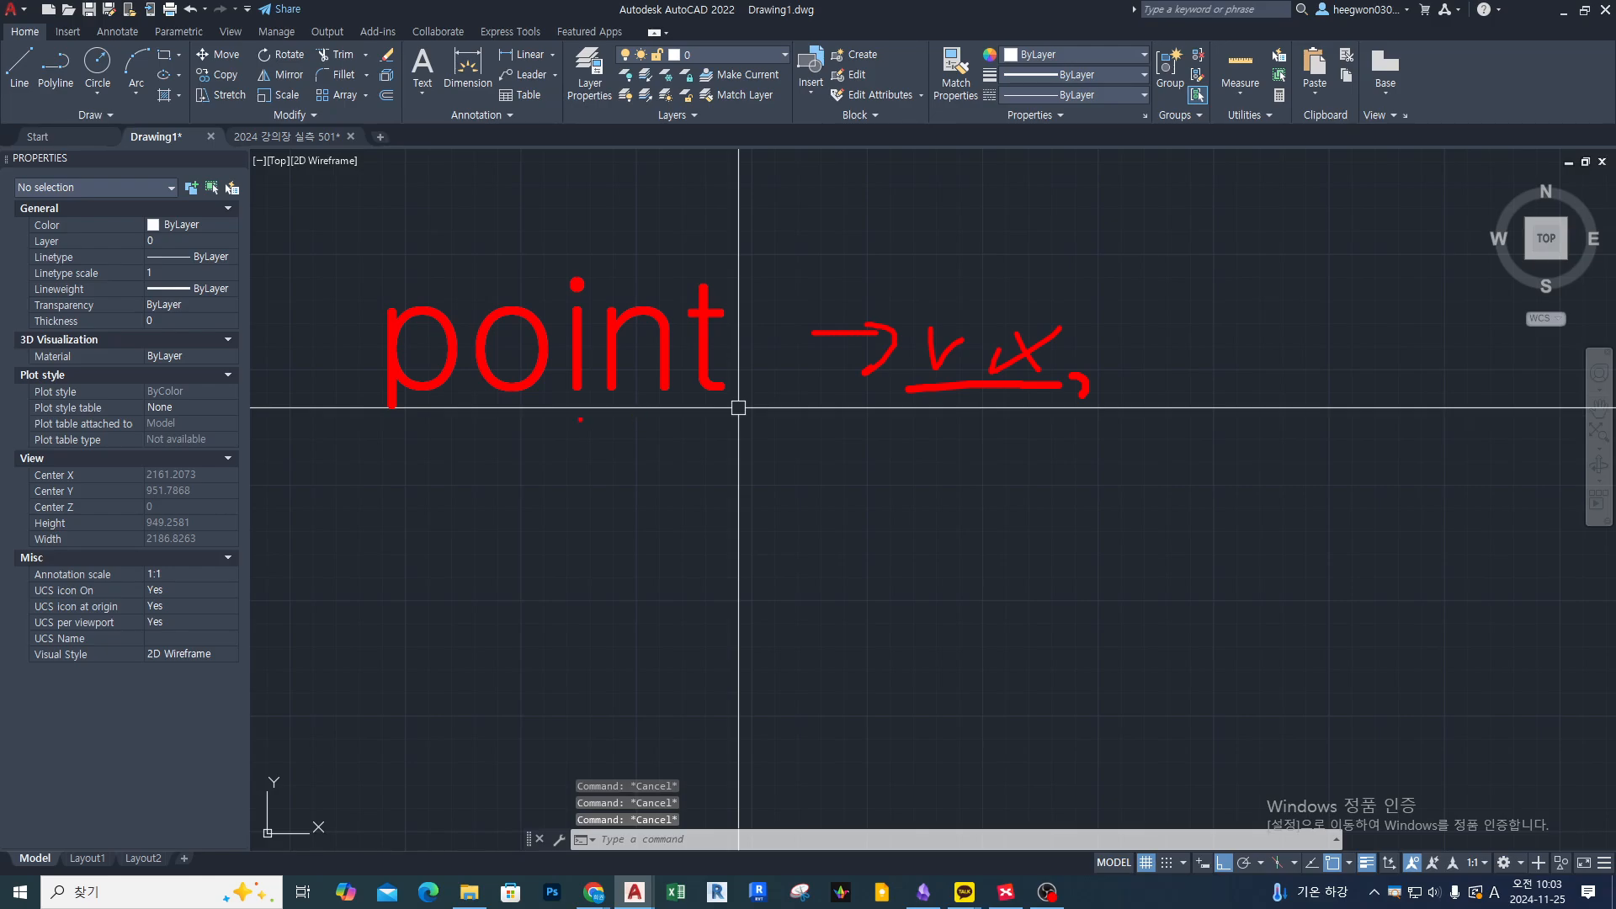
Place a single point with the POINT command in the upper-left part of the empty drawing.
key("Escape")
type("POi")
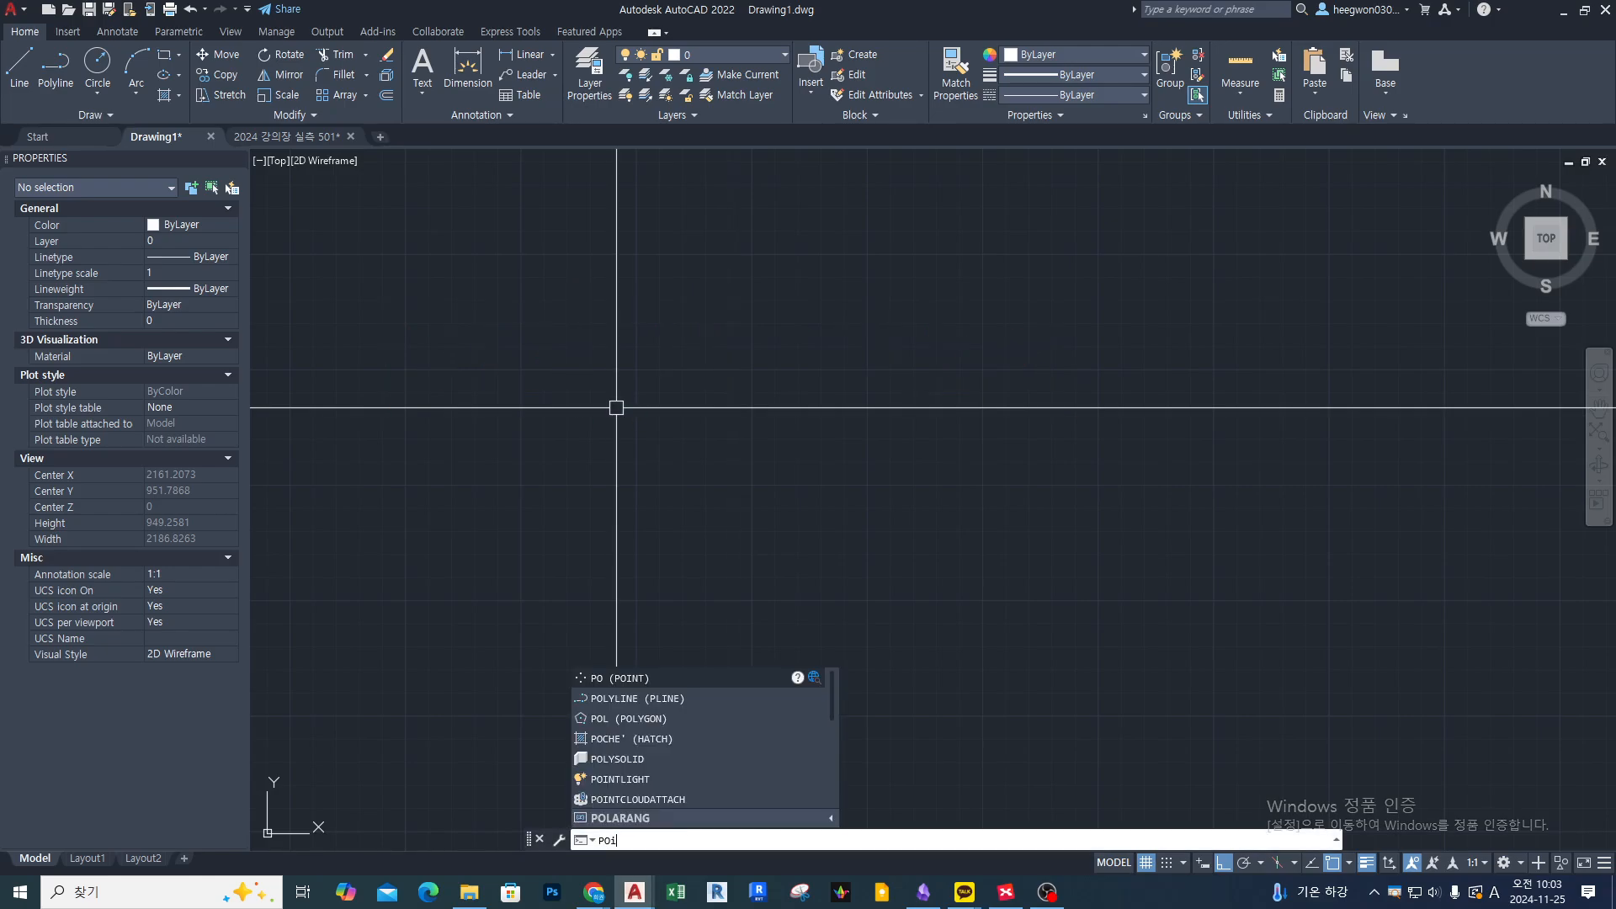
key("Return")
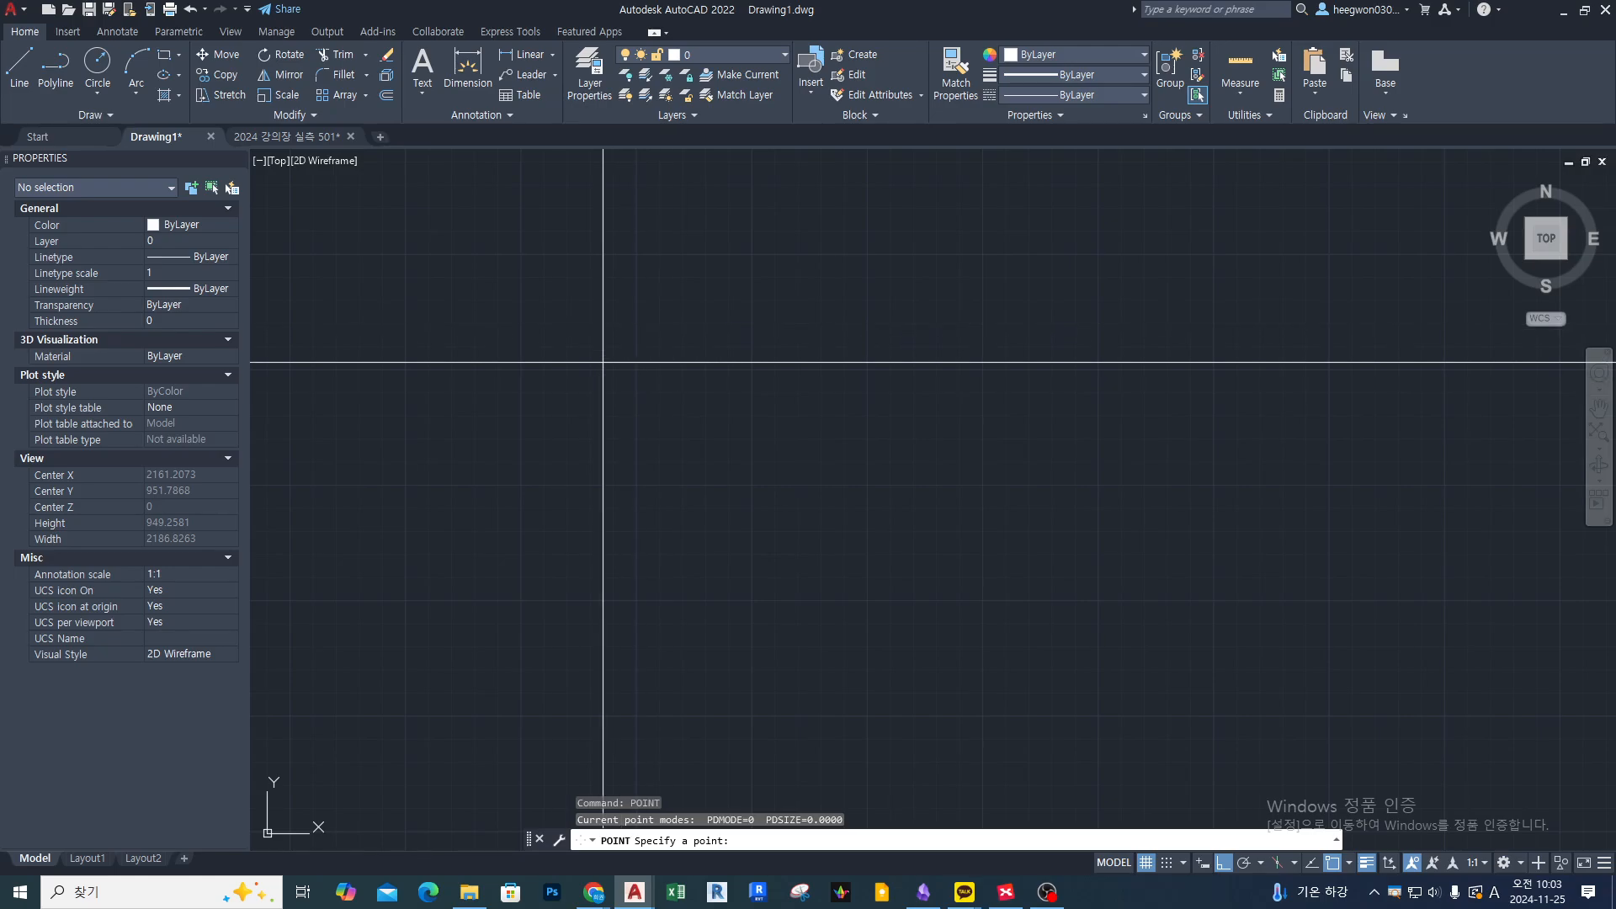
left_click(594, 335)
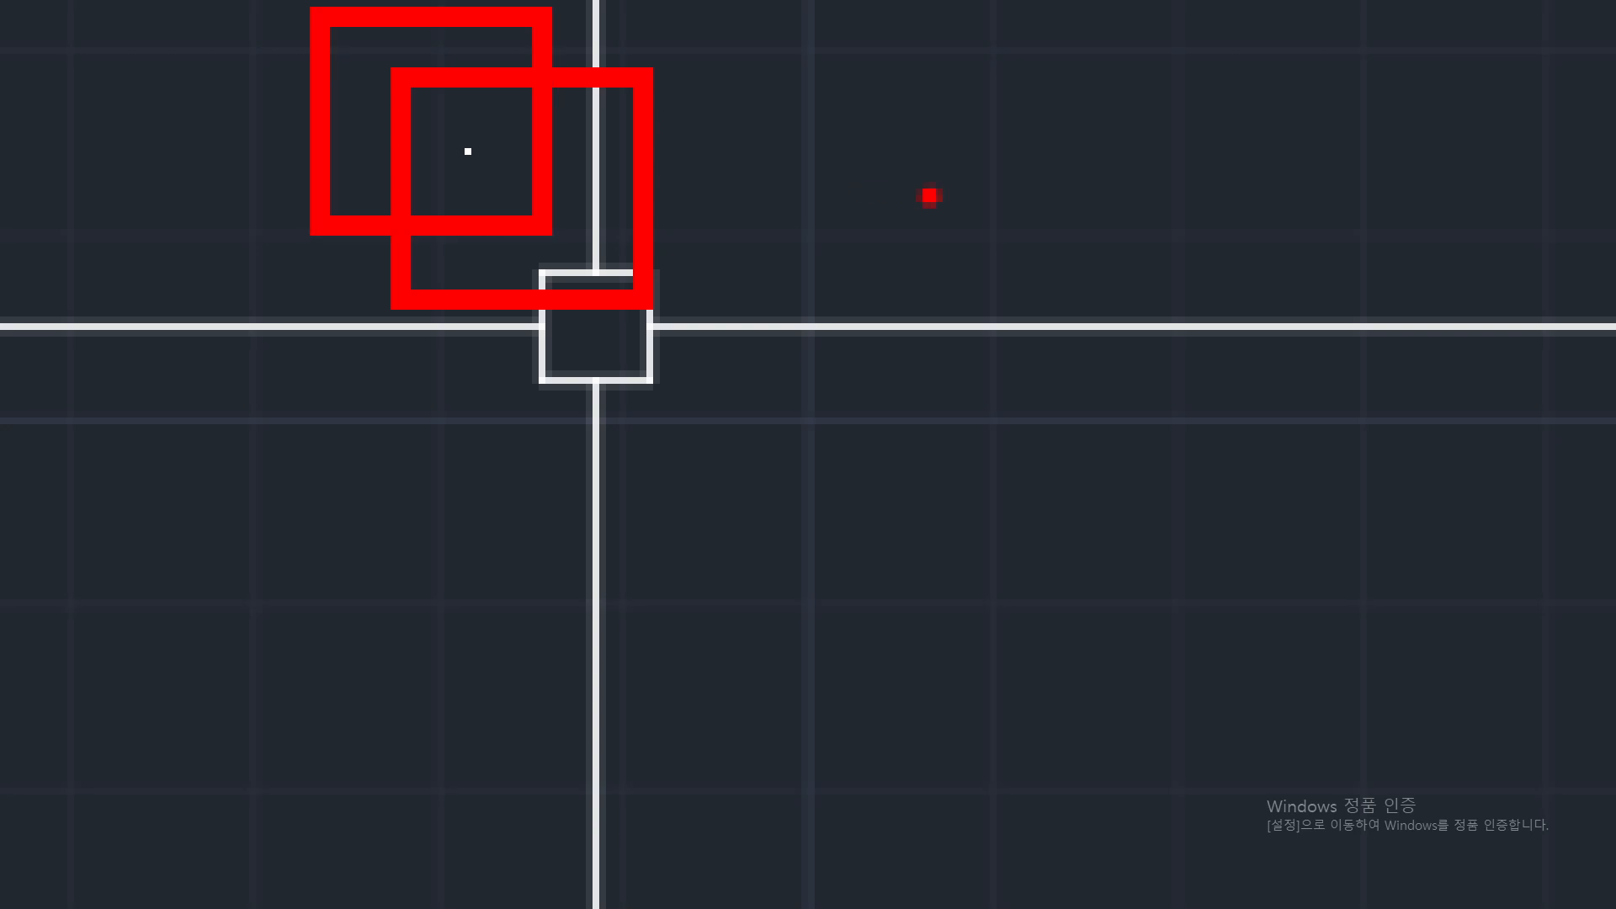
left_click_drag(1168, 151, 683, 155)
mouse_move(800, 90)
left_mouse_down()
mouse_move(655, 217)
mouse_move(785, 145)
left_mouse_up()
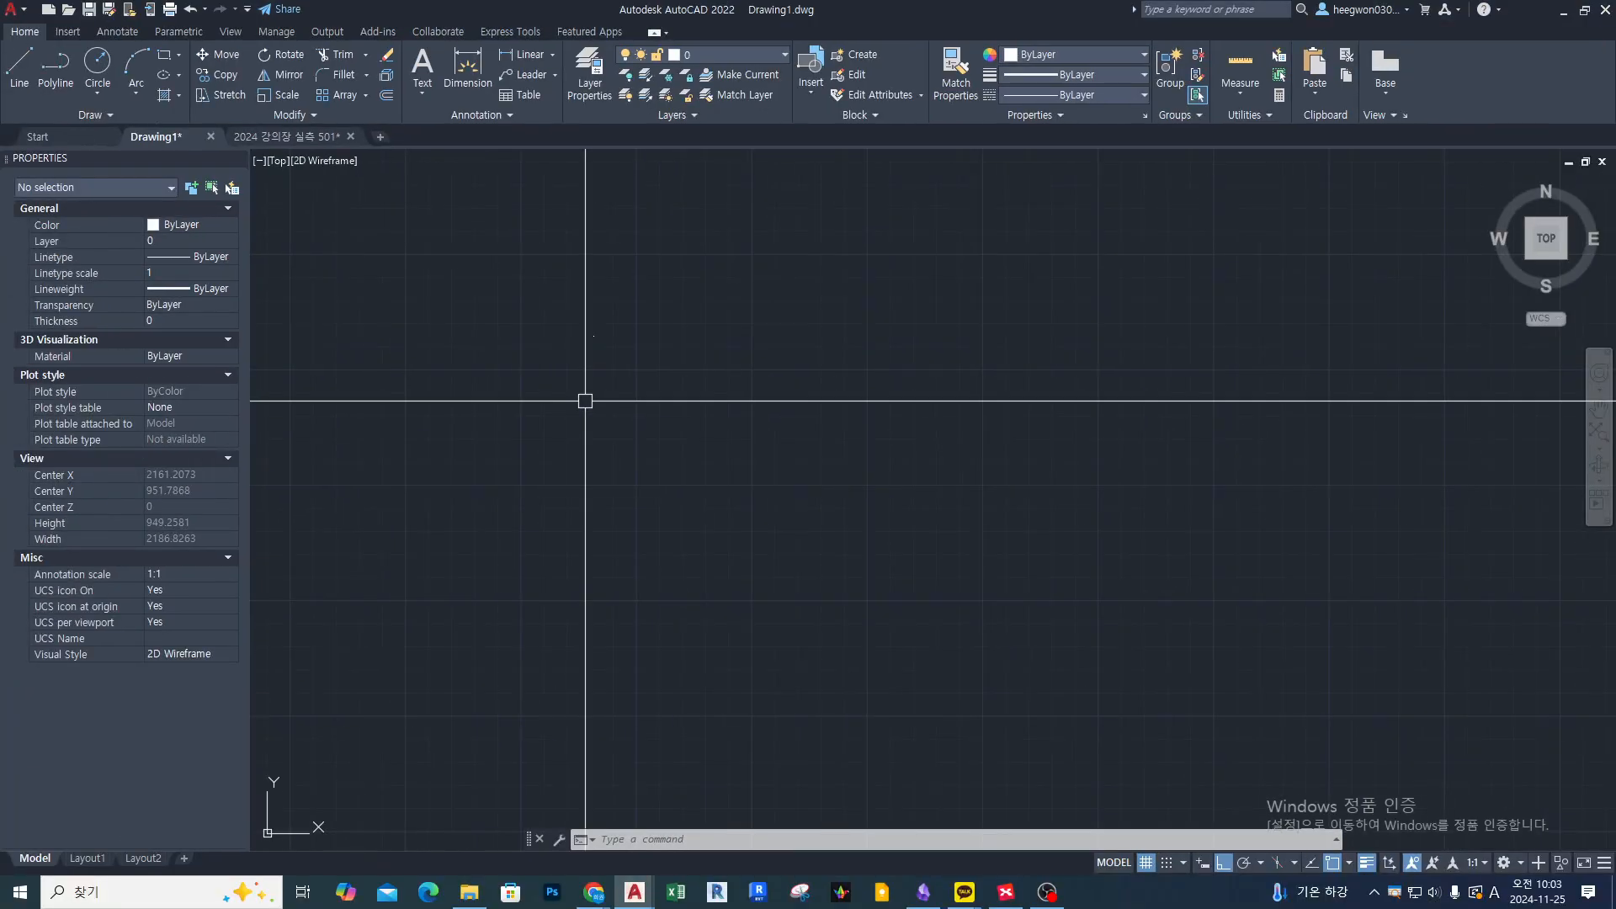
left_click_drag(408, 416, 407, 281)
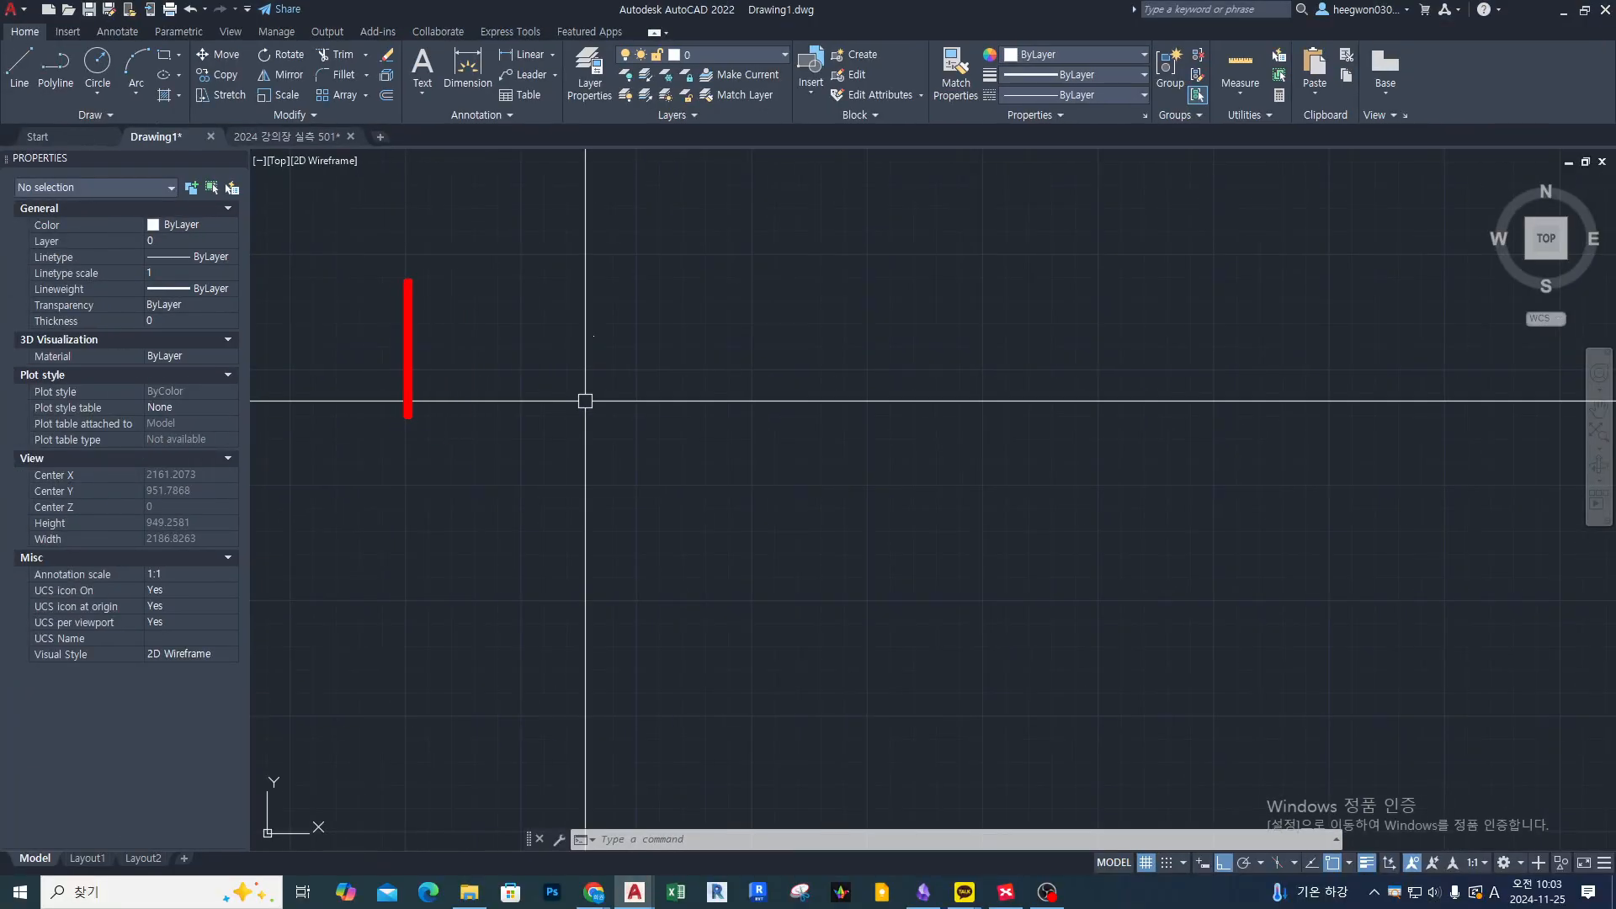
type("point")
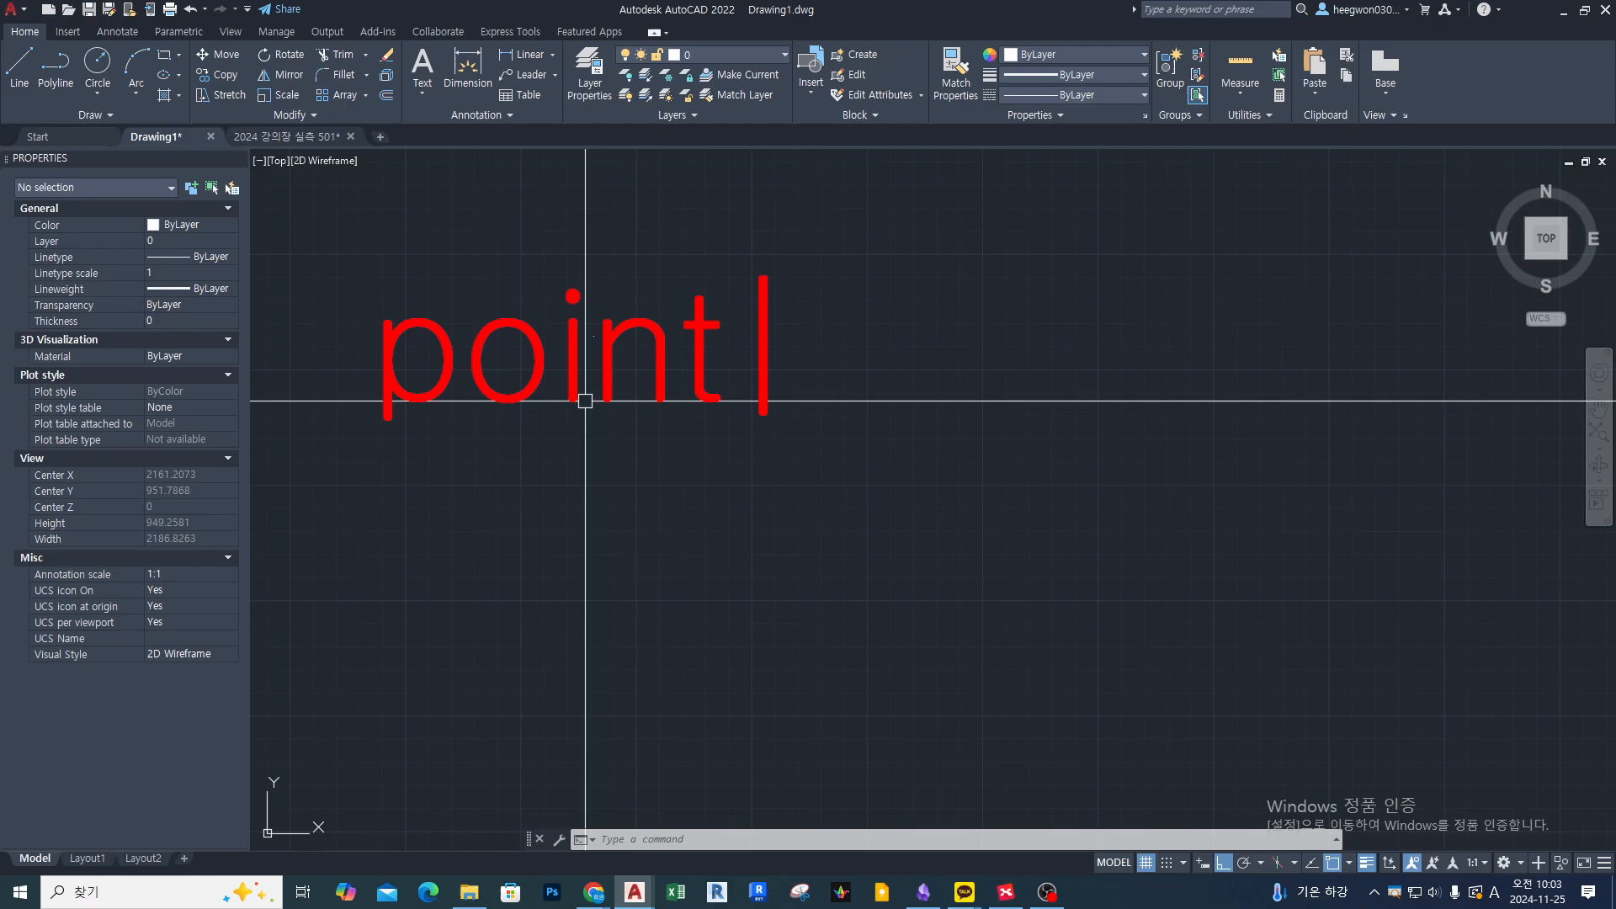
key("Return")
type("p")
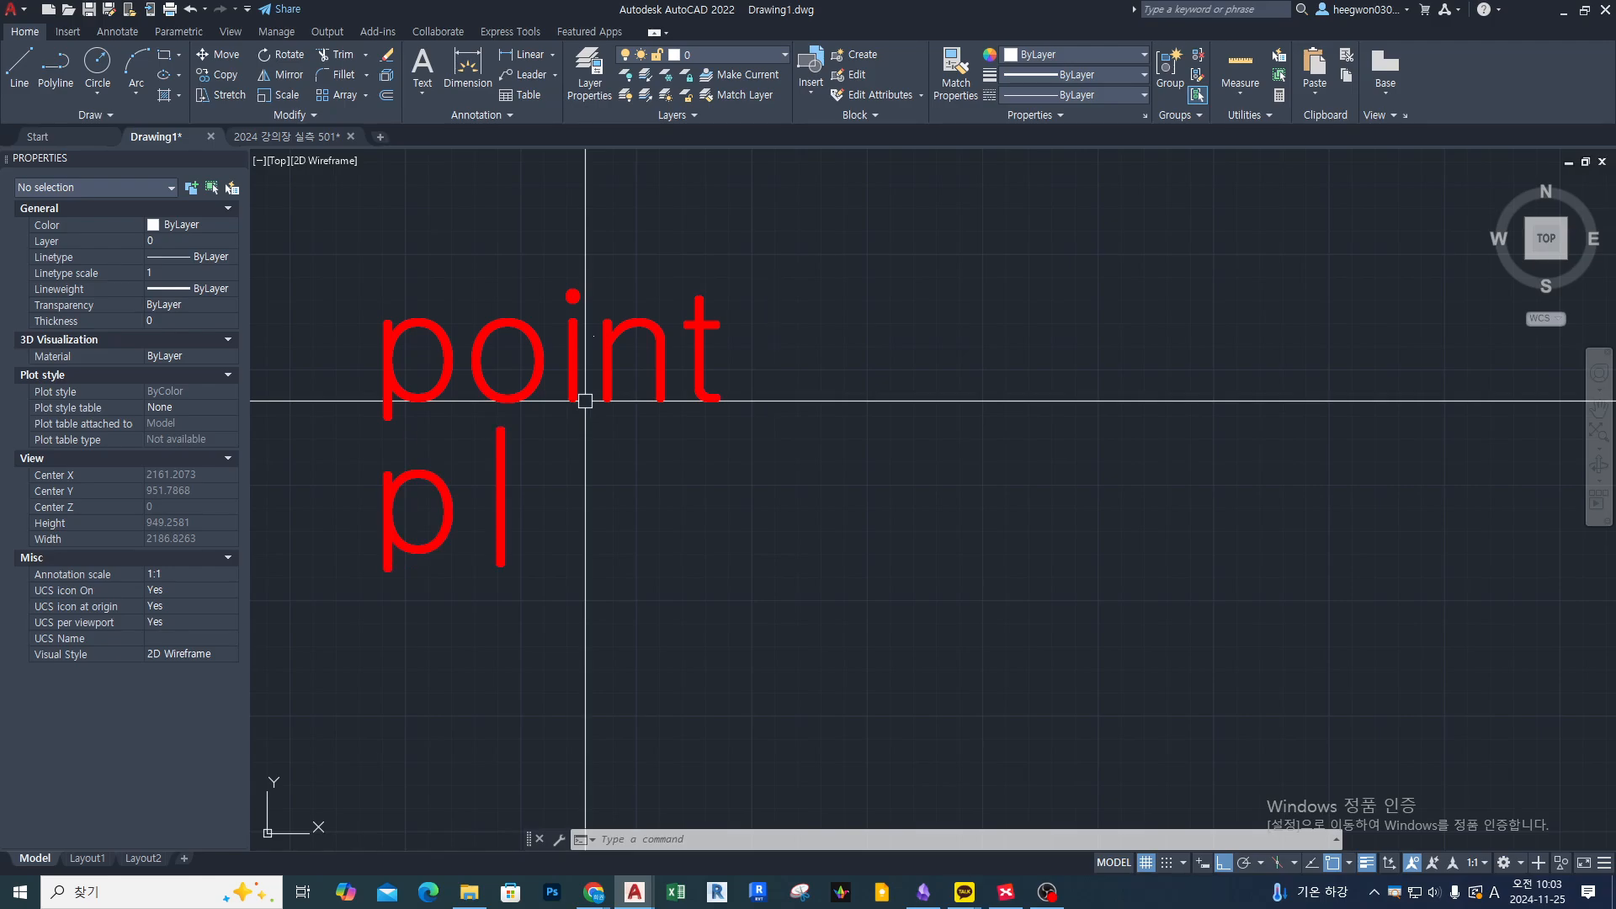
type("ty")
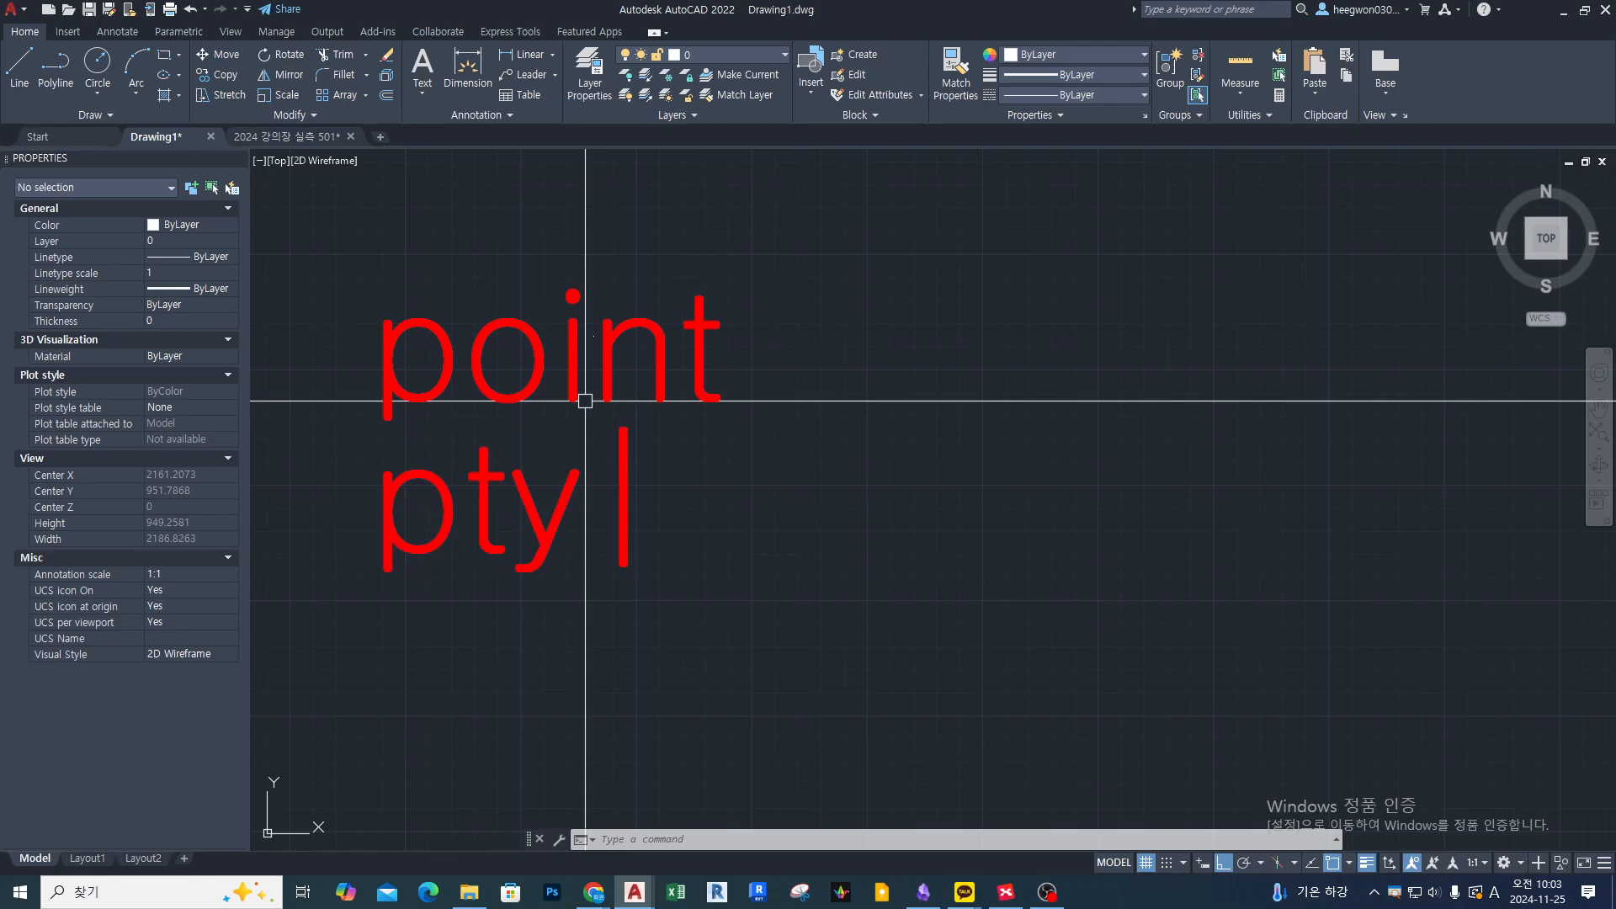
type("pe")
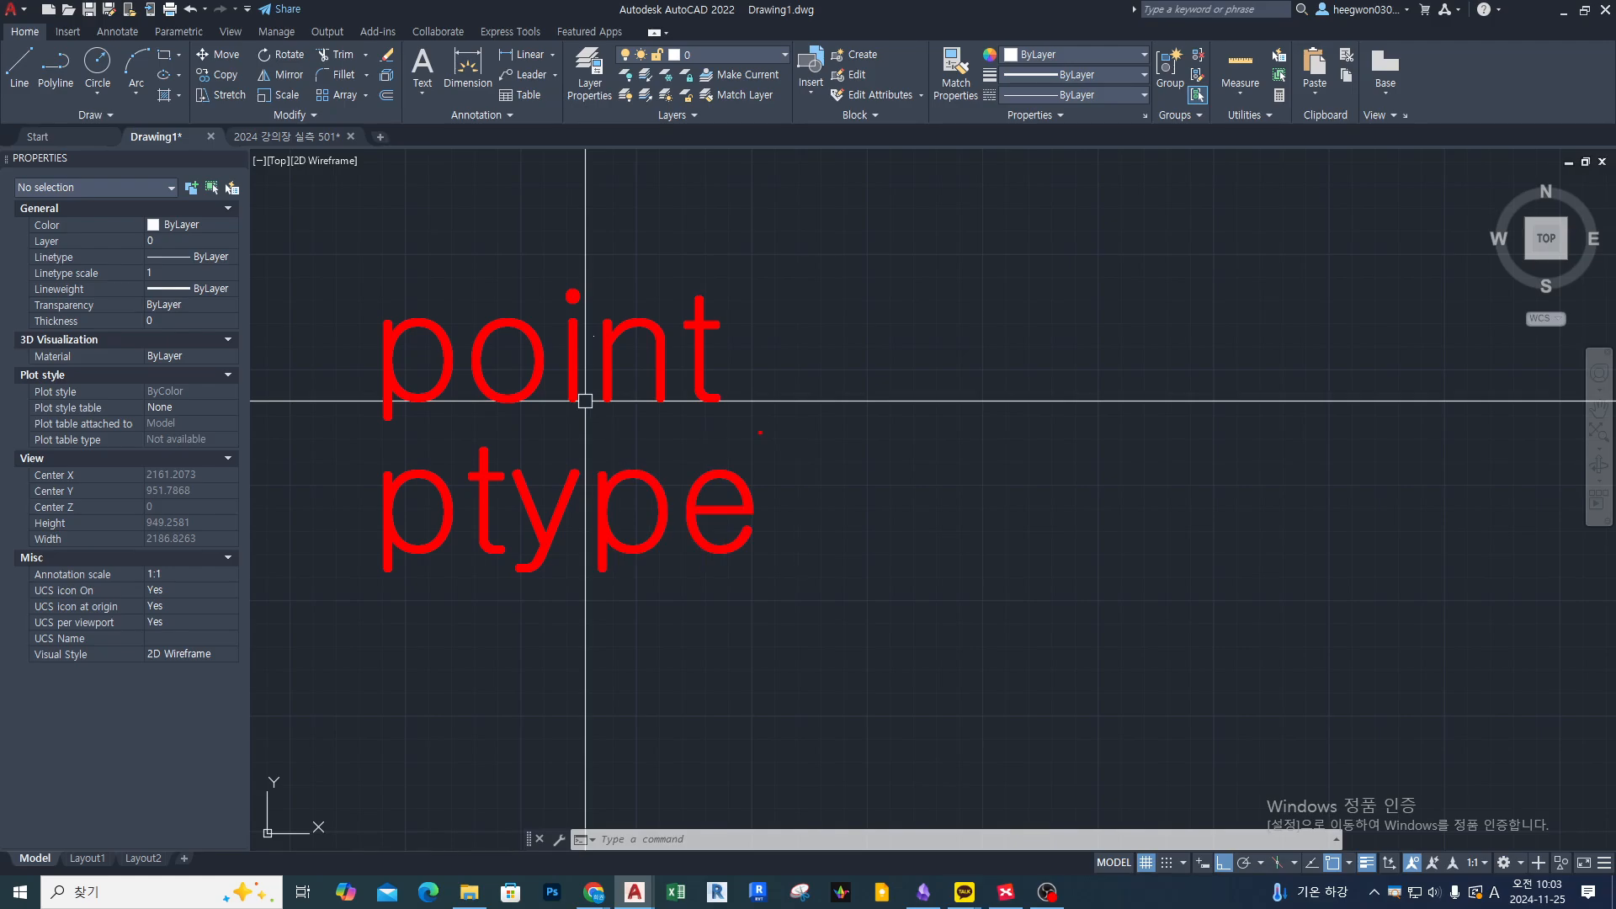
mouse_move(789, 337)
left_mouse_down()
mouse_move(789, 459)
mouse_move(820, 467)
left_mouse_up()
left_click_drag(790, 349, 802, 344)
left_click_drag(320, 341, 341, 338)
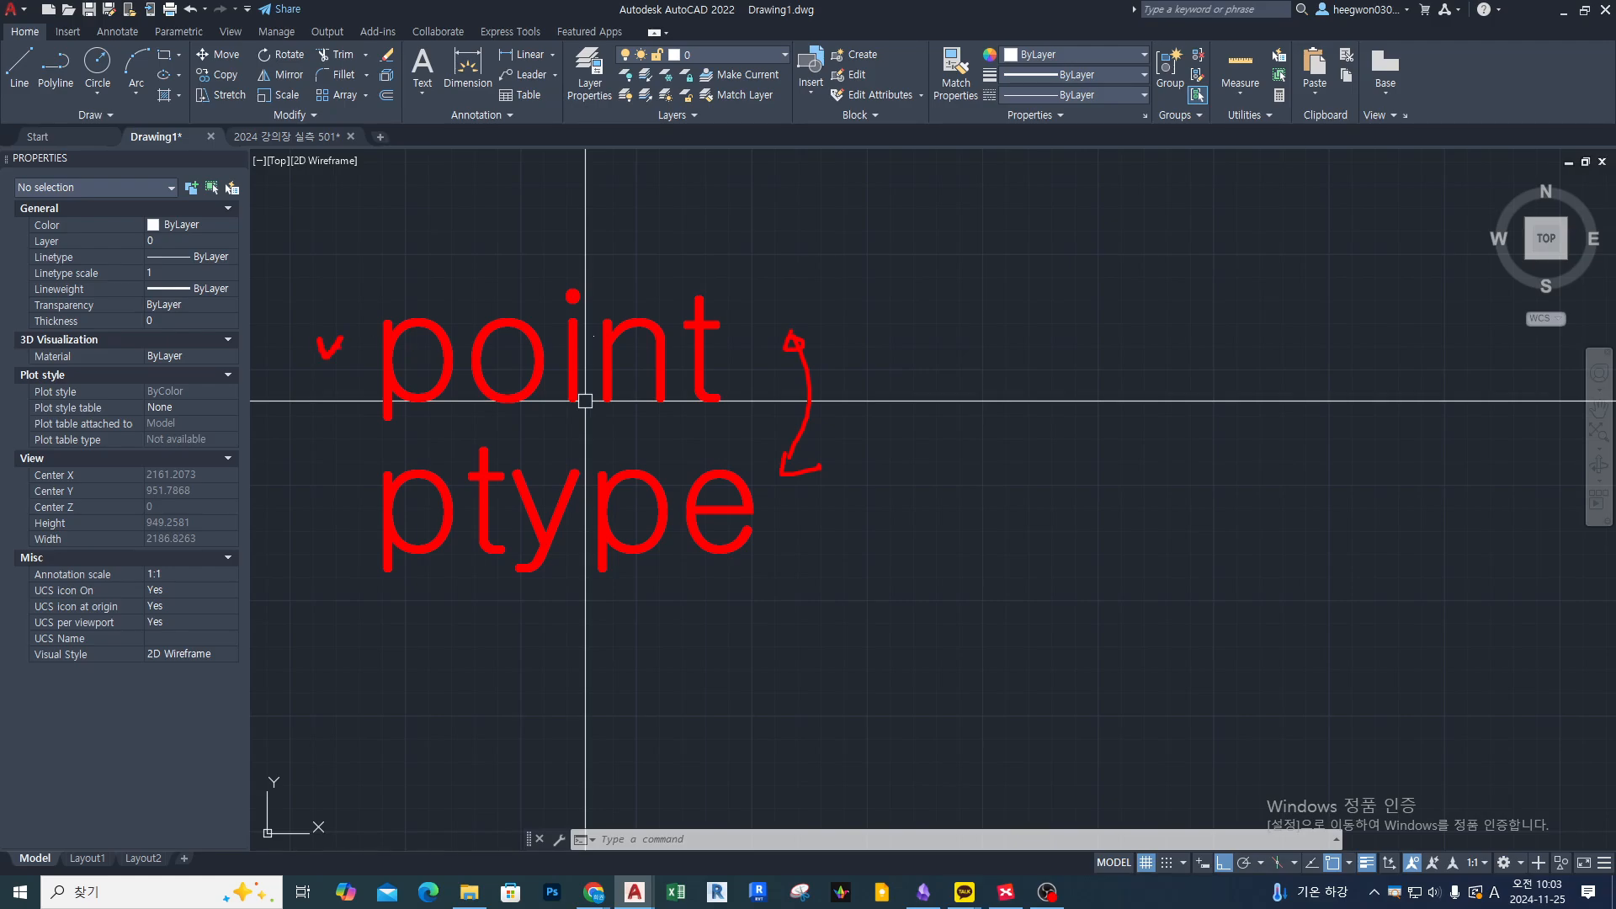
mouse_move(278, 517)
left_mouse_down()
mouse_move(326, 512)
mouse_move(314, 532)
left_mouse_up()
Use PTYPE to set the point style to the circle with an X crossing through it.
key("Escape")
key("Escape")
scroll(611, 282, "up", 2)
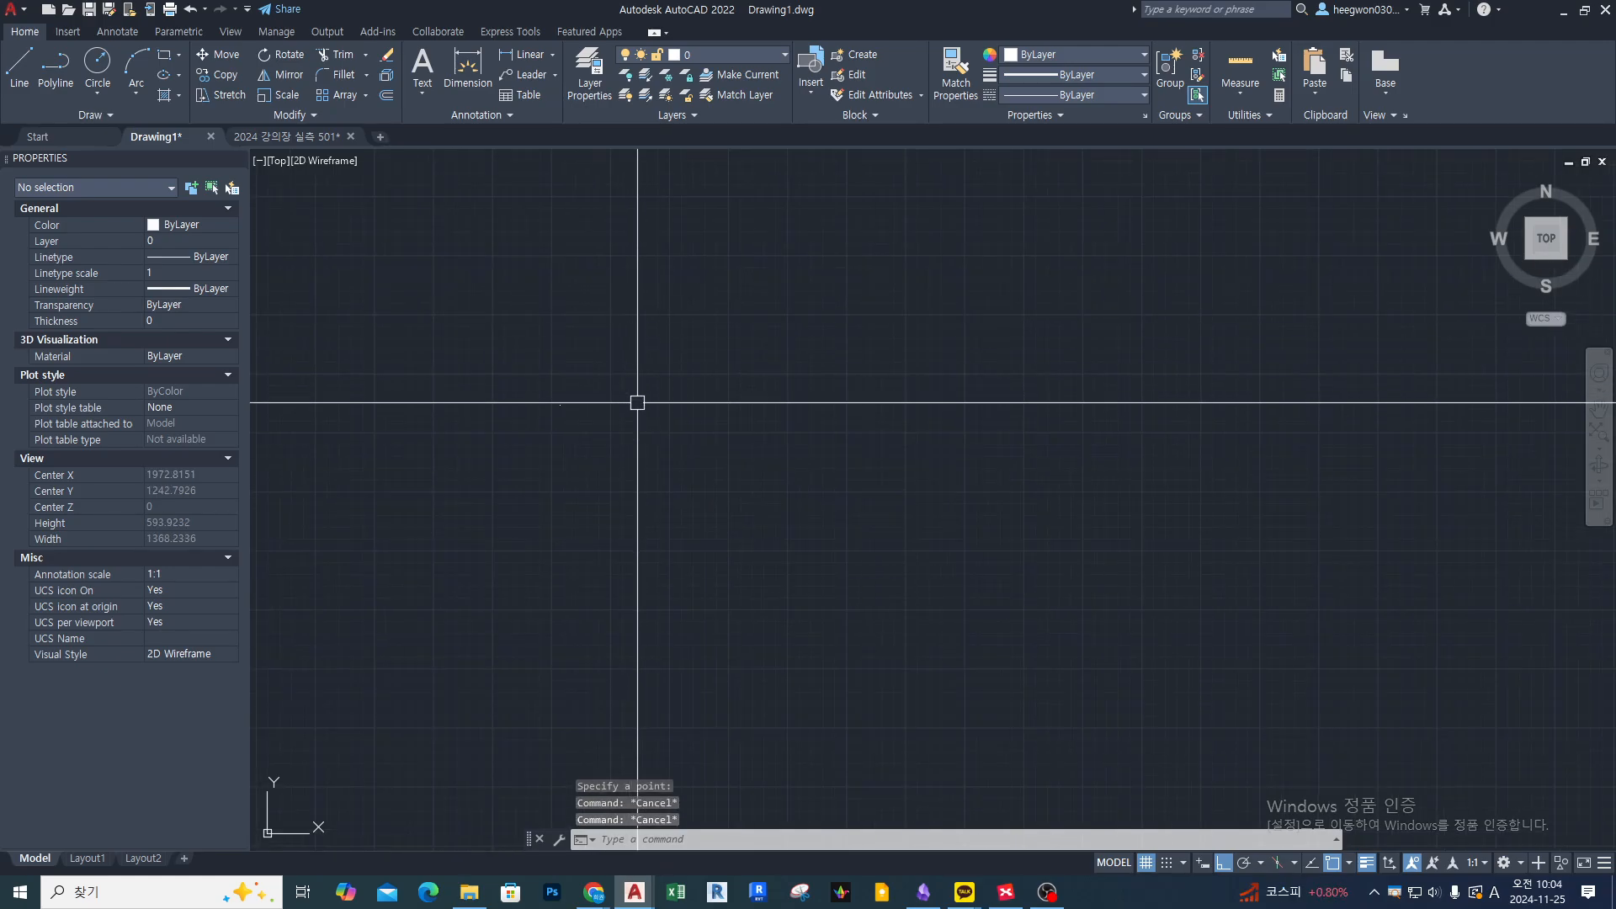
type("ptype")
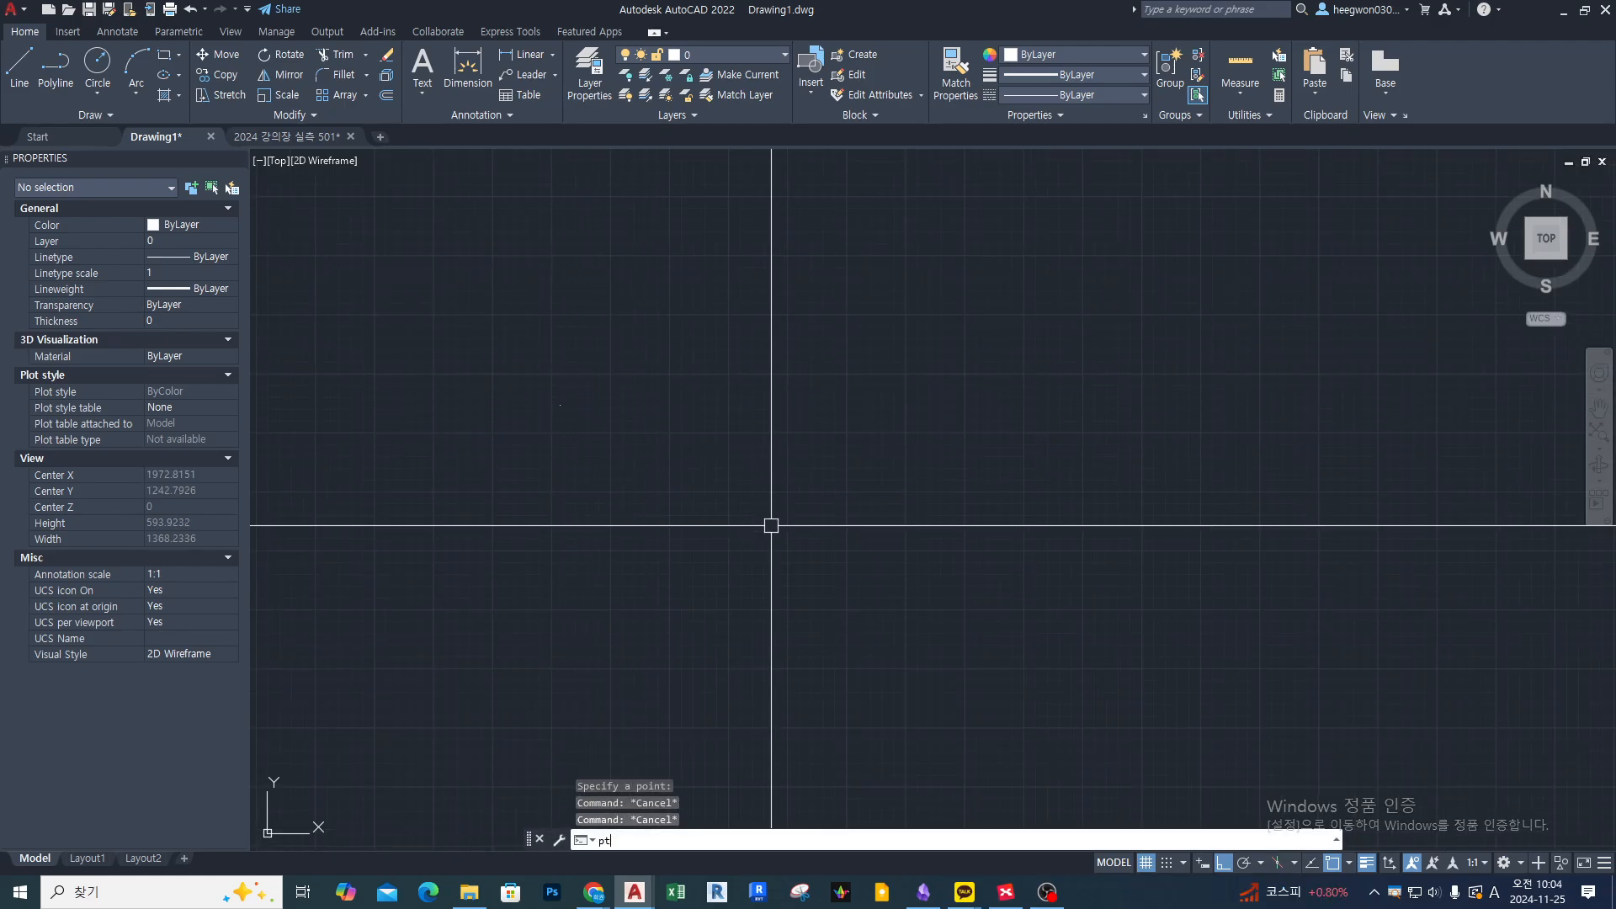
key("Return")
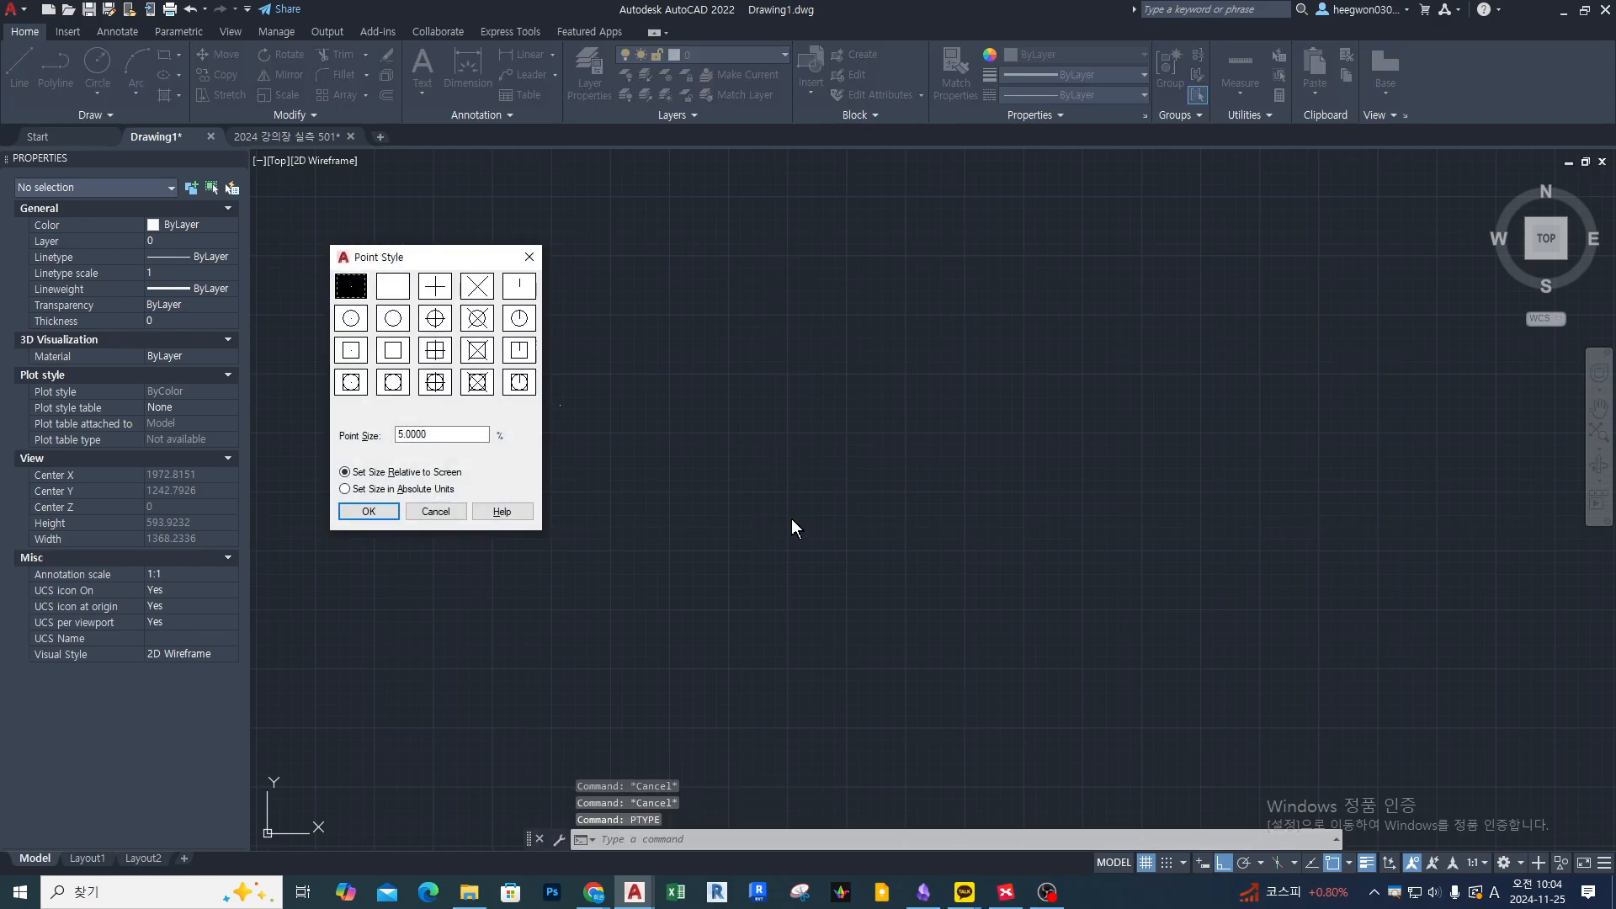
left_click_drag(465, 254, 768, 264)
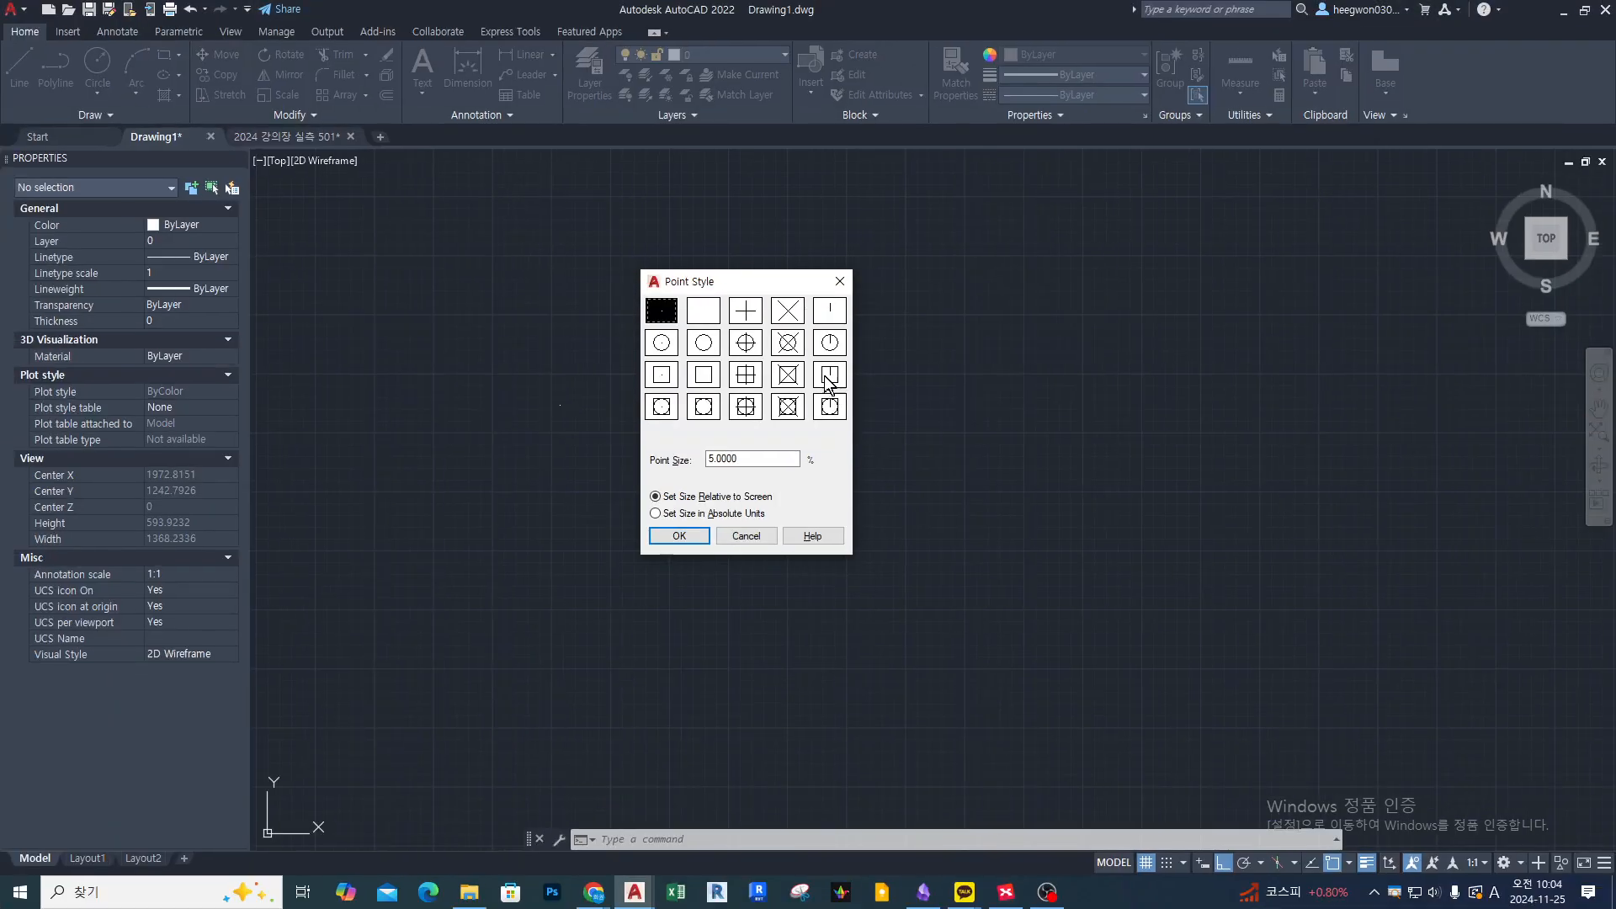
left_click(788, 342)
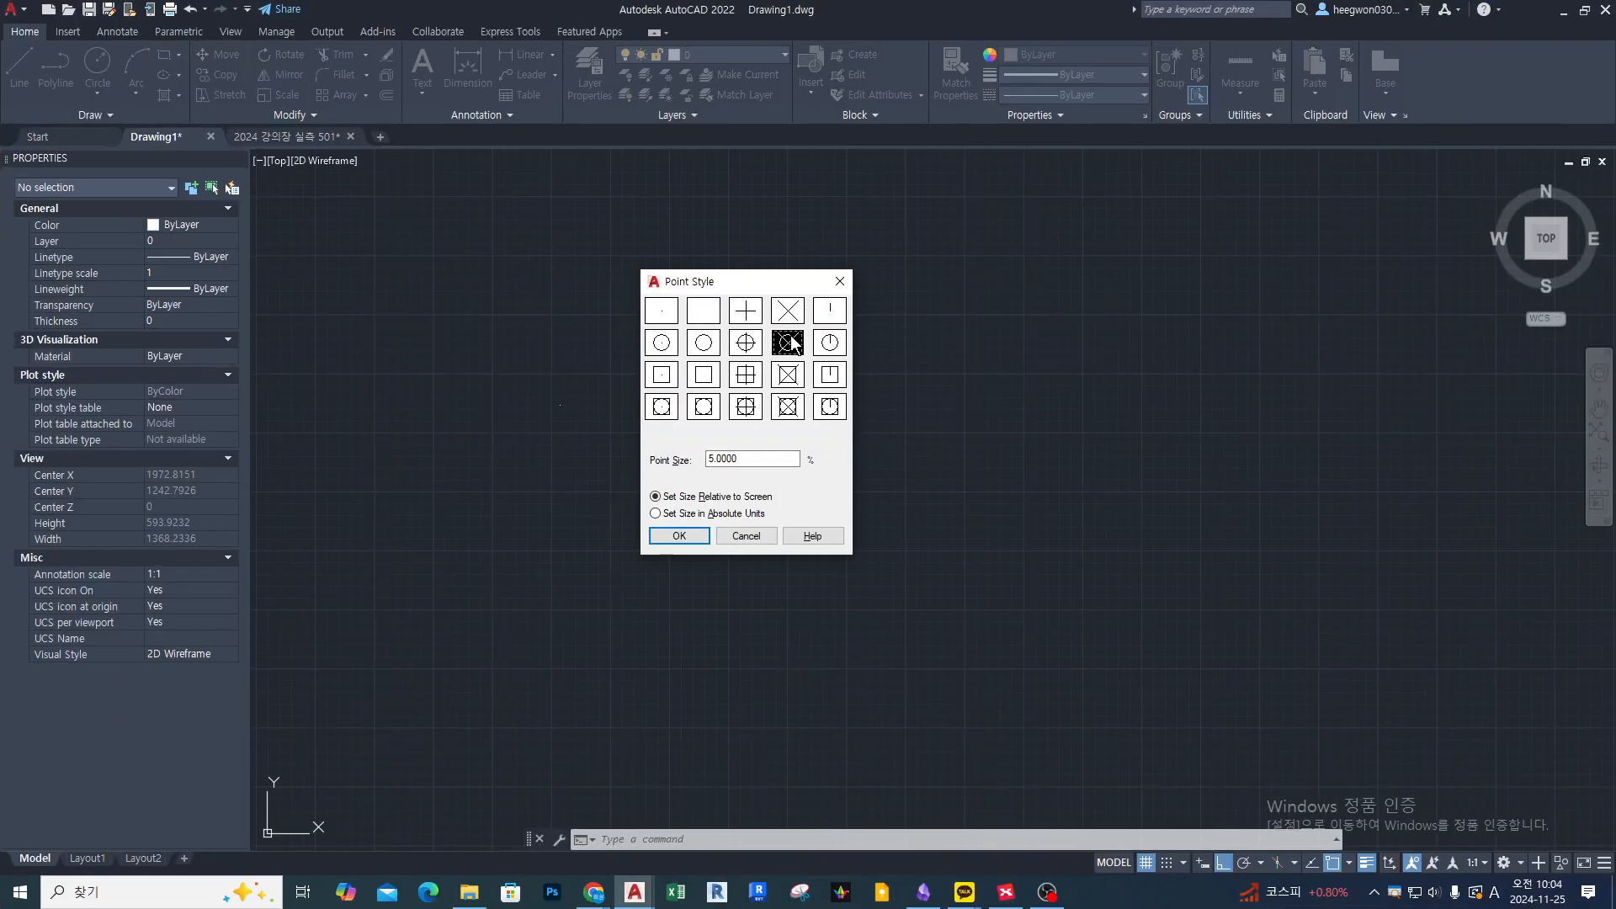
left_click(697, 536)
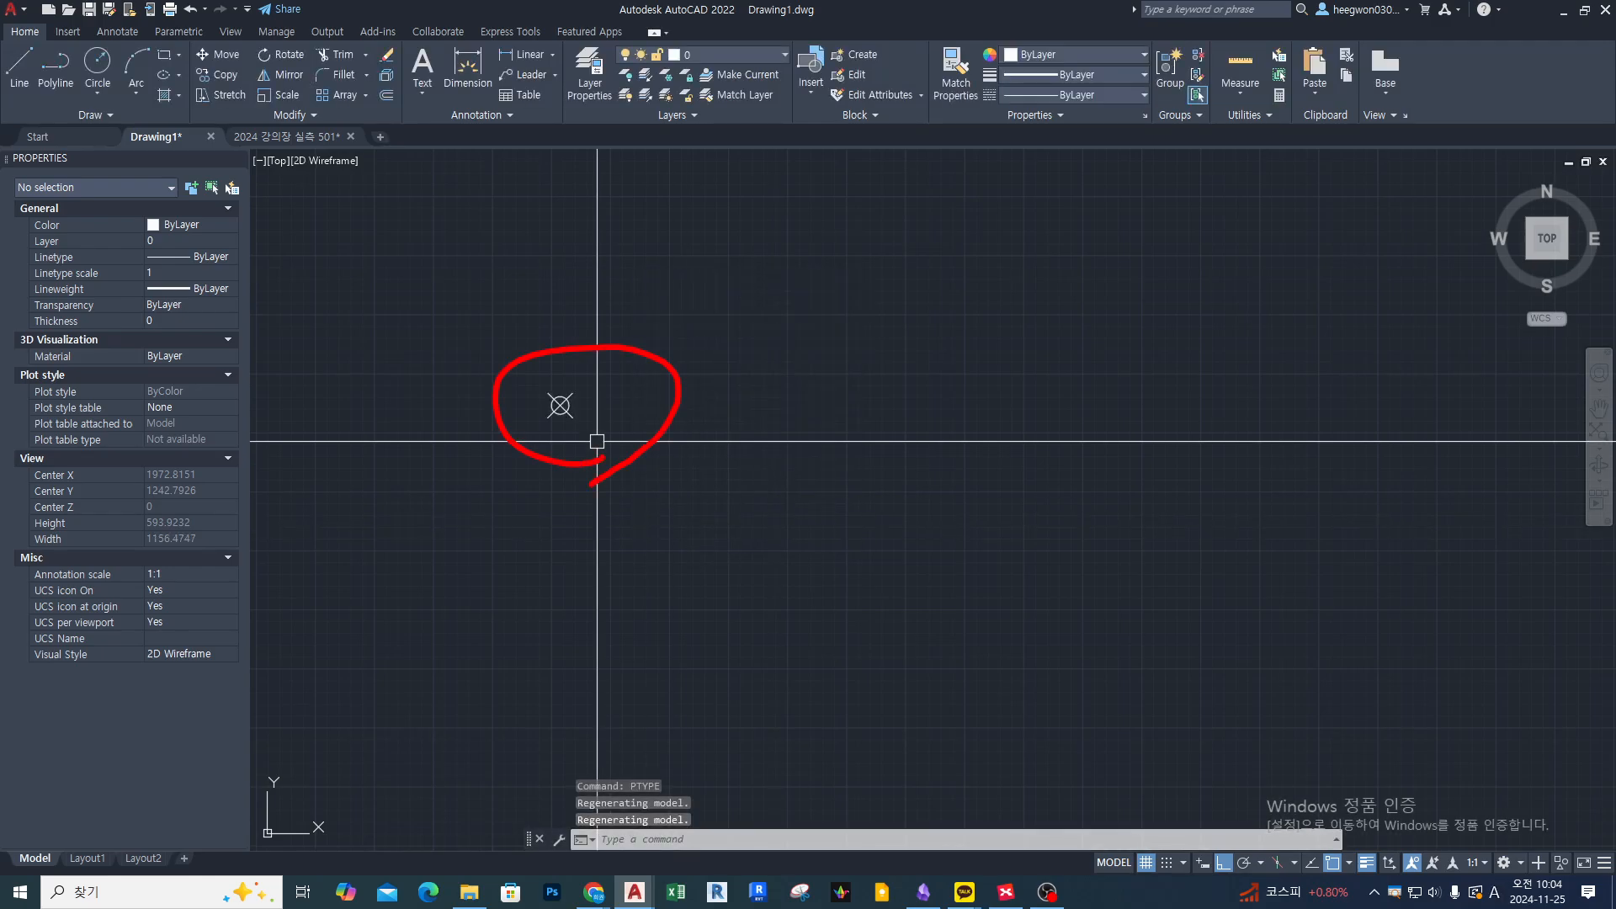
Place nine more points in a loose, slightly uneven horizontal row, seven to the right of the existing point and two to its left.
type("point")
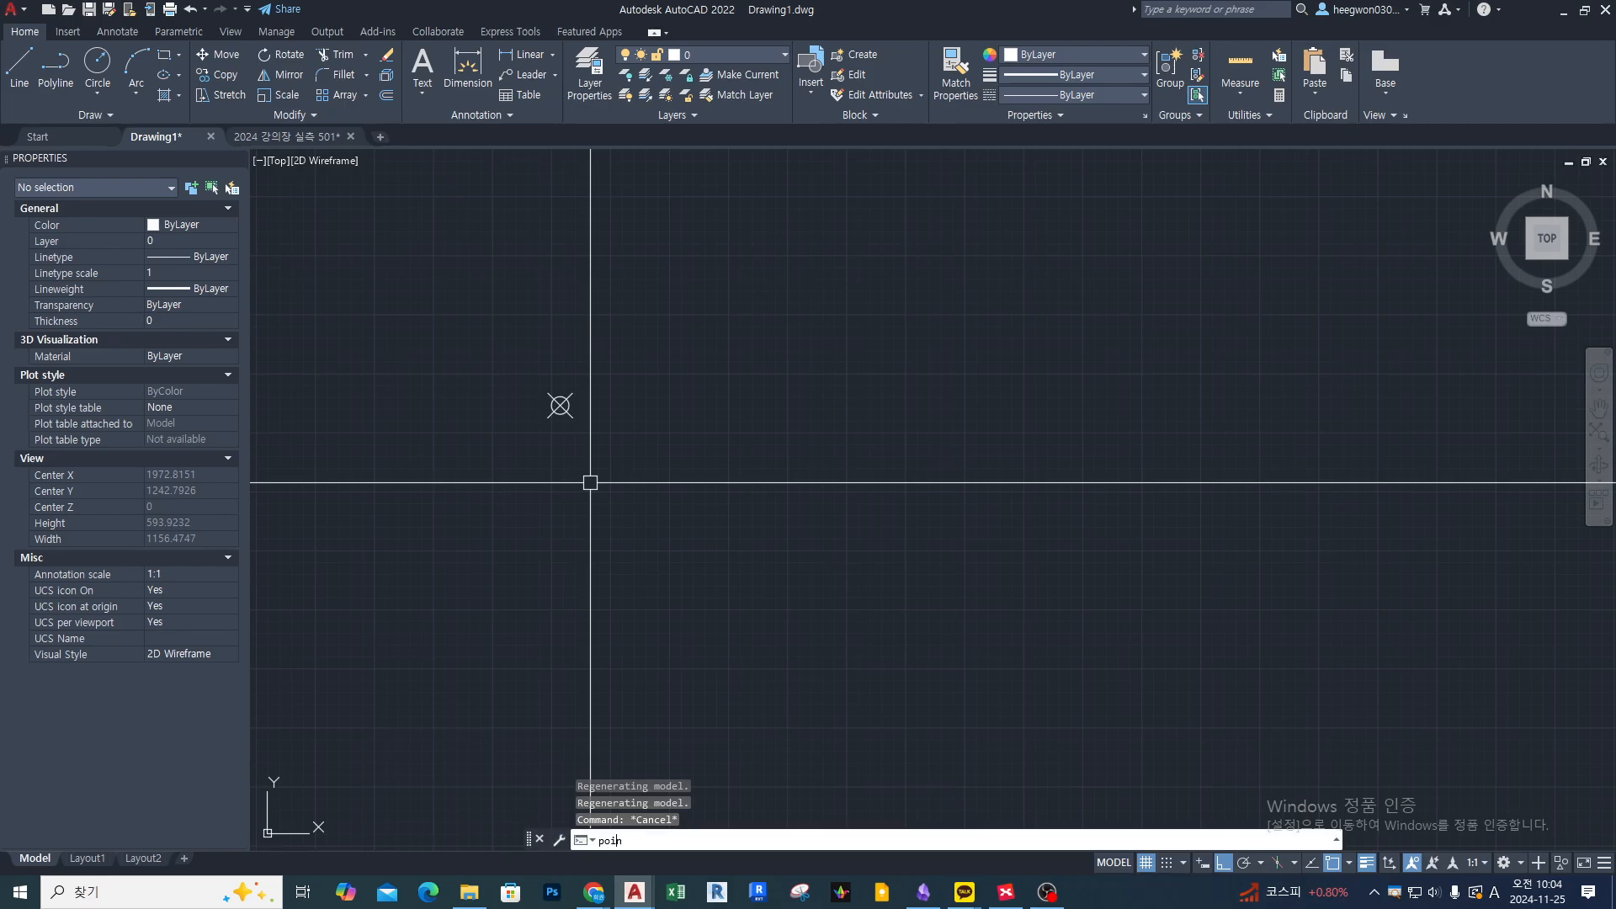
key("Return")
left_click(680, 409)
key("Return")
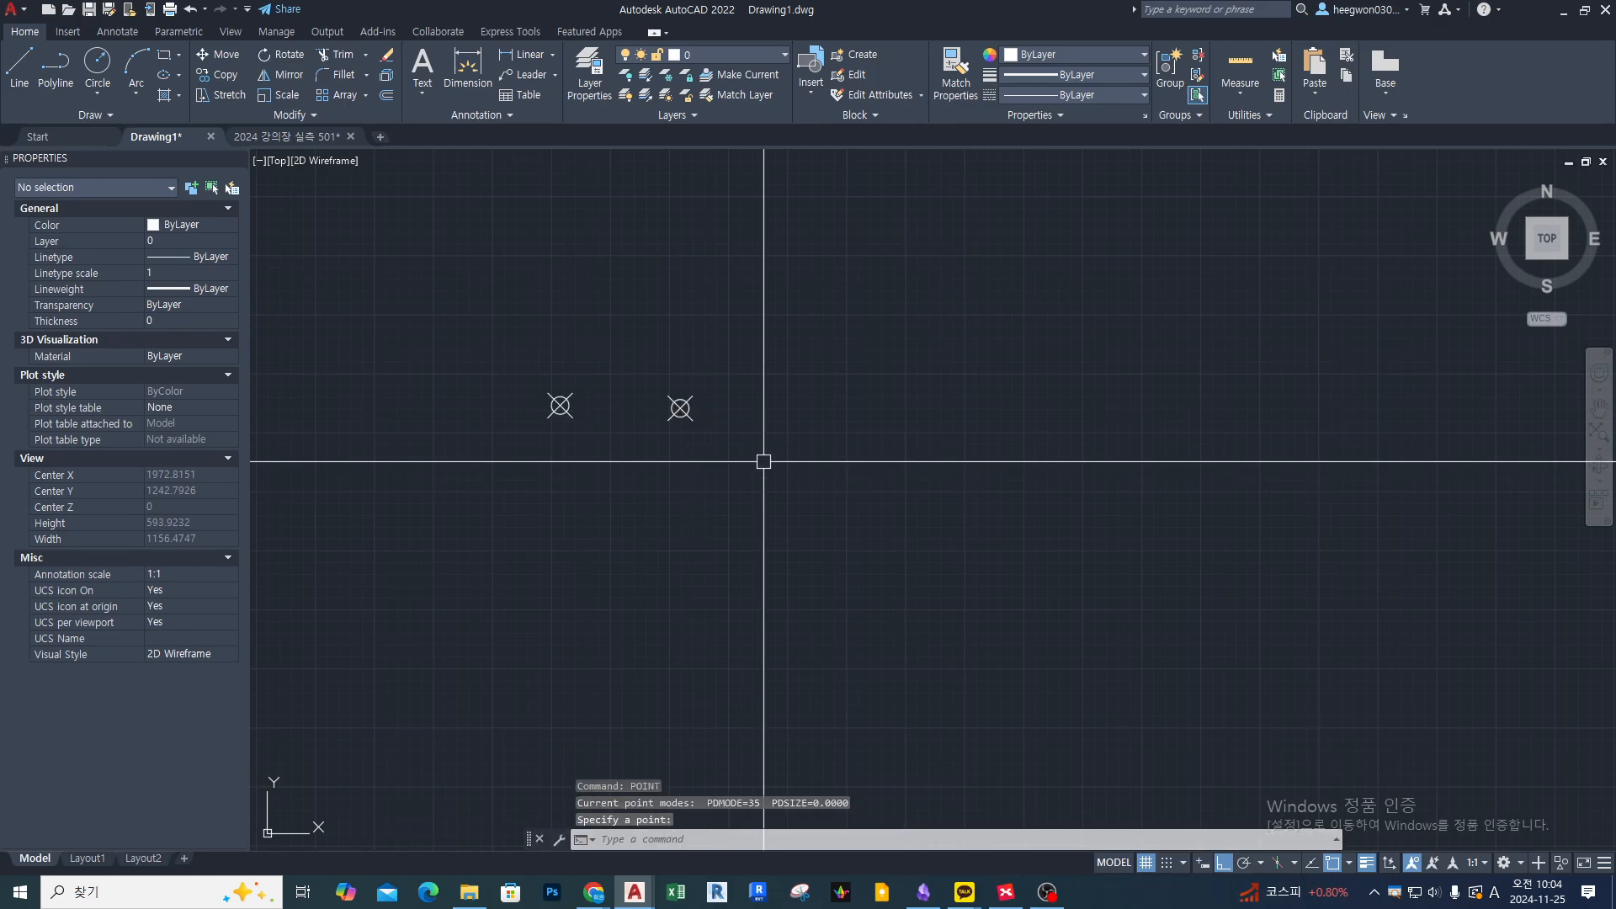
left_click(811, 404)
key("Return")
left_click(917, 355)
key("Return")
left_click(1011, 341)
key("Return")
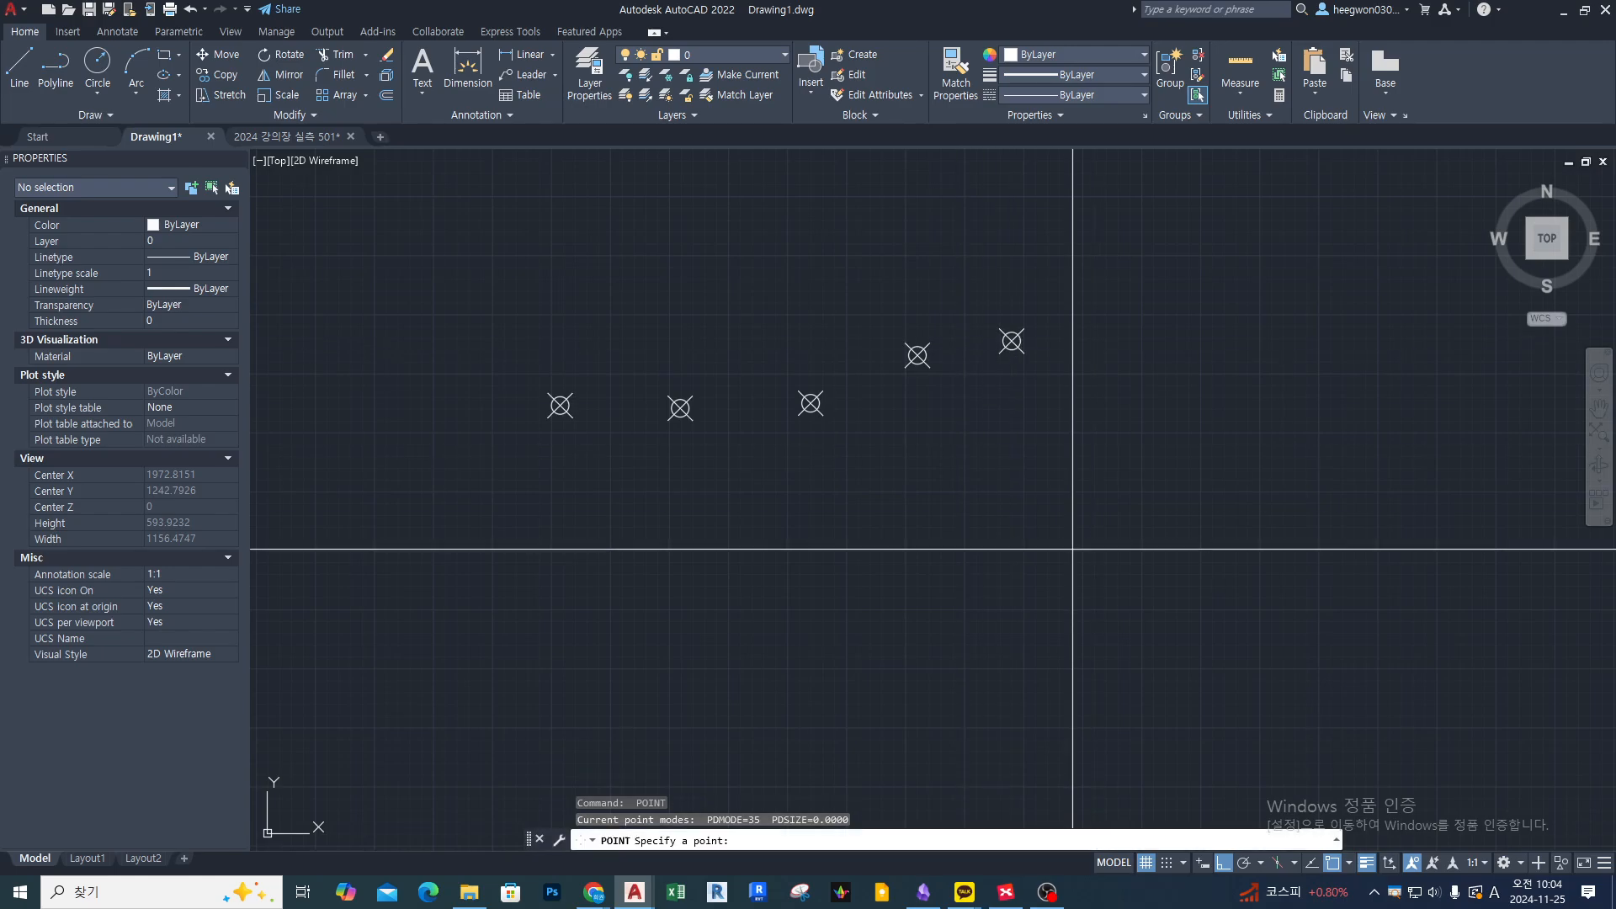
left_click(1095, 383)
key("Return")
left_click(1315, 403)
key("Return")
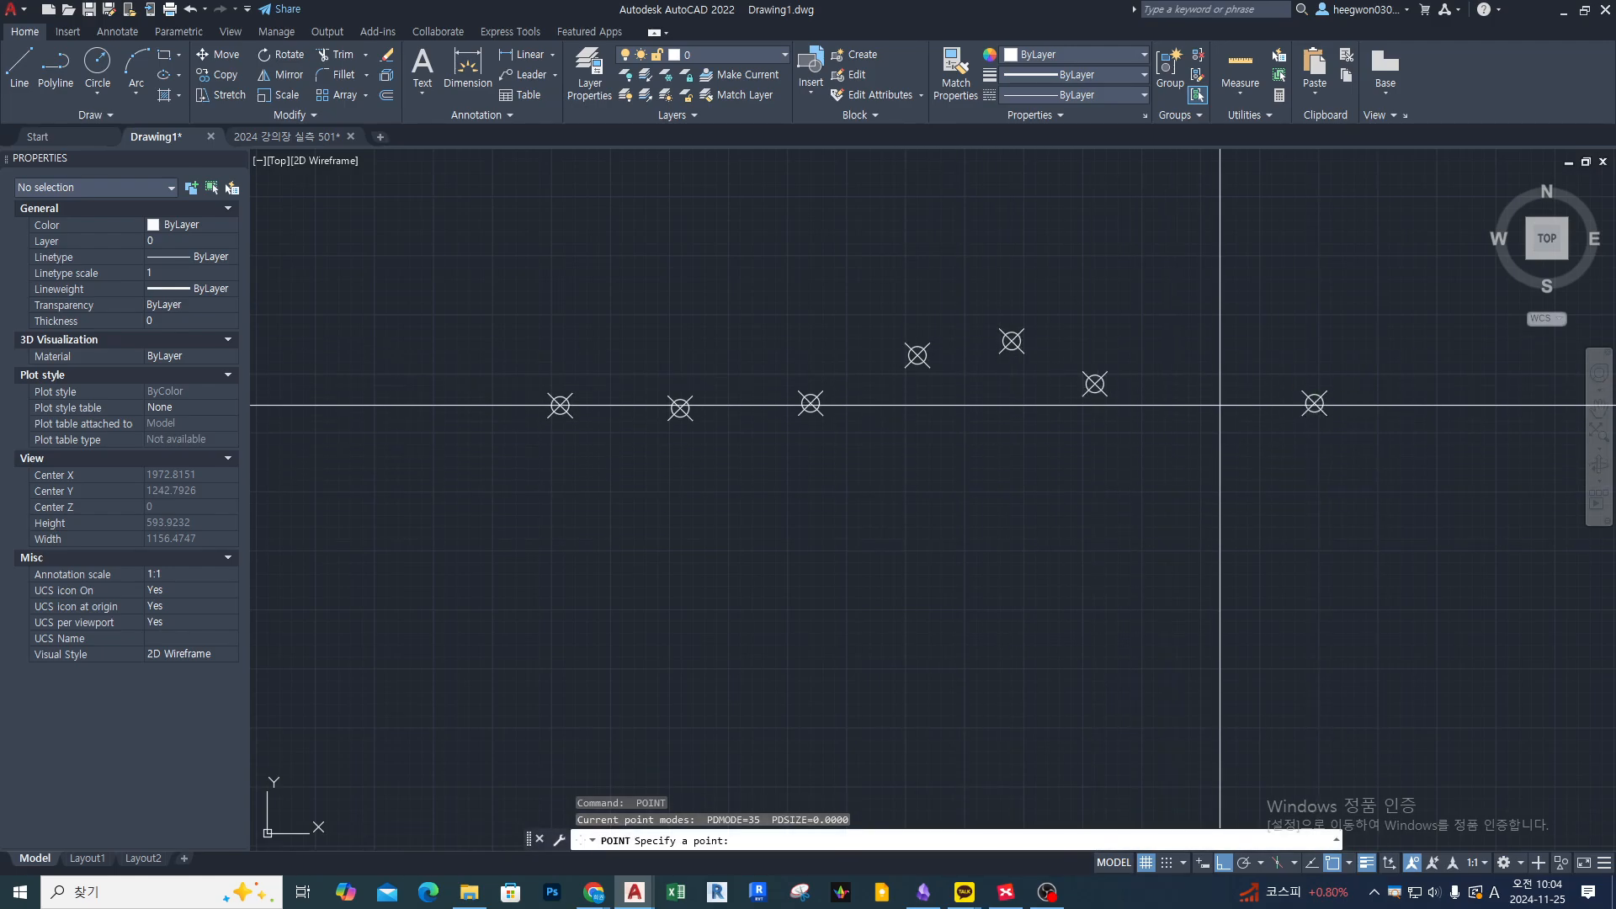
left_click(1216, 402)
key("Return")
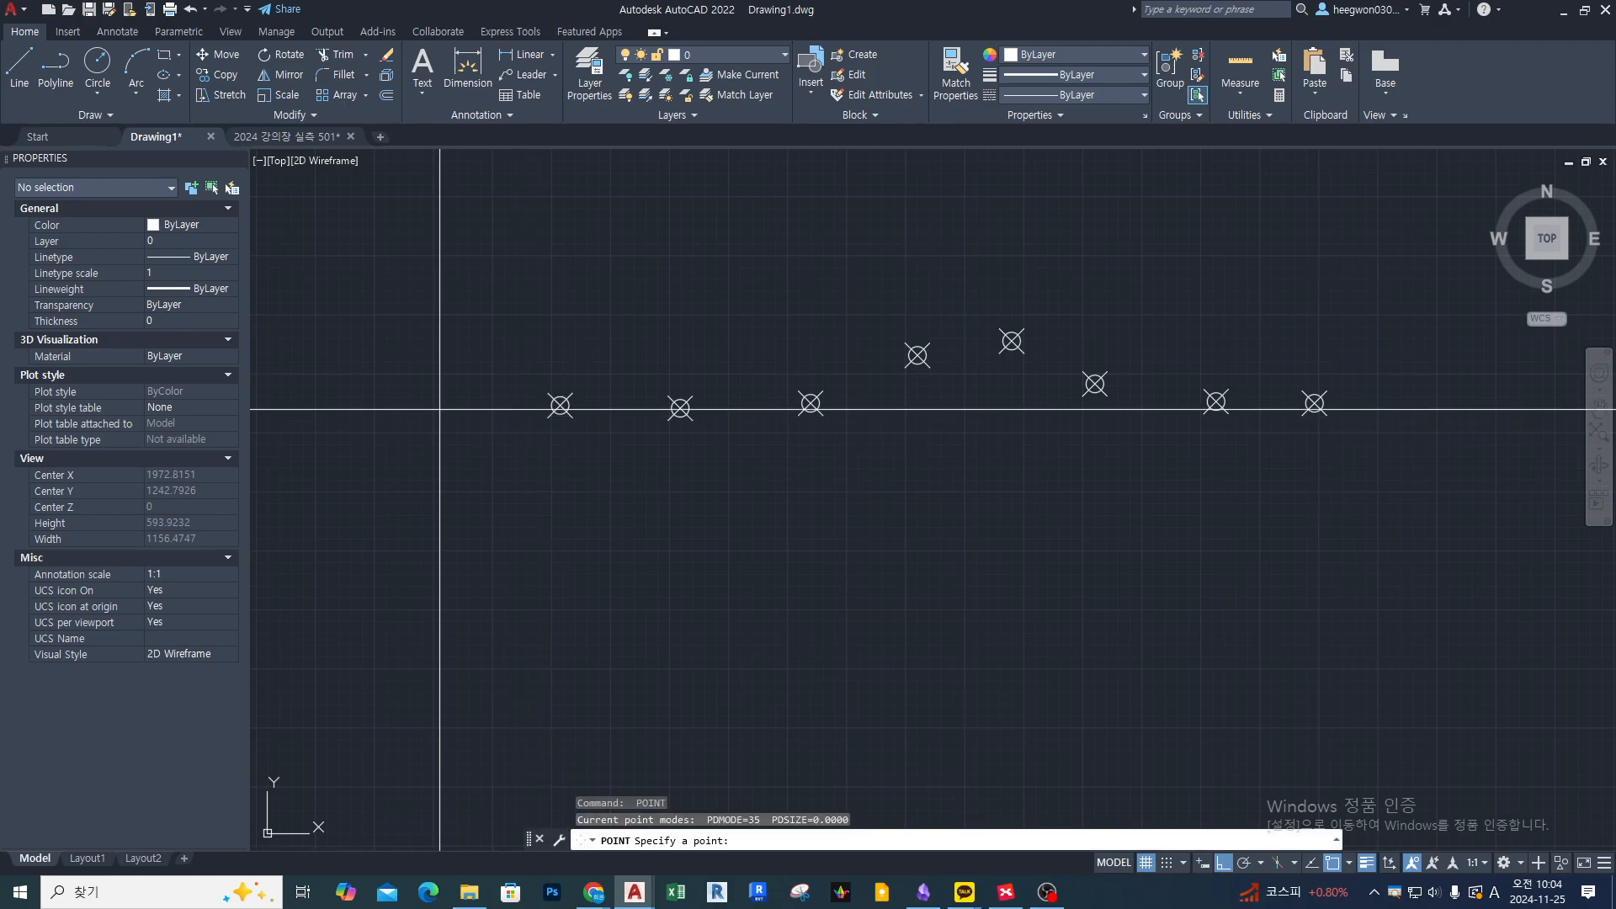
left_click(437, 410)
key("Return")
left_click(310, 414)
key("Escape")
key("Escape")
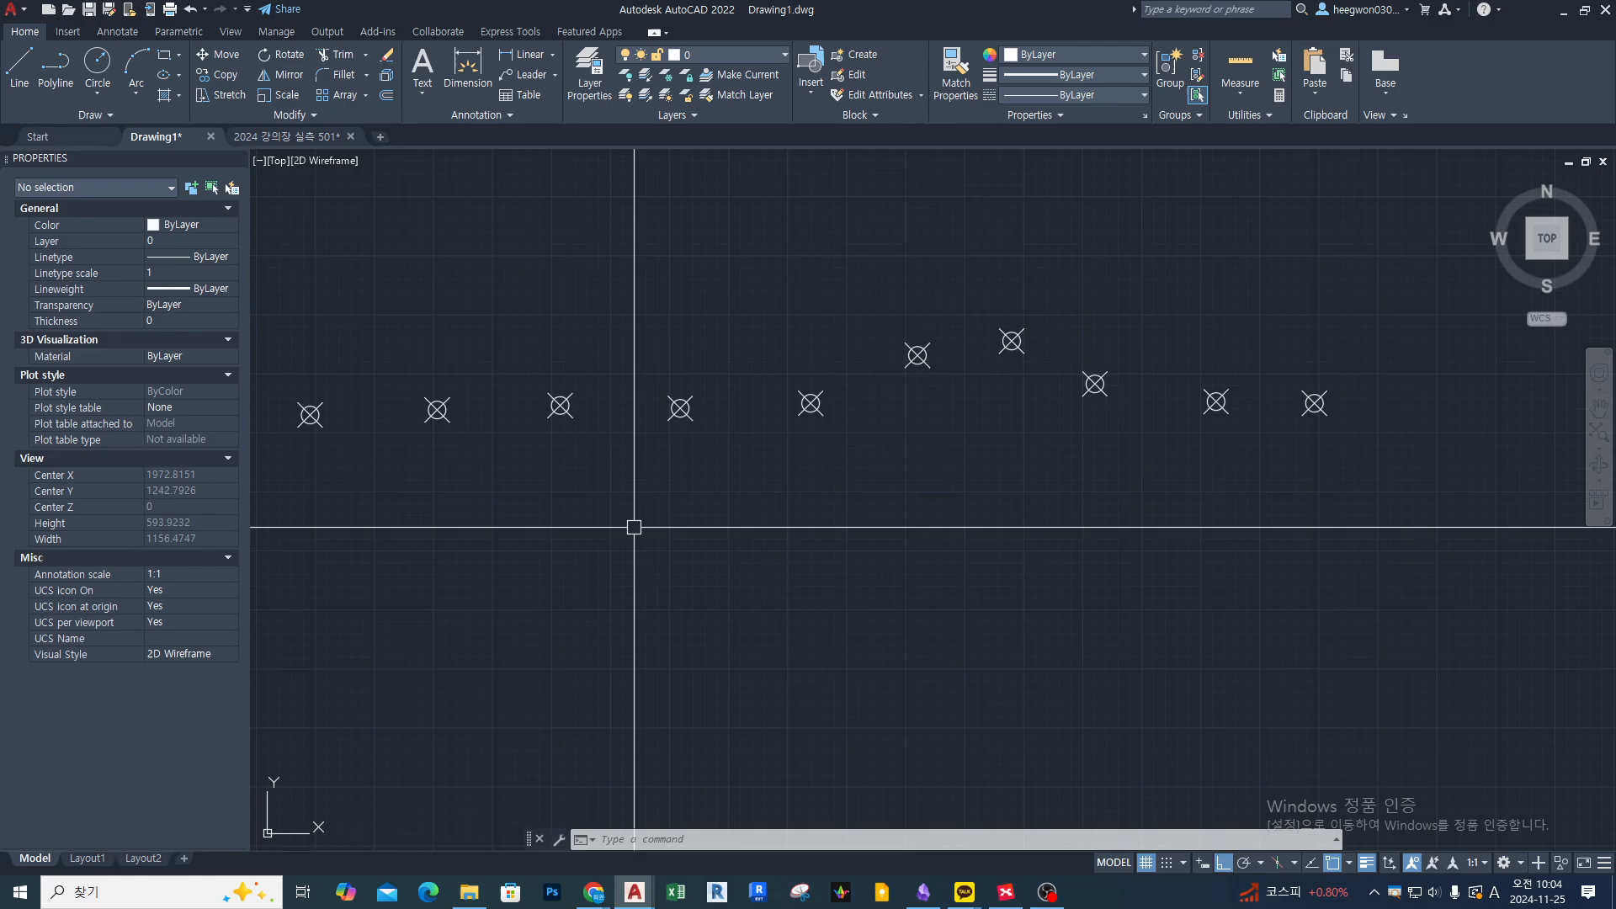
Examine how the markers in the row of points change size as the view is zoomed in and out.
middle_click_drag(598, 502, 660, 498)
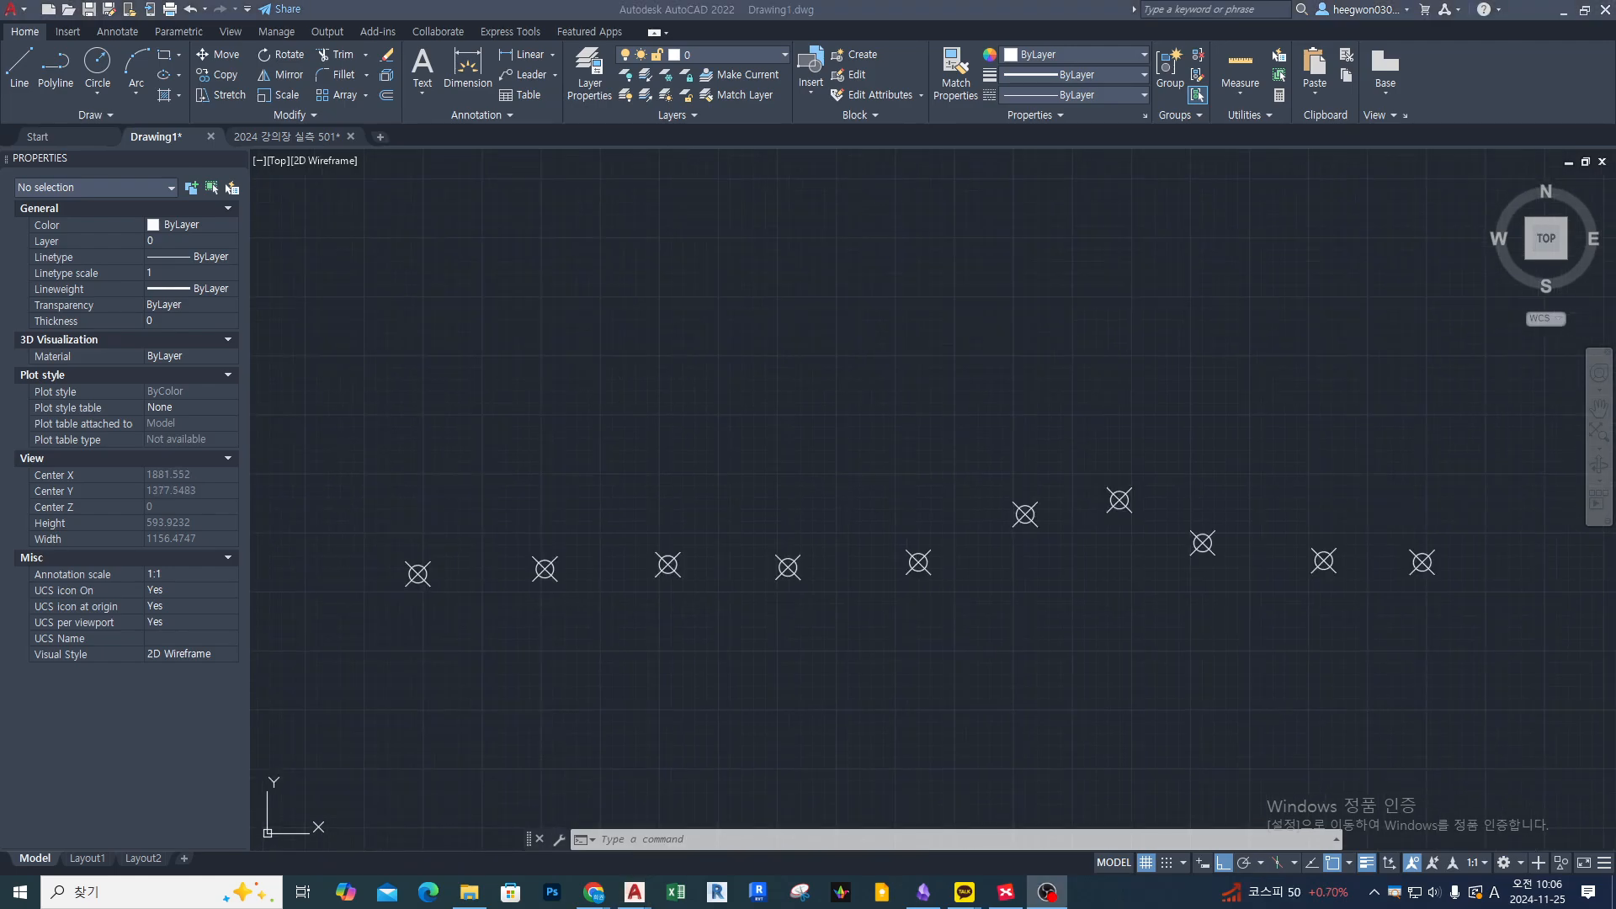
left_click(653, 550)
key("Escape")
key("Escape")
key("Escape")
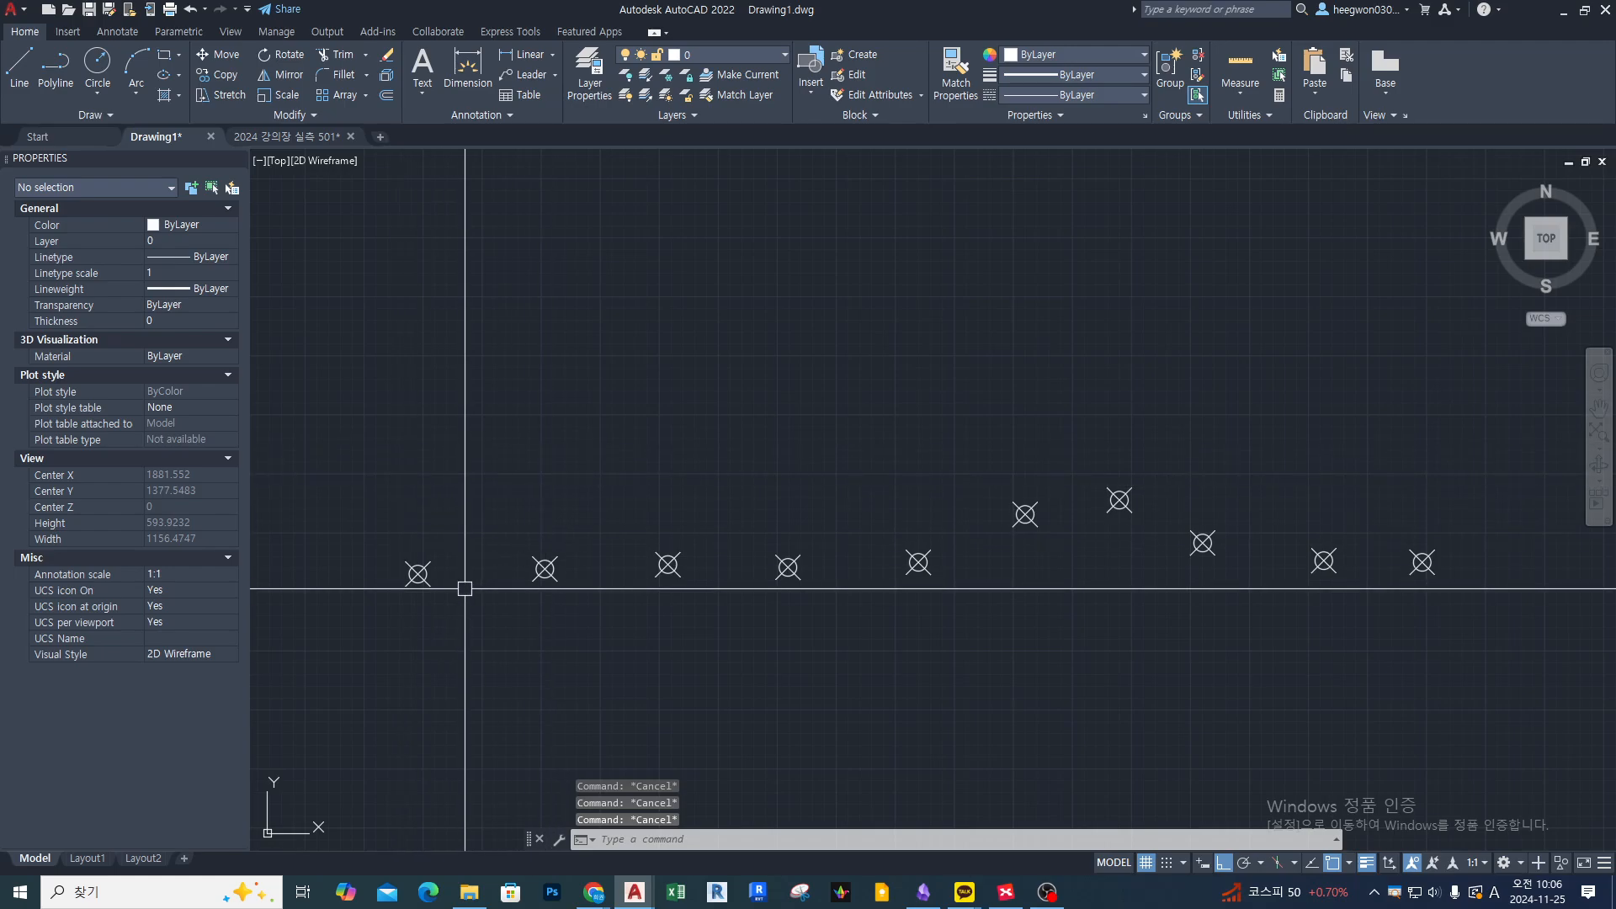
scroll(431, 580, "down", 8)
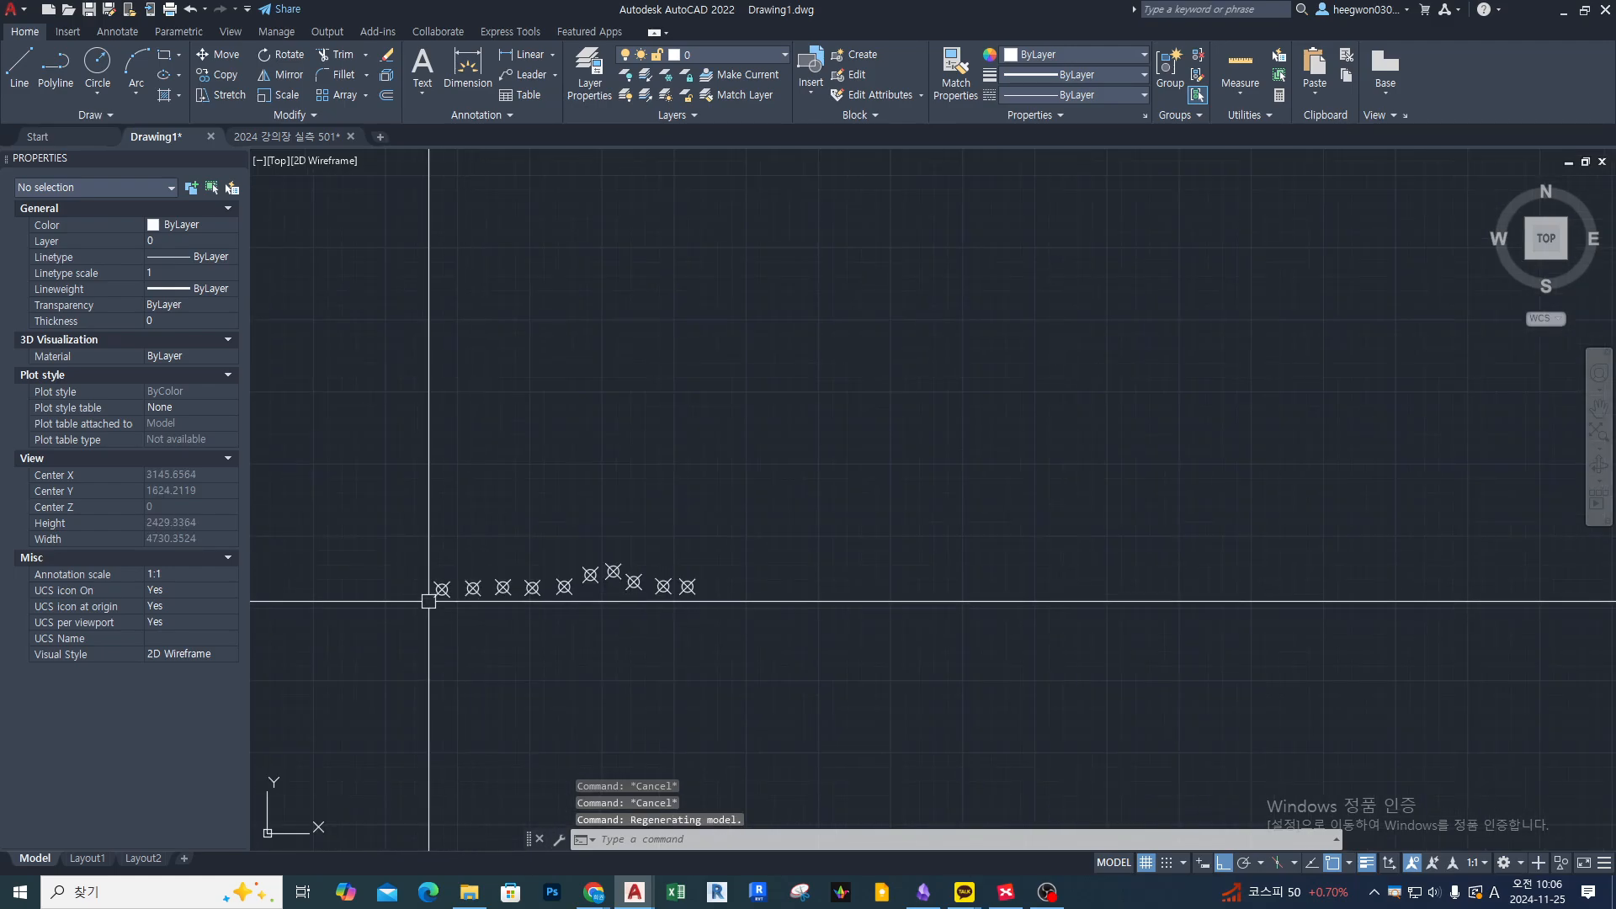
scroll(427, 602, "up", 5)
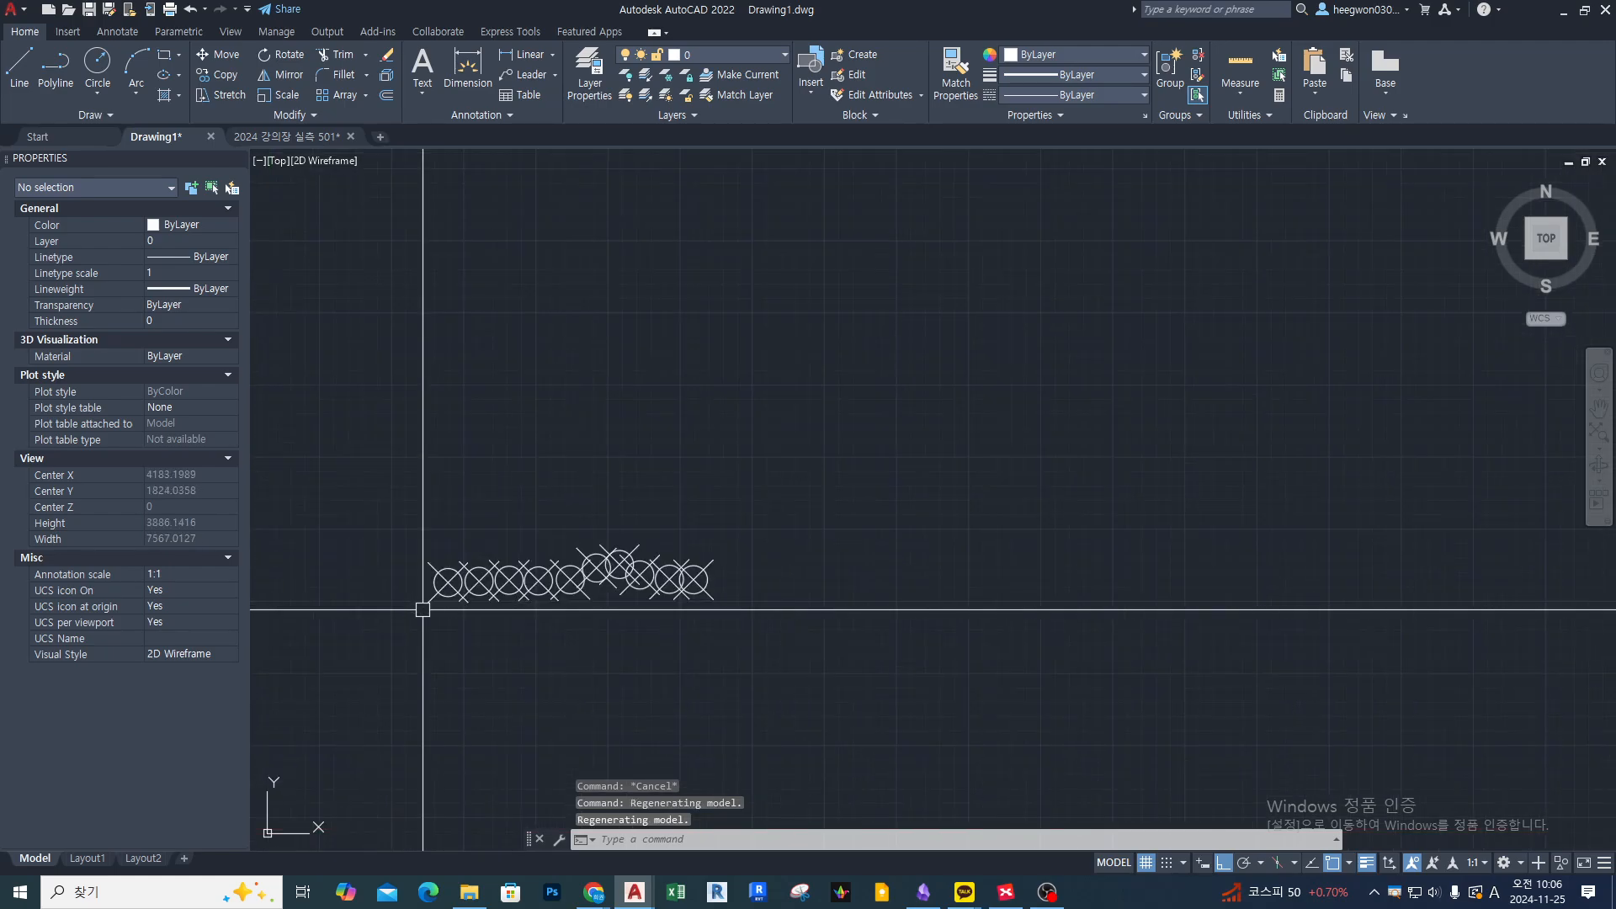
scroll(425, 611, "up", 5)
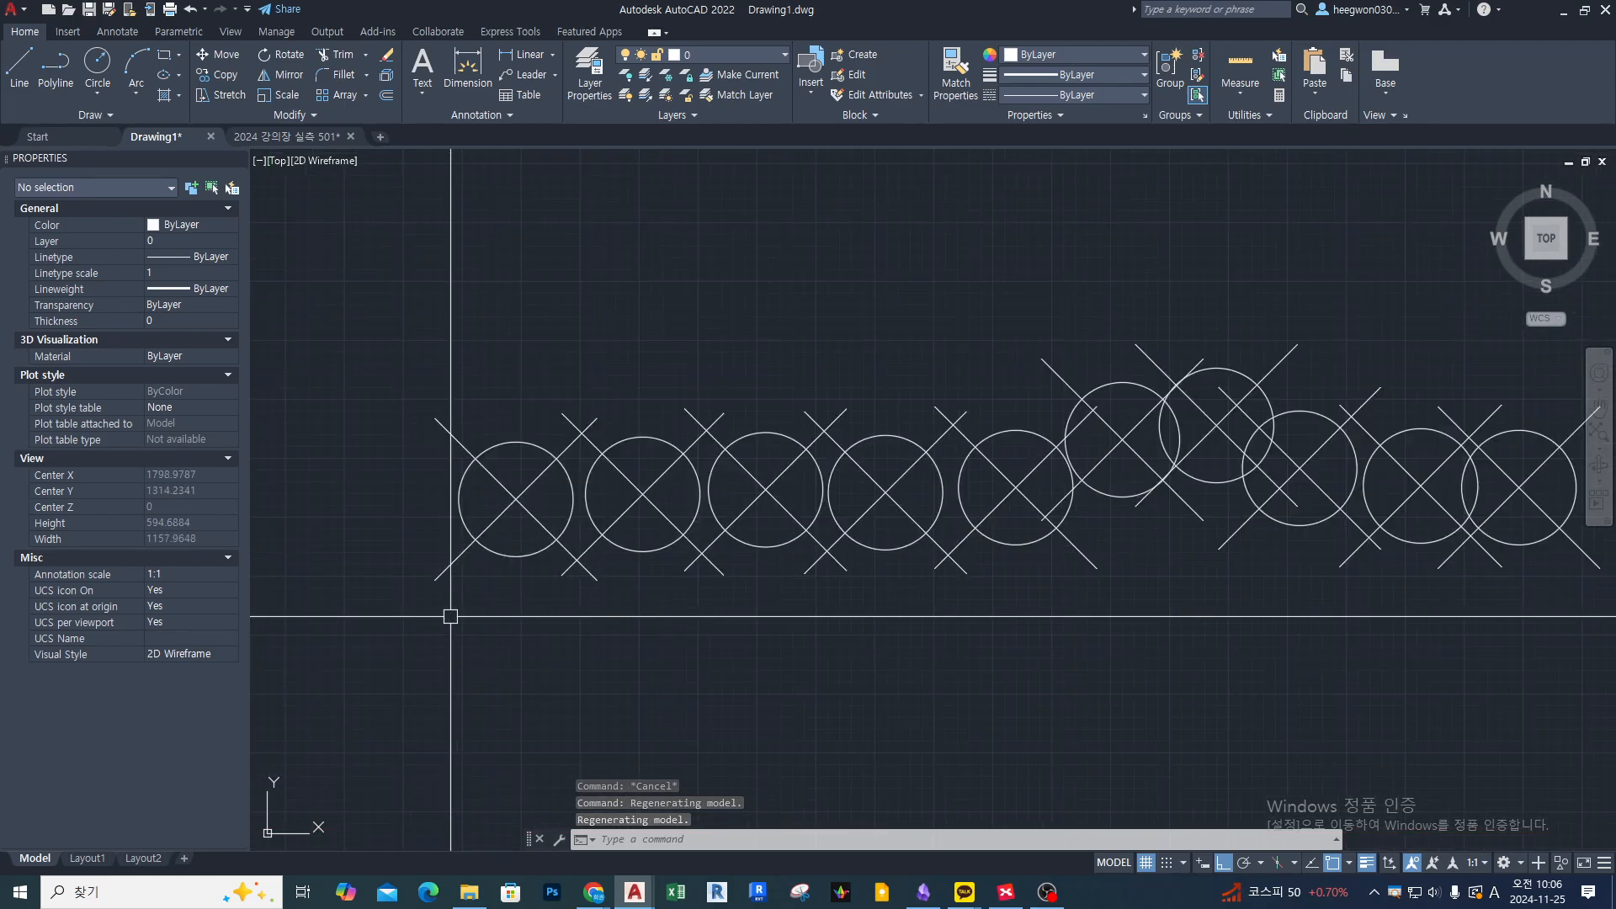
scroll(758, 648, "down", 5)
scroll(750, 624, "up", 6)
scroll(811, 639, "down", 15)
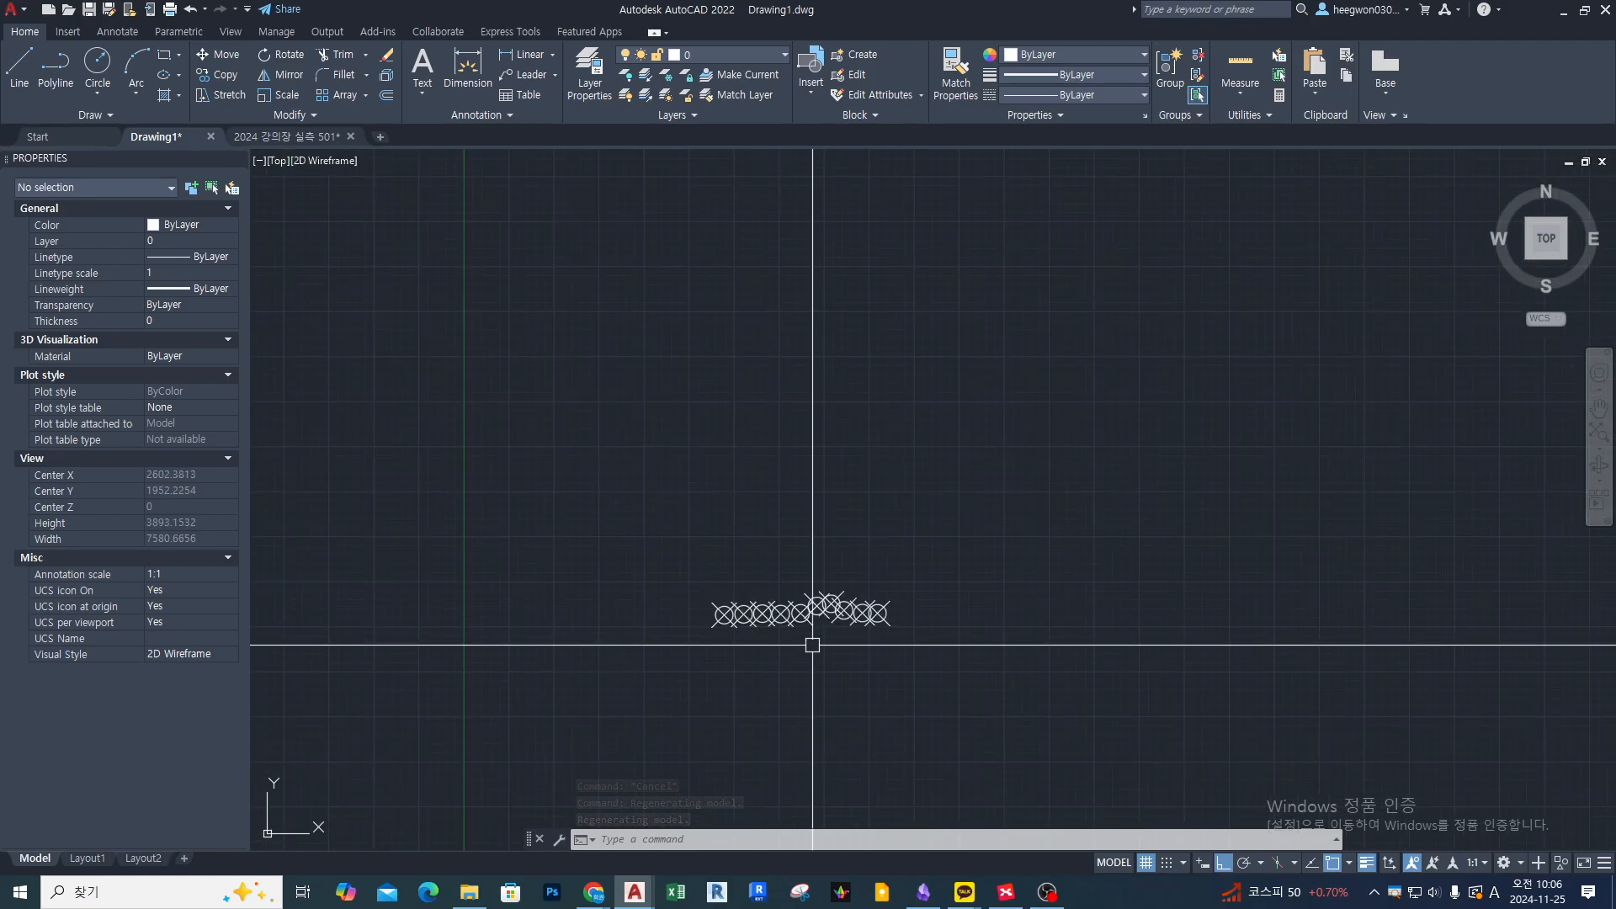
Compare the point marker sizes by regenerating the drawing with REGEN once zoomed far out and once close to the row.
scroll(830, 648, "up", 10)
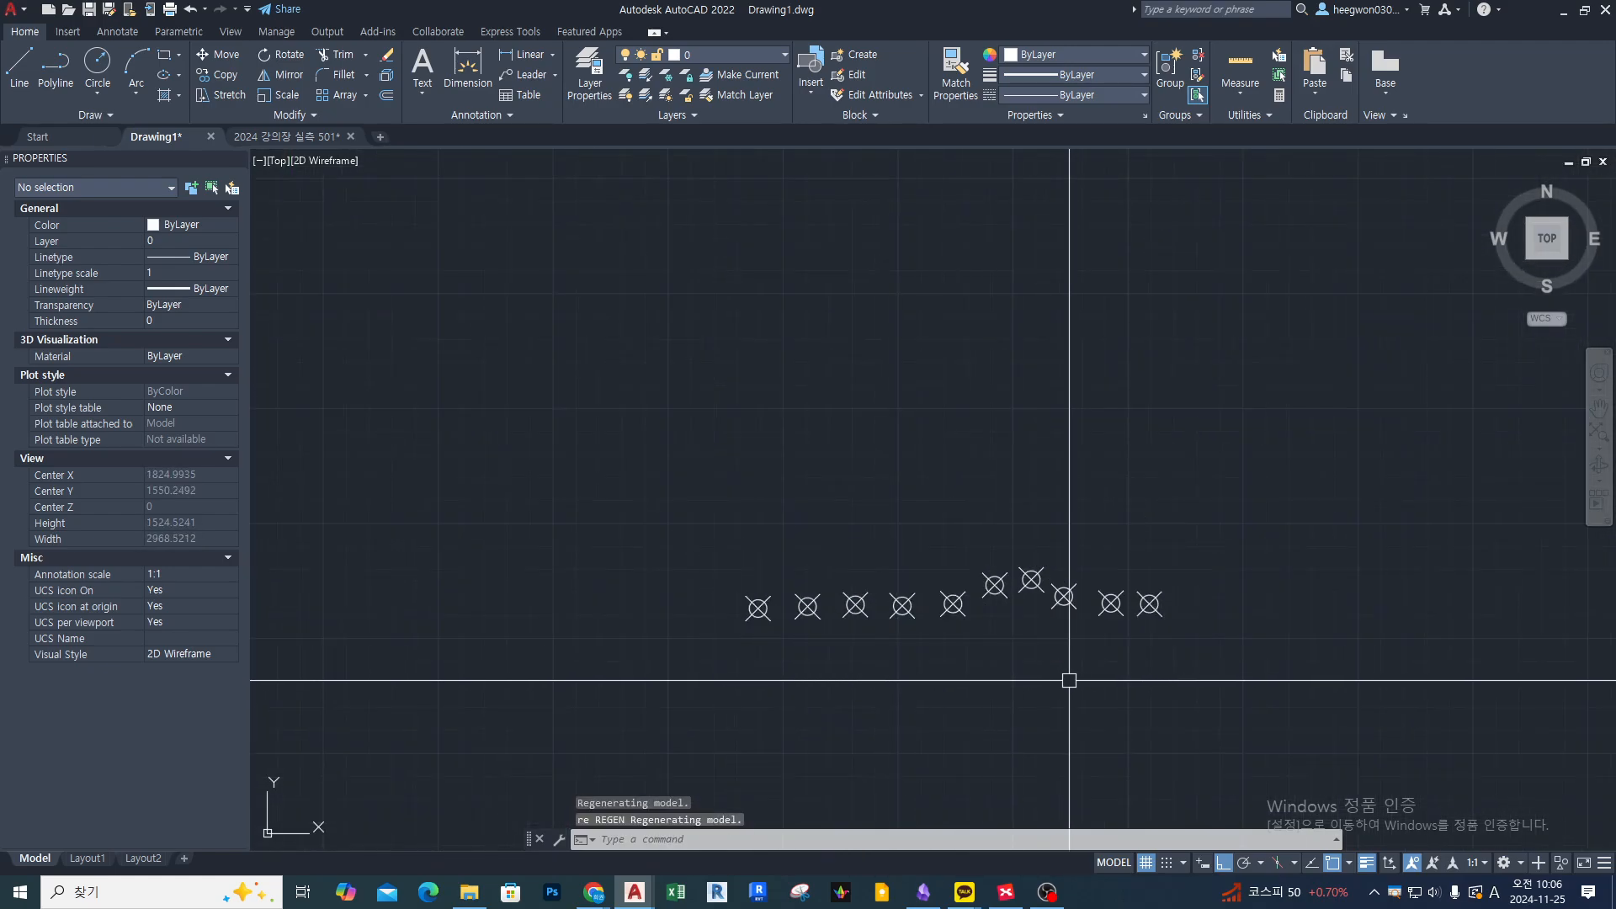
scroll(707, 480, "down", 10)
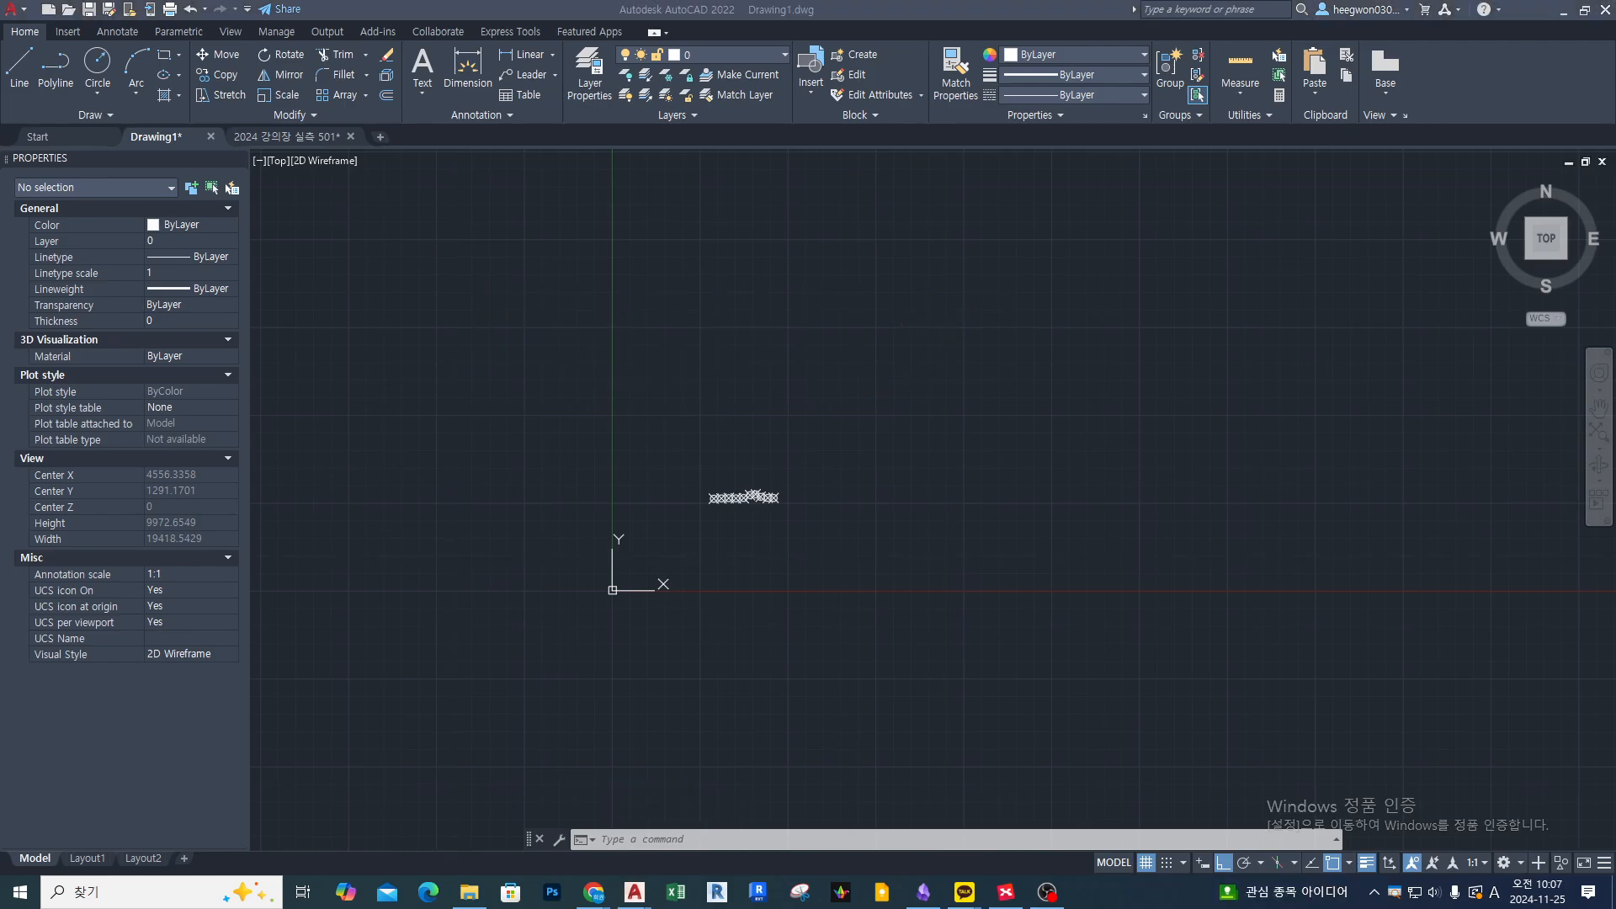
type("re")
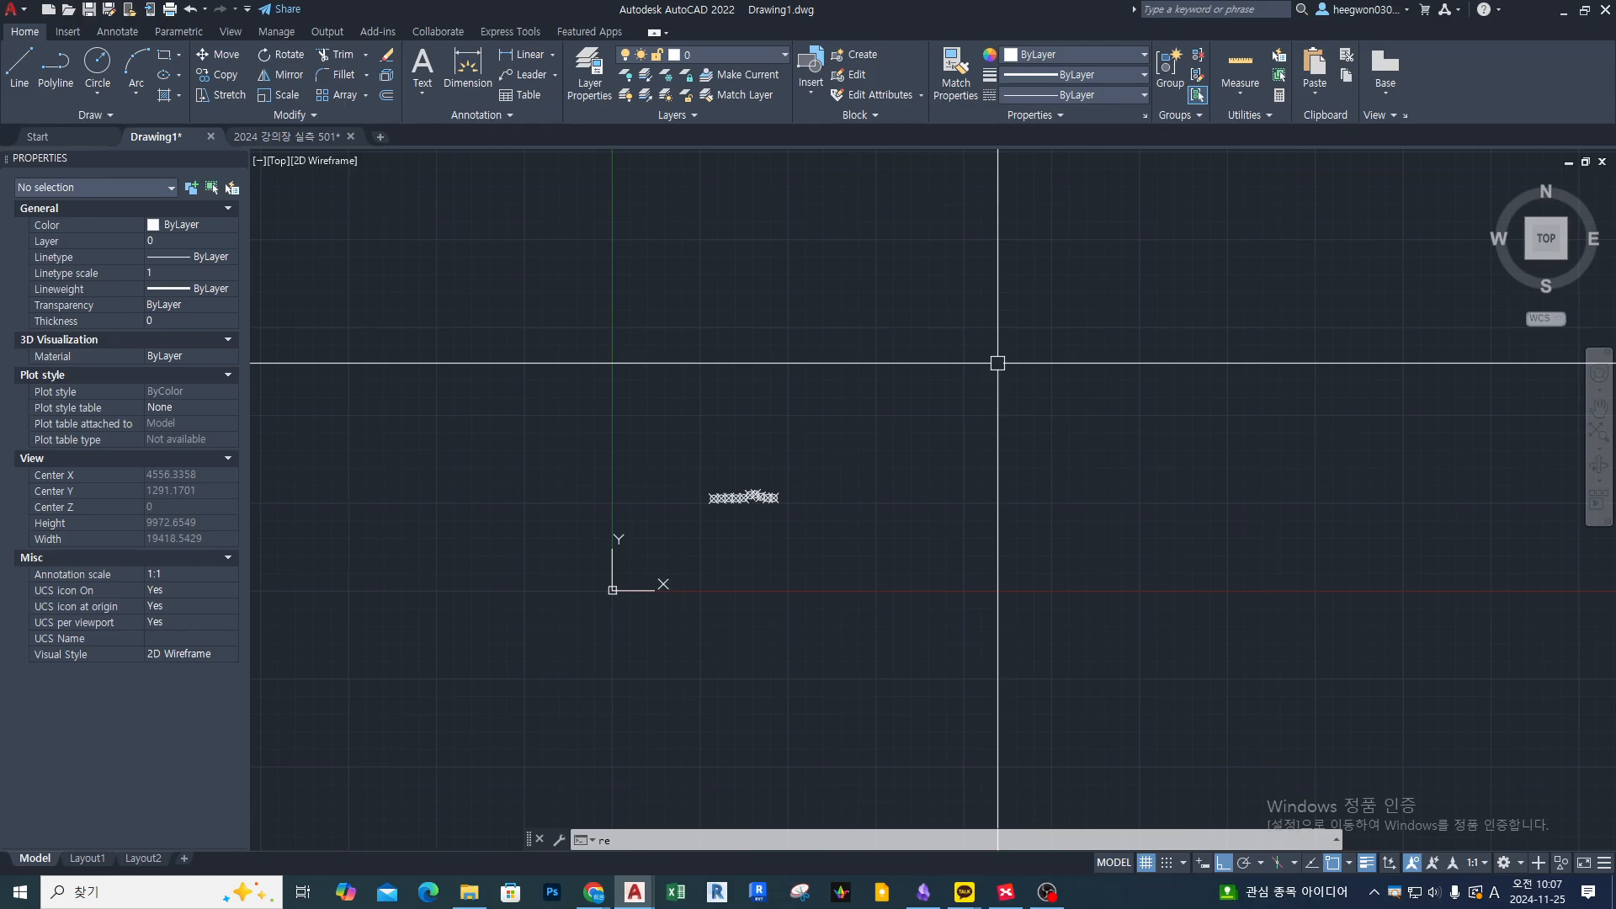
key("Return")
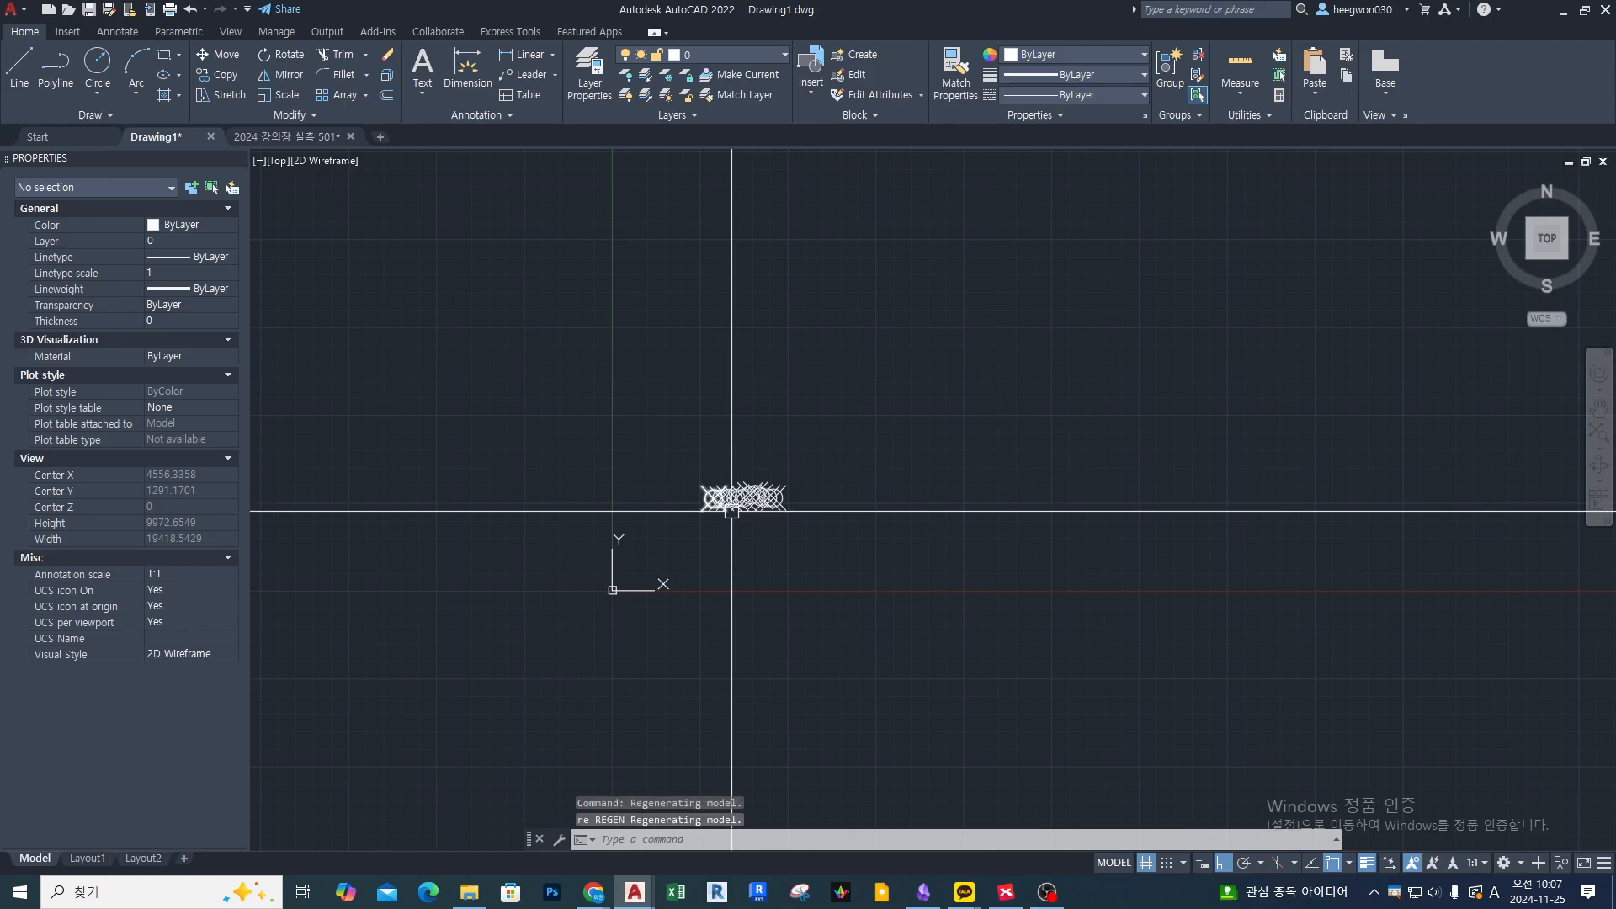
scroll(725, 498, "up", 10)
scroll(725, 498, "down", 2)
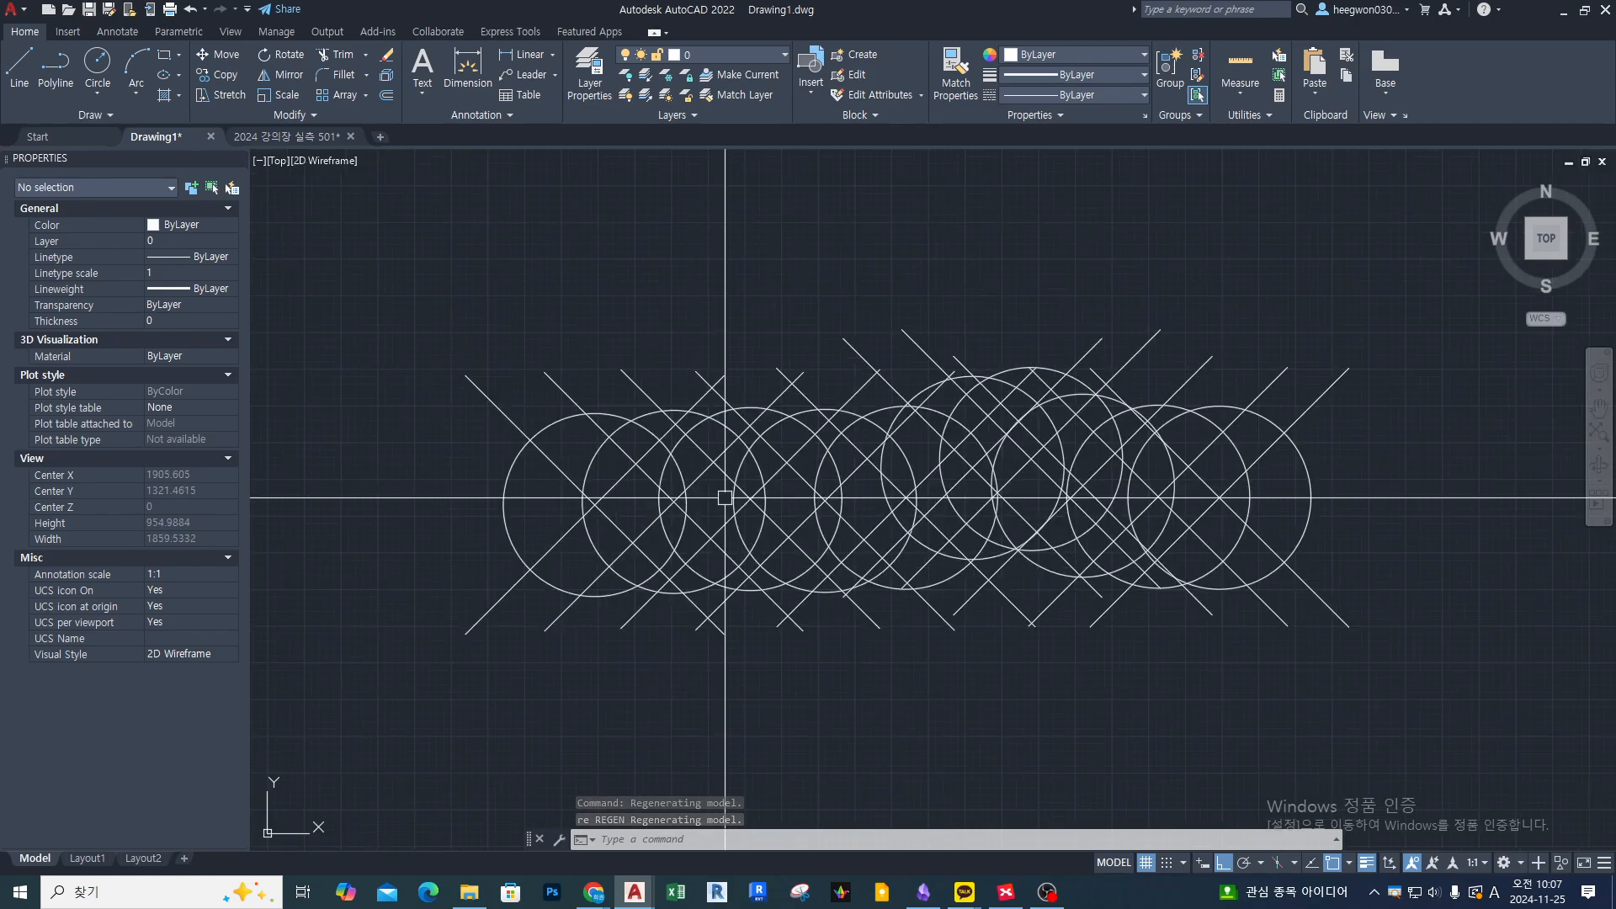
type("re")
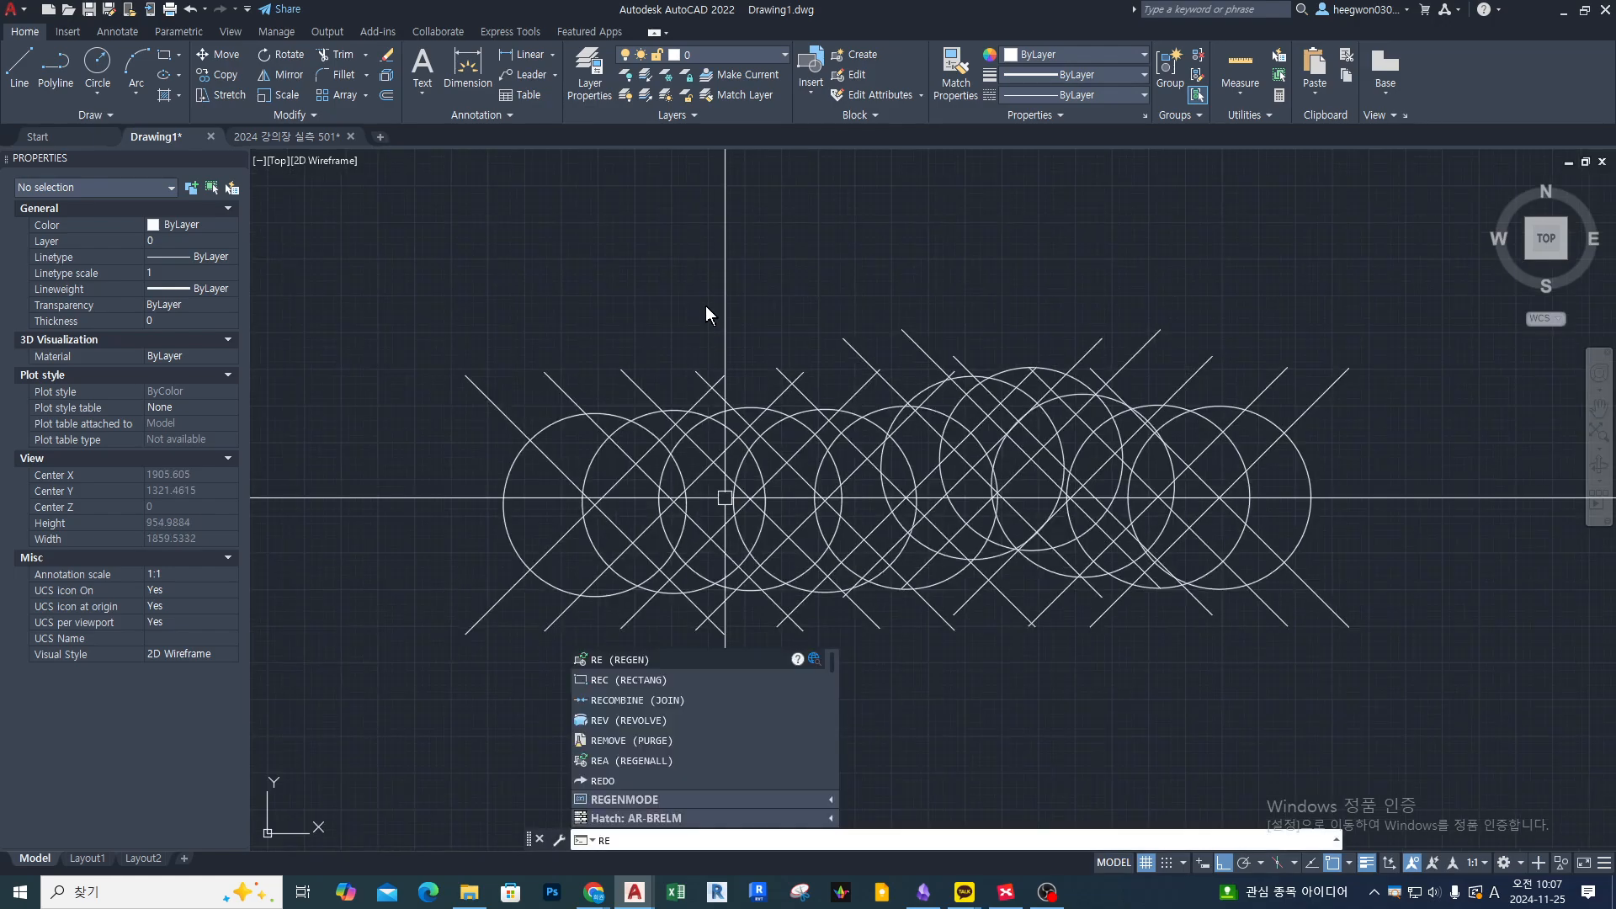
key("Return")
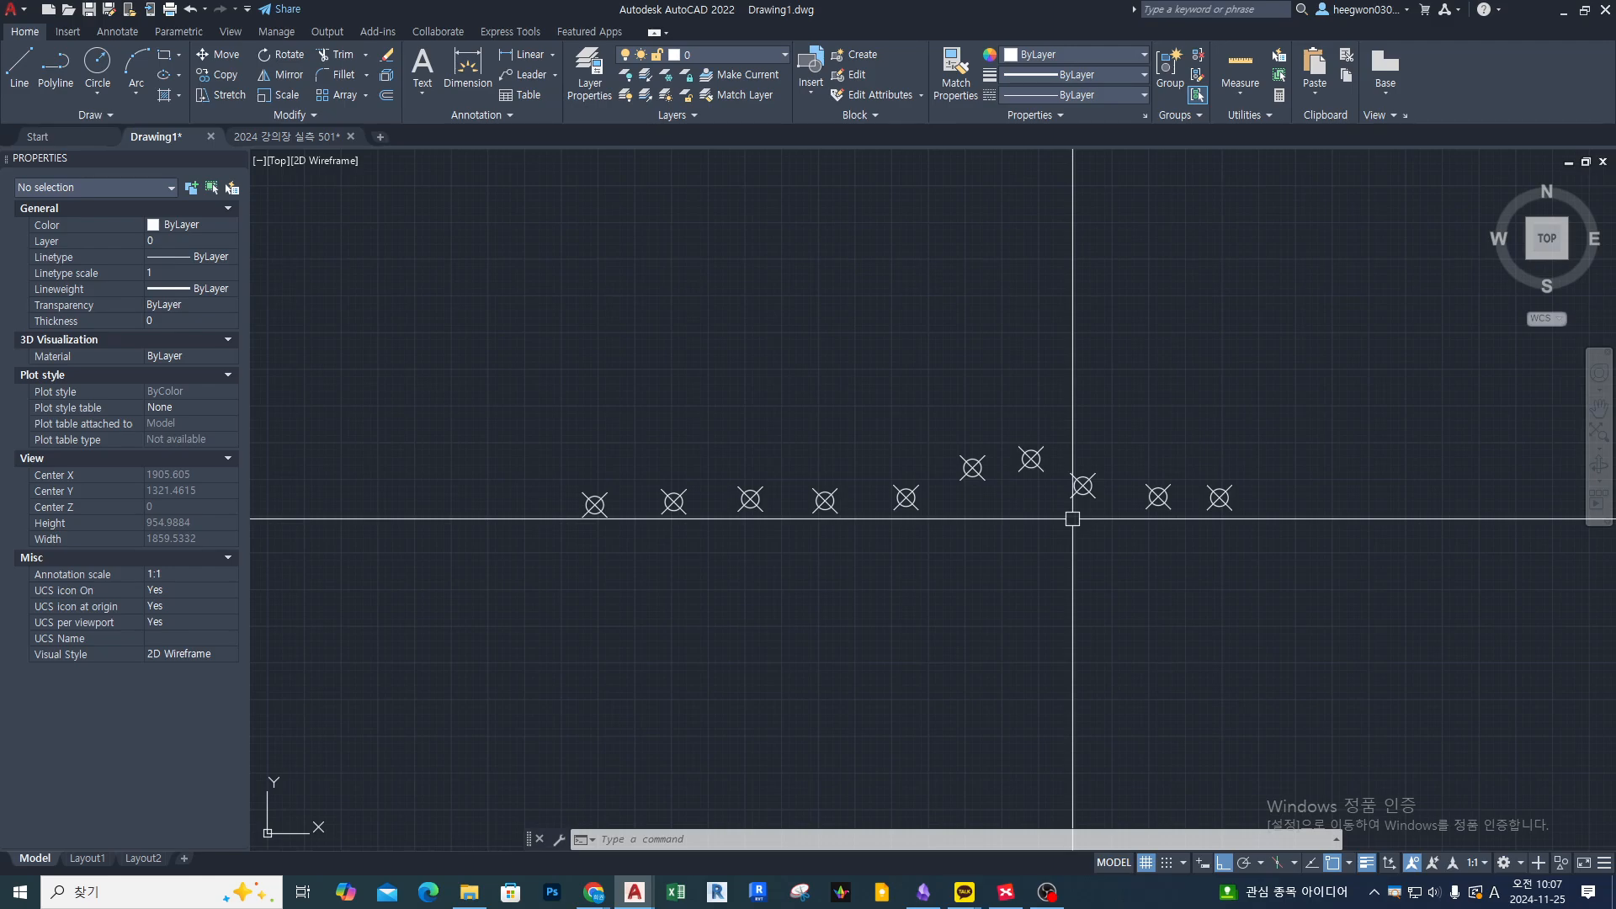
Open the point style settings with PTYPE and move the dialog clear of the row of points.
type("PTYPE")
key("Return")
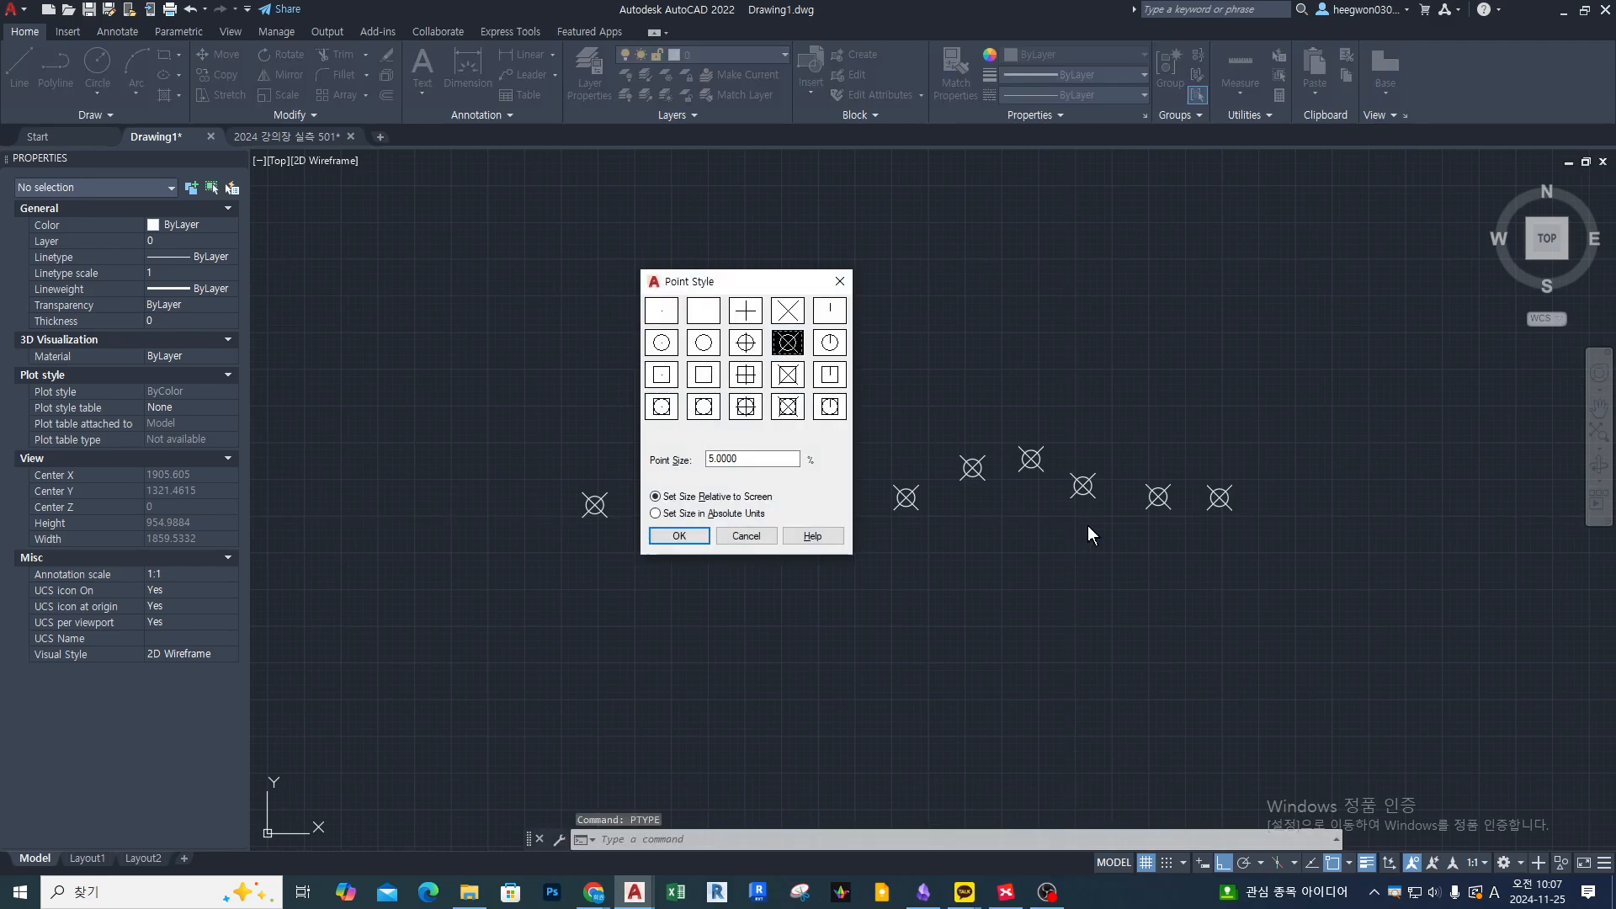
left_click_drag(751, 286, 425, 282)
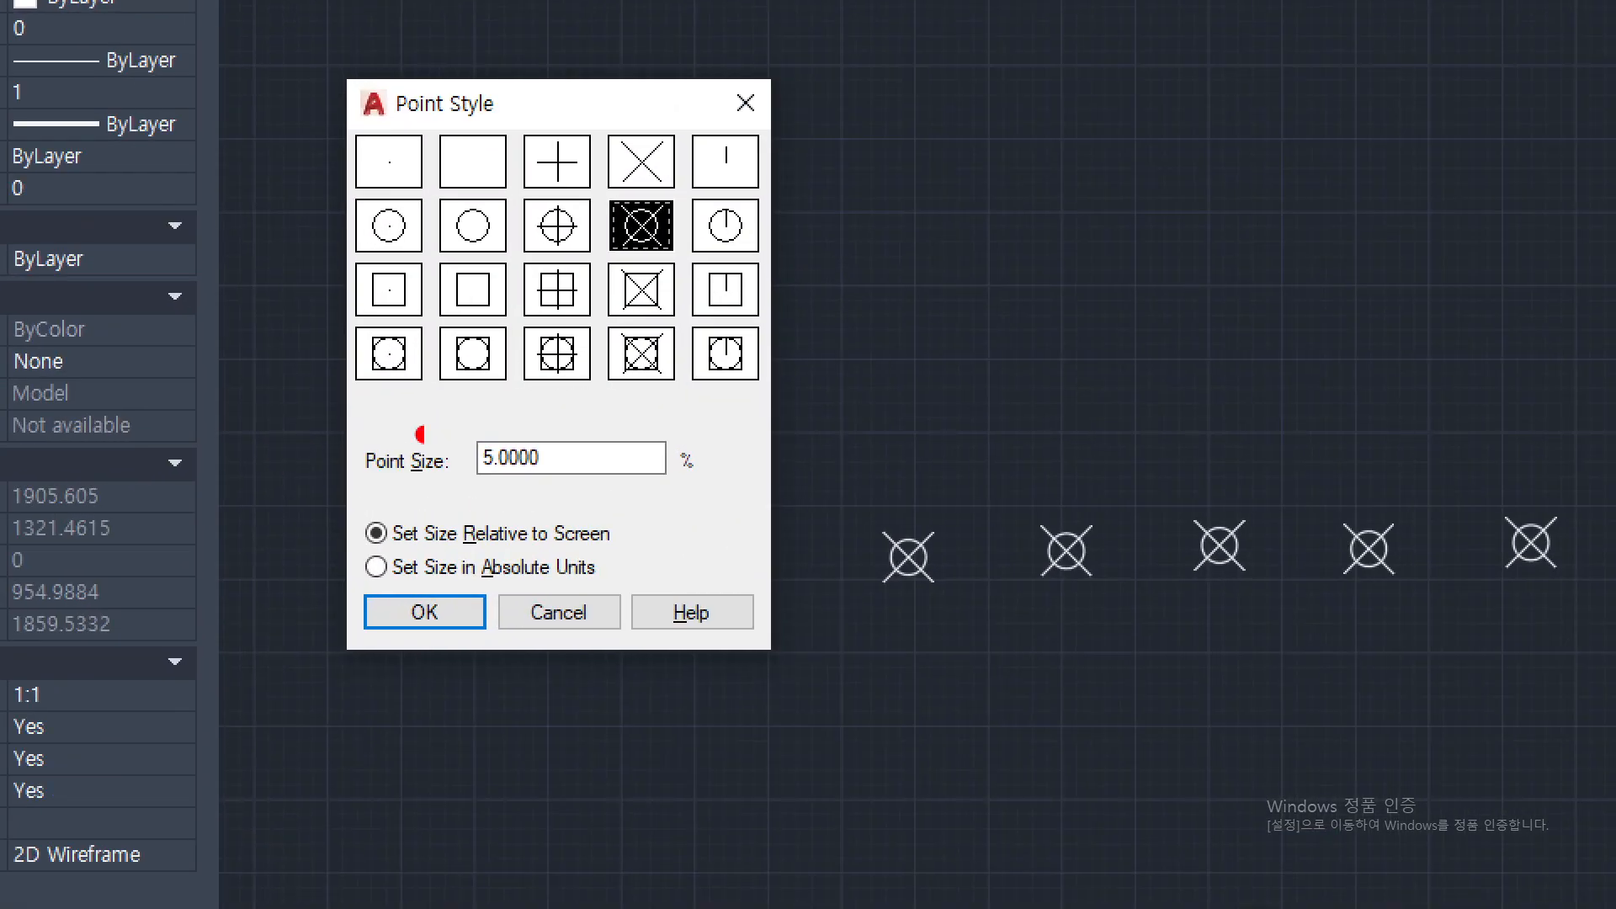
left_click_drag(598, 260, 683, 261)
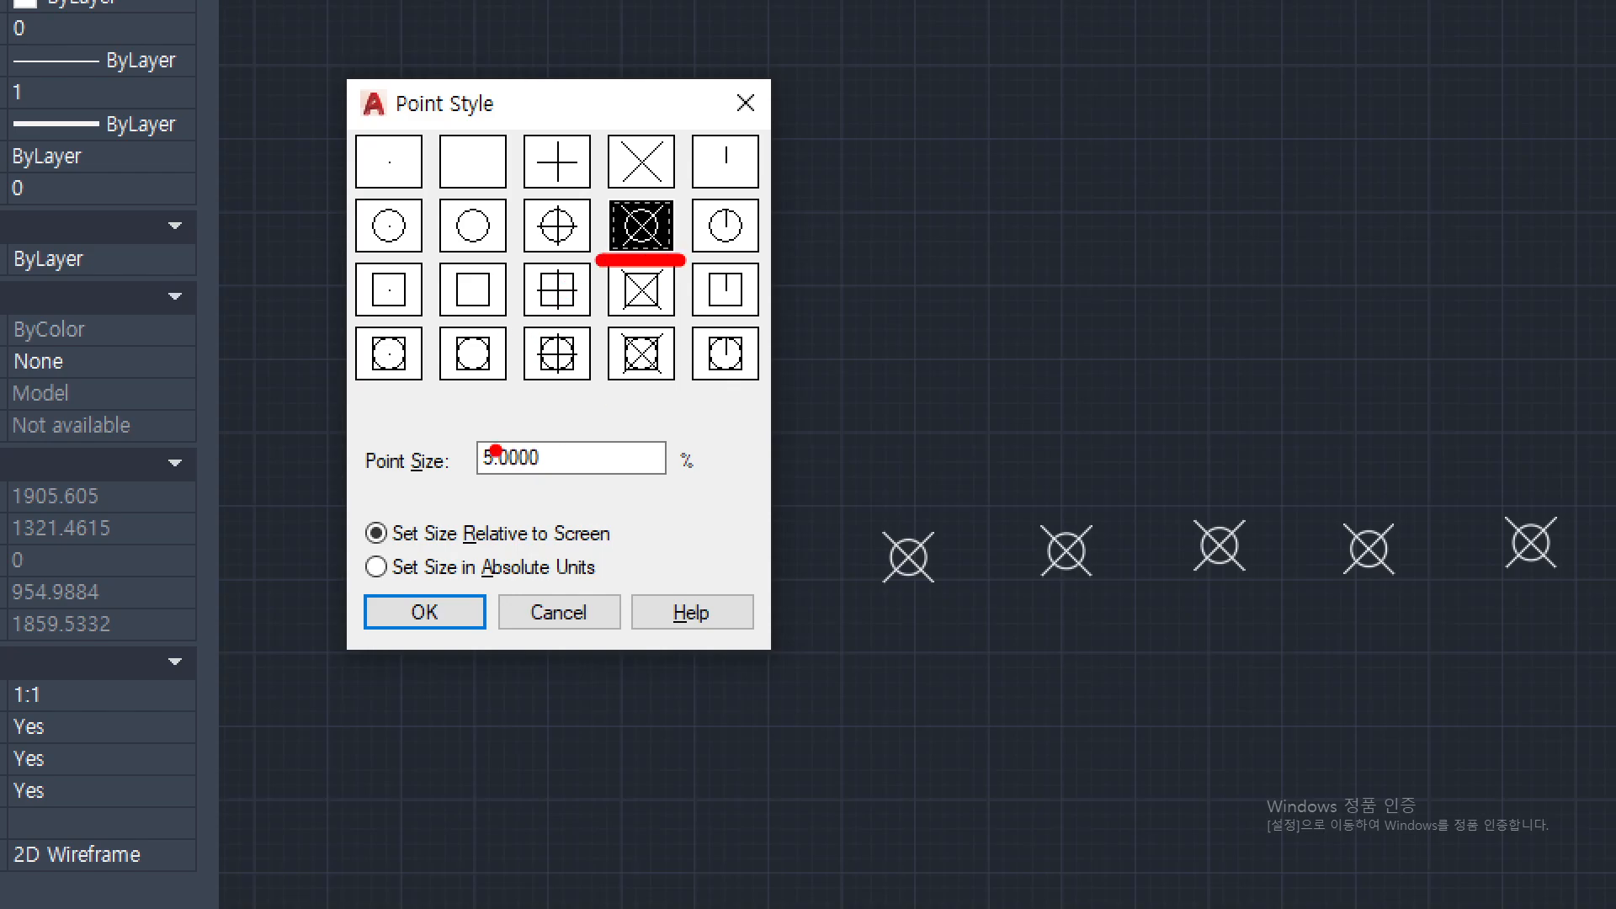
mouse_move(407, 483)
left_mouse_down()
mouse_move(707, 478)
mouse_move(732, 455)
left_mouse_up()
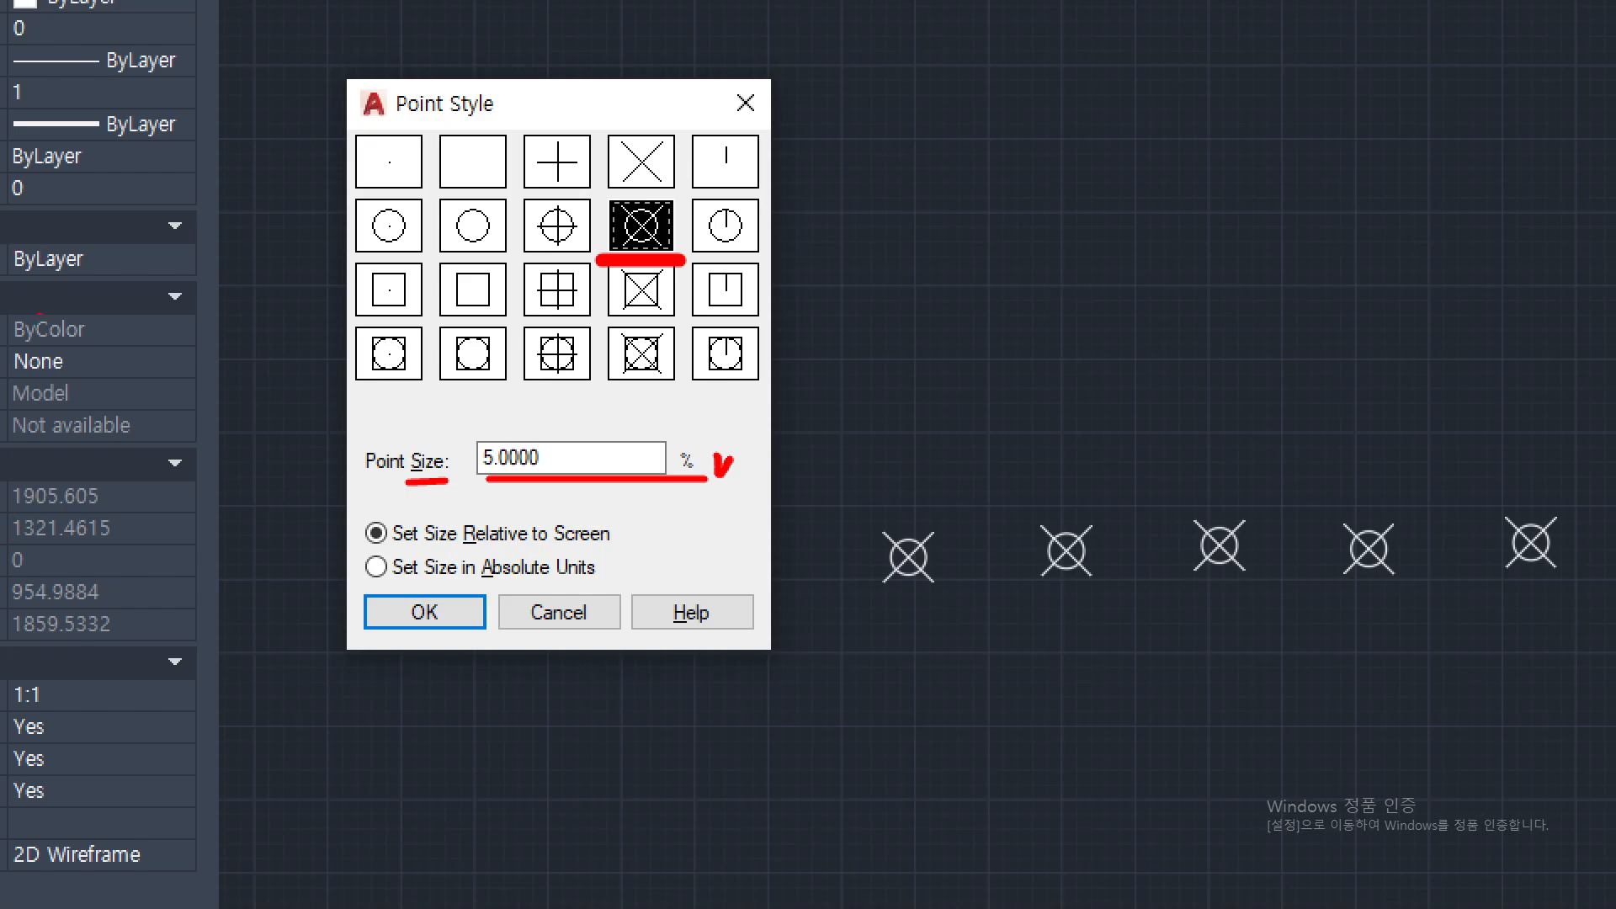
mouse_move(6, 292)
left_mouse_down()
mouse_move(1609, 292)
mouse_move(1612, 331)
left_mouse_up()
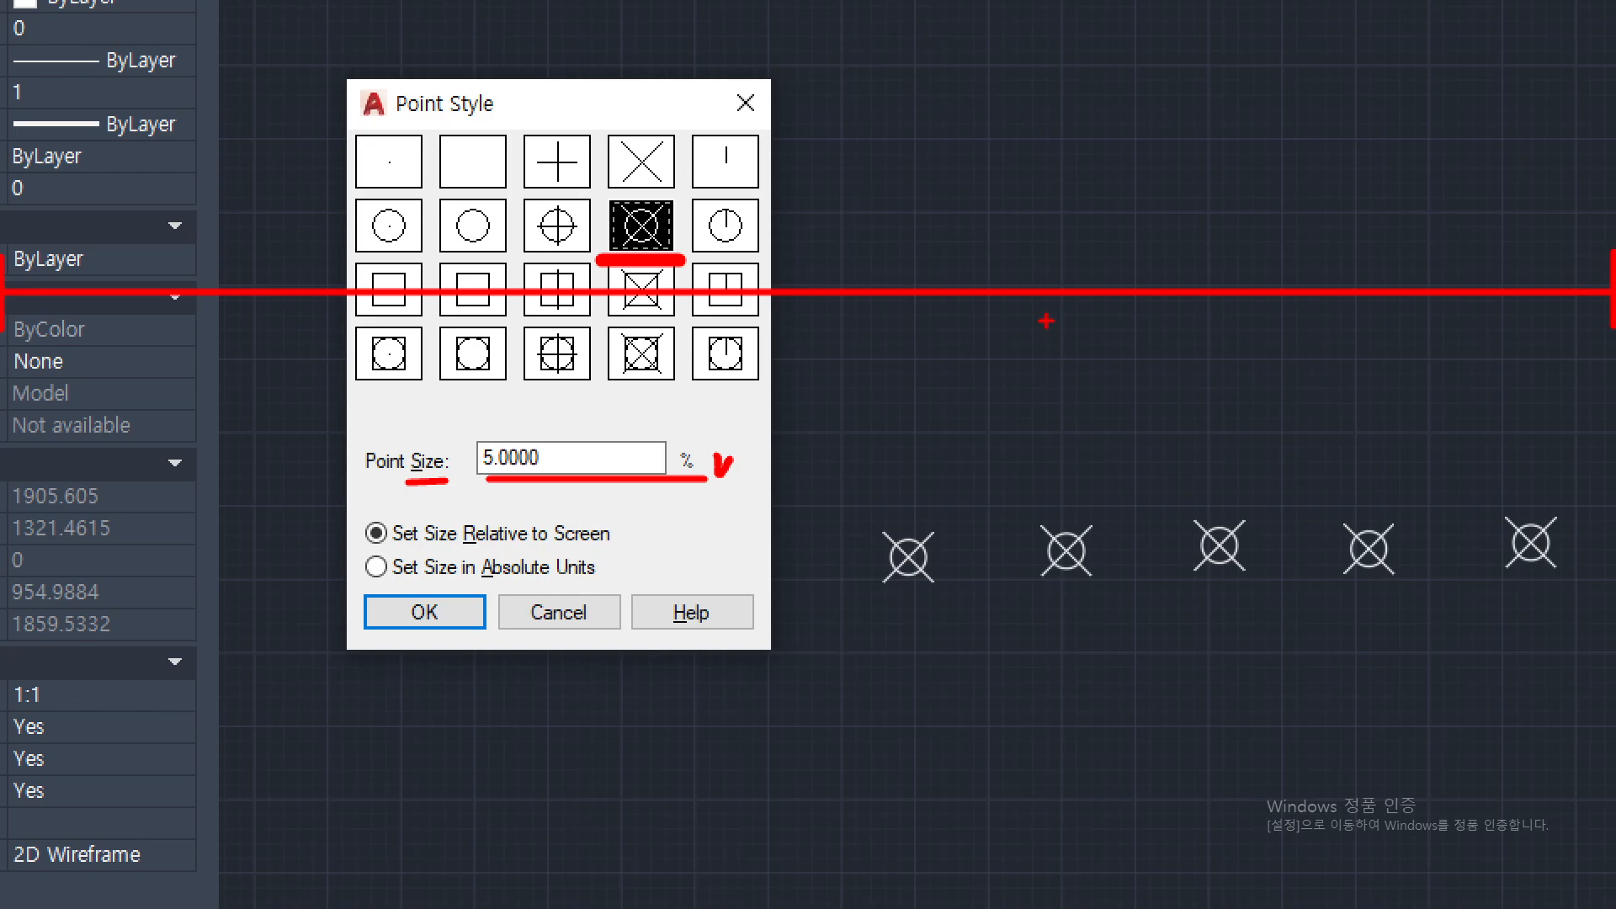
left_click_drag(793, 234, 771, 370)
left_click_drag(1199, 233, 1202, 368)
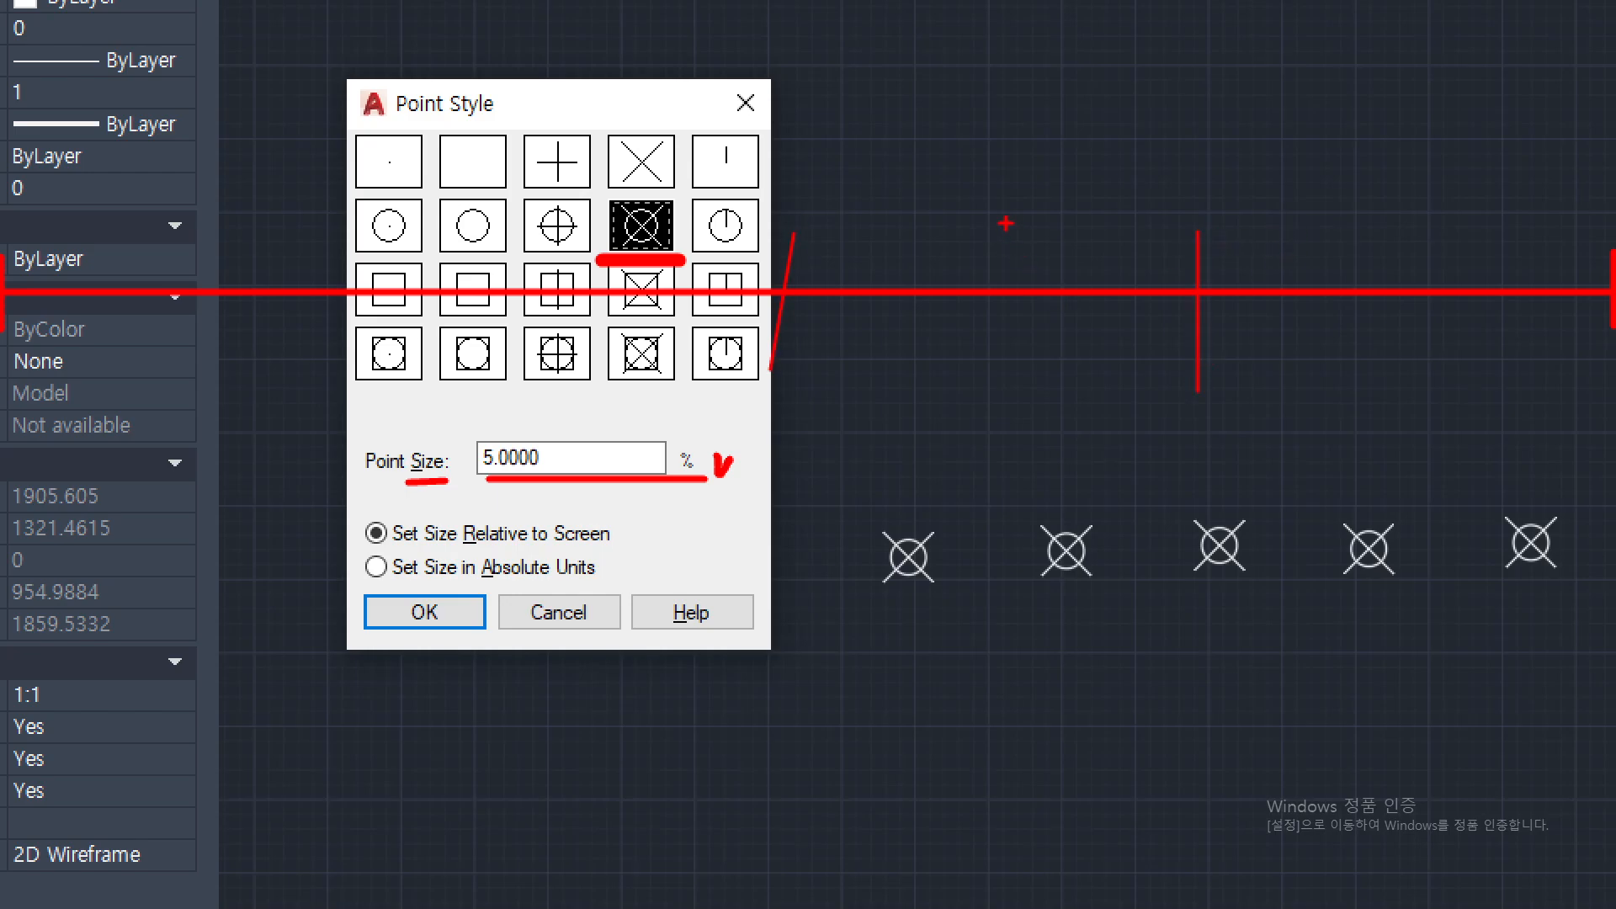
left_click_drag(988, 212, 987, 389)
left_click_drag(886, 223, 884, 375)
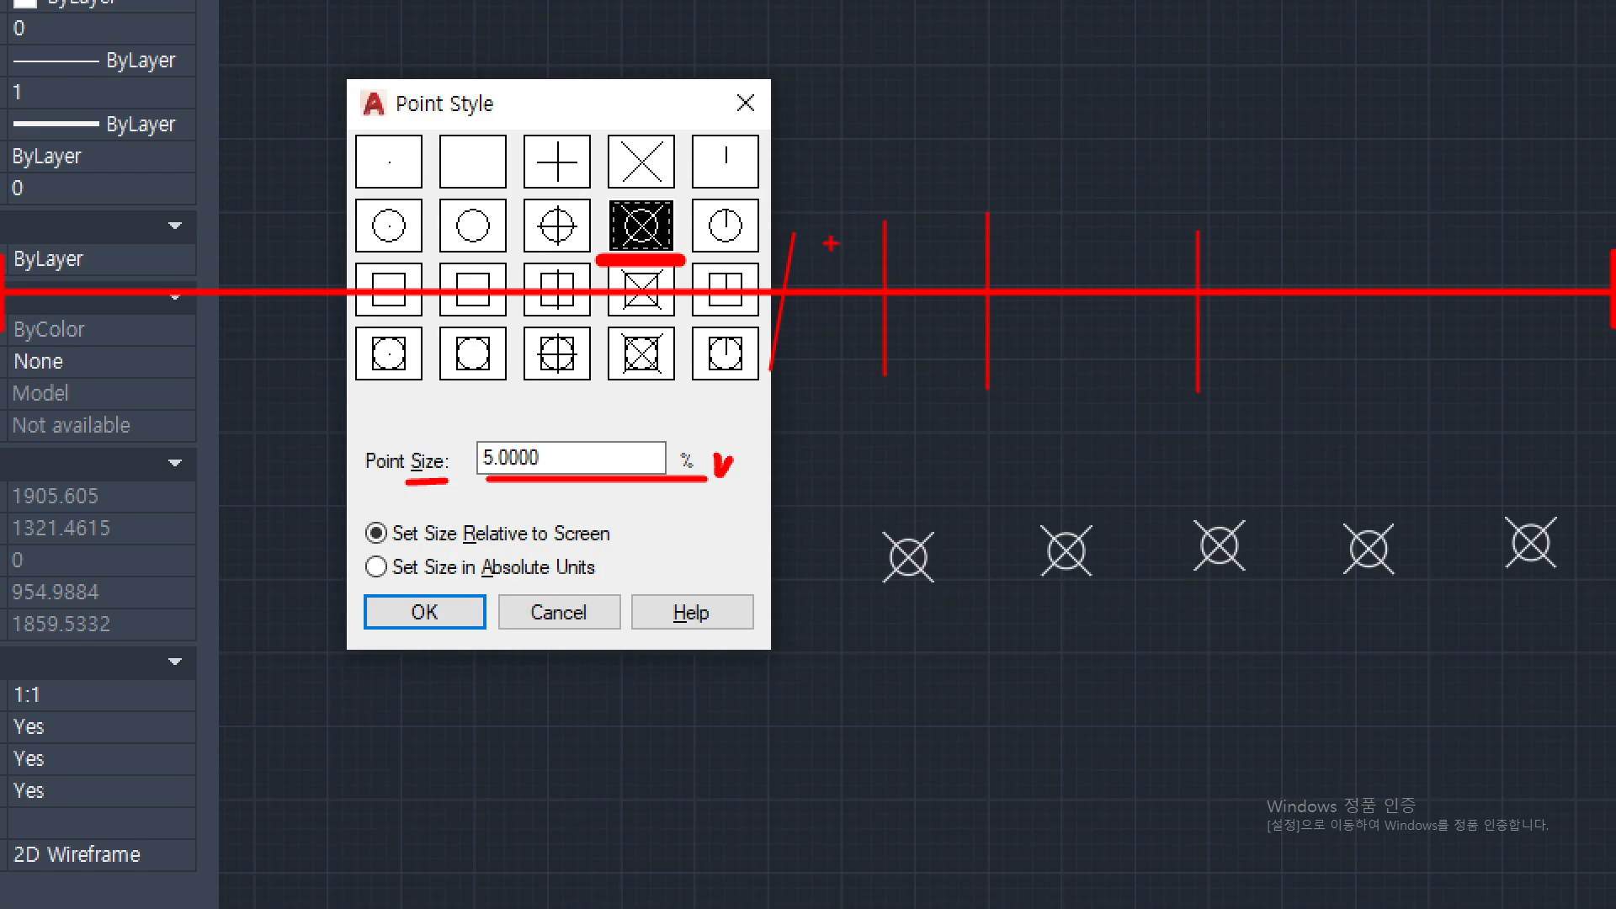
left_click_drag(835, 244, 828, 361)
left_click_drag(815, 297, 787, 318)
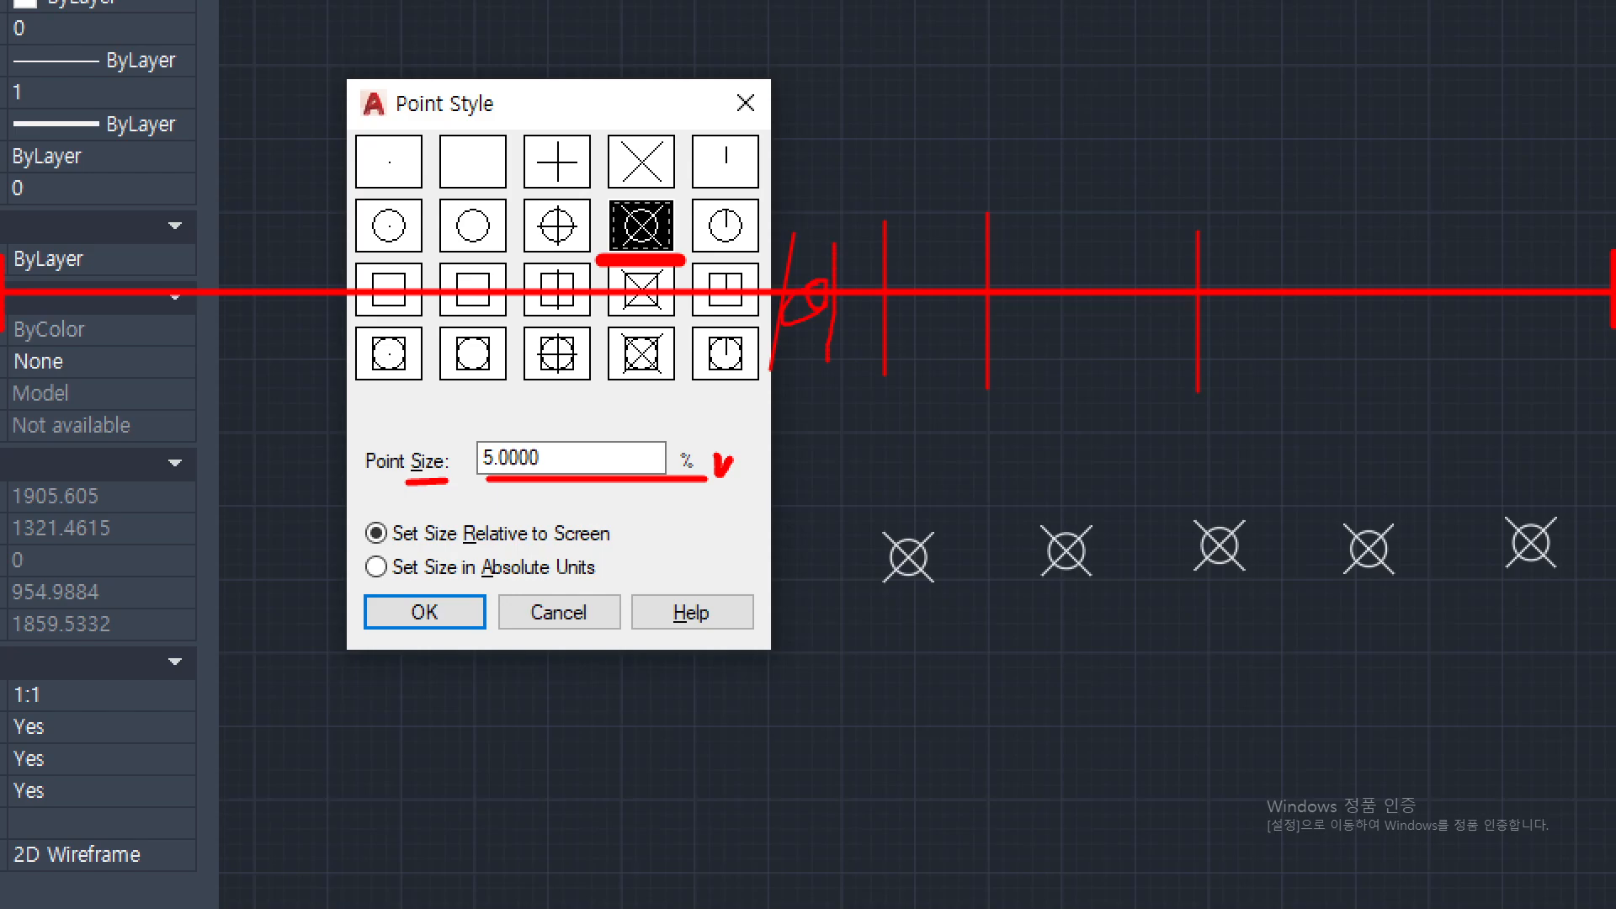
left_click_drag(463, 484, 648, 483)
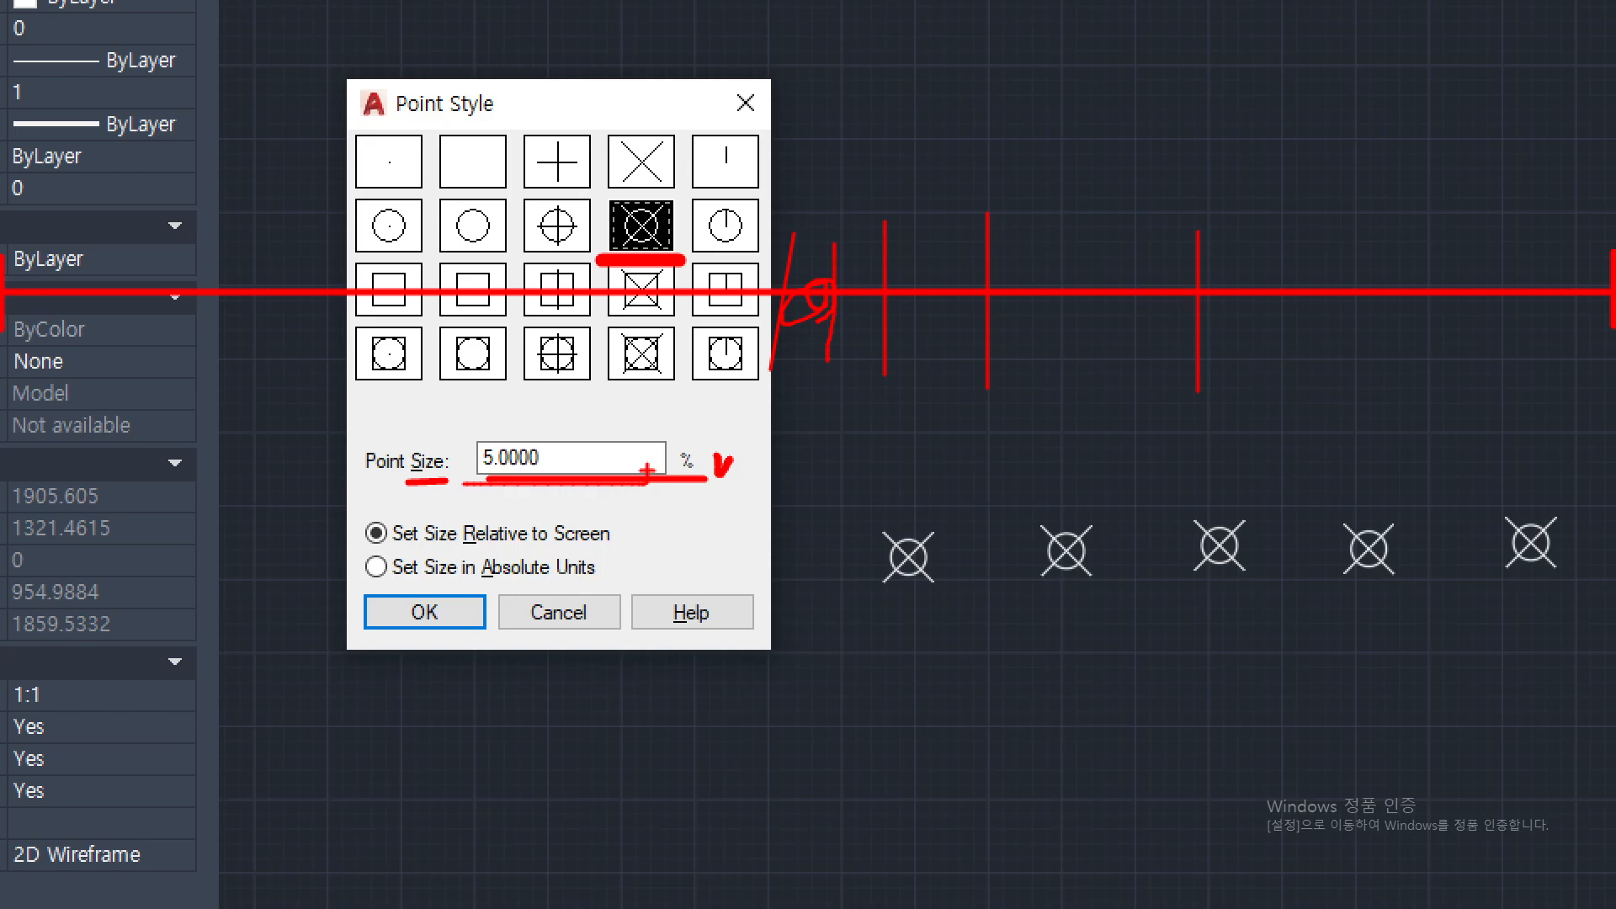
left_click_drag(428, 497, 434, 476)
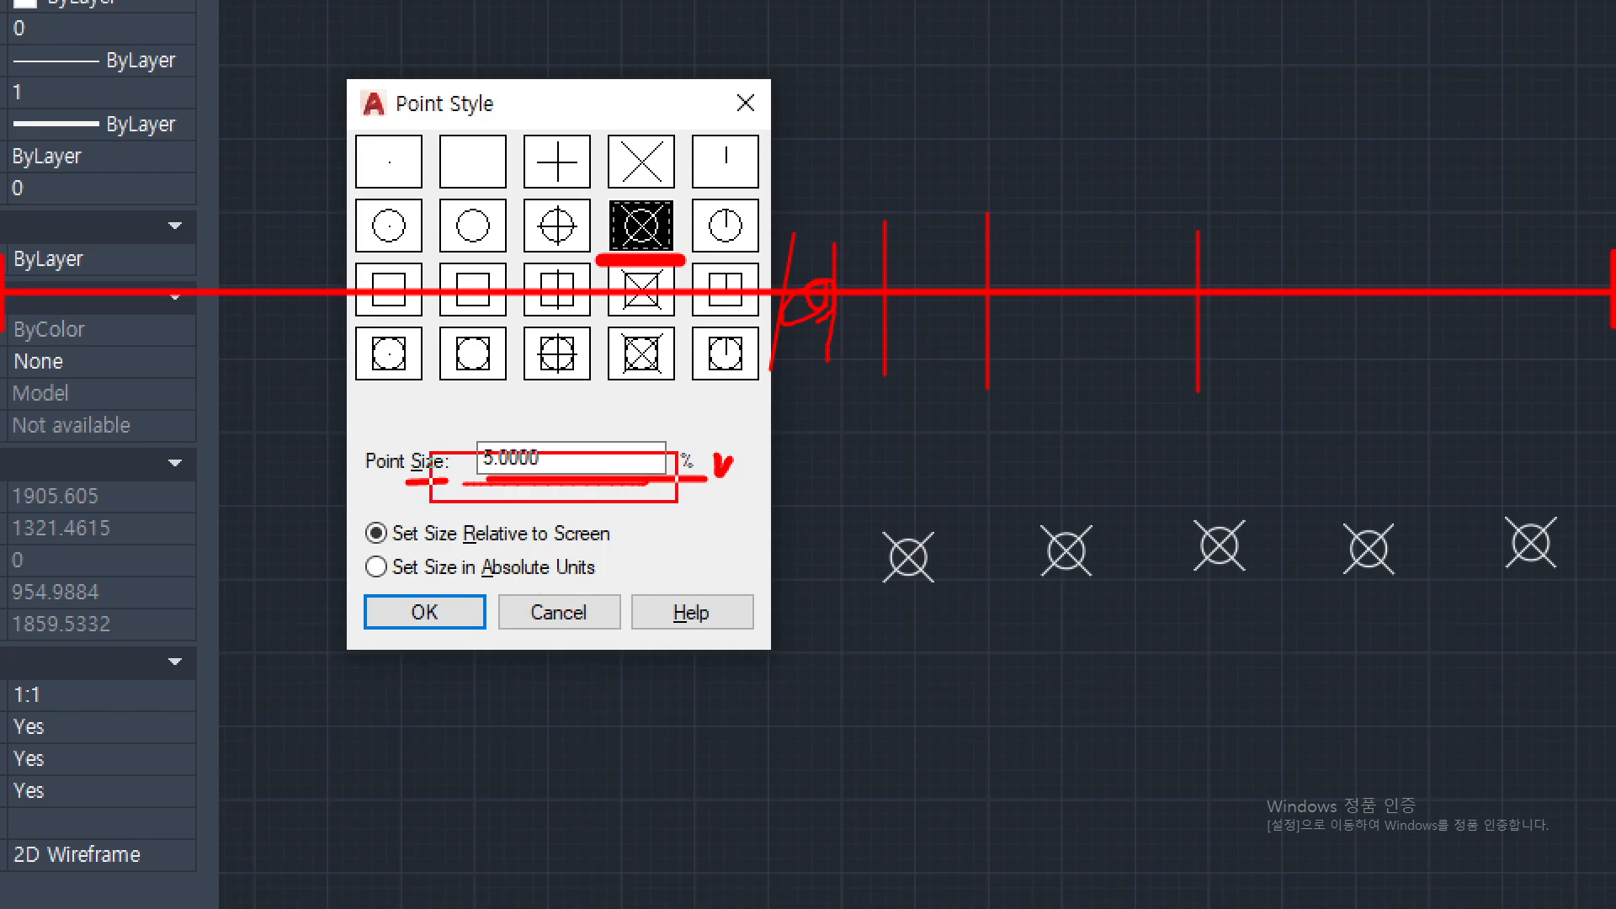
left_click_drag(678, 452, 701, 423)
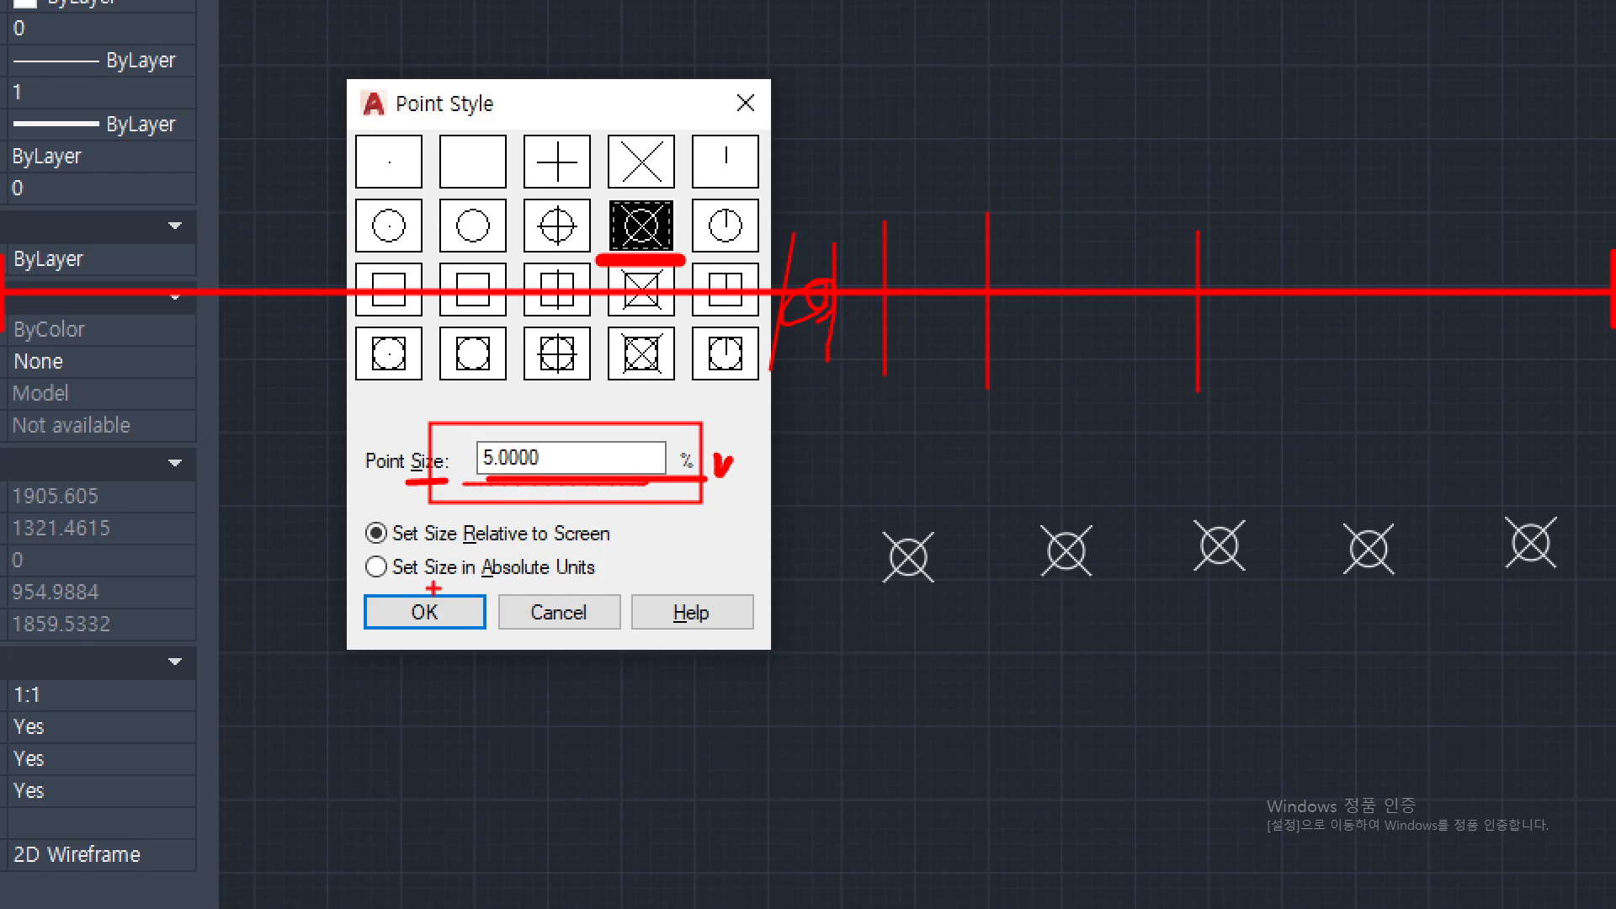
left_click_drag(356, 589, 649, 550)
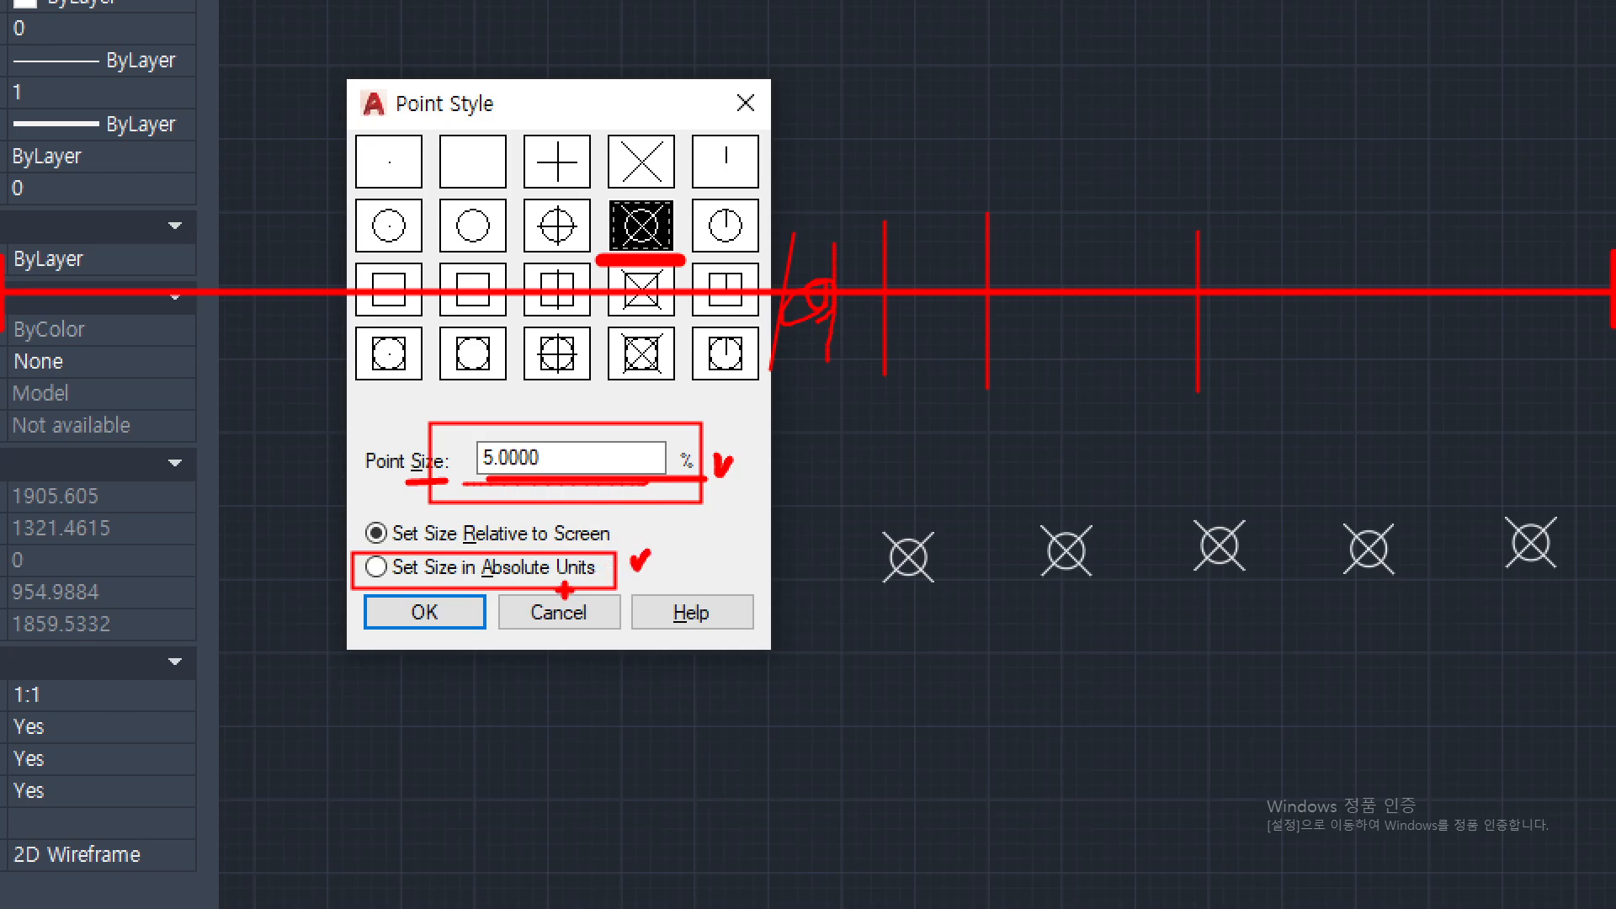
left_click_drag(565, 588, 627, 587)
key("Escape")
Set the point size to 5 in absolute units instead of relative to the screen and apply the point style.
left_click(409, 511)
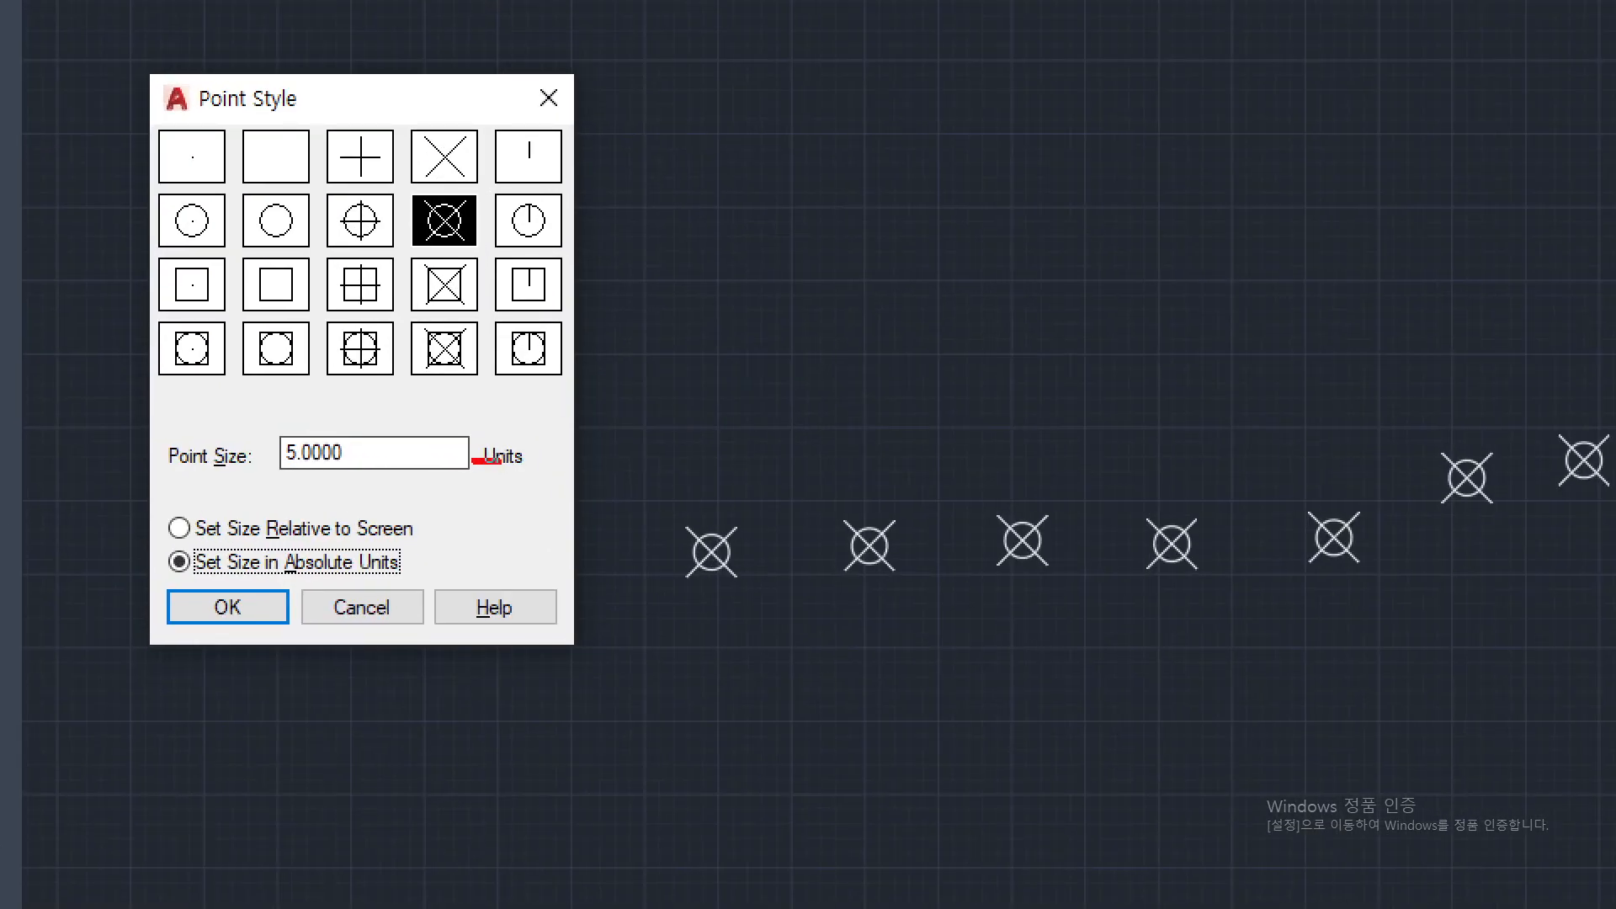
left_click_drag(472, 458, 633, 461)
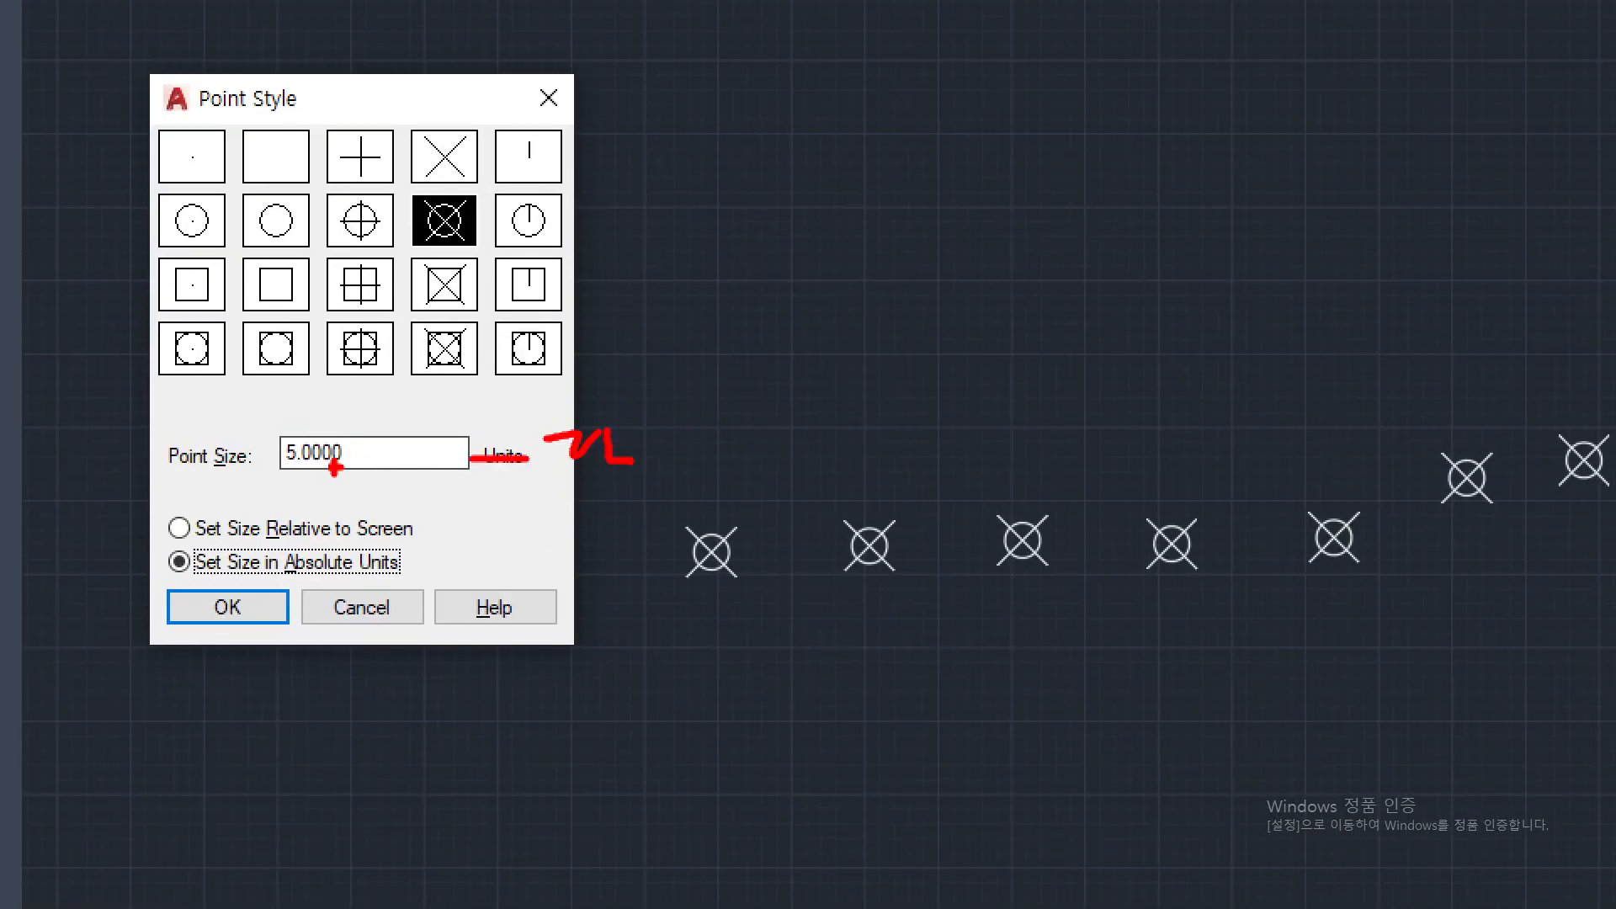
left_click_drag(245, 485, 396, 486)
mouse_move(422, 434)
left_mouse_down()
mouse_move(436, 409)
mouse_move(514, 421)
left_mouse_up()
left_click_drag(593, 405, 670, 413)
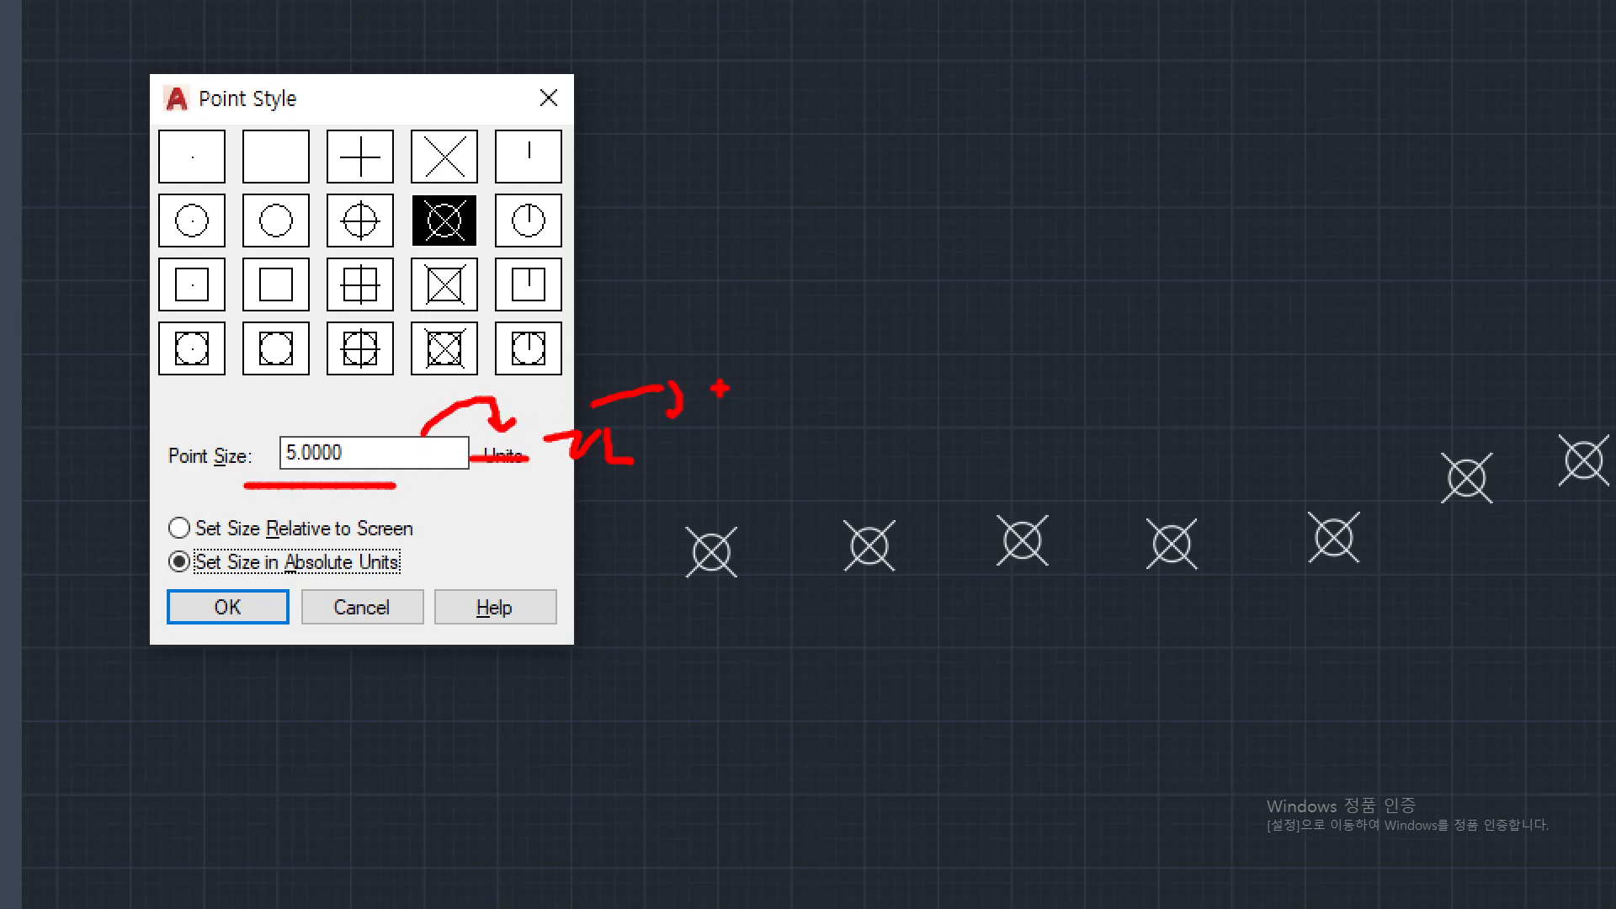
left_click_drag(774, 334, 820, 328)
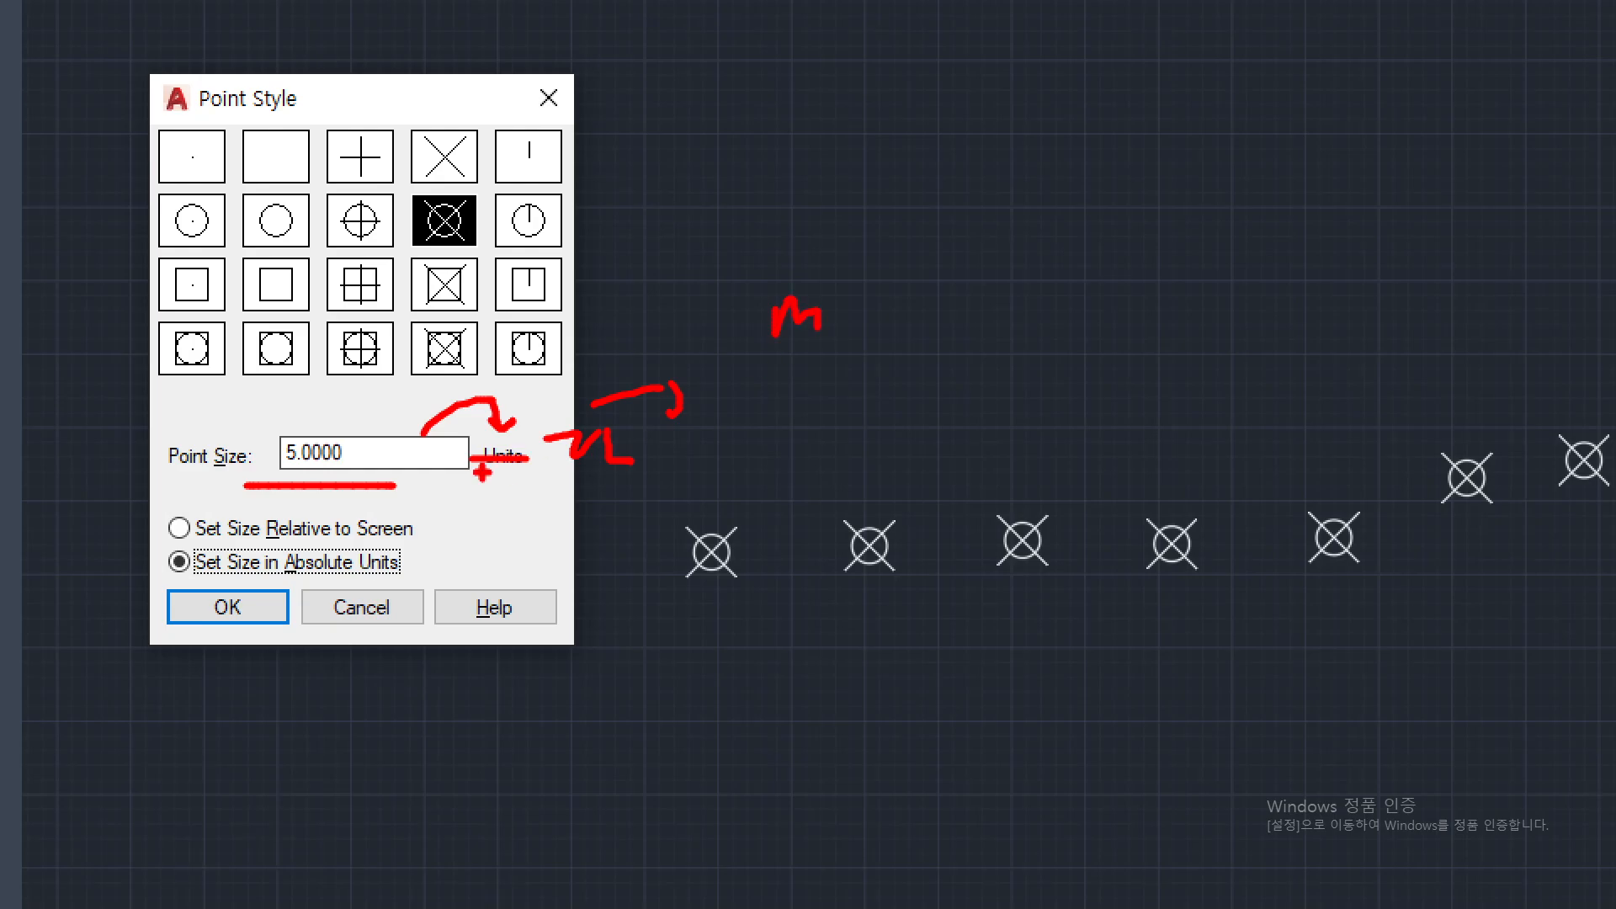
left_click_drag(266, 479, 353, 482)
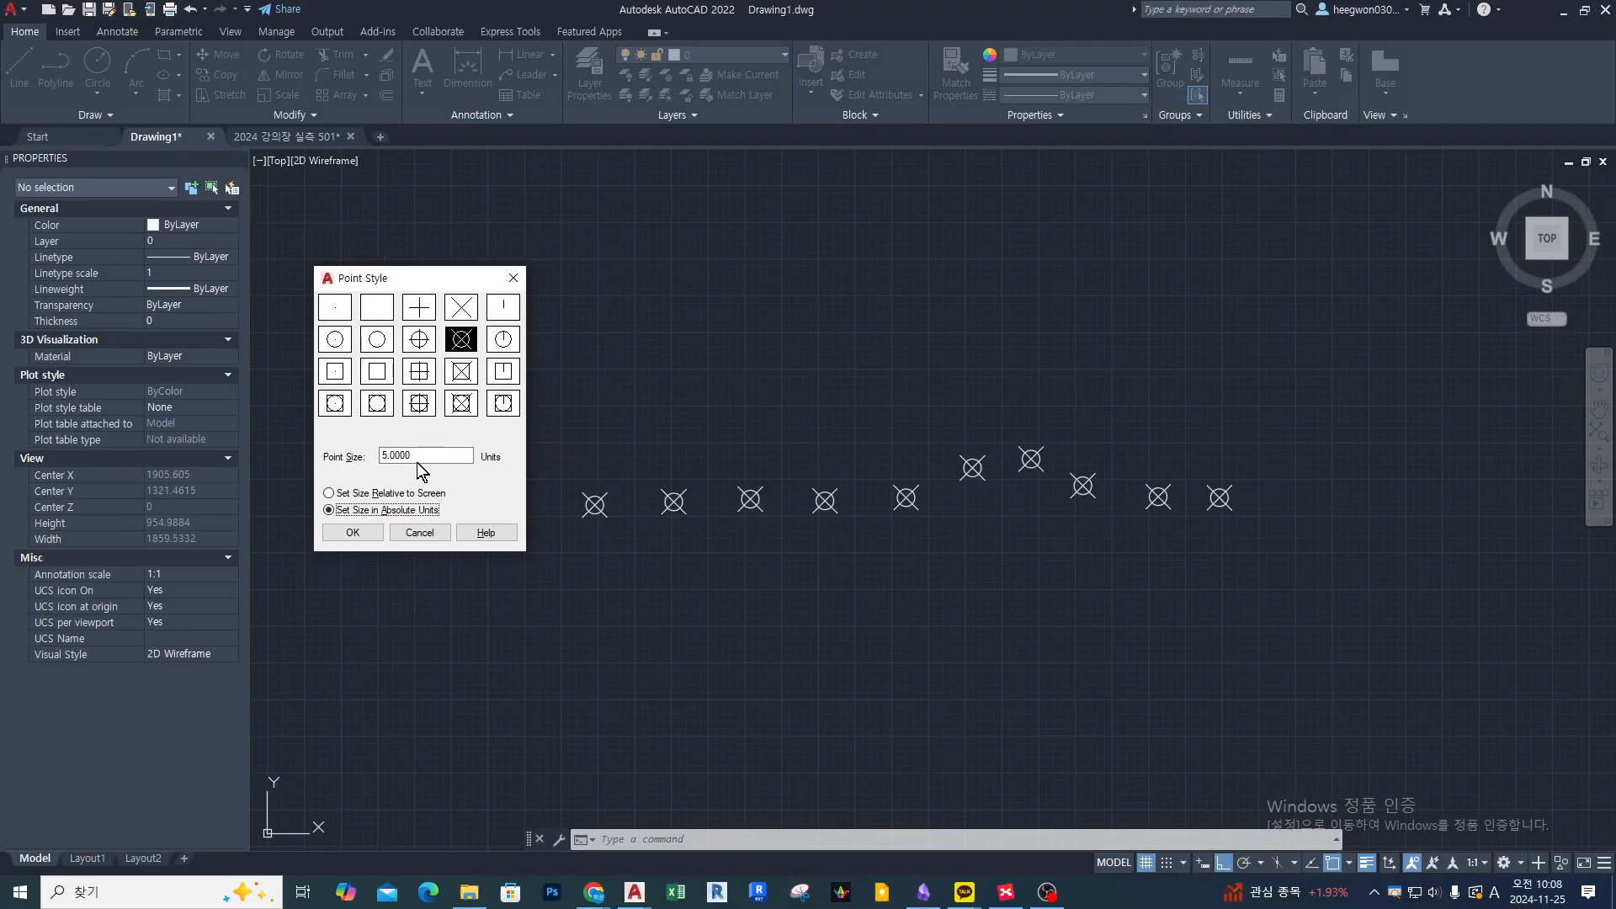
left_click(244, 607)
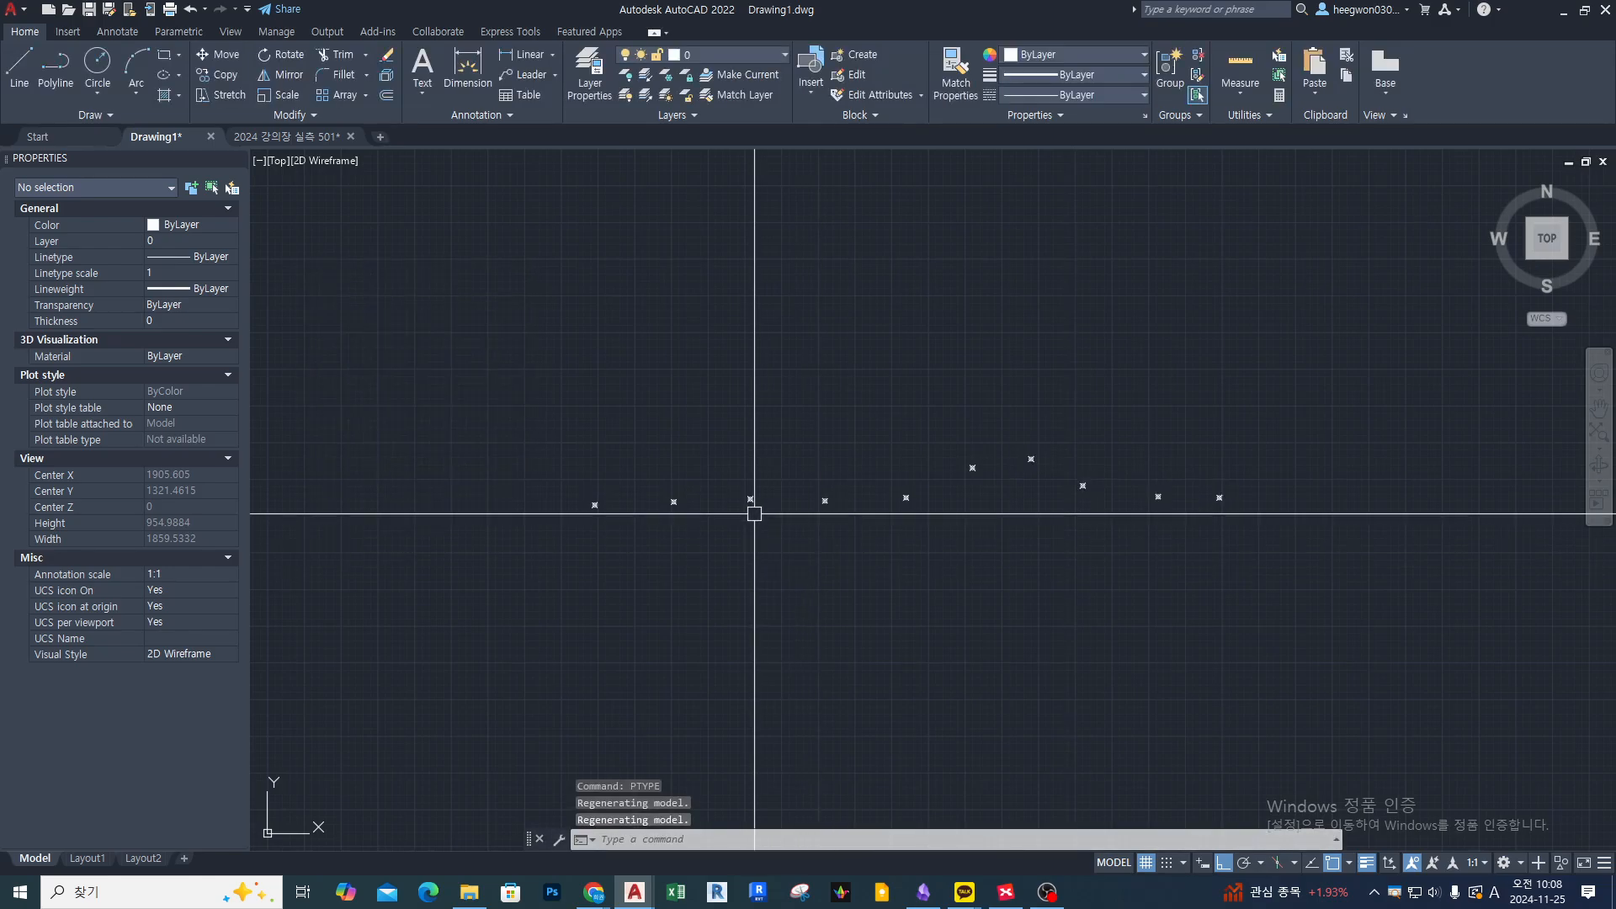
Measure horizontally across the circle of one point marker with DIST, starting just below its left edge.
scroll(752, 505, "up", 10)
type("di")
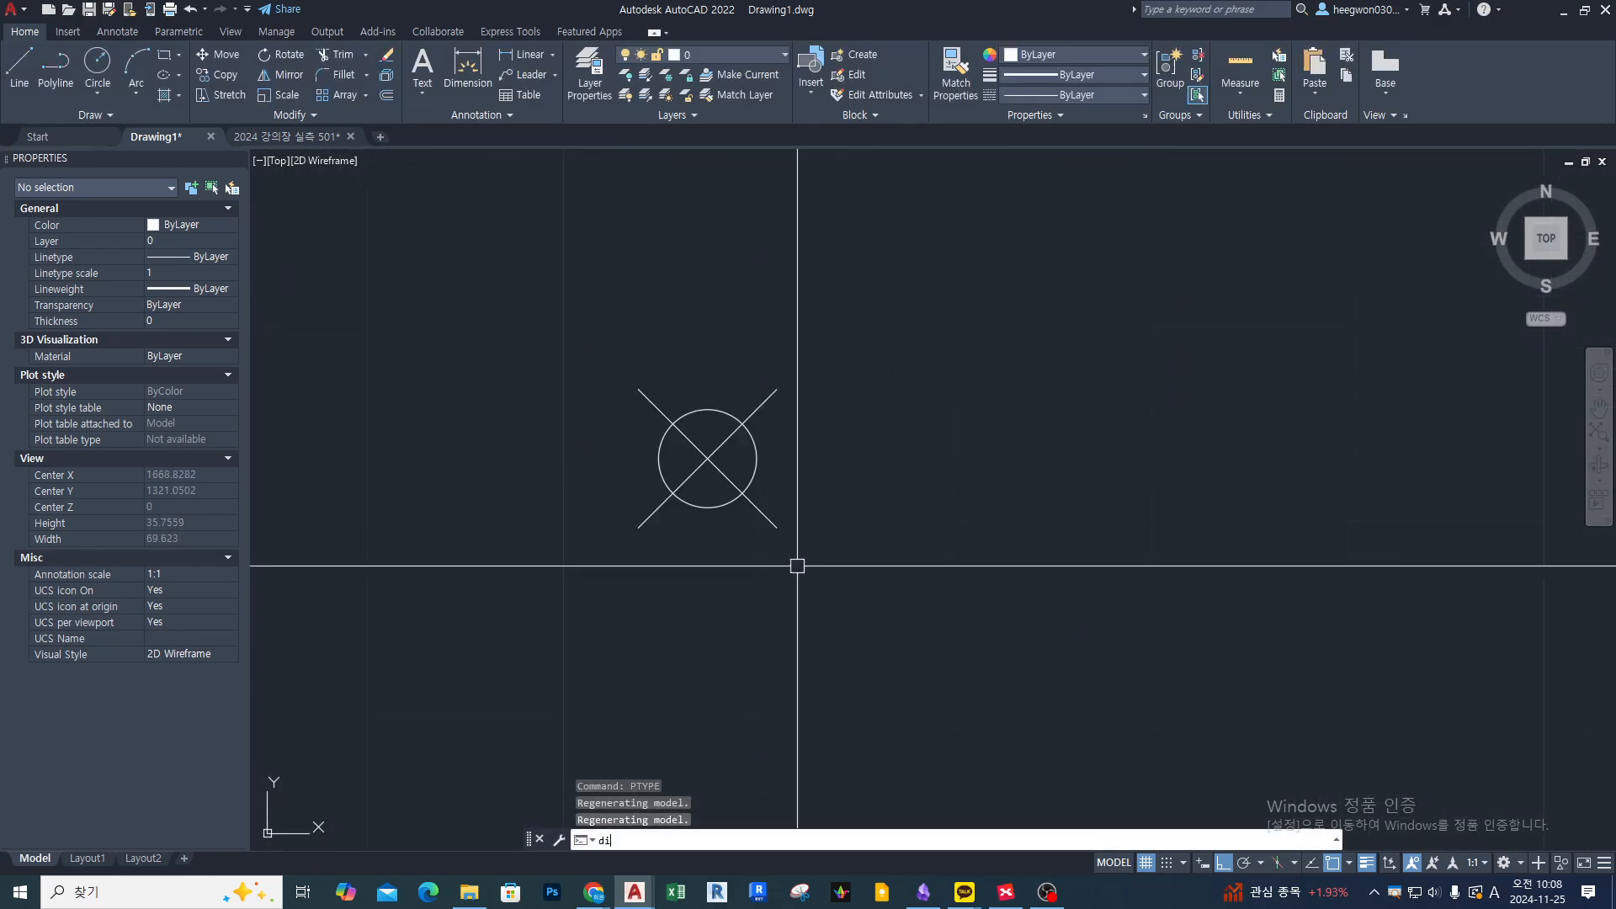
key("Return")
left_click(658, 607)
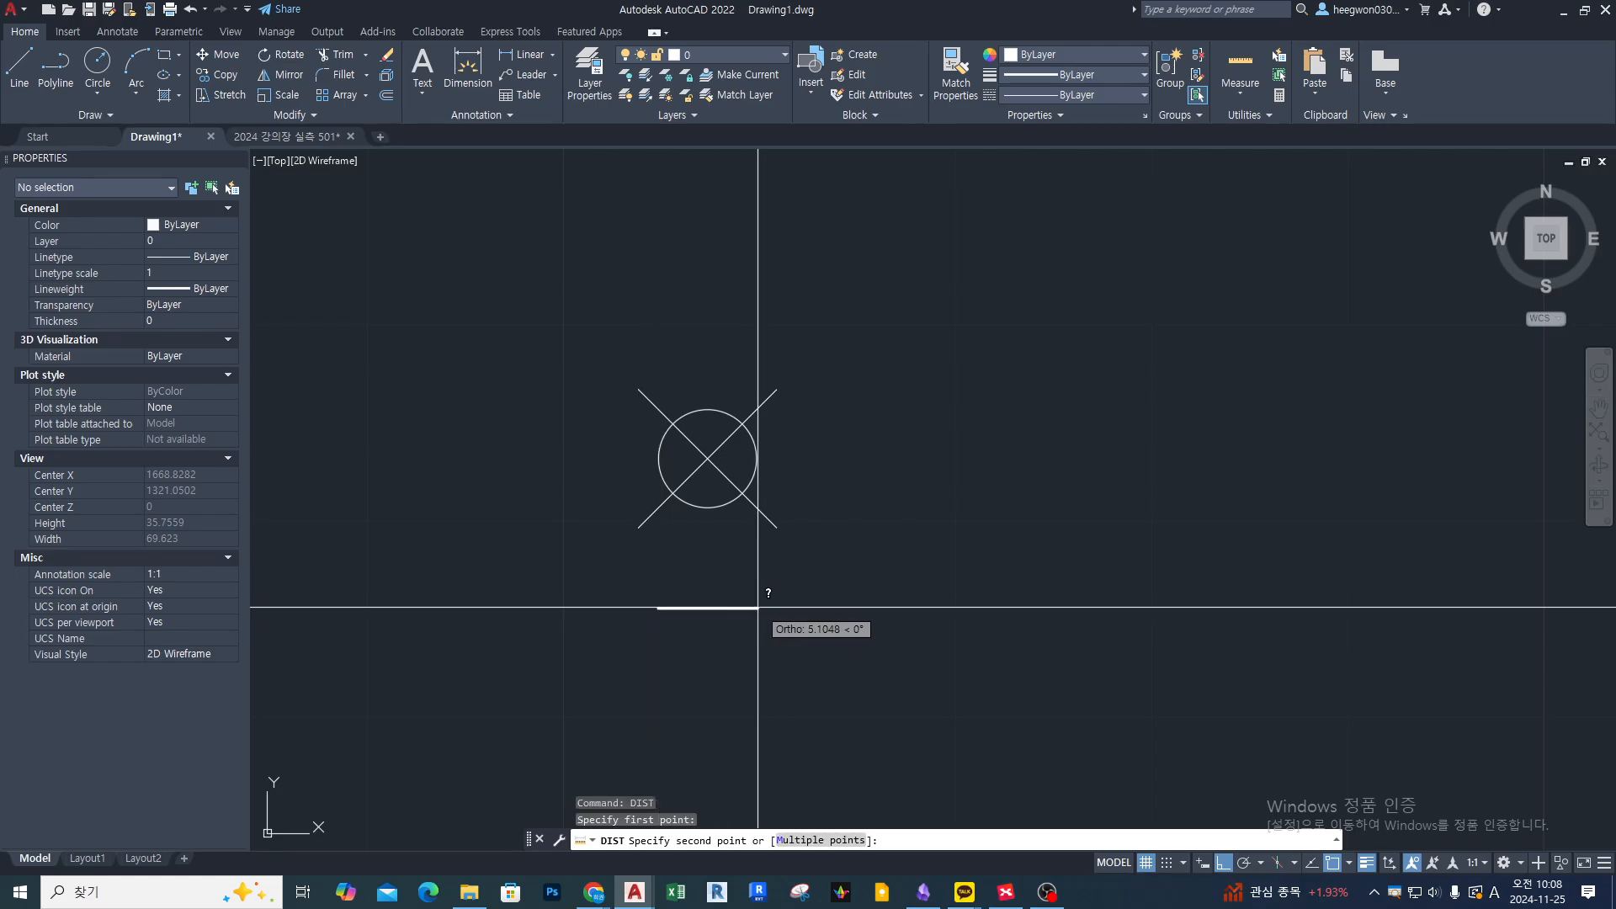
left_click_drag(652, 455, 753, 459)
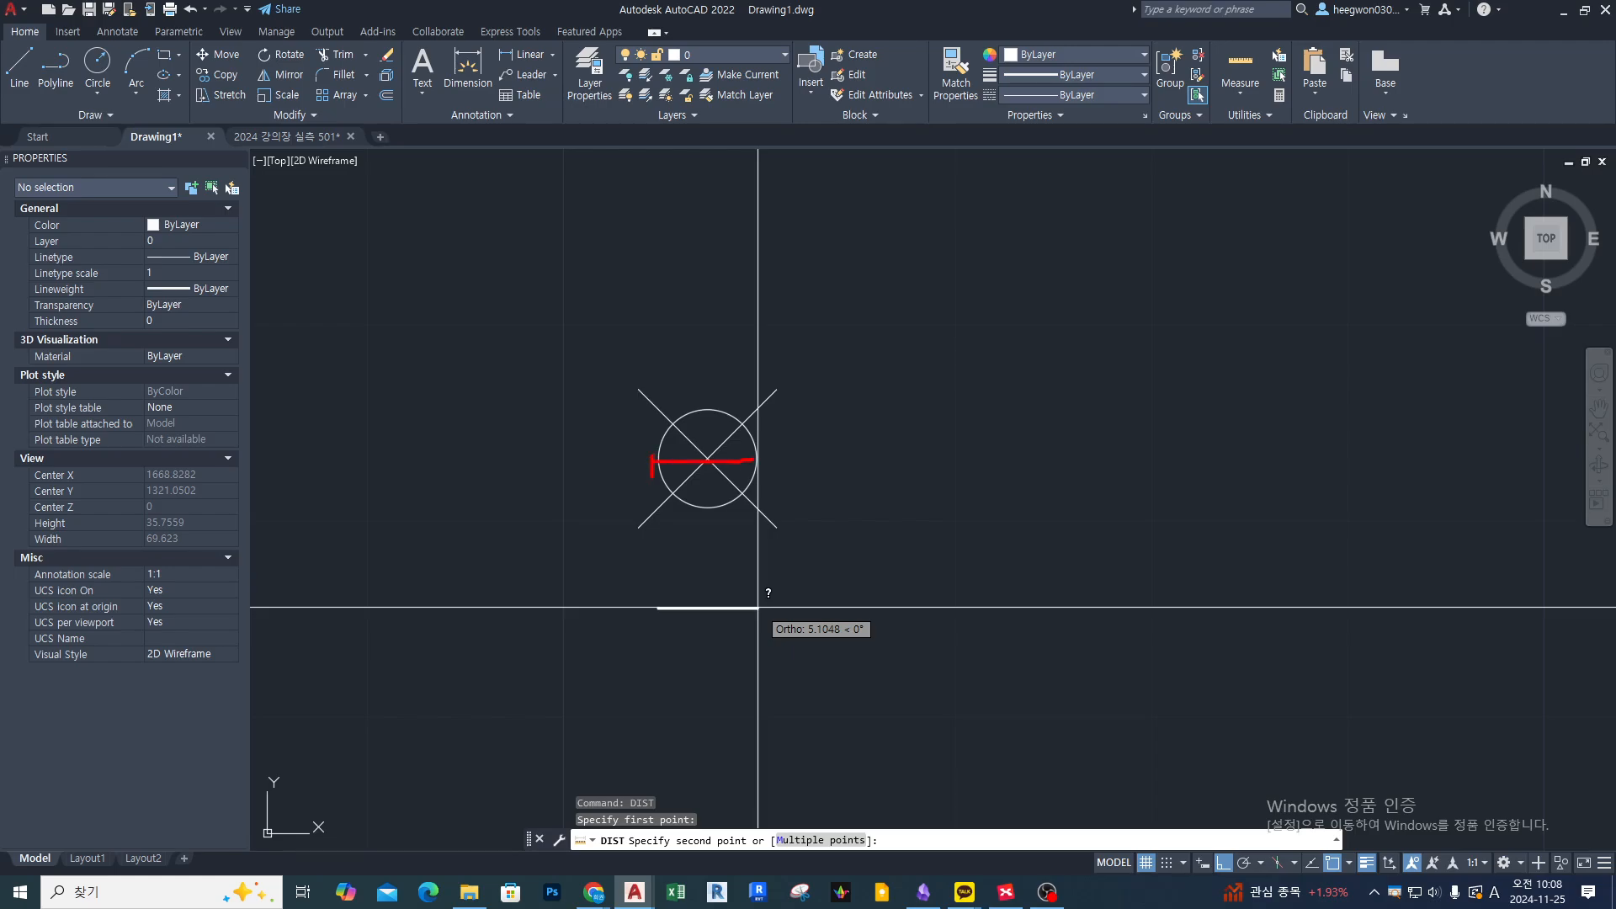
key("Escape")
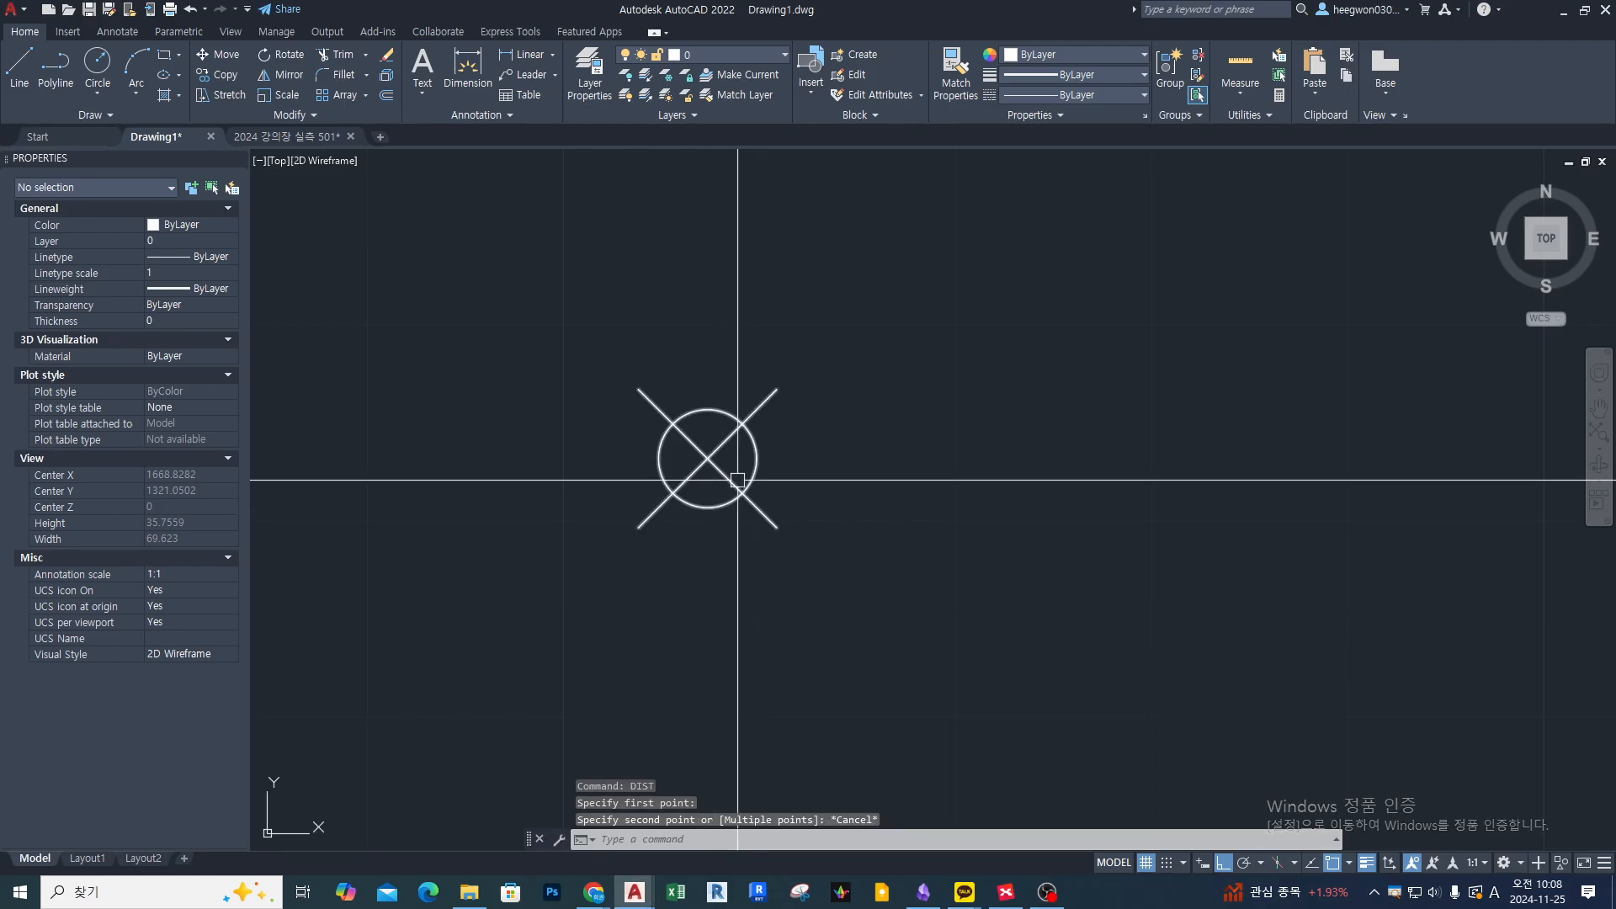
Regenerate the drawing from far out and check the size of the absolute-unit point markers at different zoom levels.
scroll(813, 505, "down", 10)
scroll(816, 510, "down", 5)
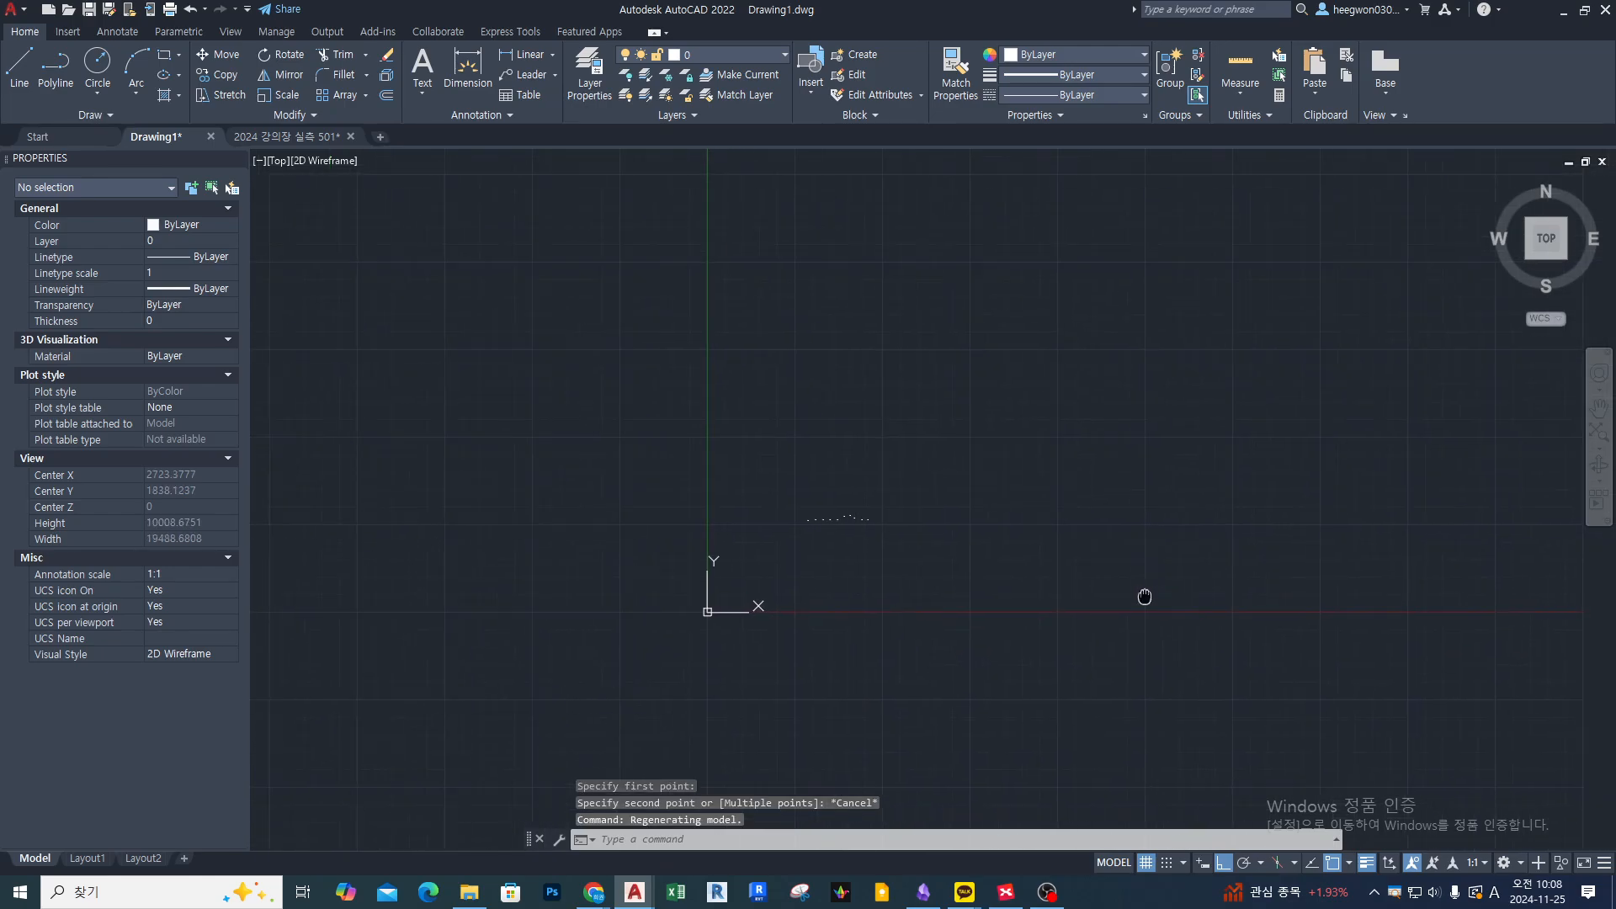
type("re")
key("Return")
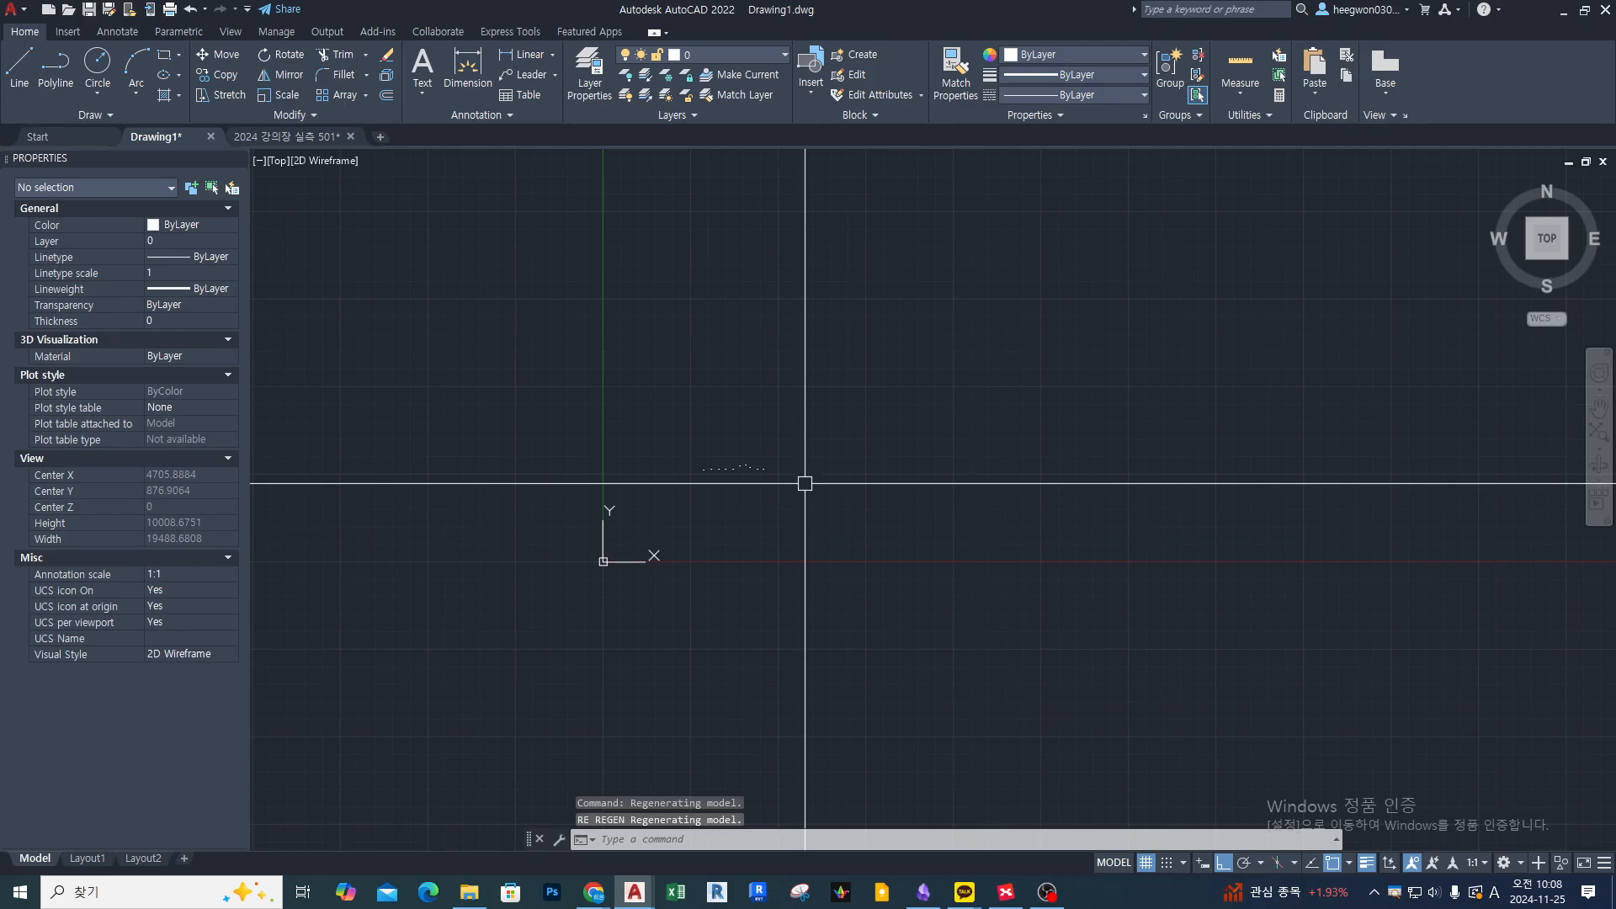
scroll(671, 465, "up", 2)
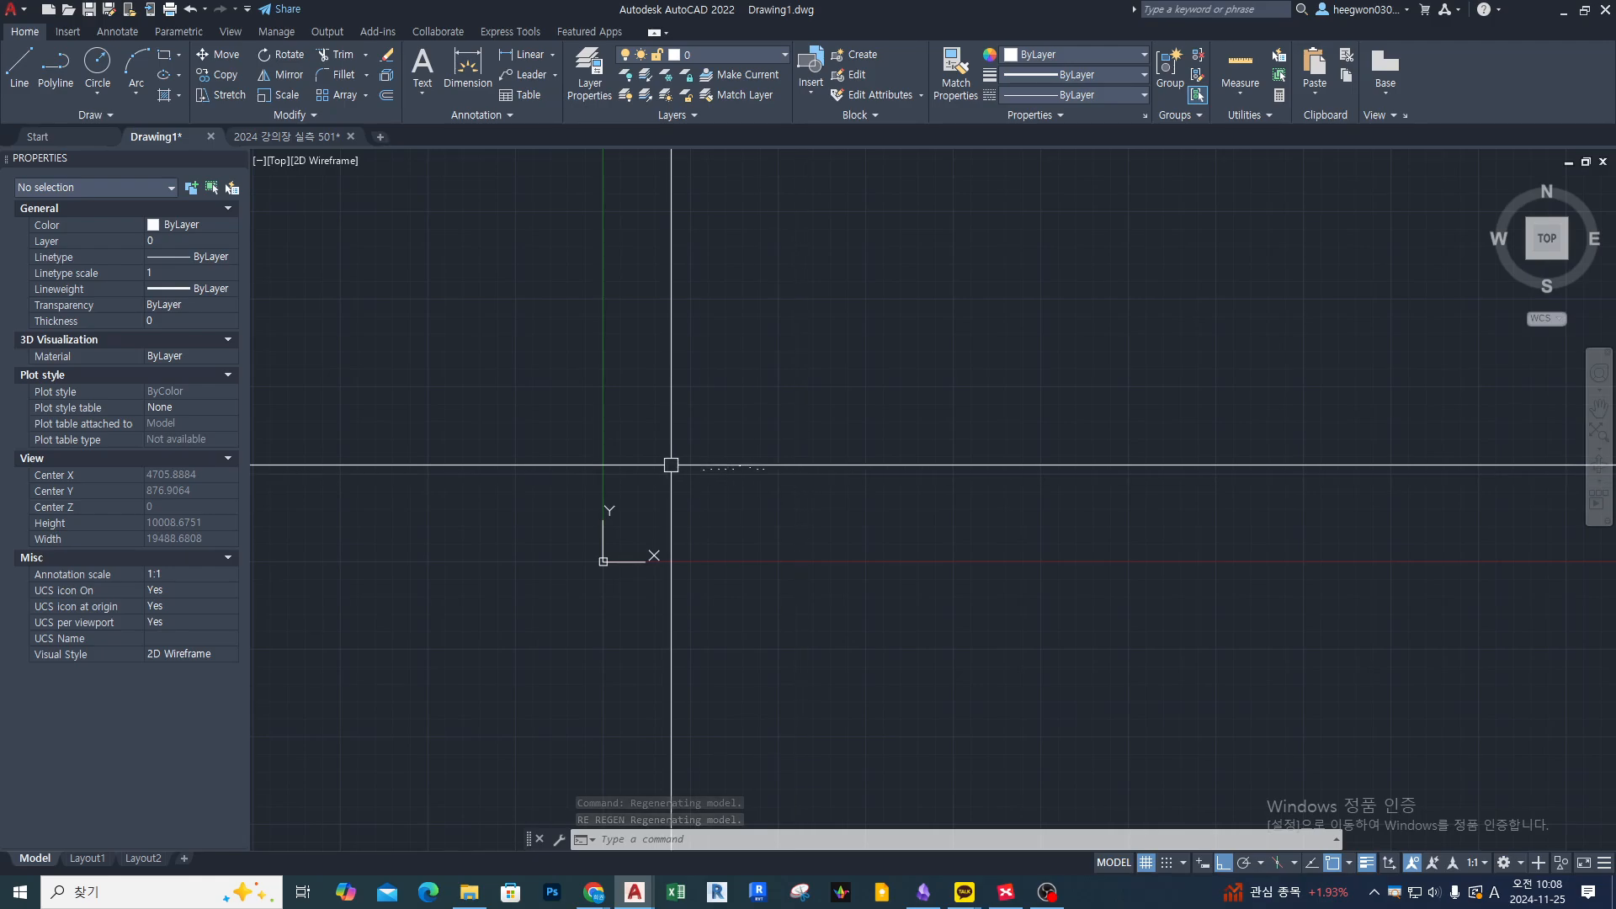
scroll(826, 473, "up", 6)
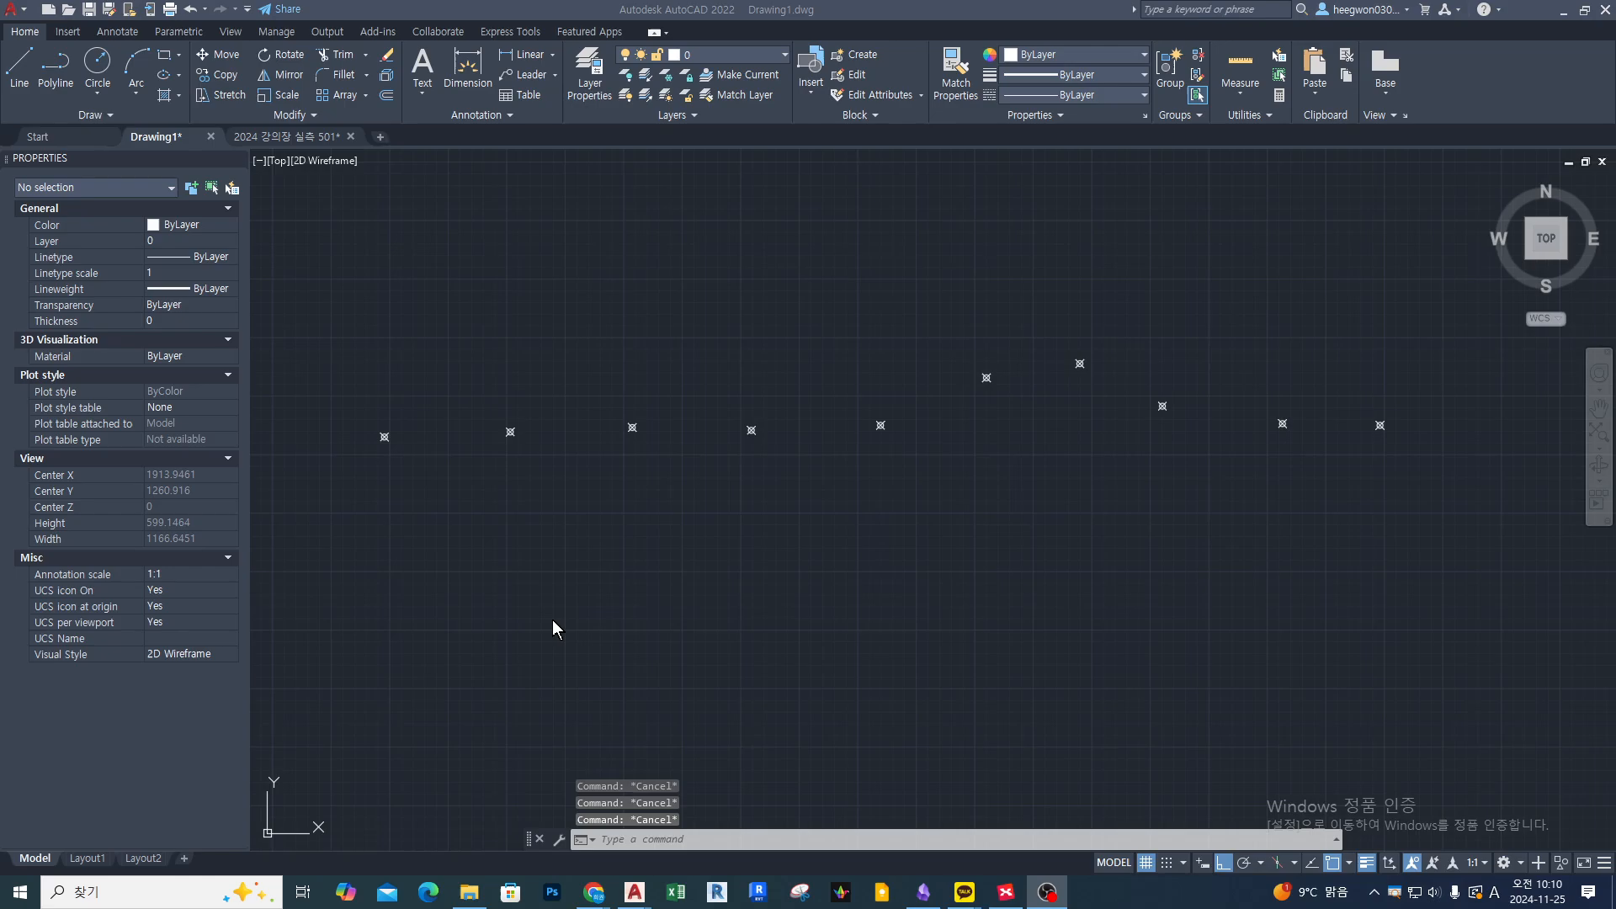
left_click(552, 623)
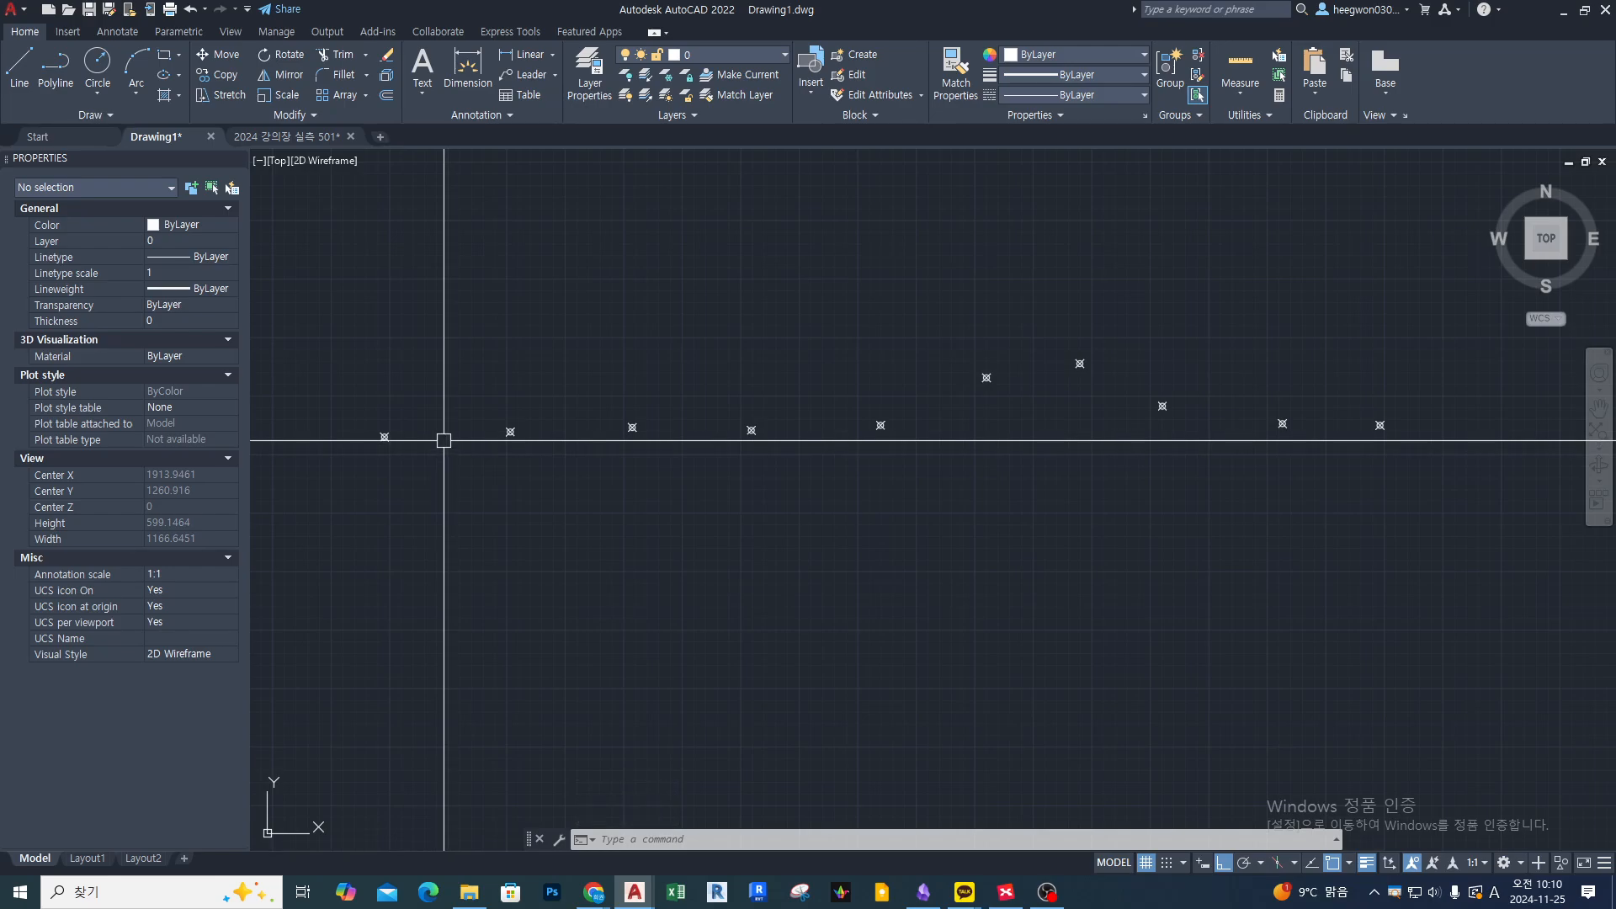
middle_click_drag(443, 440, 447, 555)
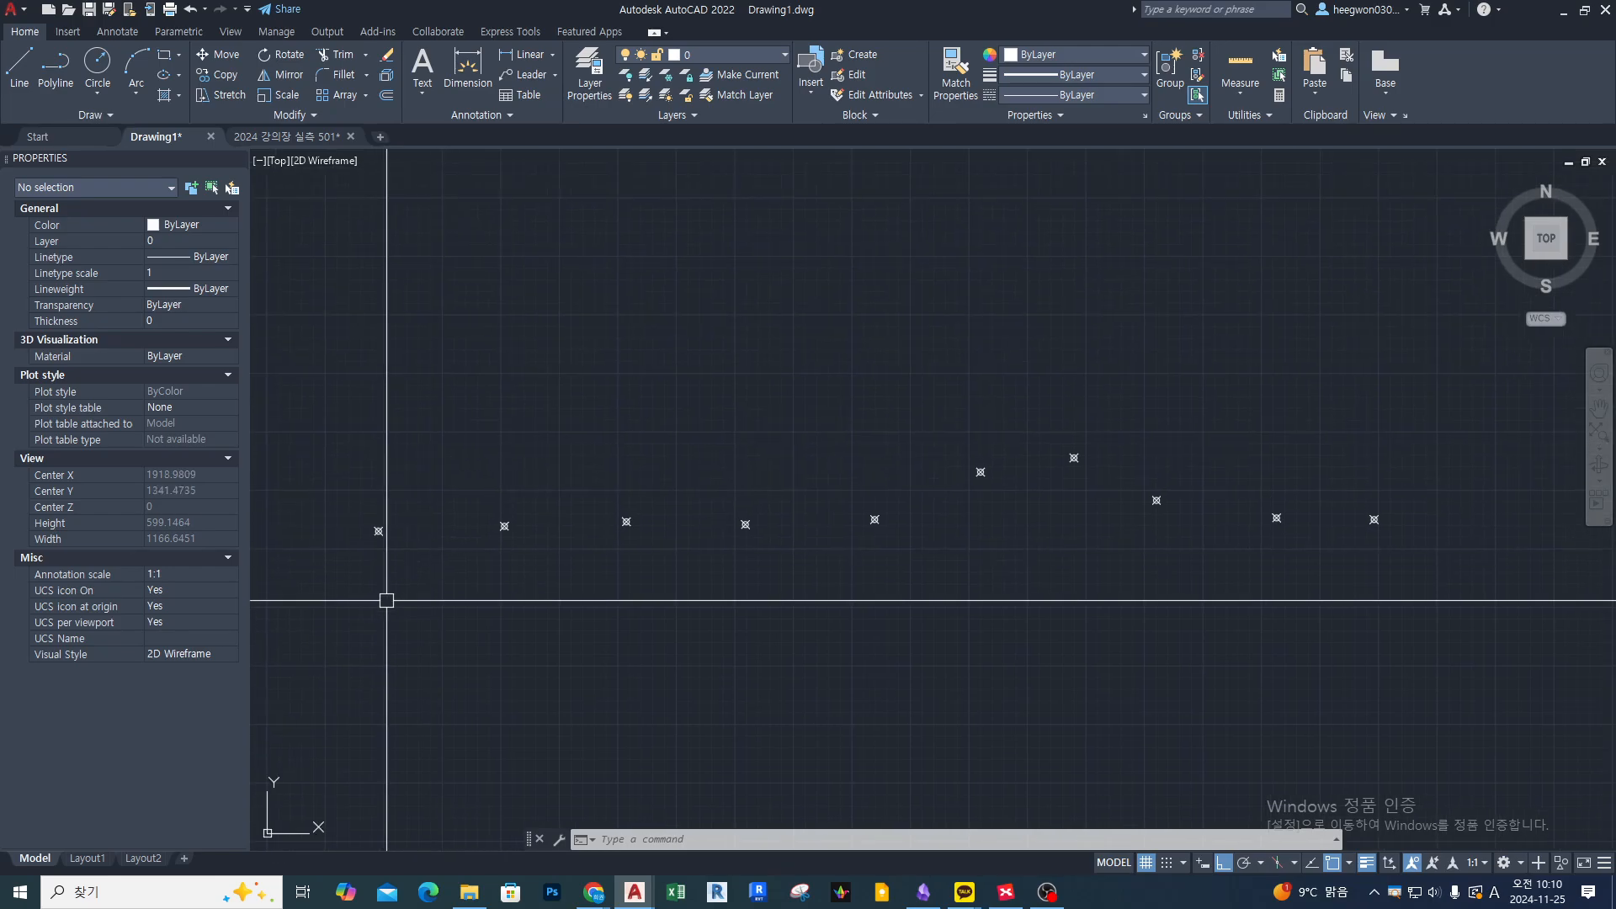
type("l")
key("Return")
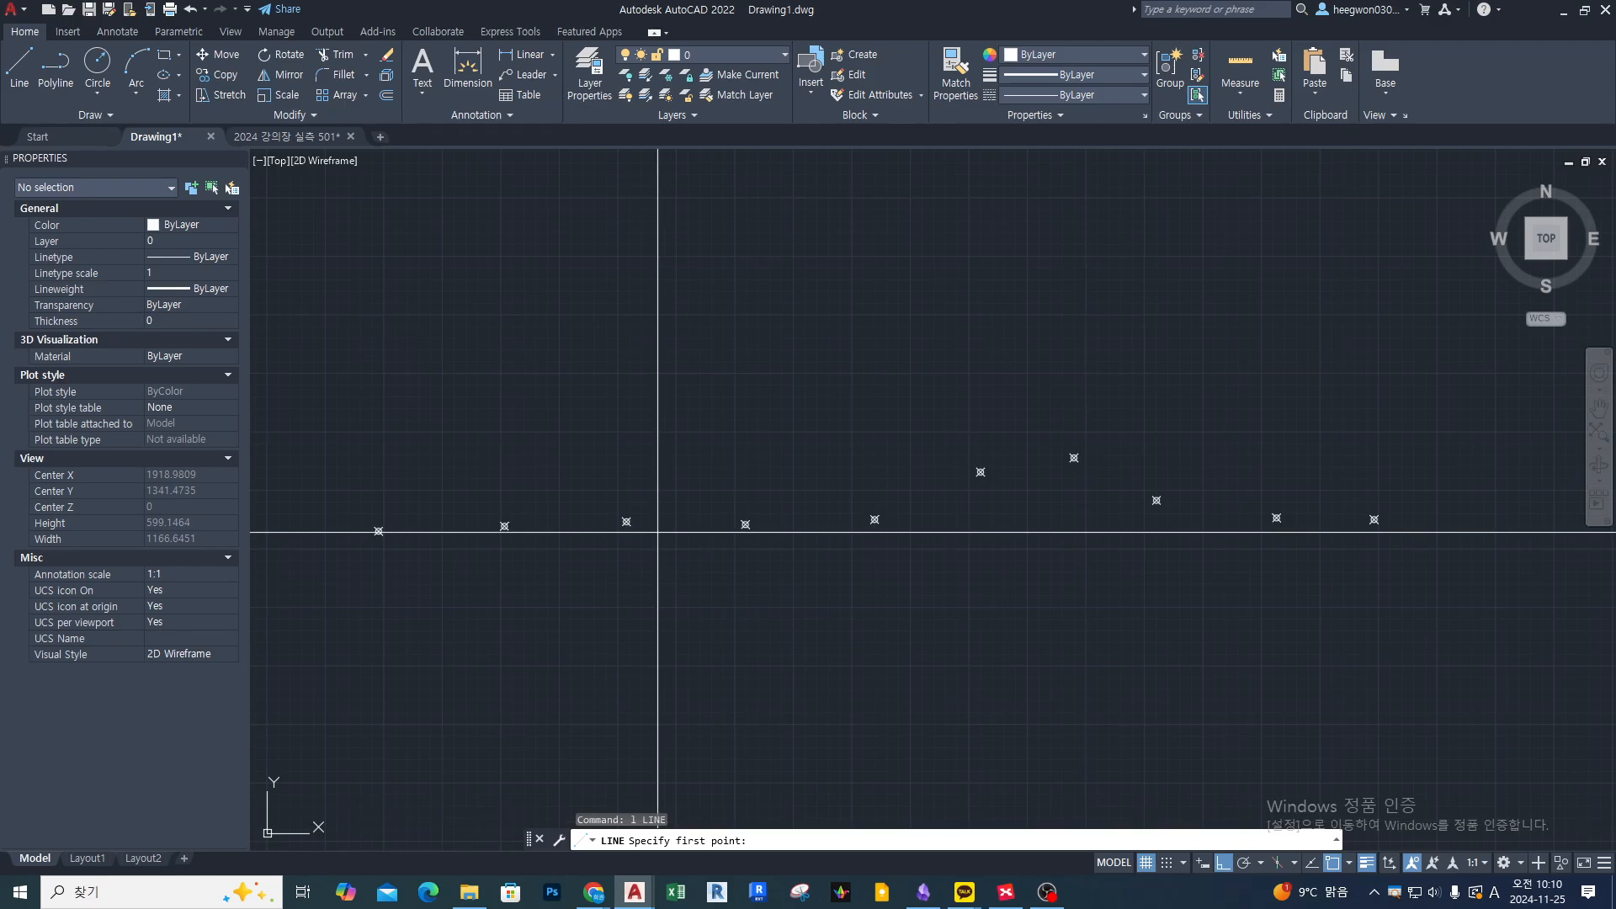
left_click(626, 522)
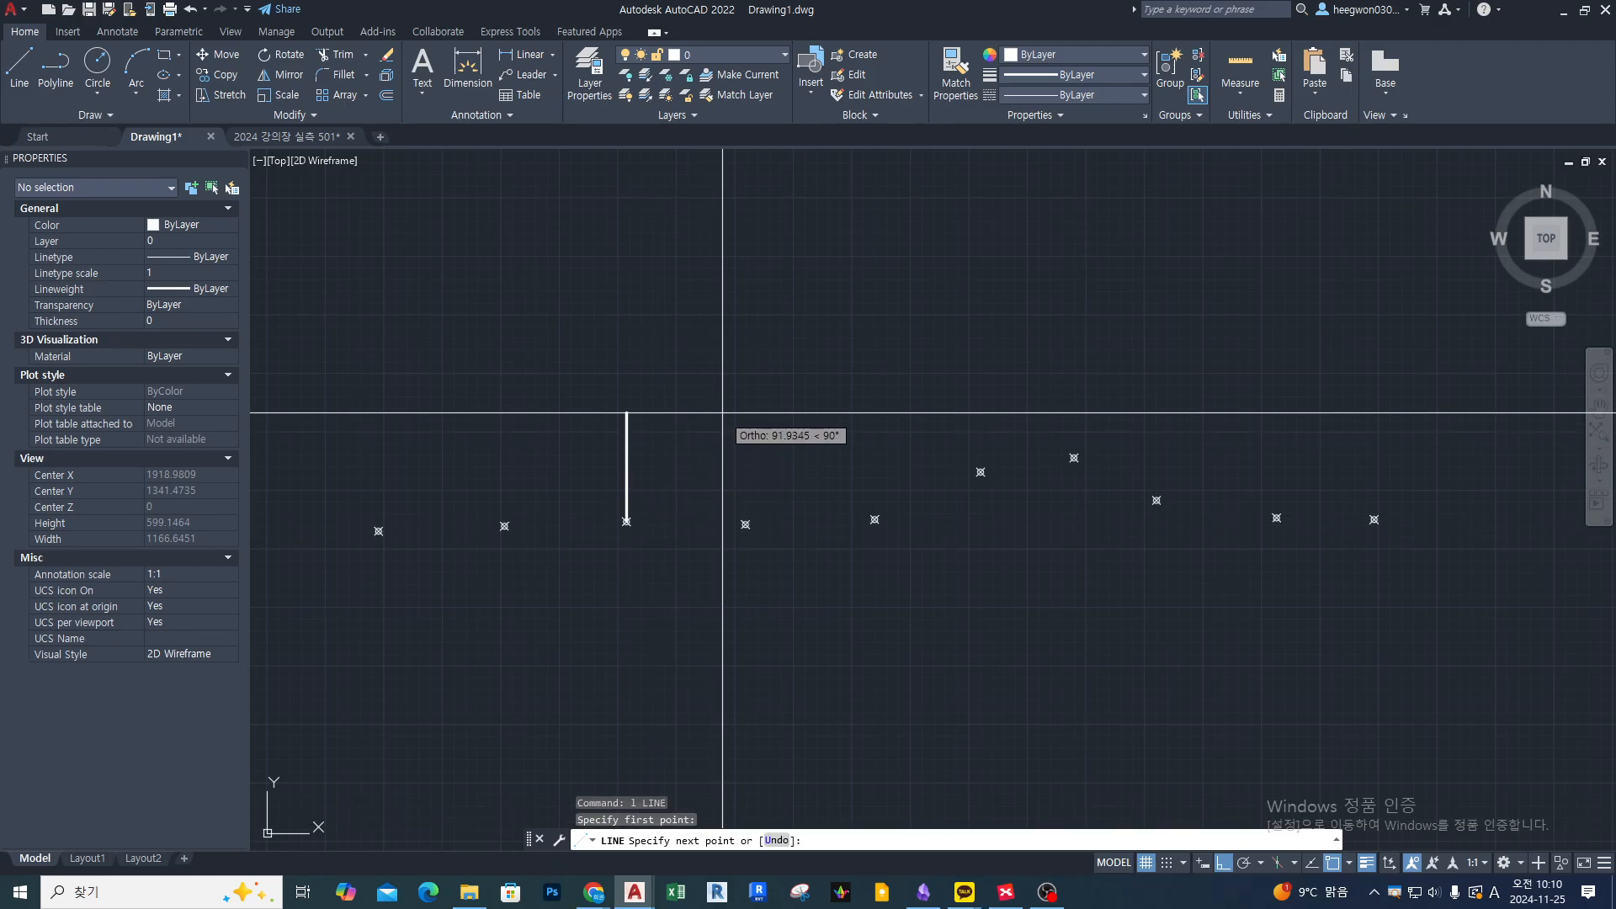
key("F7")
key("F7")
key("F8")
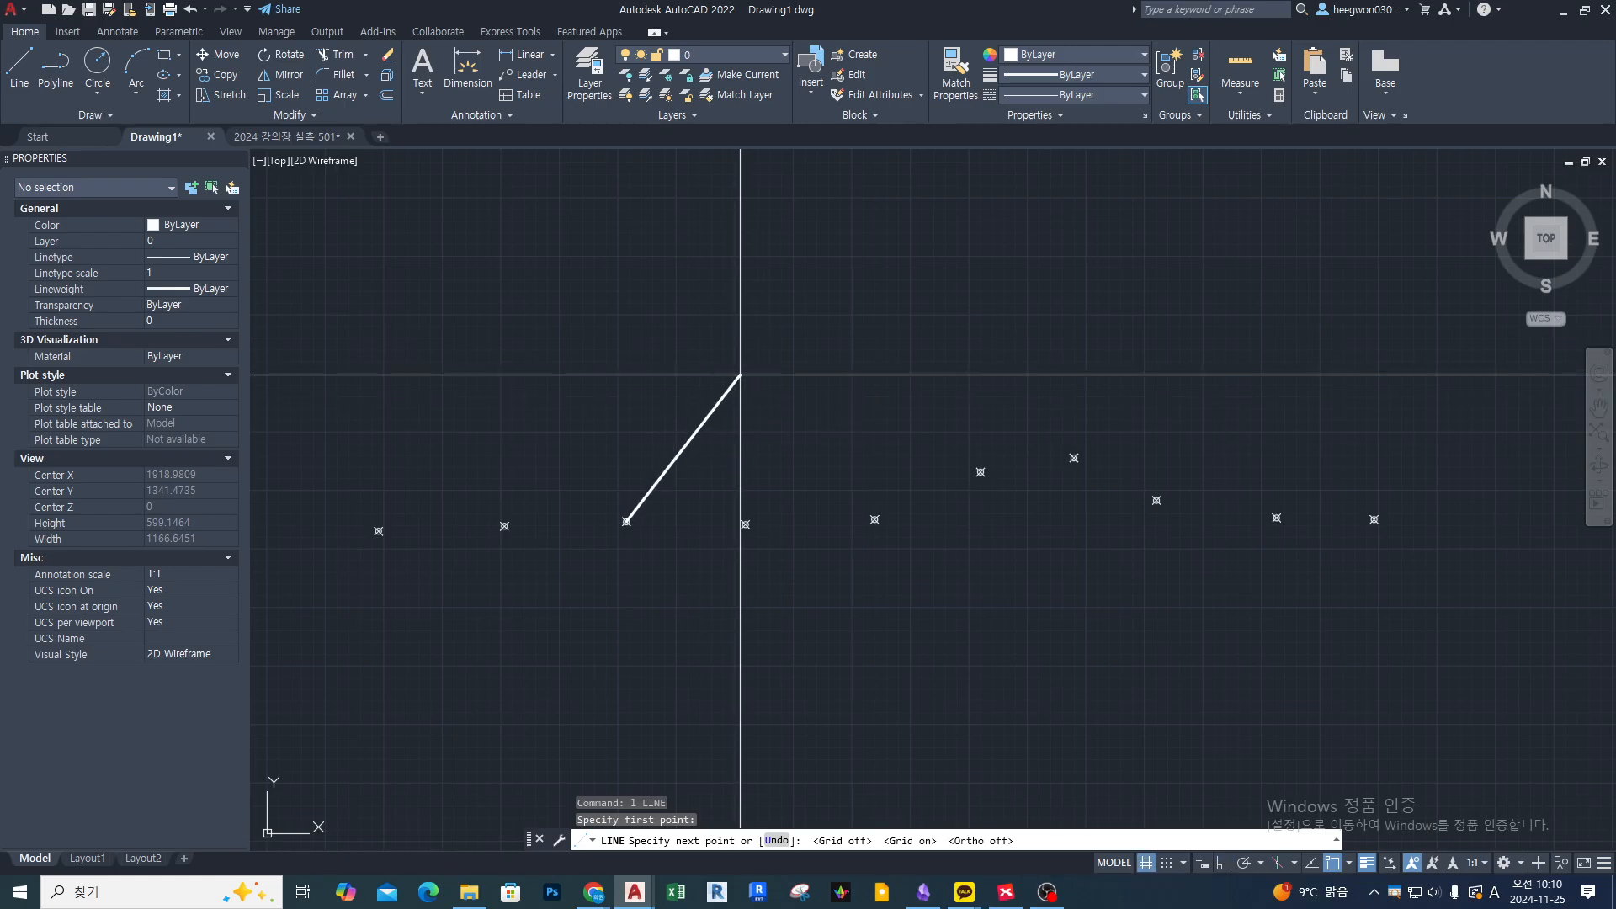
key("Escape")
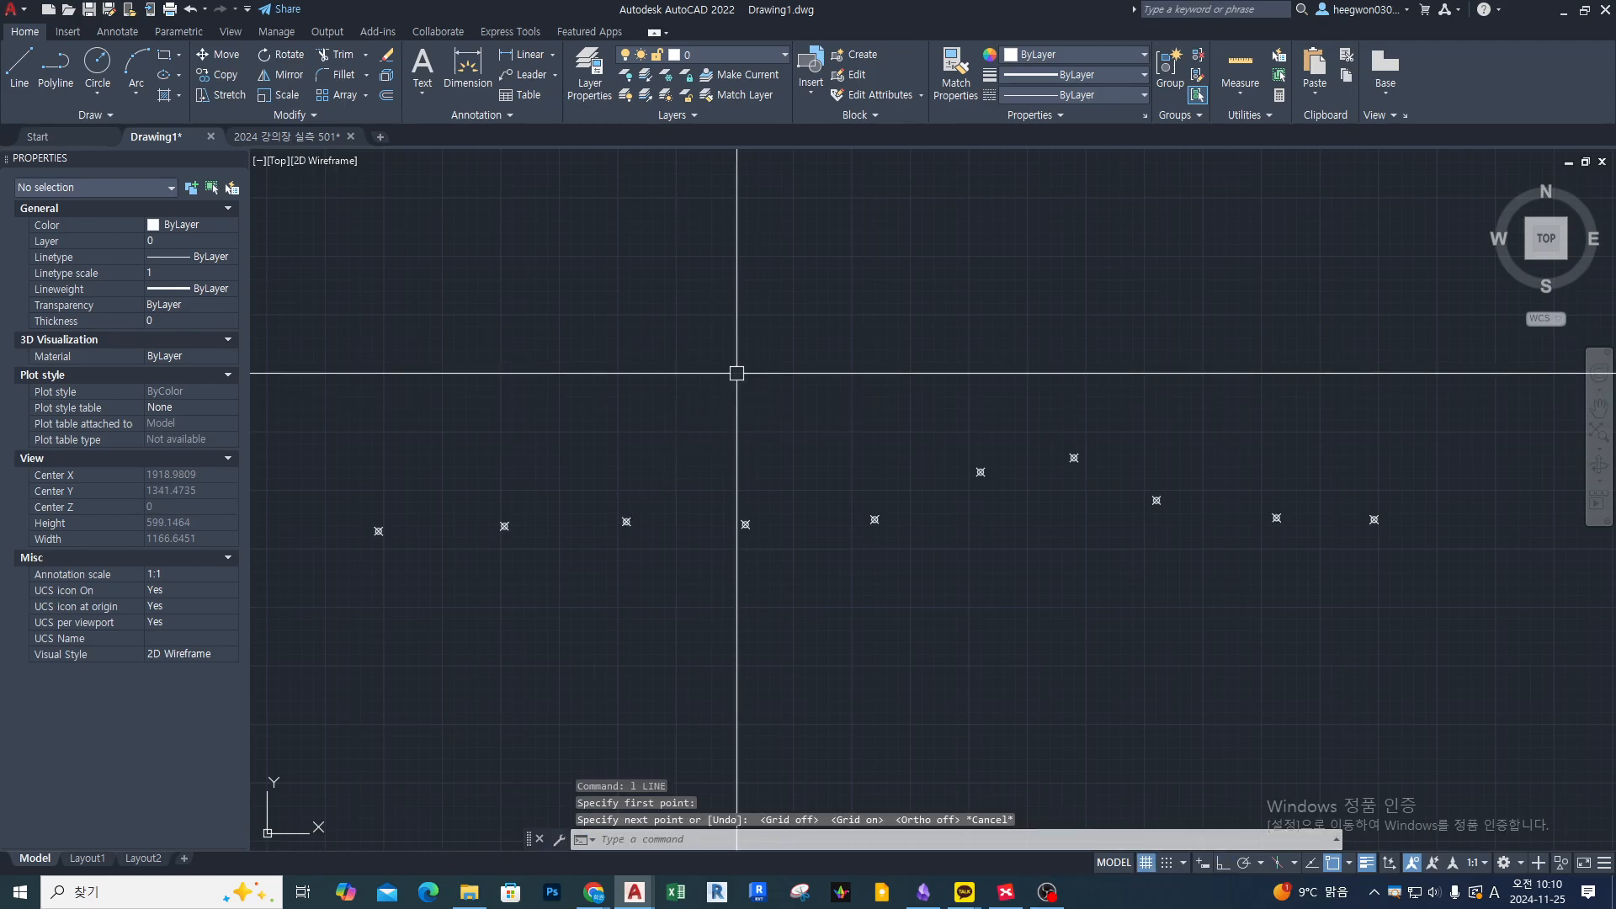
In the object snap settings, turn off Node, Quadrant and Geometric Center, keeping Endpoint, Midpoint, Center and Intersection enabled.
left_click(1350, 863)
left_click(1350, 840)
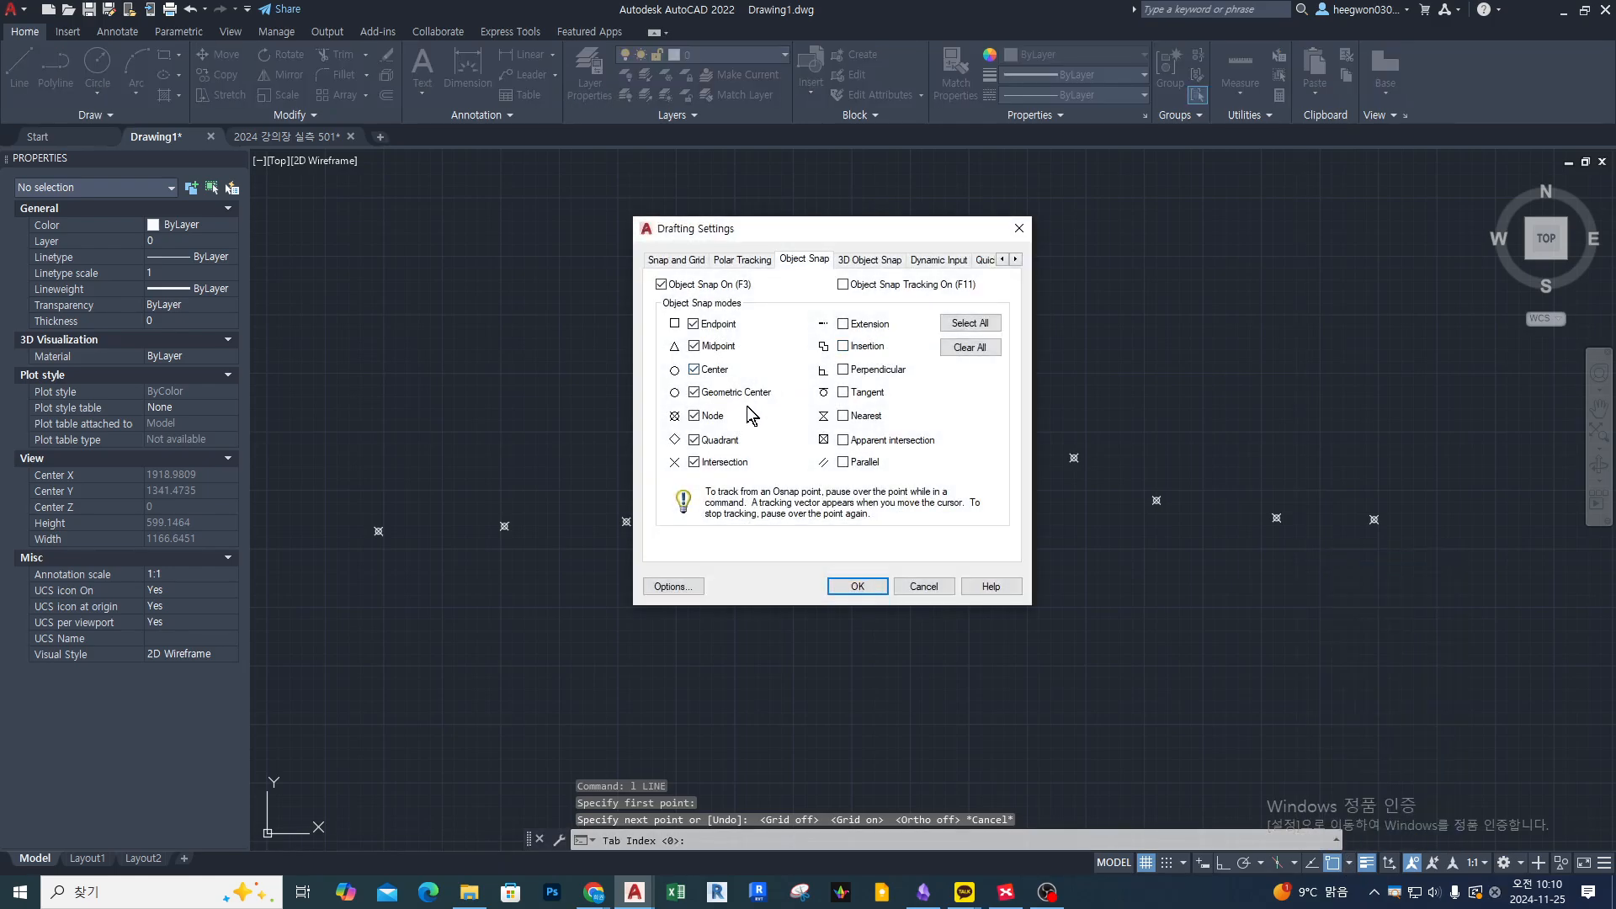
left_click(707, 425)
left_click(724, 462)
left_click(721, 437)
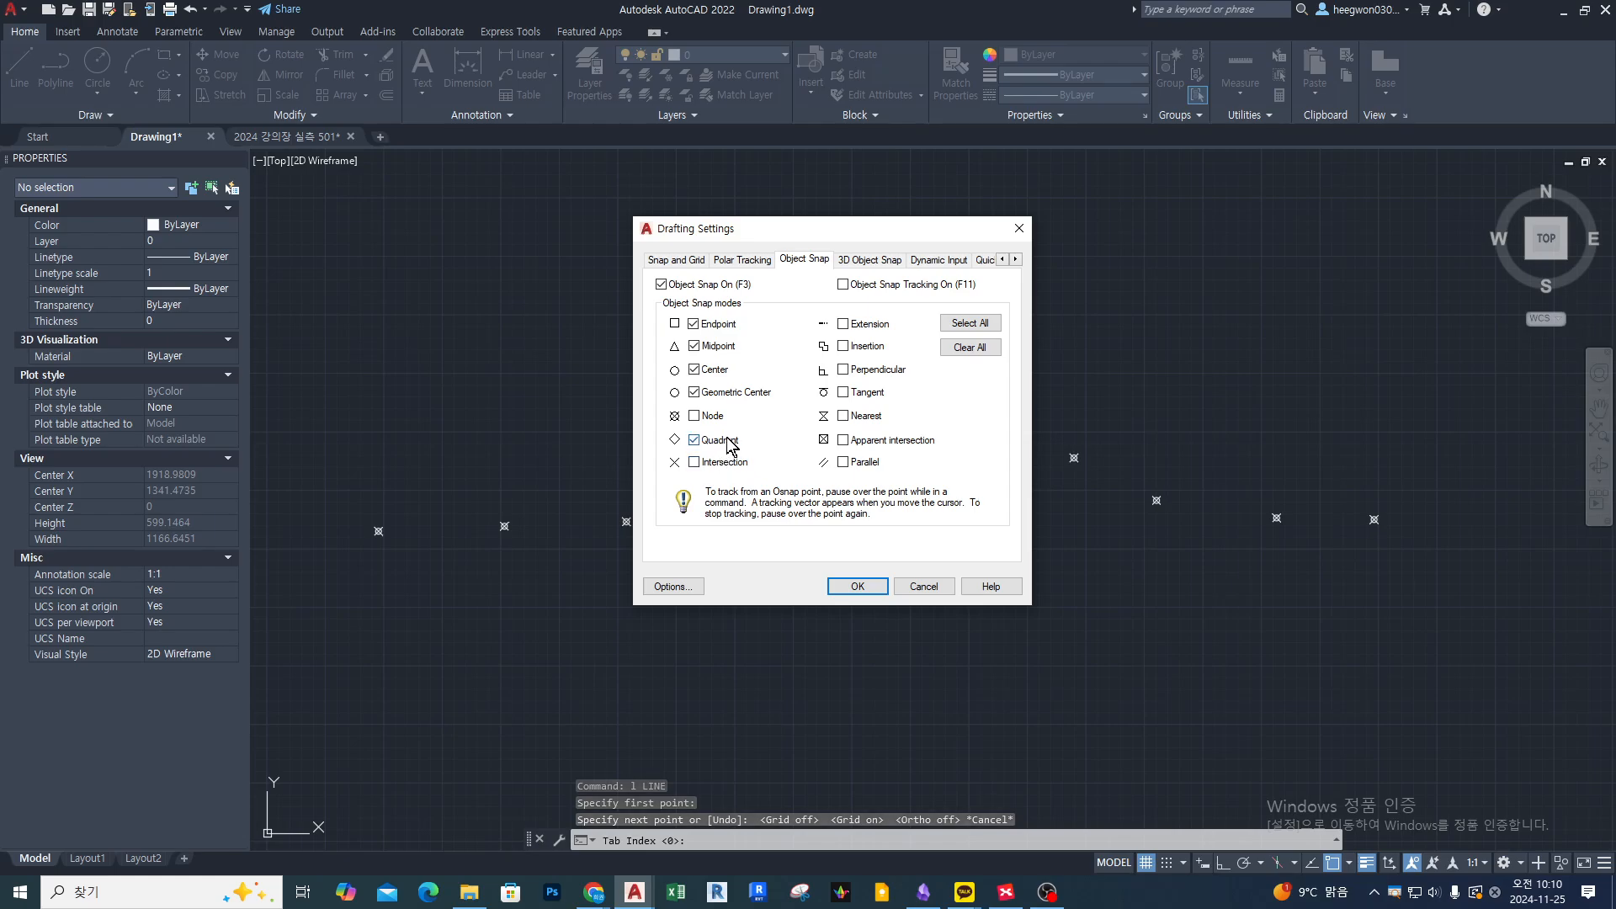
left_click(715, 392)
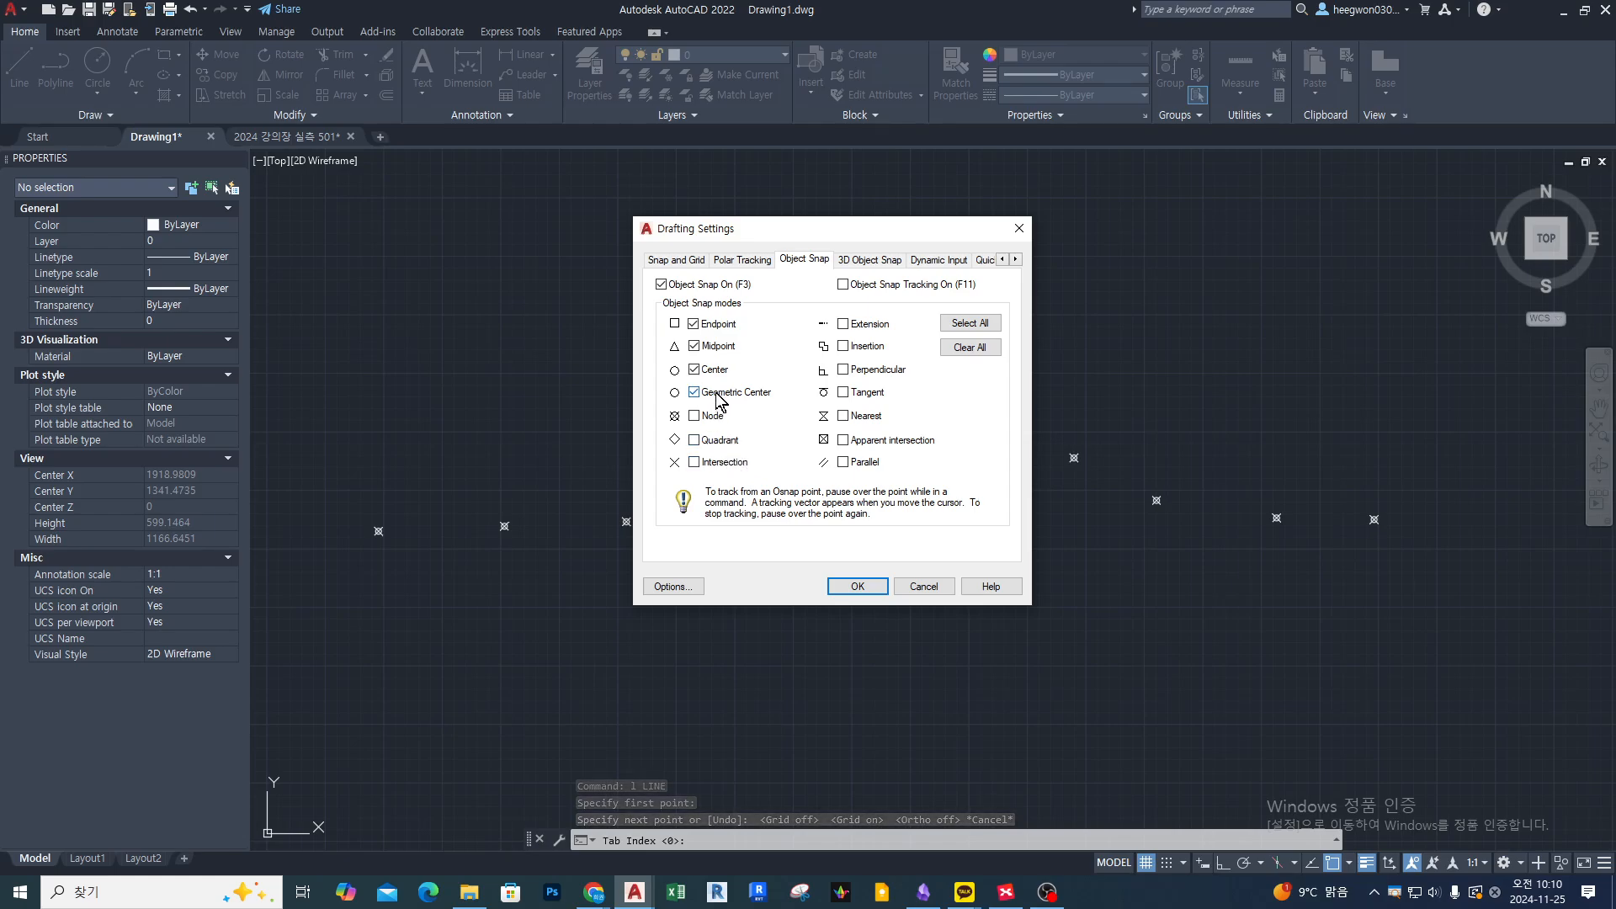
left_click(715, 462)
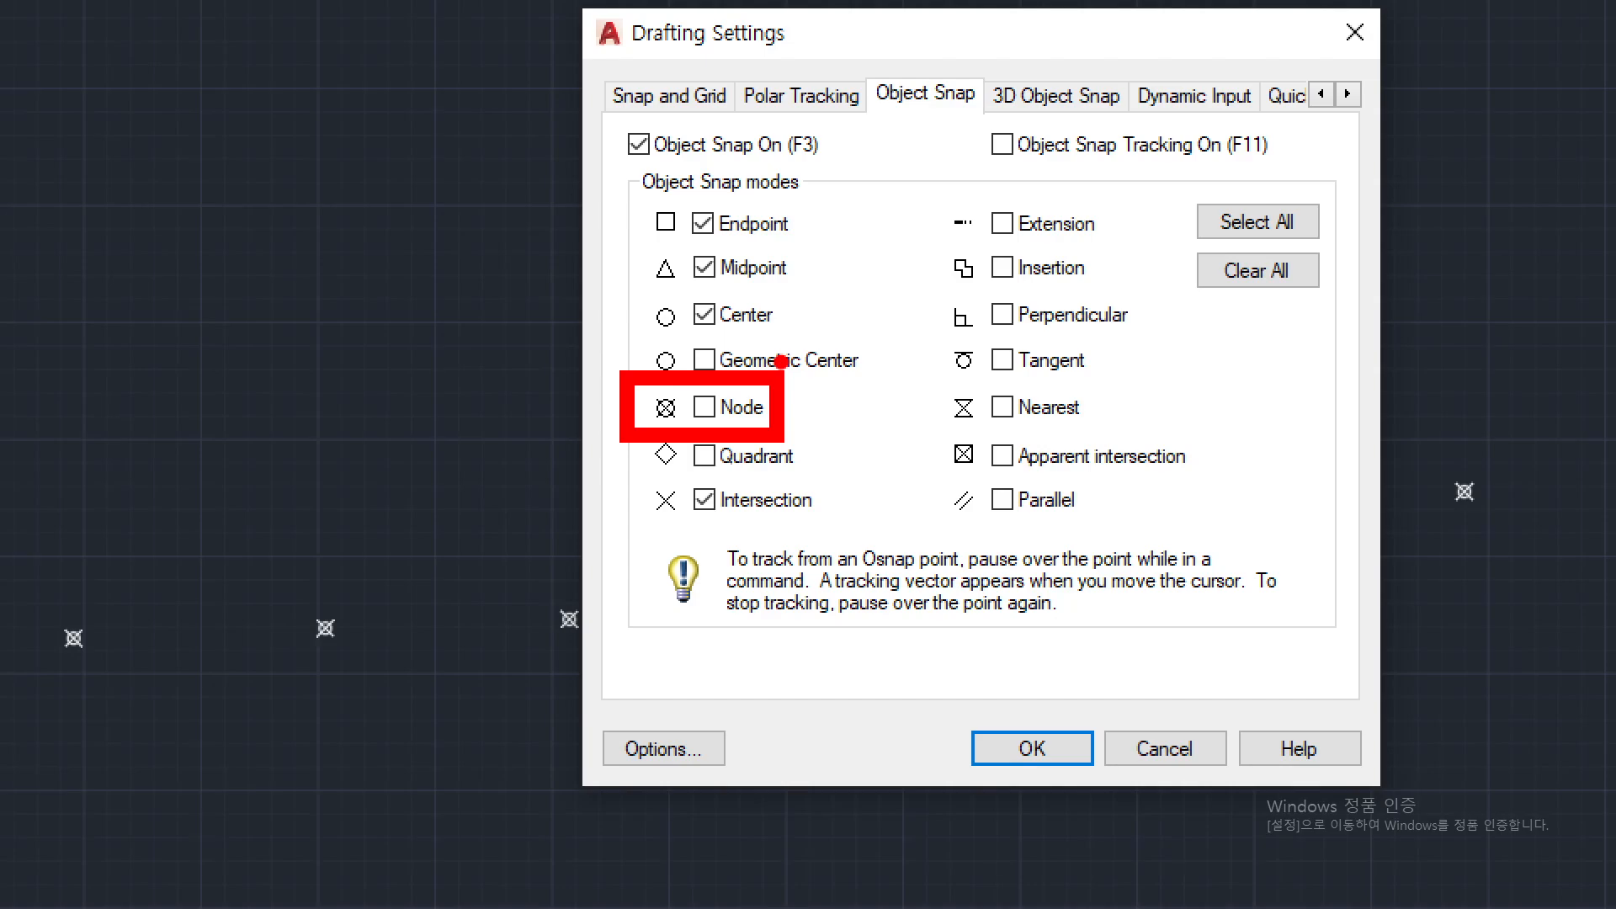
mouse_move(362, 691)
left_mouse_down()
mouse_move(358, 575)
mouse_move(368, 686)
left_mouse_up()
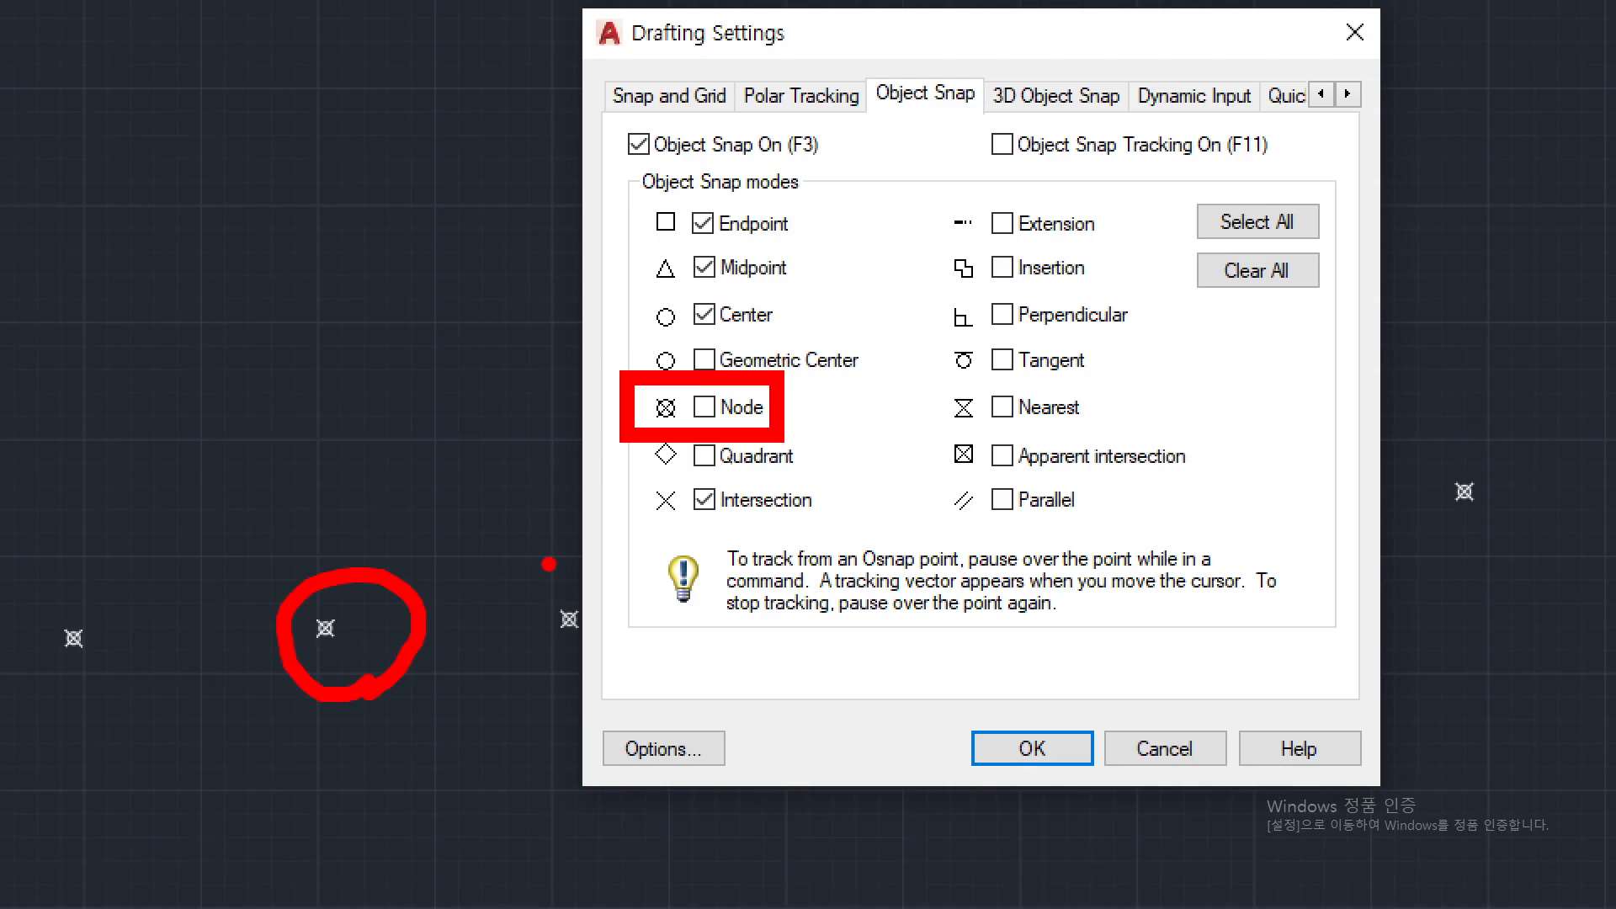
mouse_move(458, 412)
left_mouse_down()
mouse_move(575, 412)
mouse_move(555, 395)
left_mouse_up()
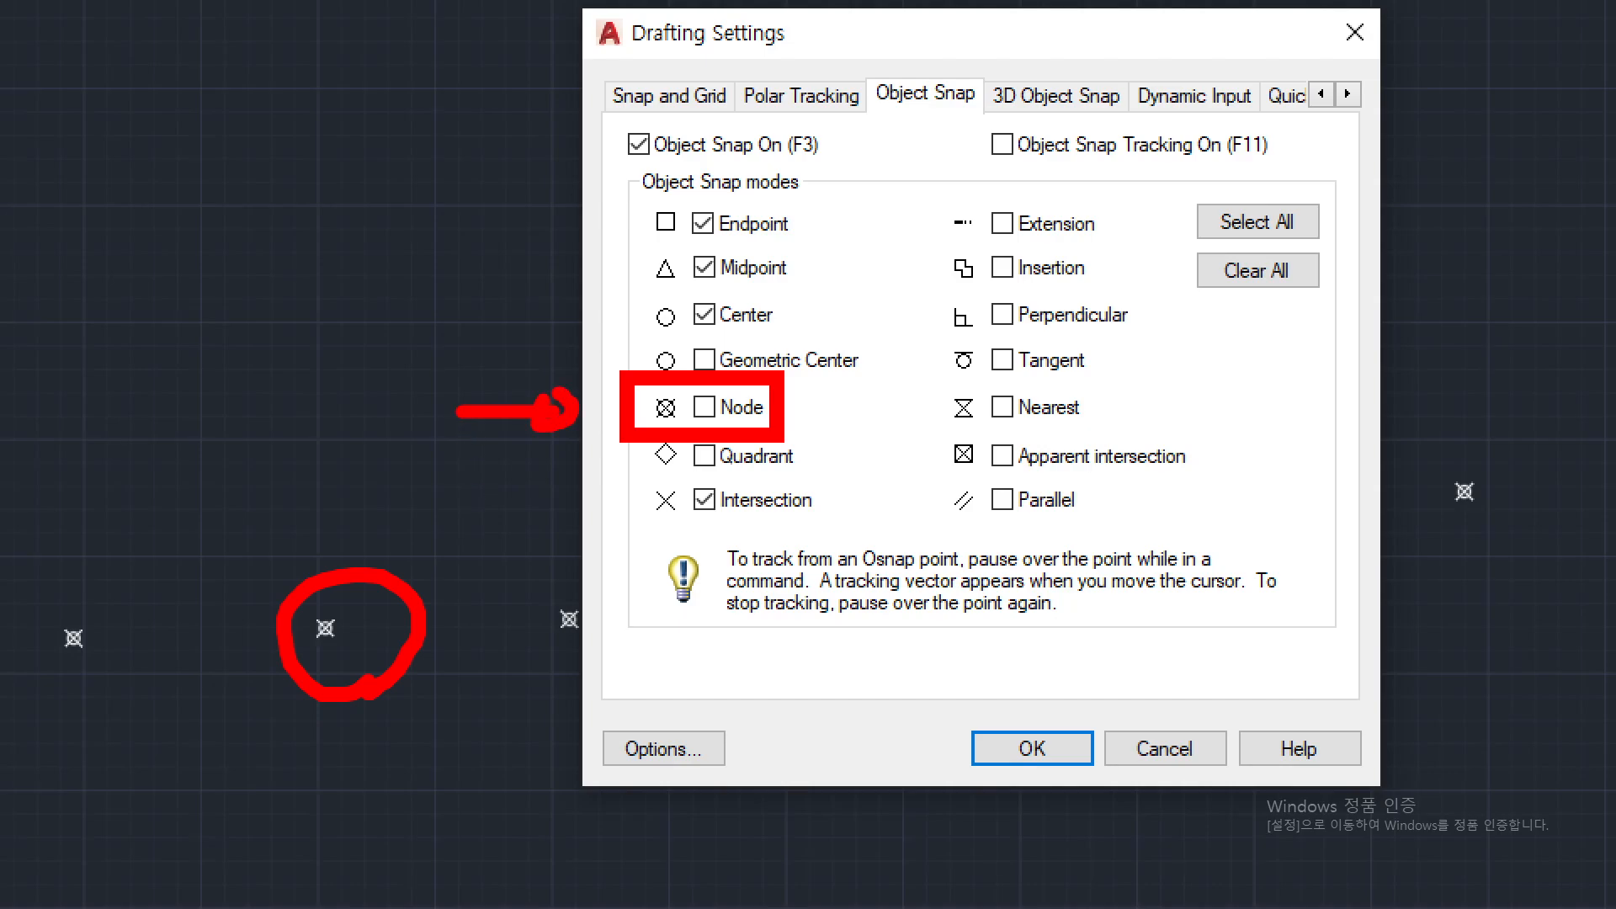
left_click_drag(595, 384, 643, 363)
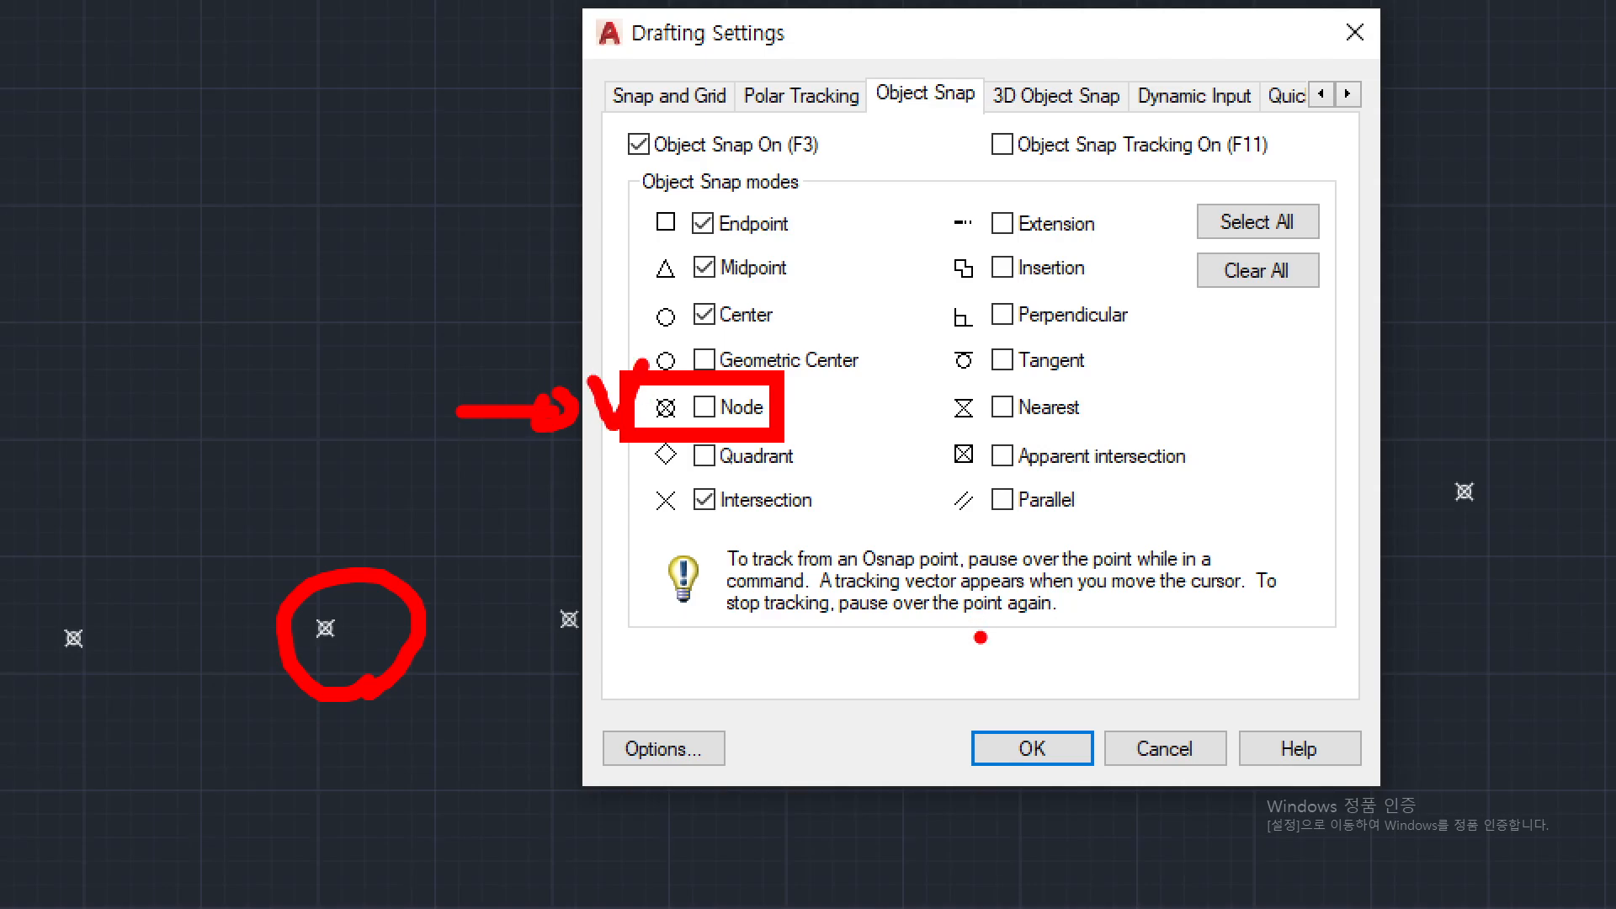
key("Escape")
Apply the object snap settings and return to the drawing with no command active.
left_click(858, 585)
key("Escape")
key("Escape")
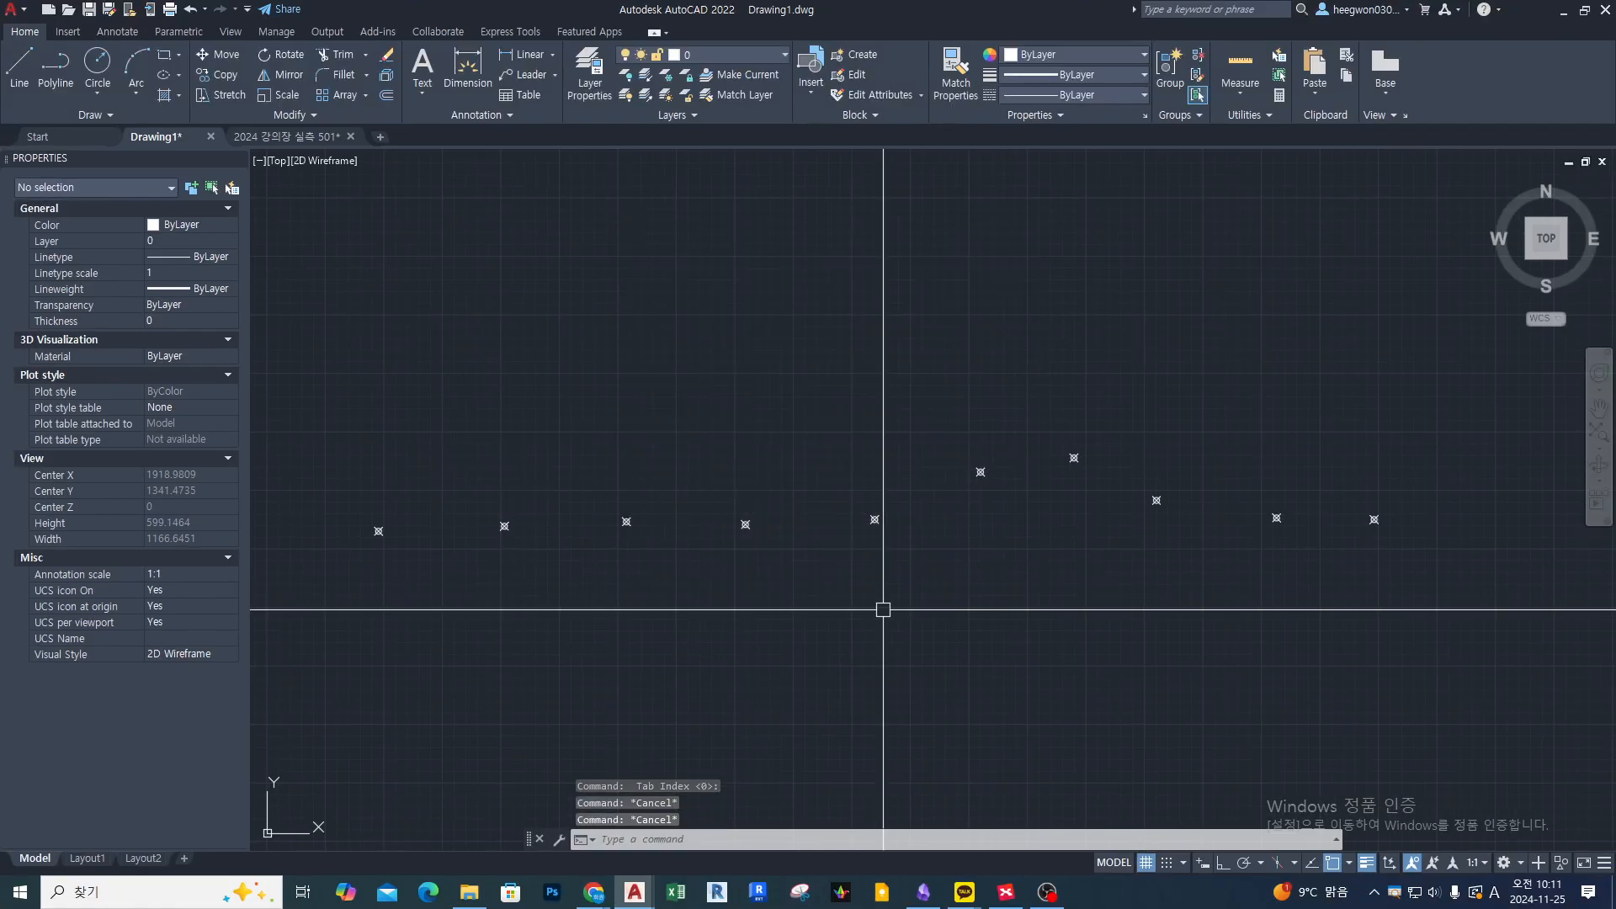
With ortho mode on, draw a single horizontal line in the empty area above the row of points.
type("l")
key("Return")
middle_click_drag(614, 401, 602, 516)
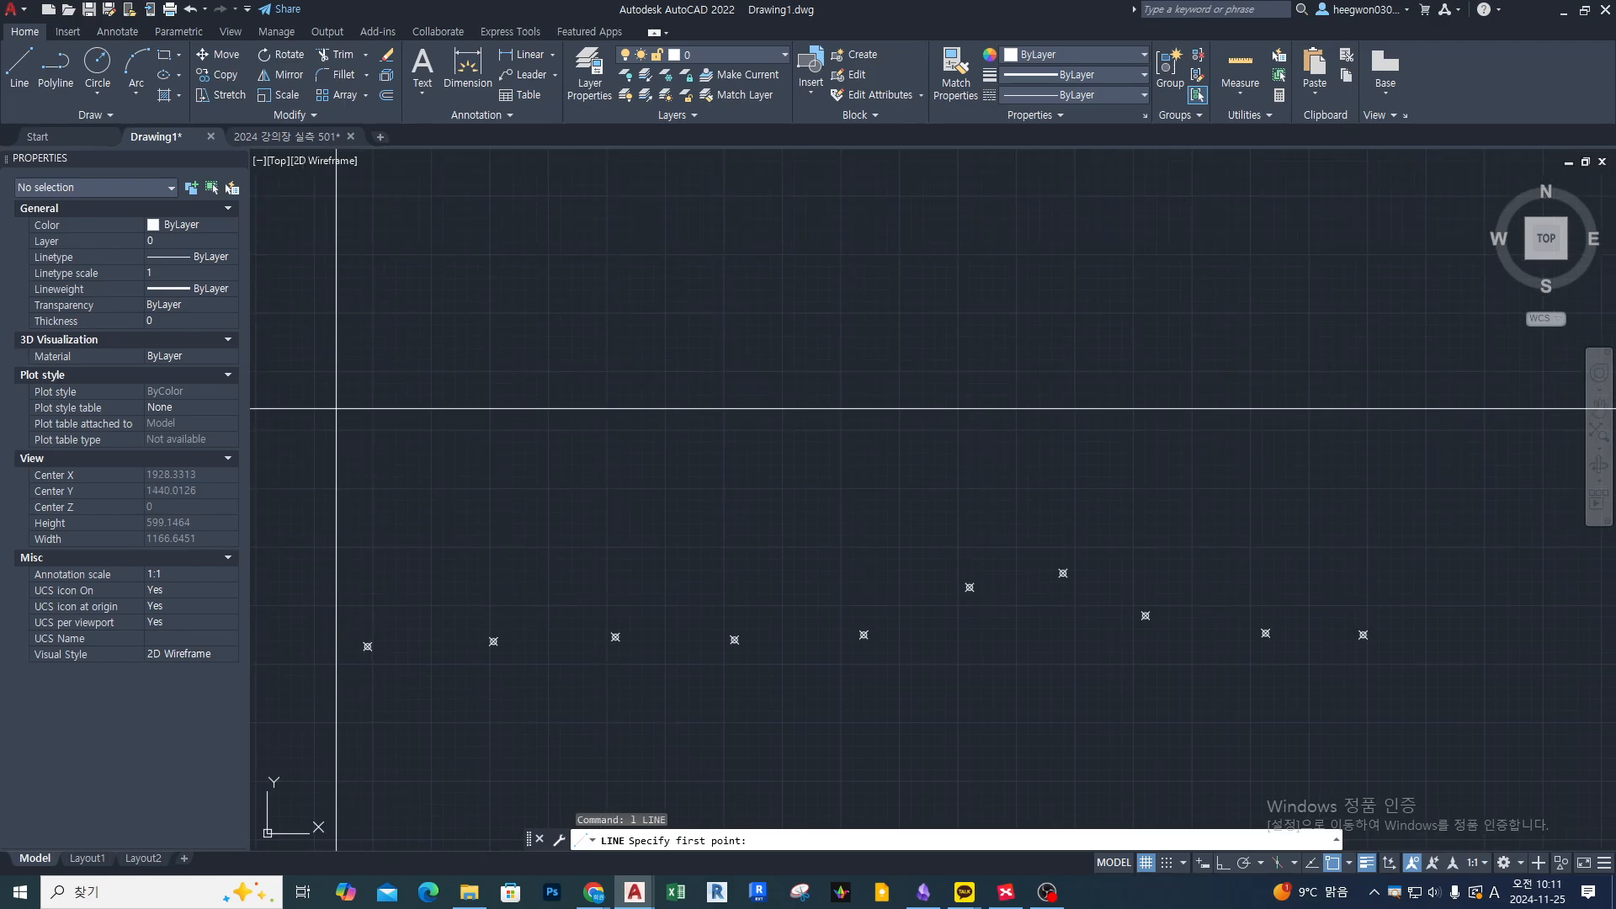
left_click(314, 355)
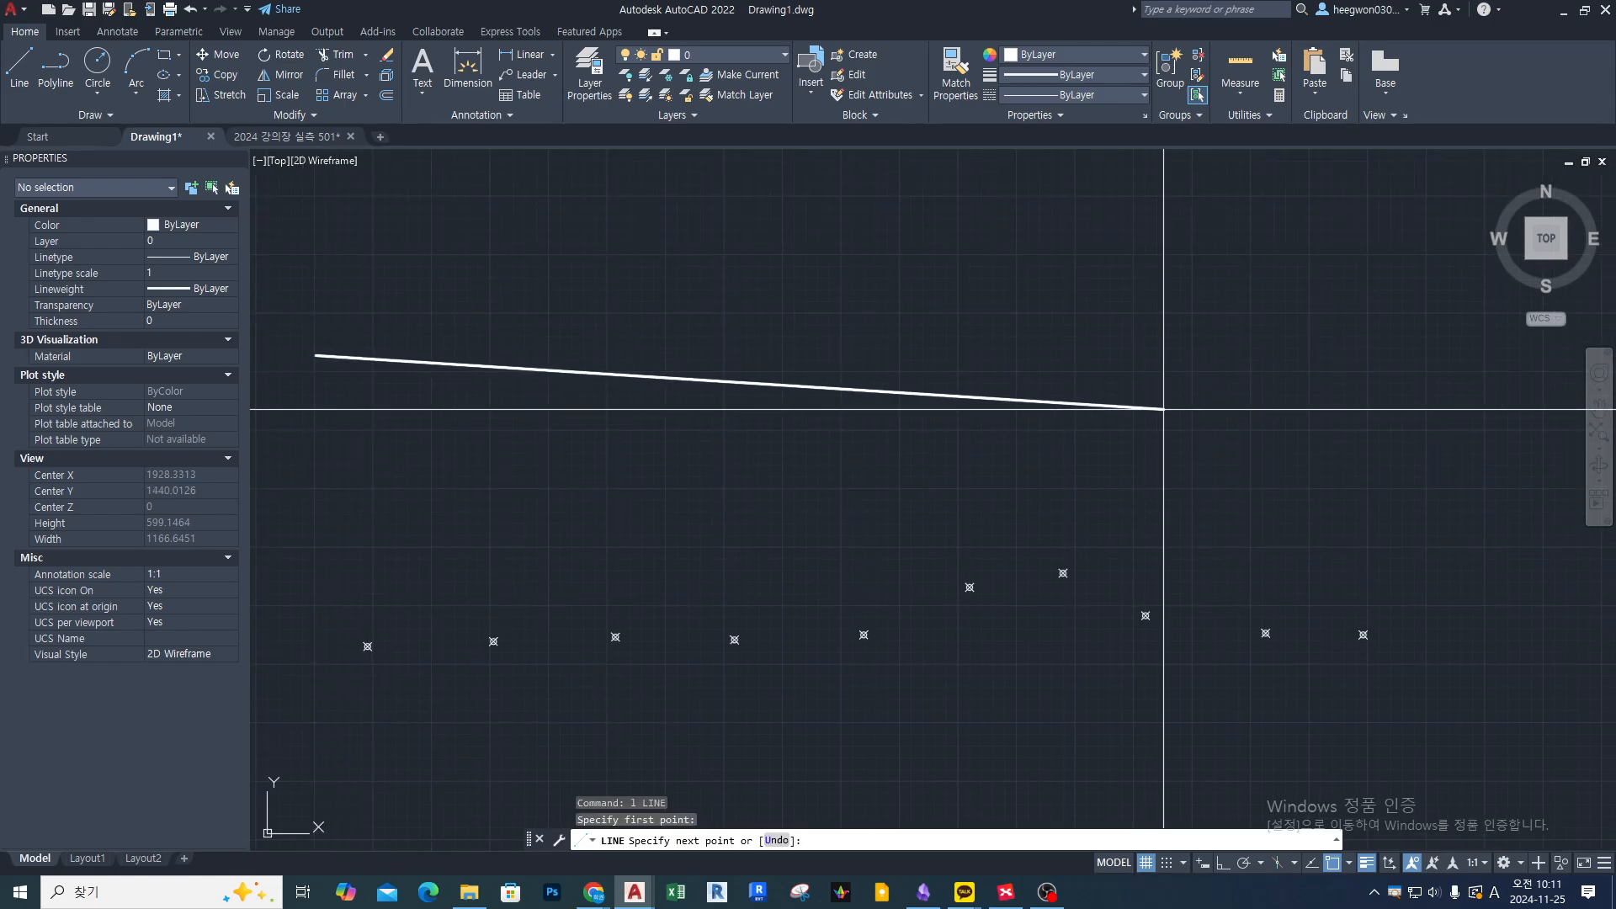
key("F8")
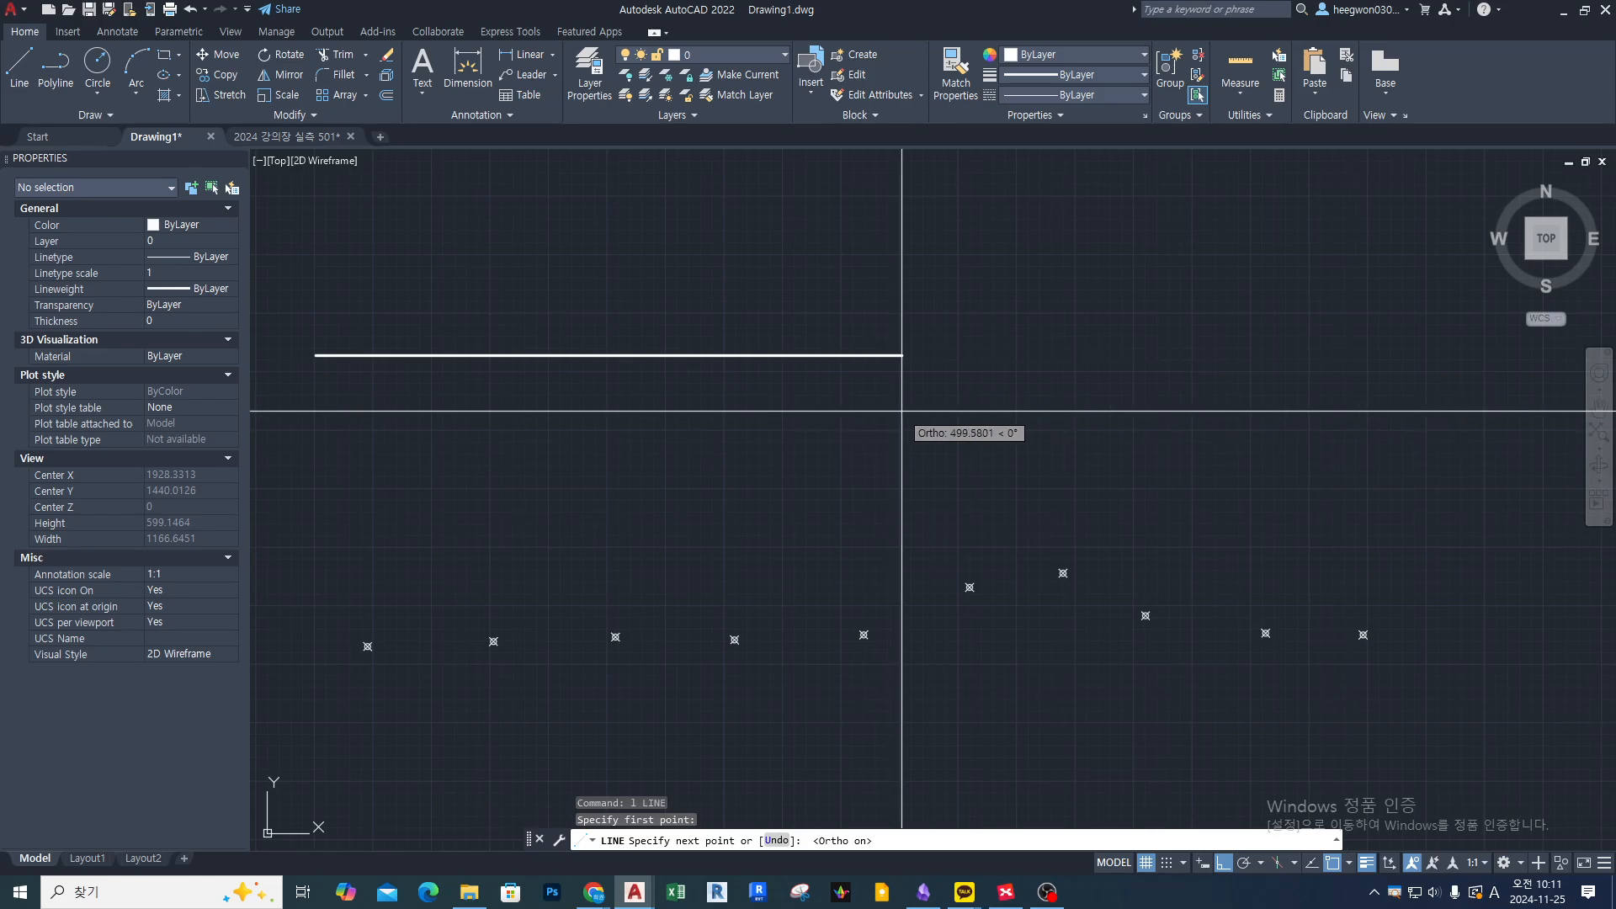
left_click(860, 412)
key("Return")
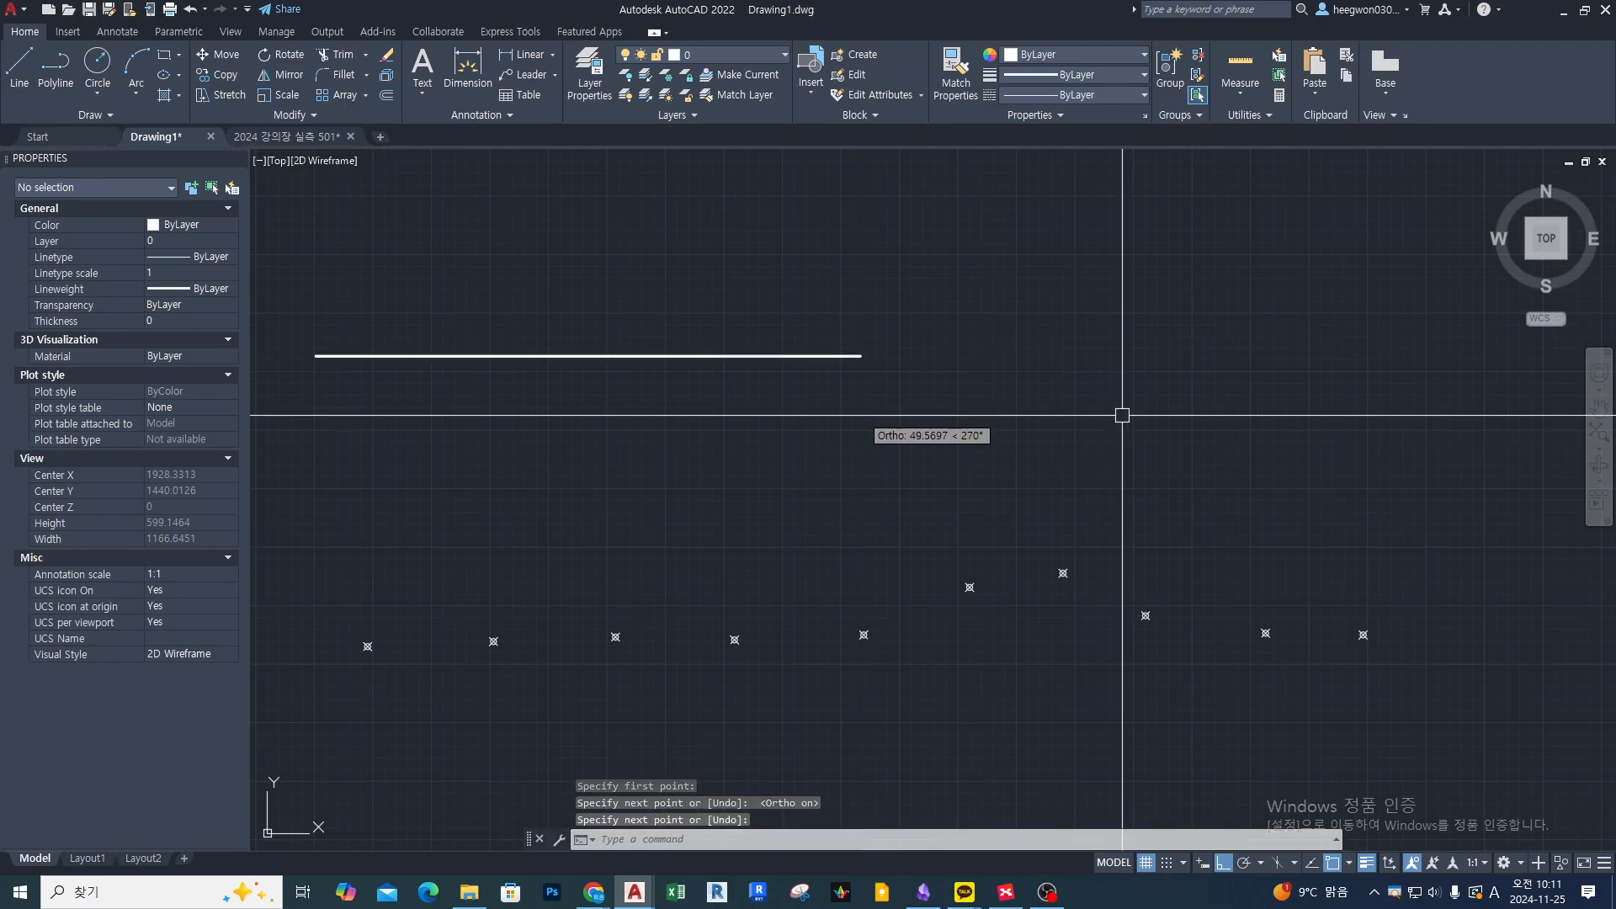
middle_click_drag(447, 360, 782, 466)
scroll(759, 429, "up", 2)
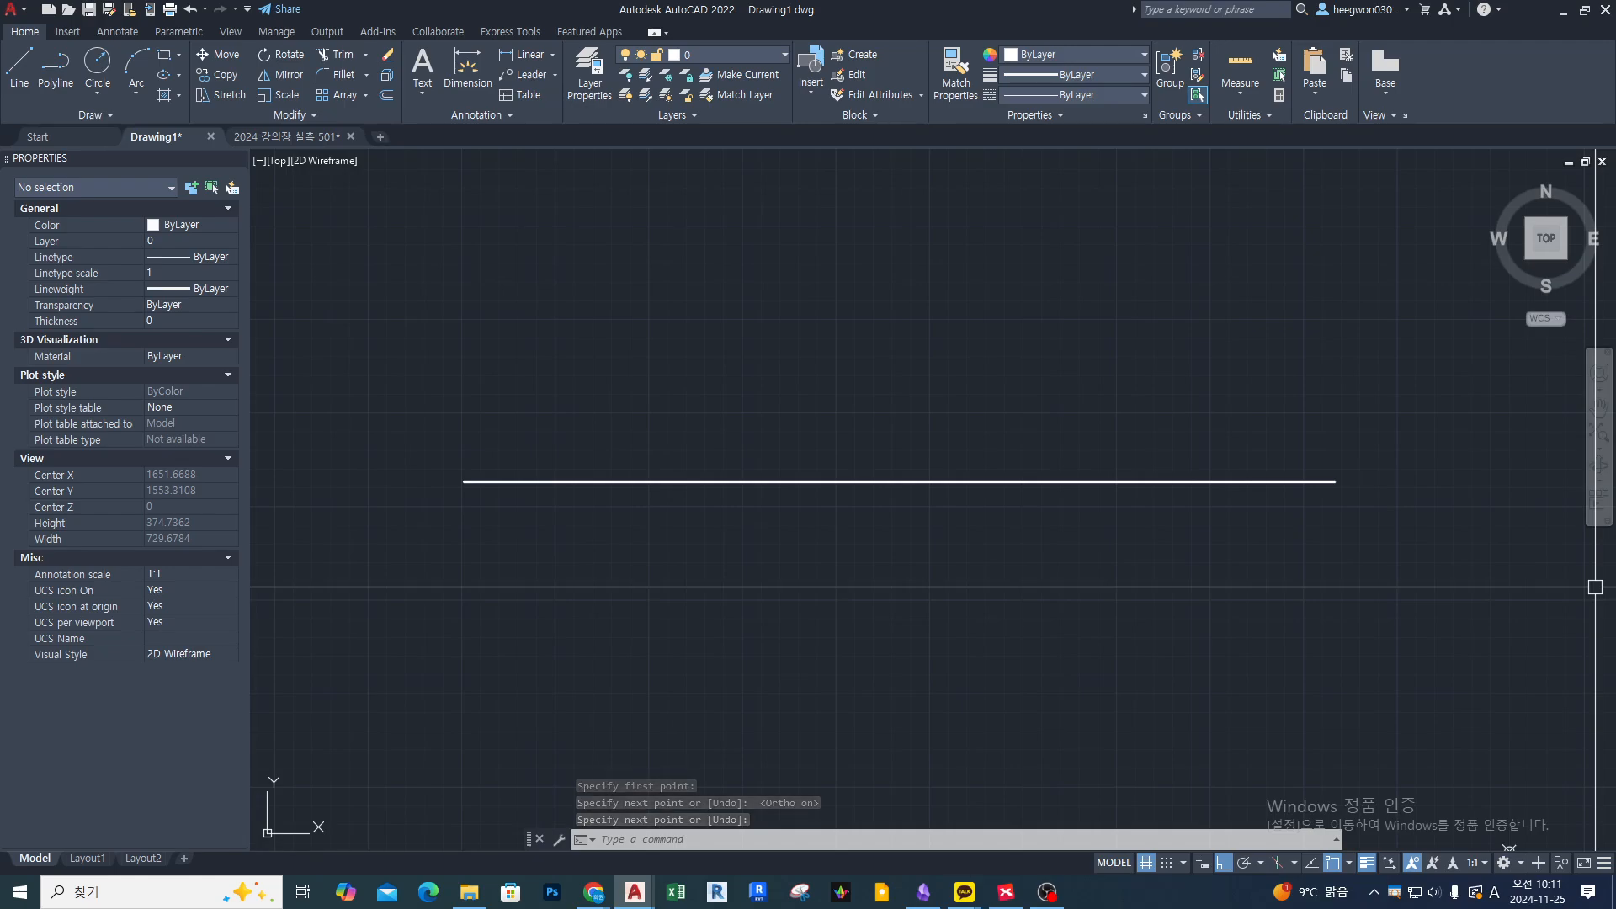
middle_click_drag(1062, 385, 1074, 472)
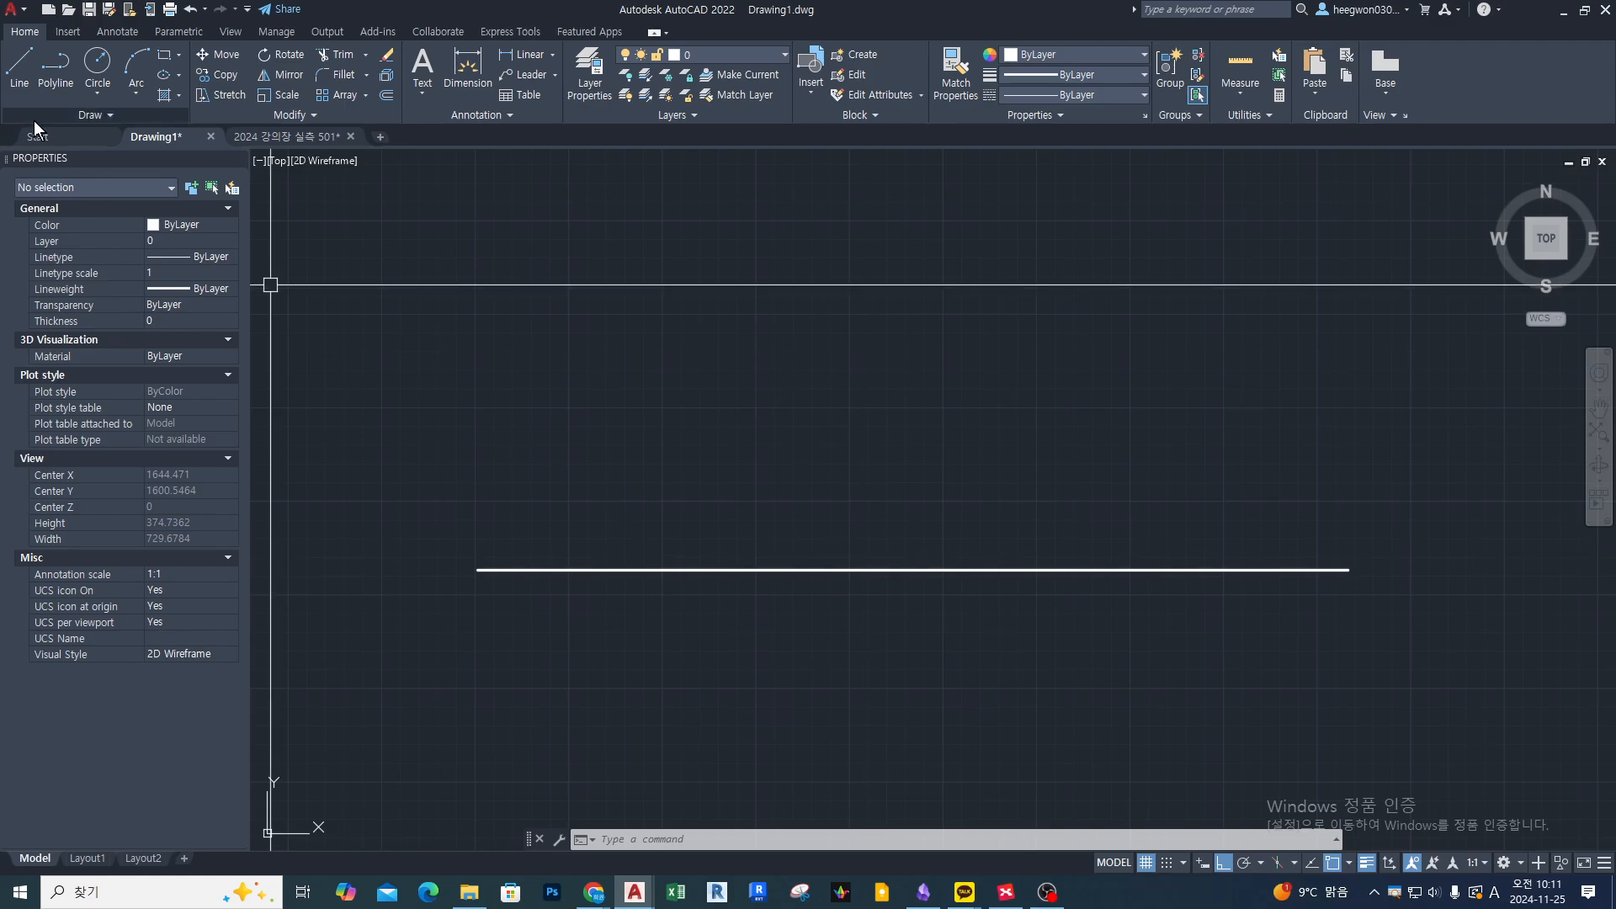
left_click(93, 118)
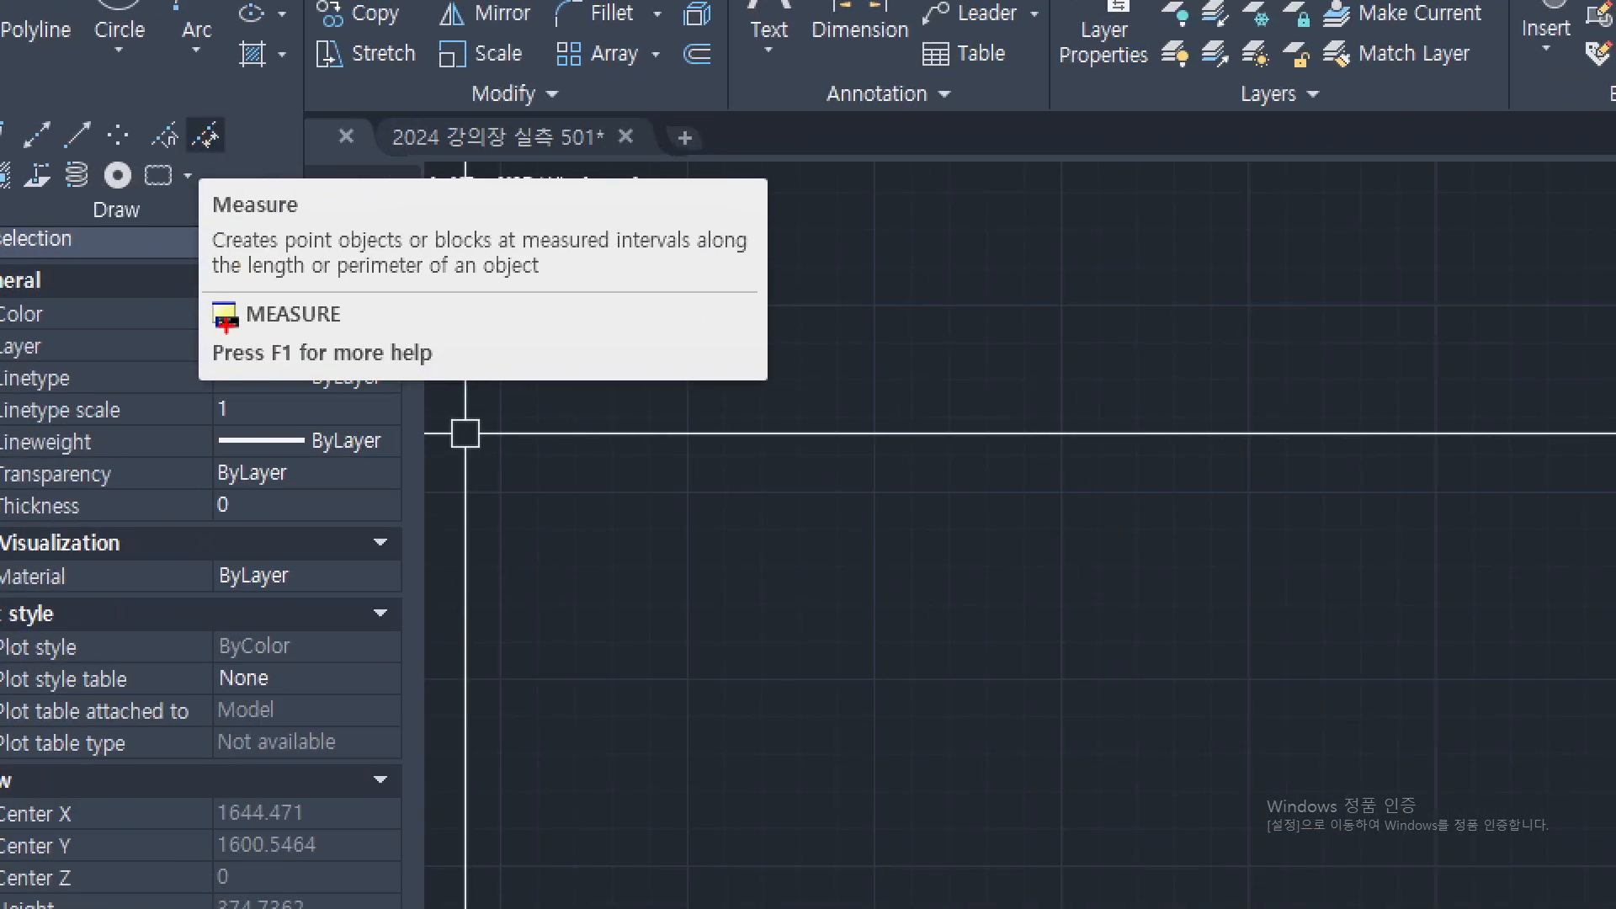
mouse_move(199, 325)
left_mouse_down()
mouse_move(350, 324)
mouse_move(379, 292)
left_mouse_up()
key("Escape")
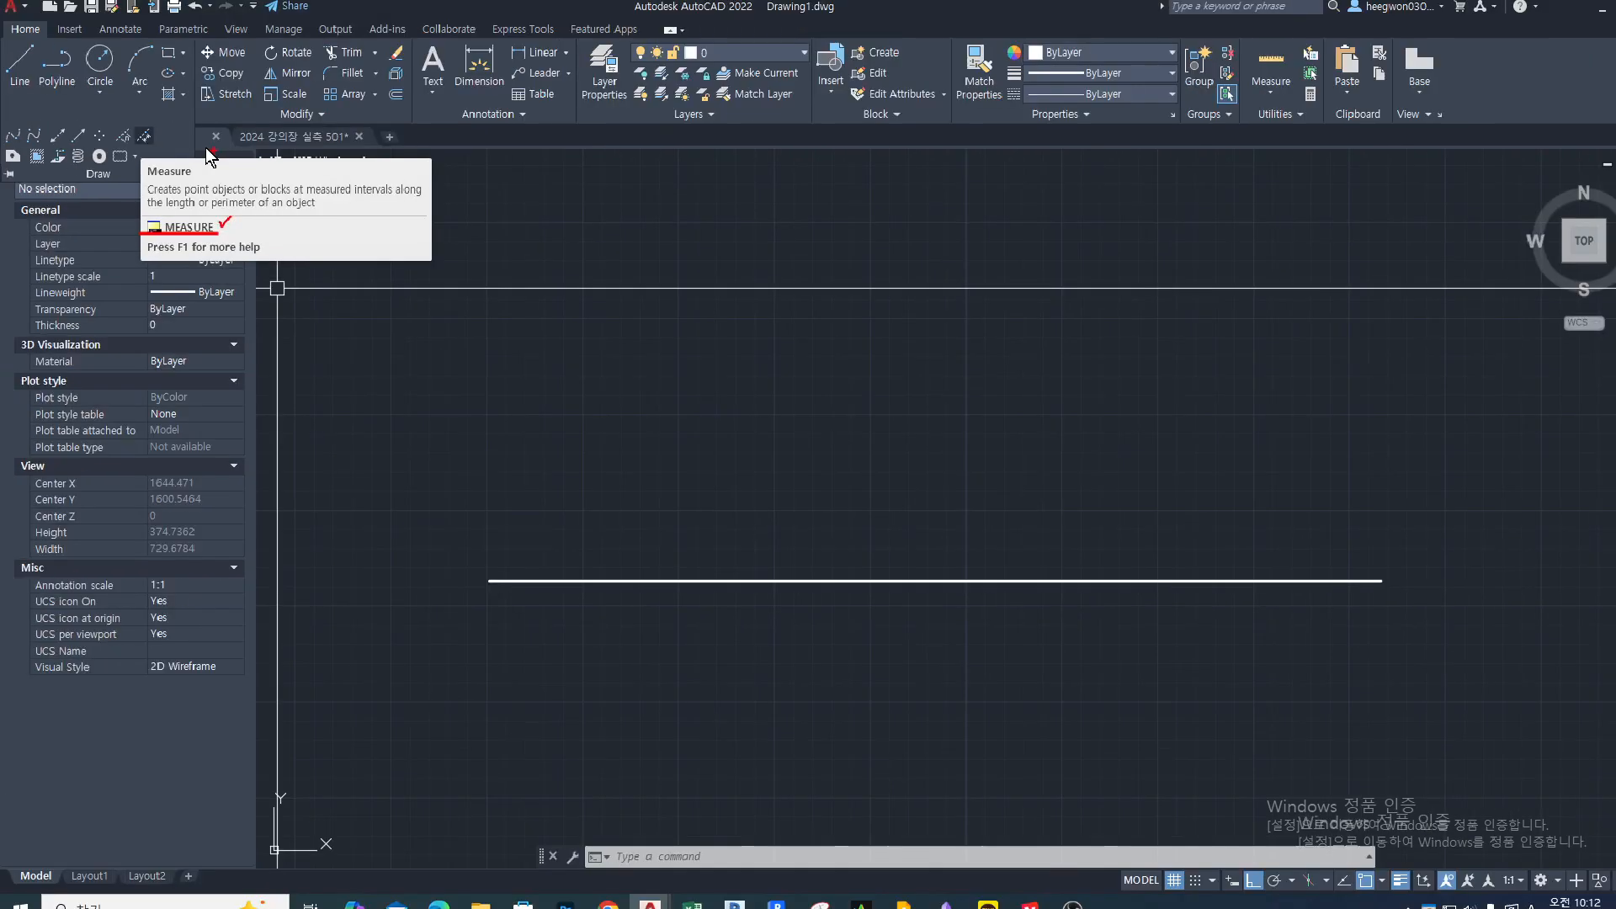
left_click(108, 116)
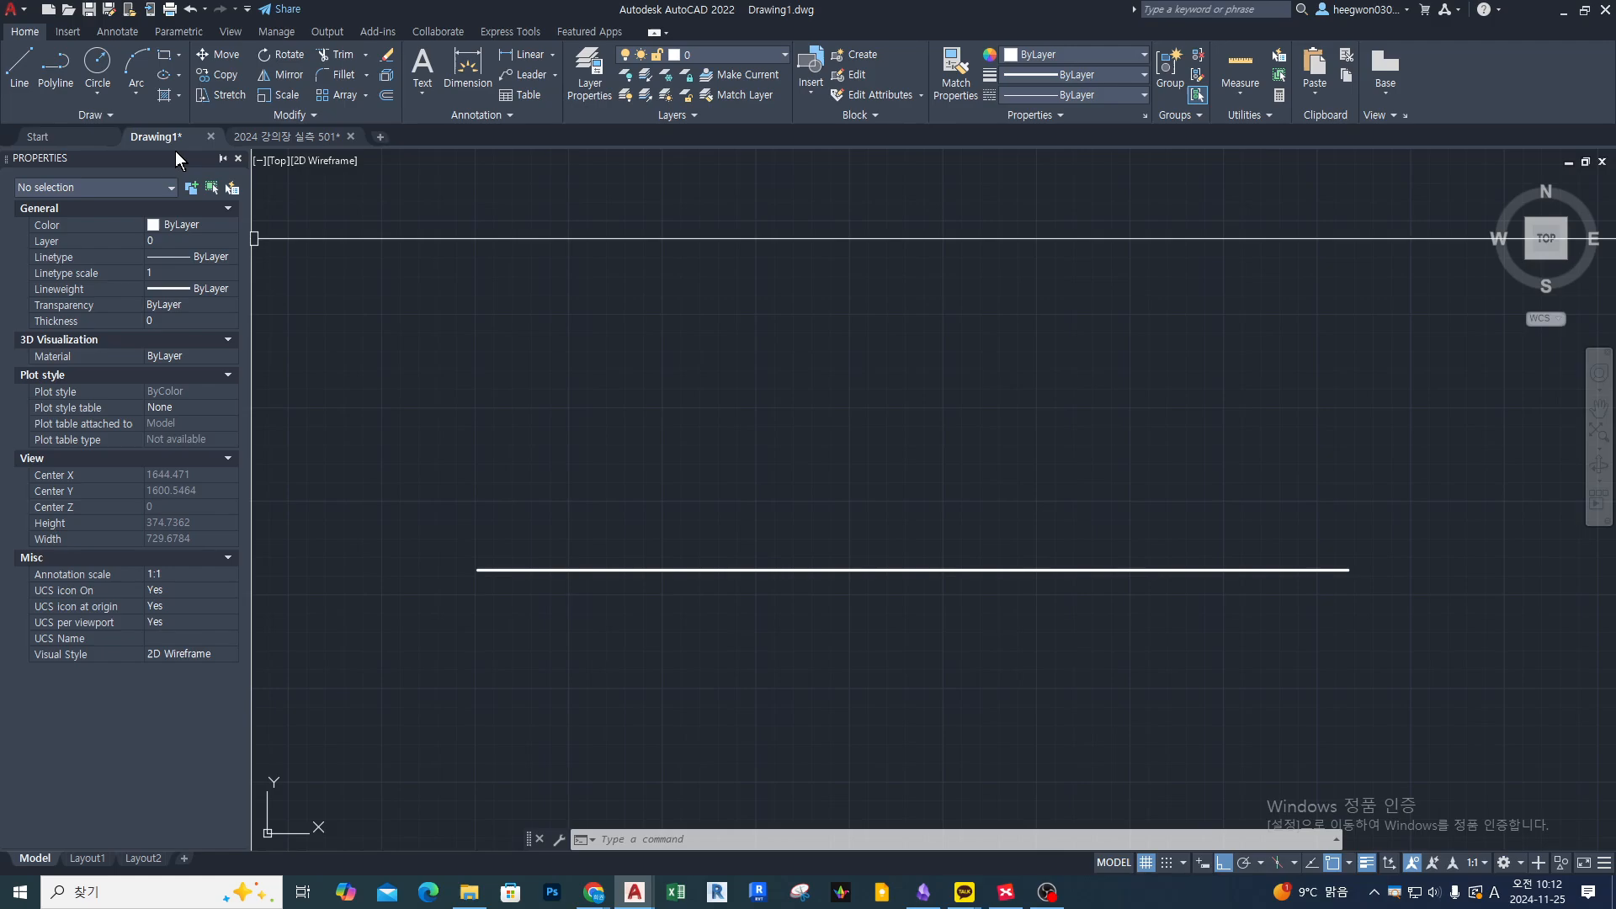
Divide the horizontal line into 5 equal segments with point markers using the Divide command.
left_click(107, 114)
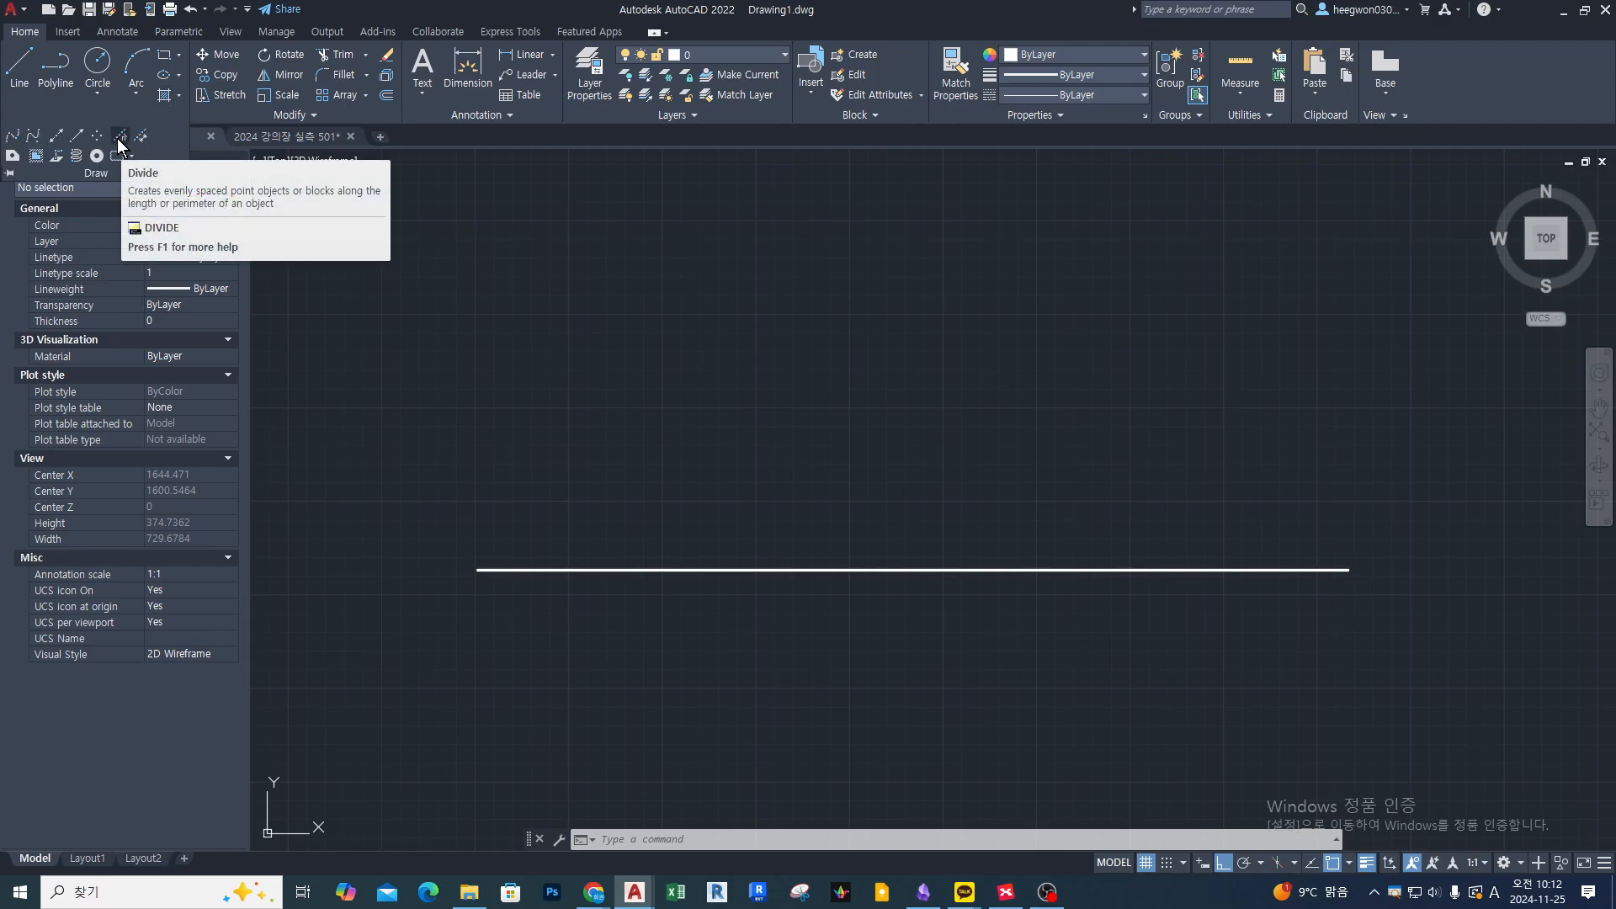
left_click(121, 139)
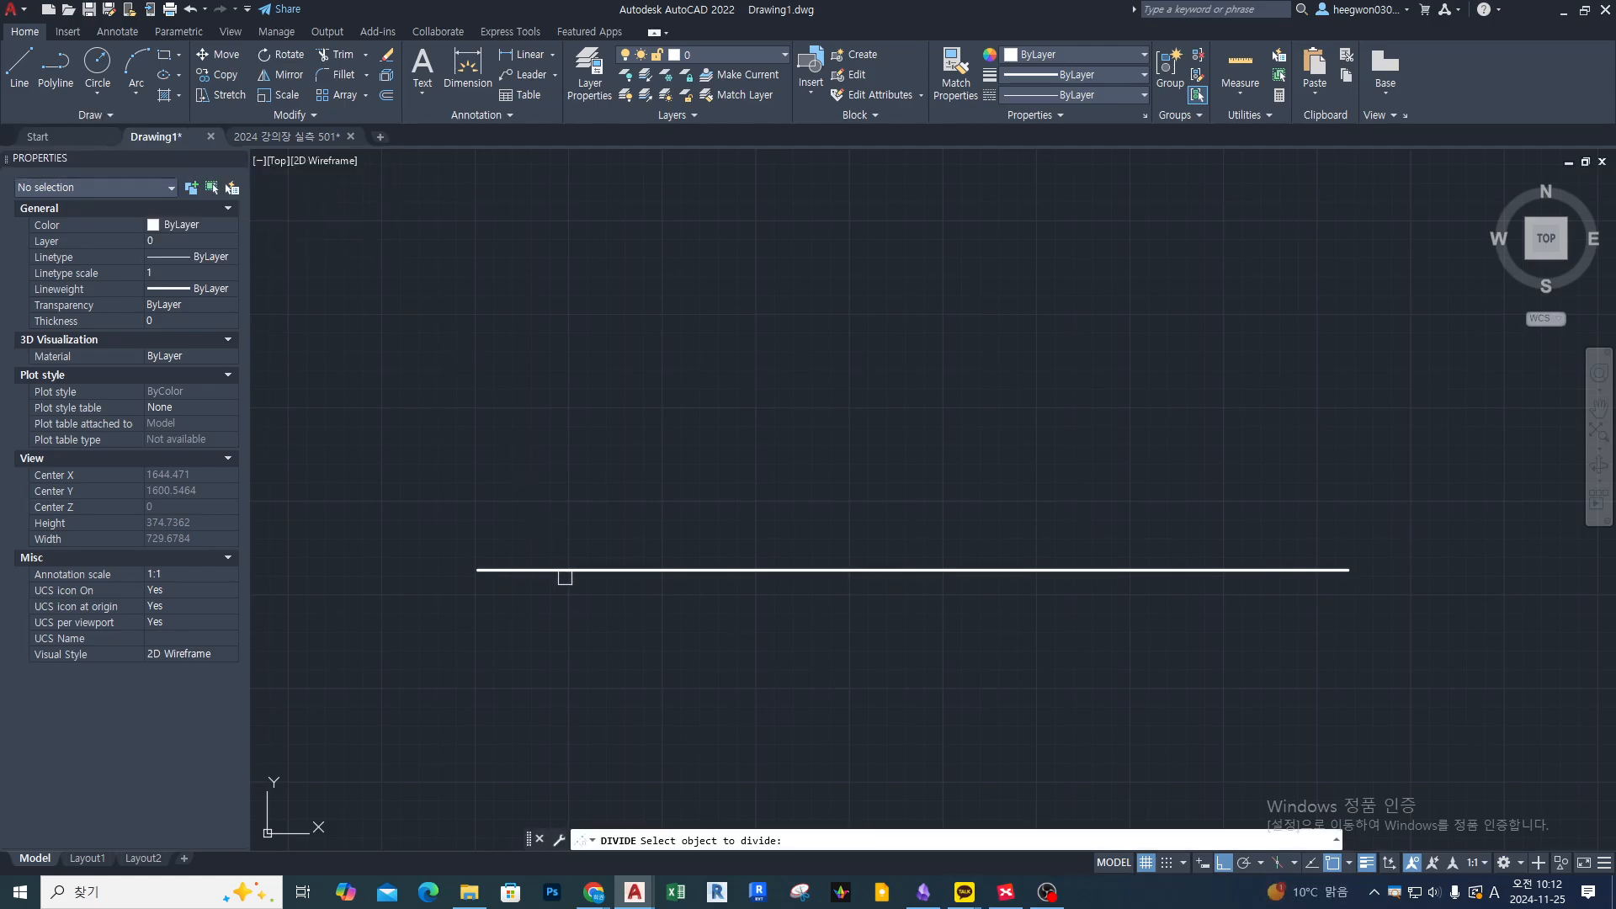
left_click(579, 570)
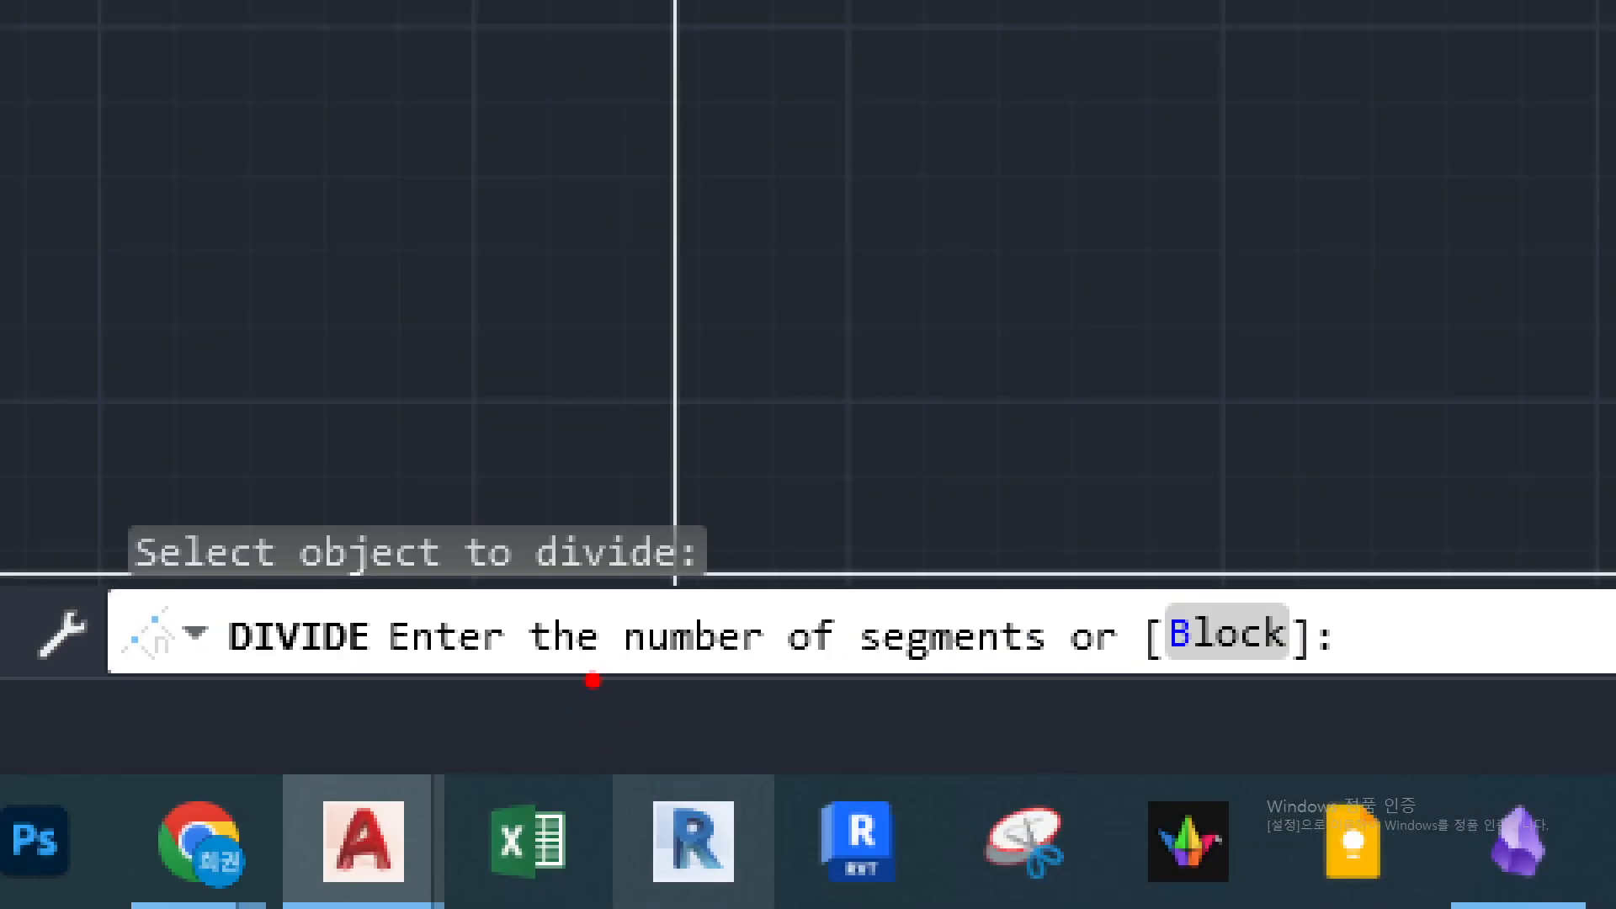
left_click_drag(586, 670, 738, 671)
left_click_drag(912, 666, 1086, 664)
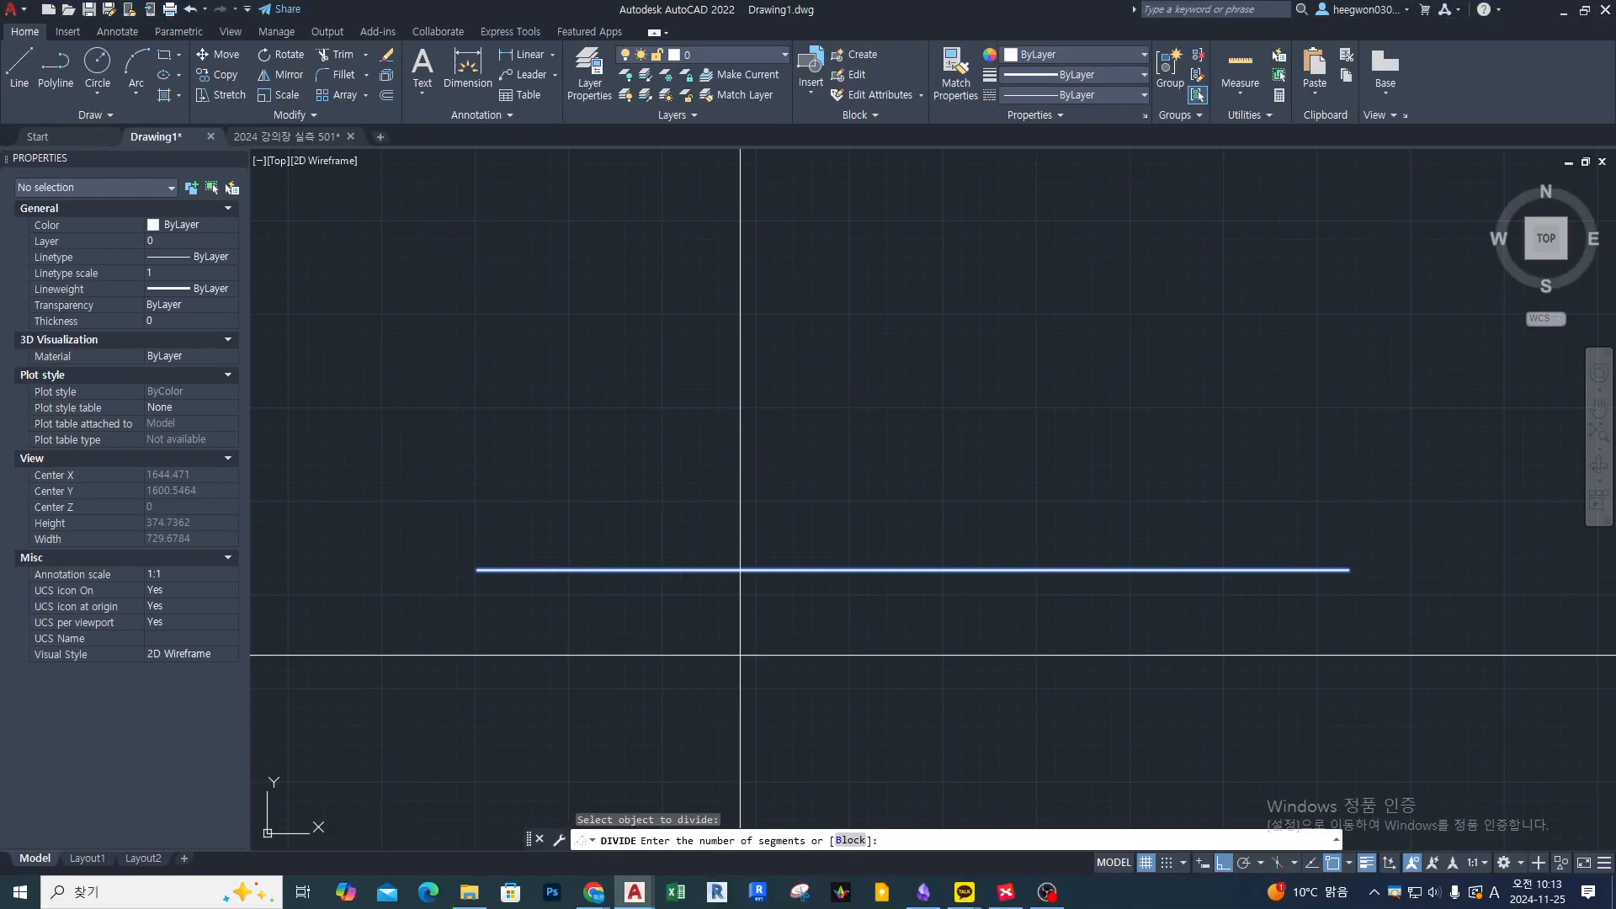
type("5")
key("Return")
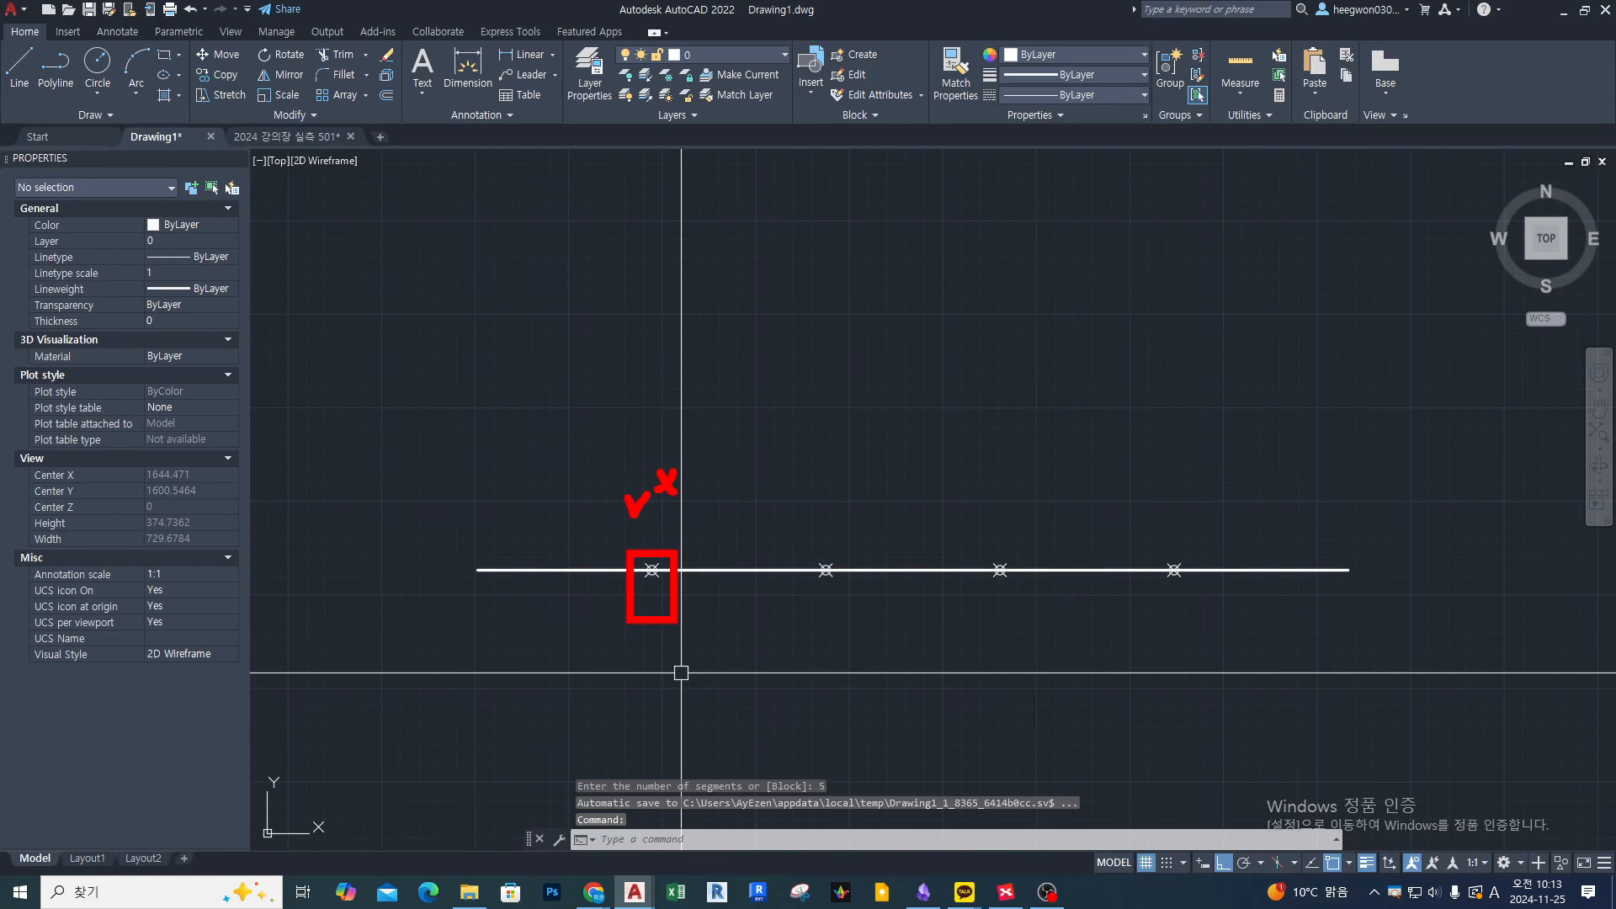
Try moving the divided line about 37 units straight up off its point markers, and undo the move.
key("Escape")
type("m")
key("Return")
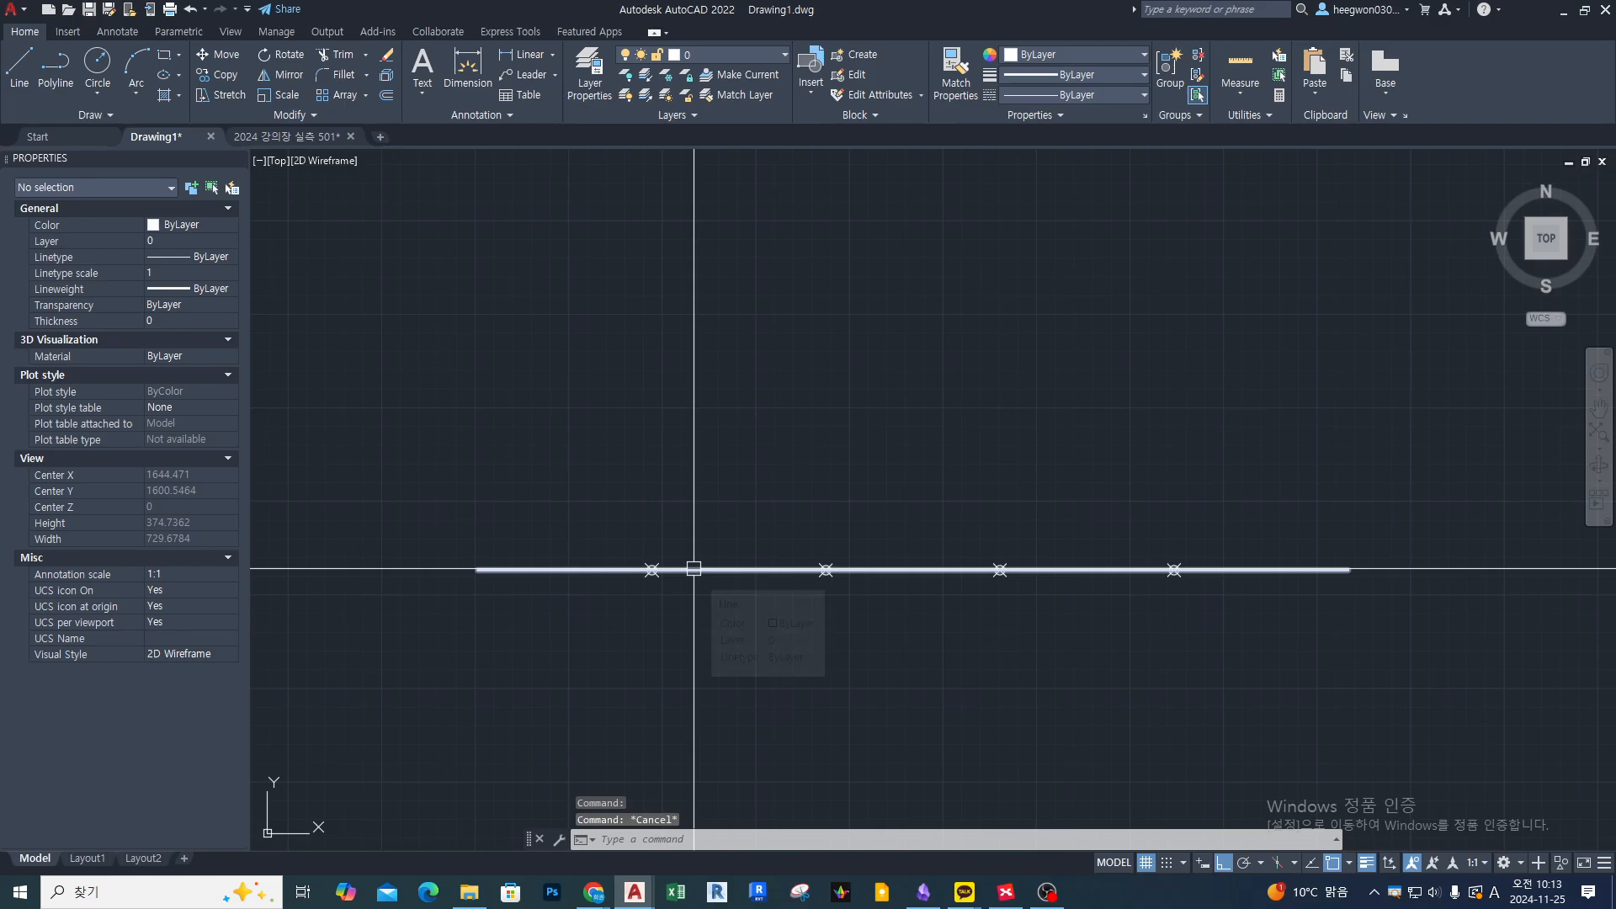
left_click(691, 569)
key("Return")
left_click(426, 647)
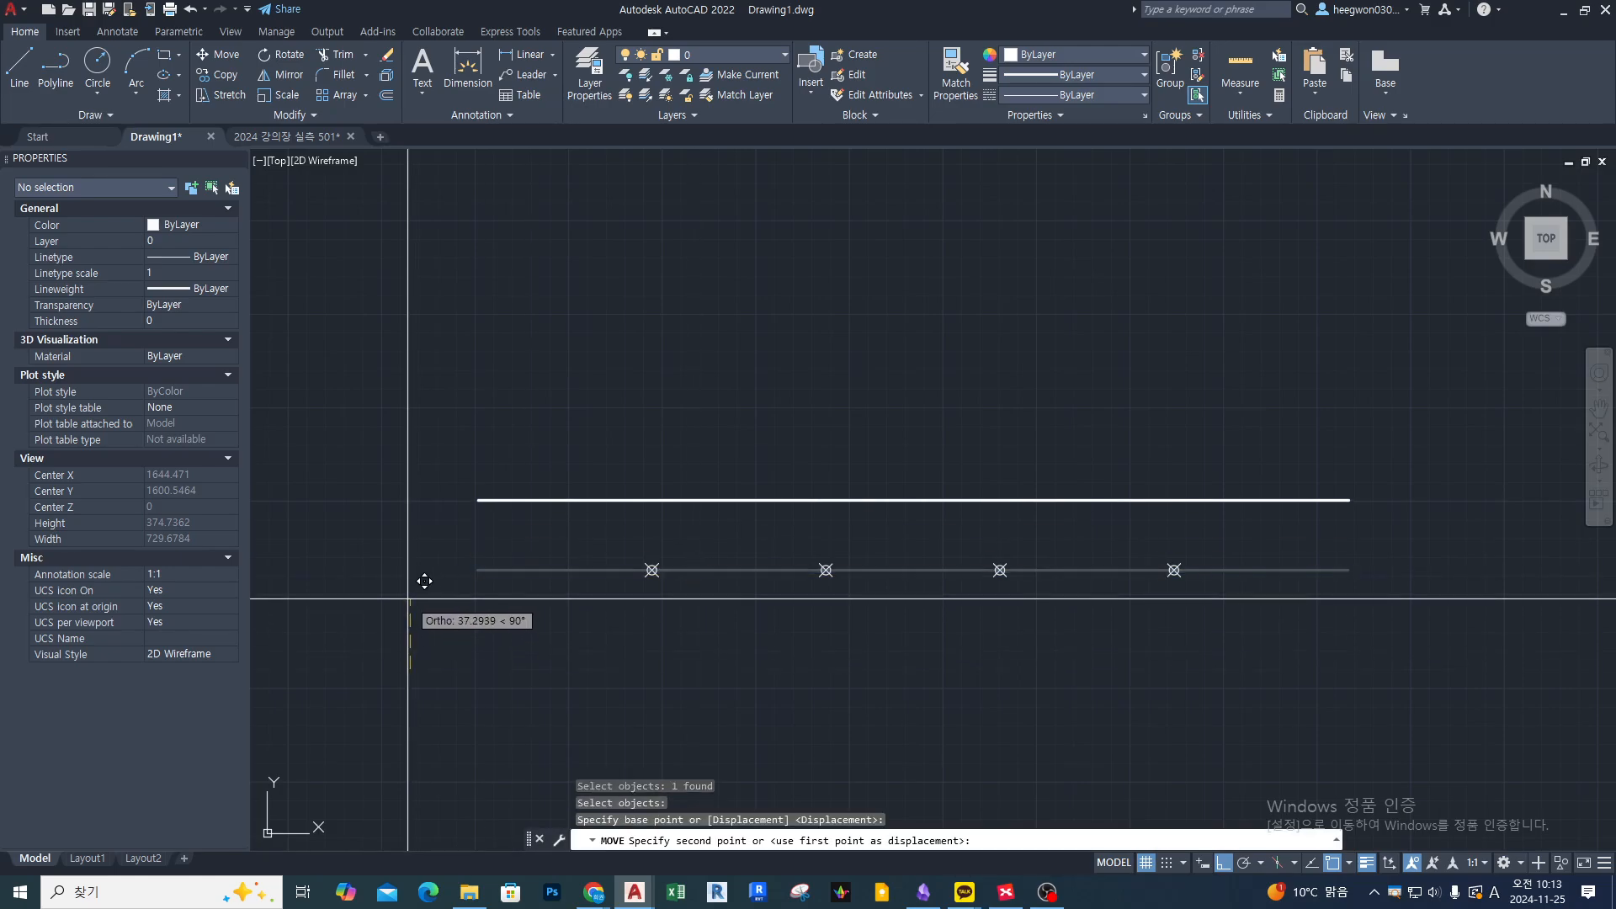
left_click(426, 577)
key("ctrl+z")
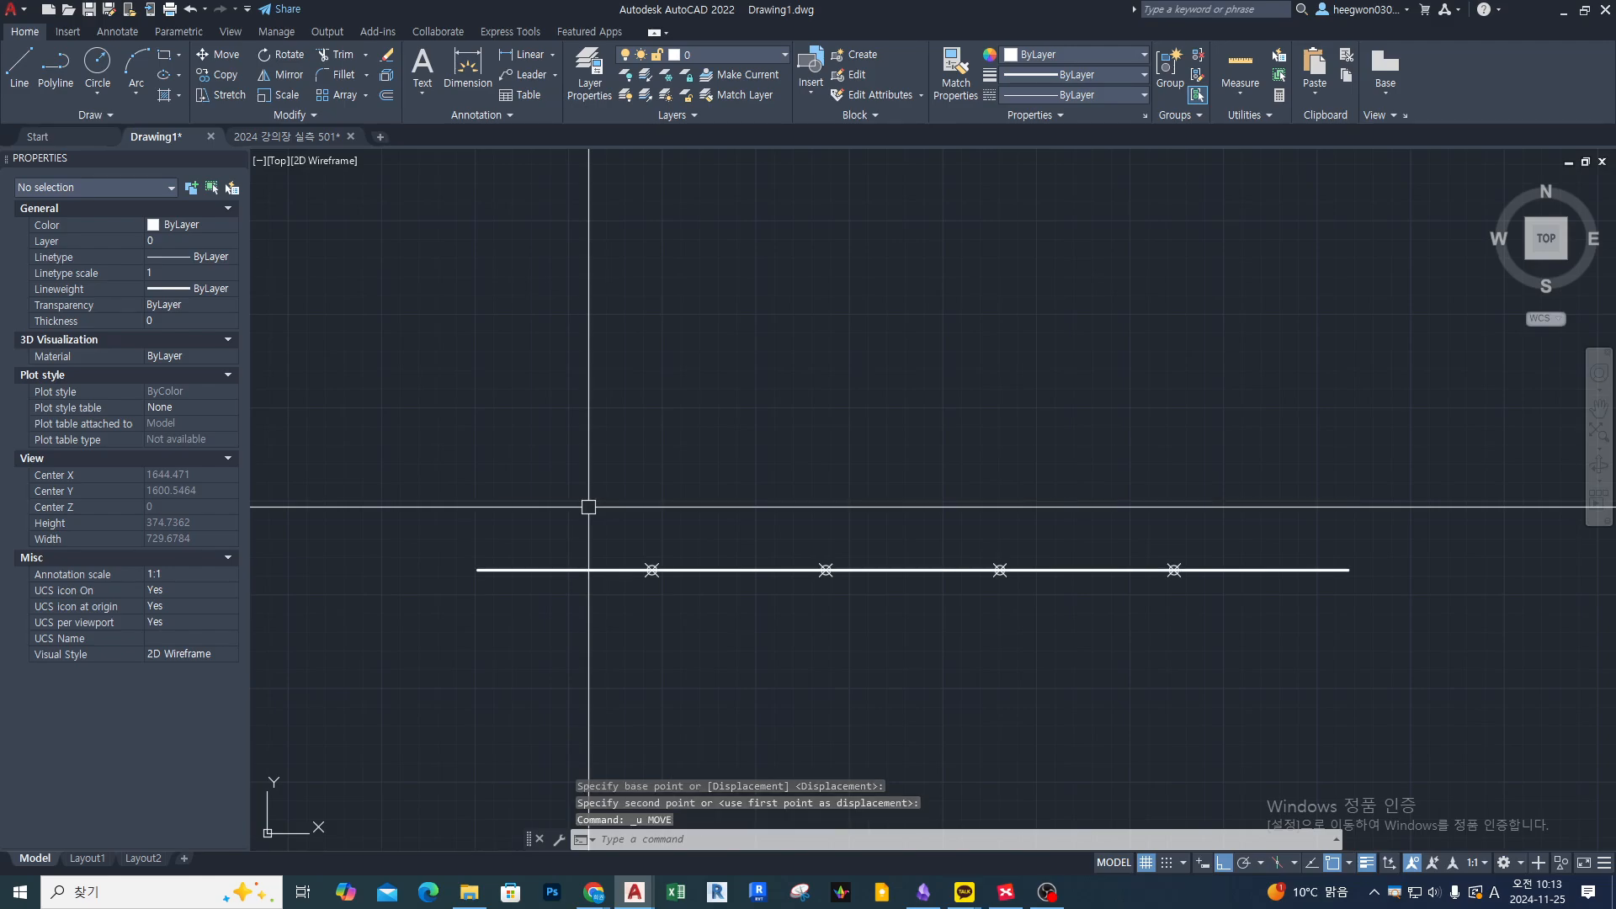
left_click_drag(651, 565, 651, 580)
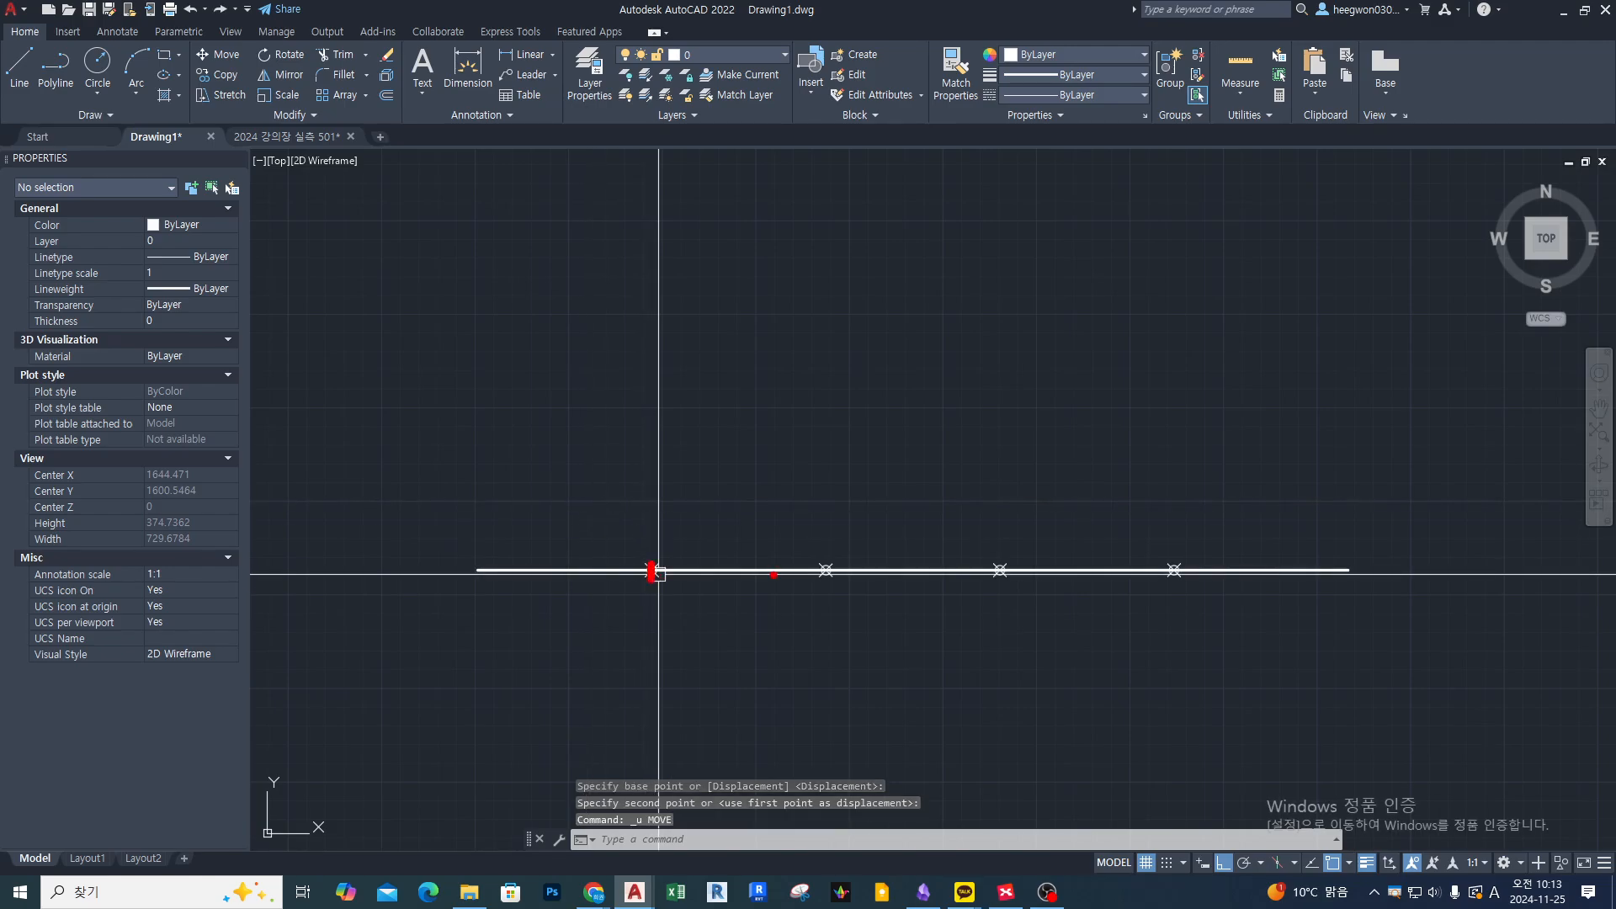
left_click_drag(820, 565, 825, 577)
left_click_drag(997, 566, 1021, 591)
left_click_drag(1177, 563, 1176, 583)
left_click_drag(595, 567, 593, 573)
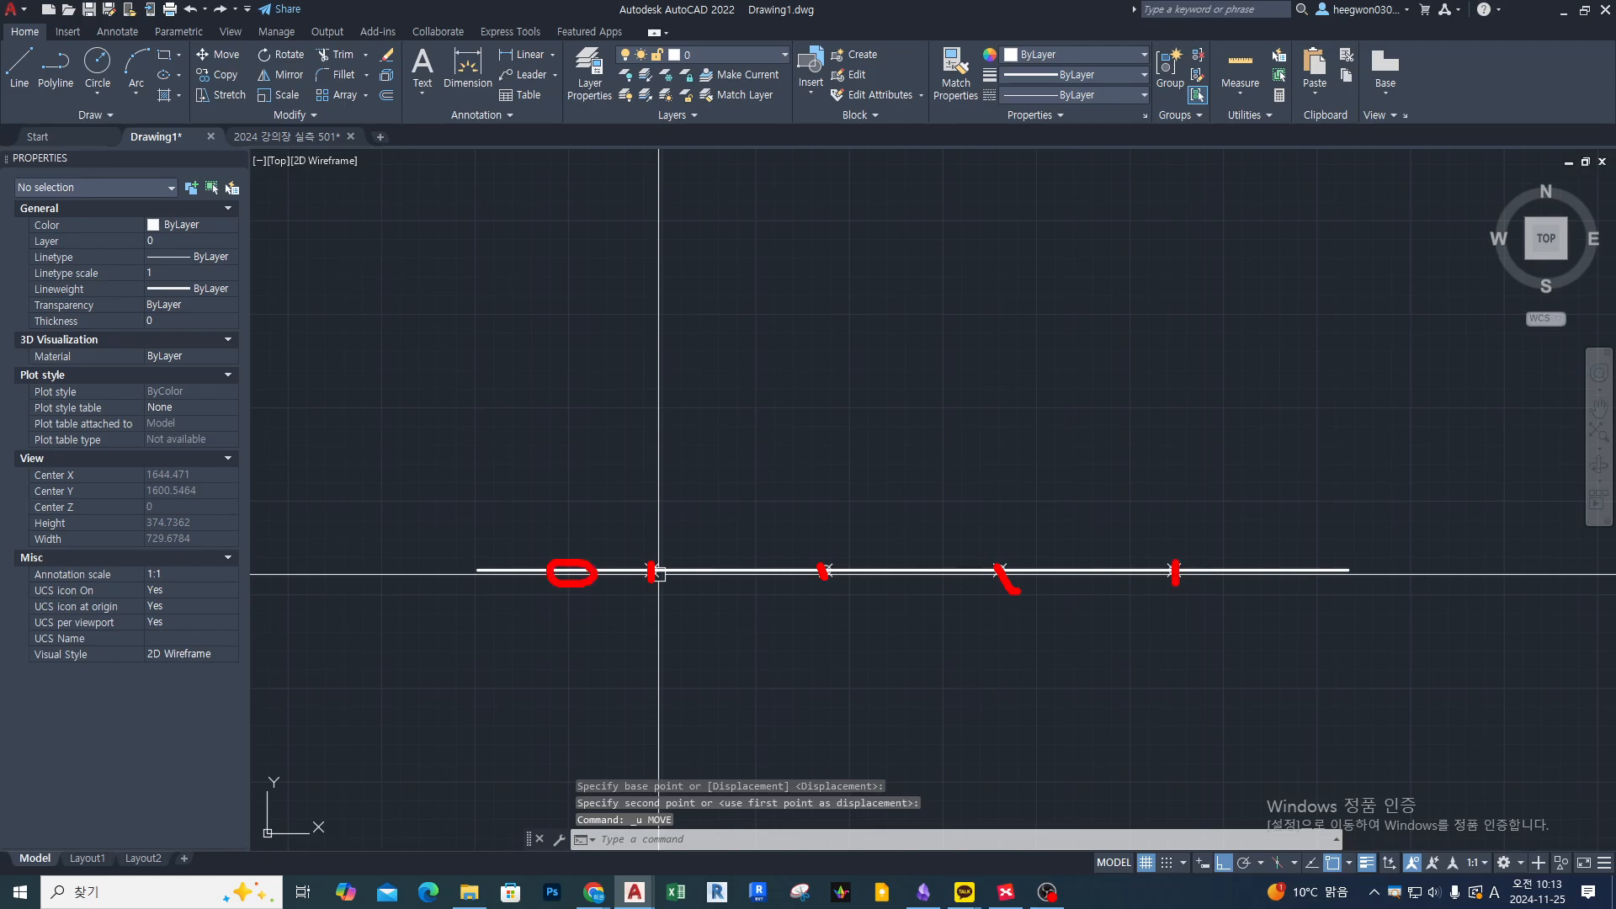
mouse_move(773, 564)
left_mouse_down()
mouse_move(741, 585)
mouse_move(796, 571)
left_mouse_up()
left_click_drag(936, 581, 937, 552)
left_click_drag(1056, 566, 1058, 581)
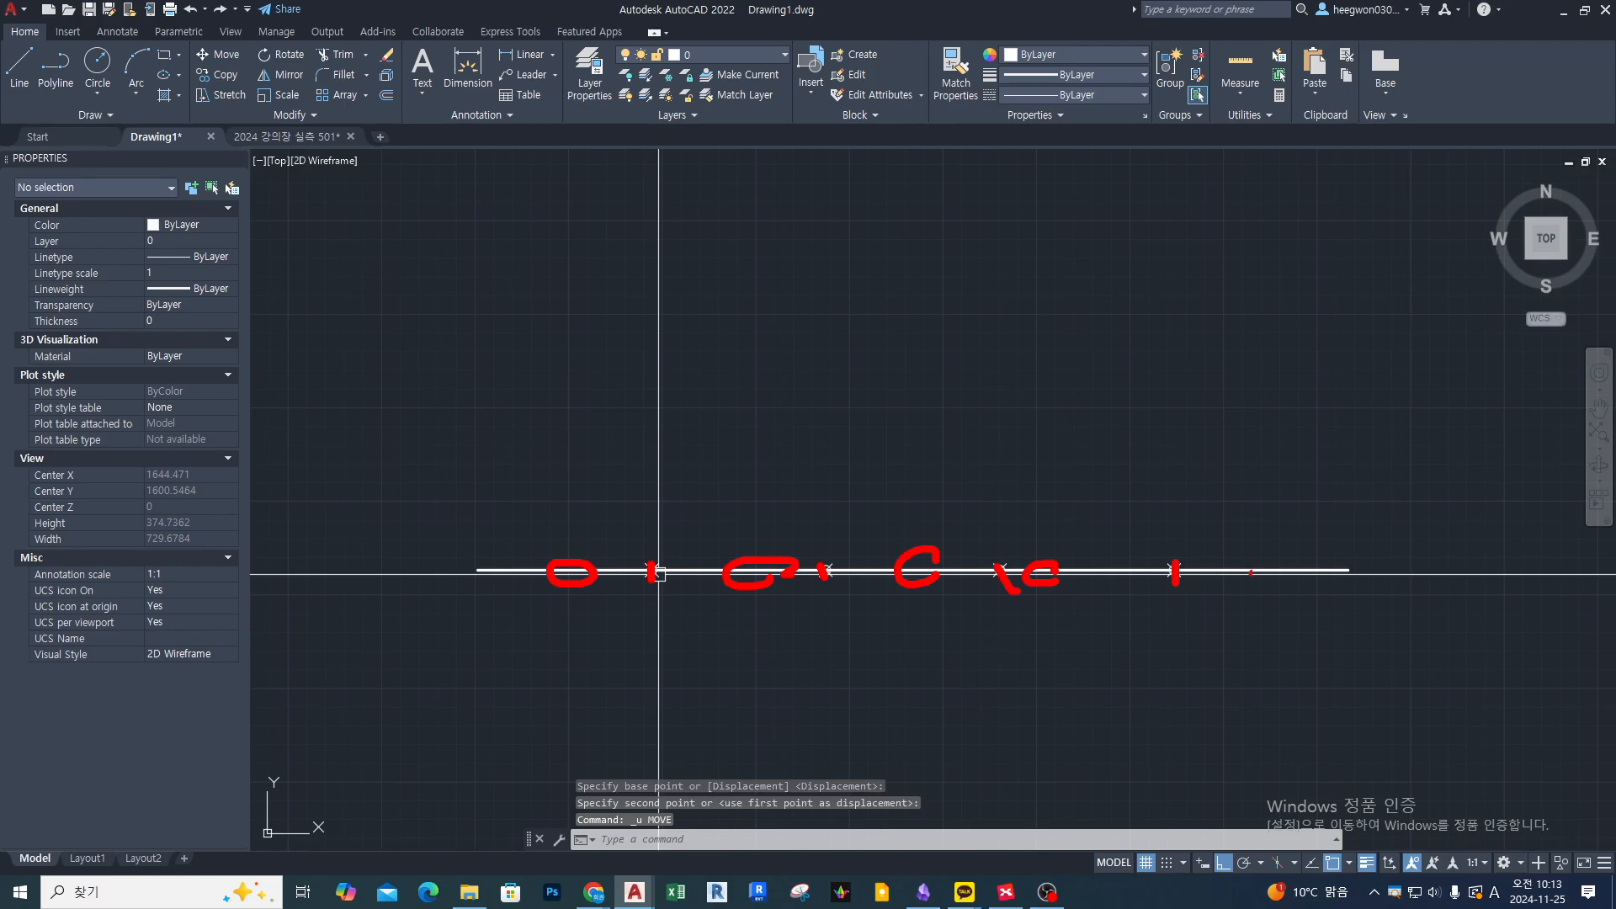
left_click_drag(1263, 558, 1272, 577)
mouse_move(508, 551)
left_mouse_down()
mouse_move(647, 537)
mouse_move(653, 550)
left_mouse_up()
mouse_move(673, 548)
left_mouse_down()
mouse_move(717, 521)
mouse_move(804, 541)
left_mouse_up()
mouse_move(832, 557)
left_mouse_down()
mouse_move(839, 541)
mouse_move(981, 559)
mouse_move(1337, 547)
left_mouse_up()
key("Escape")
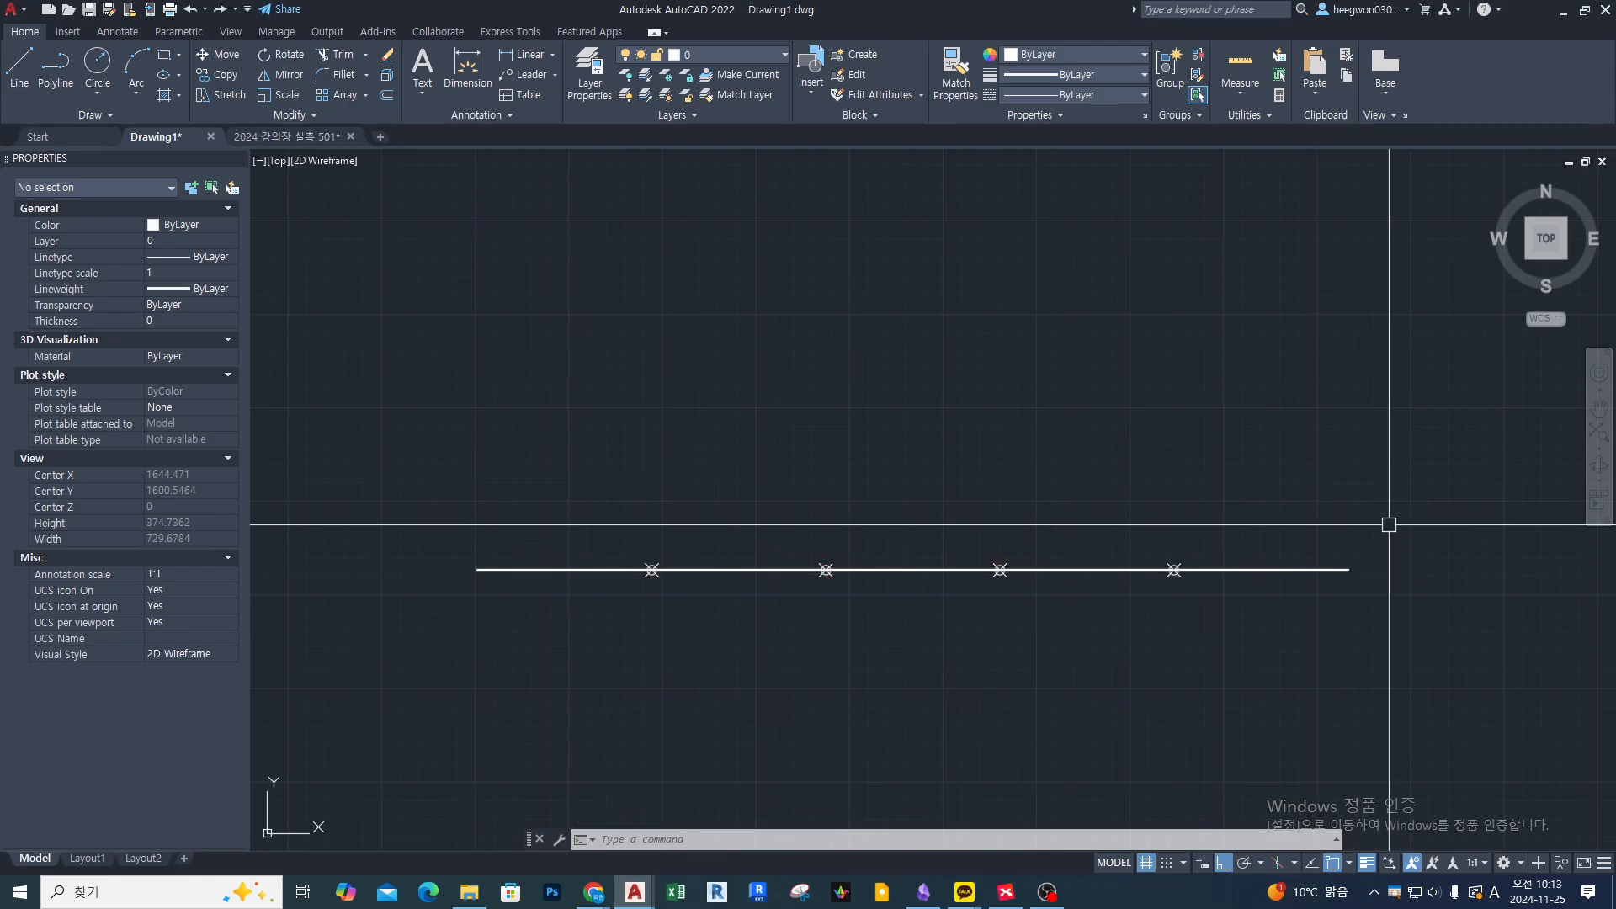
Copy the divided horizontal line straight up to place a plain parallel line above it.
type("copy")
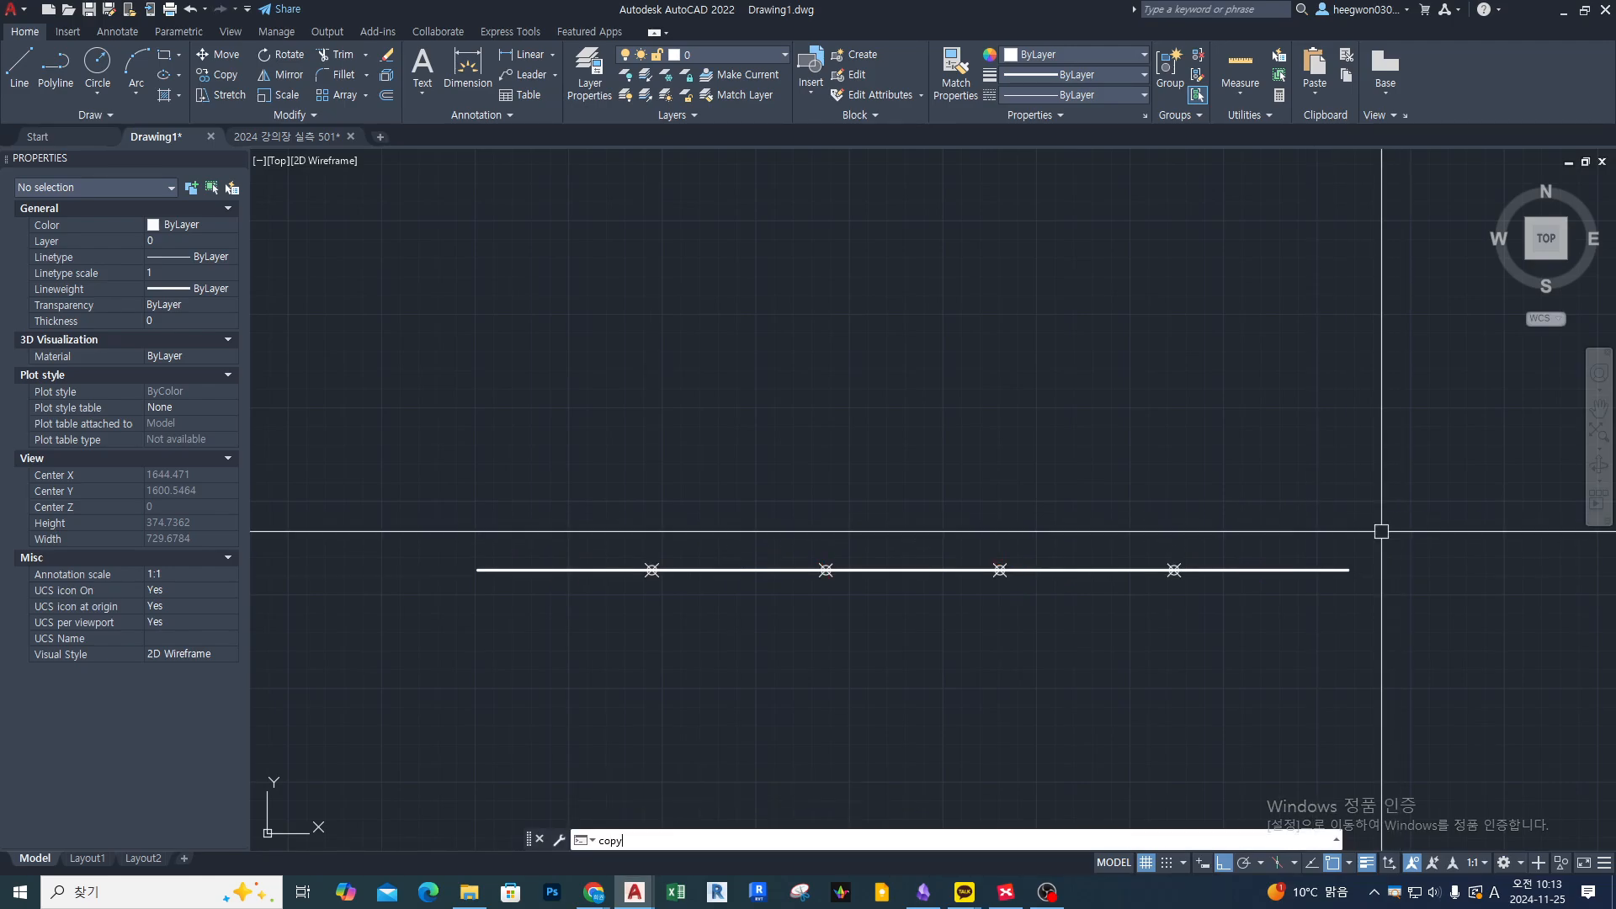
key("Return")
left_click(940, 570)
key("Return")
left_click(913, 570)
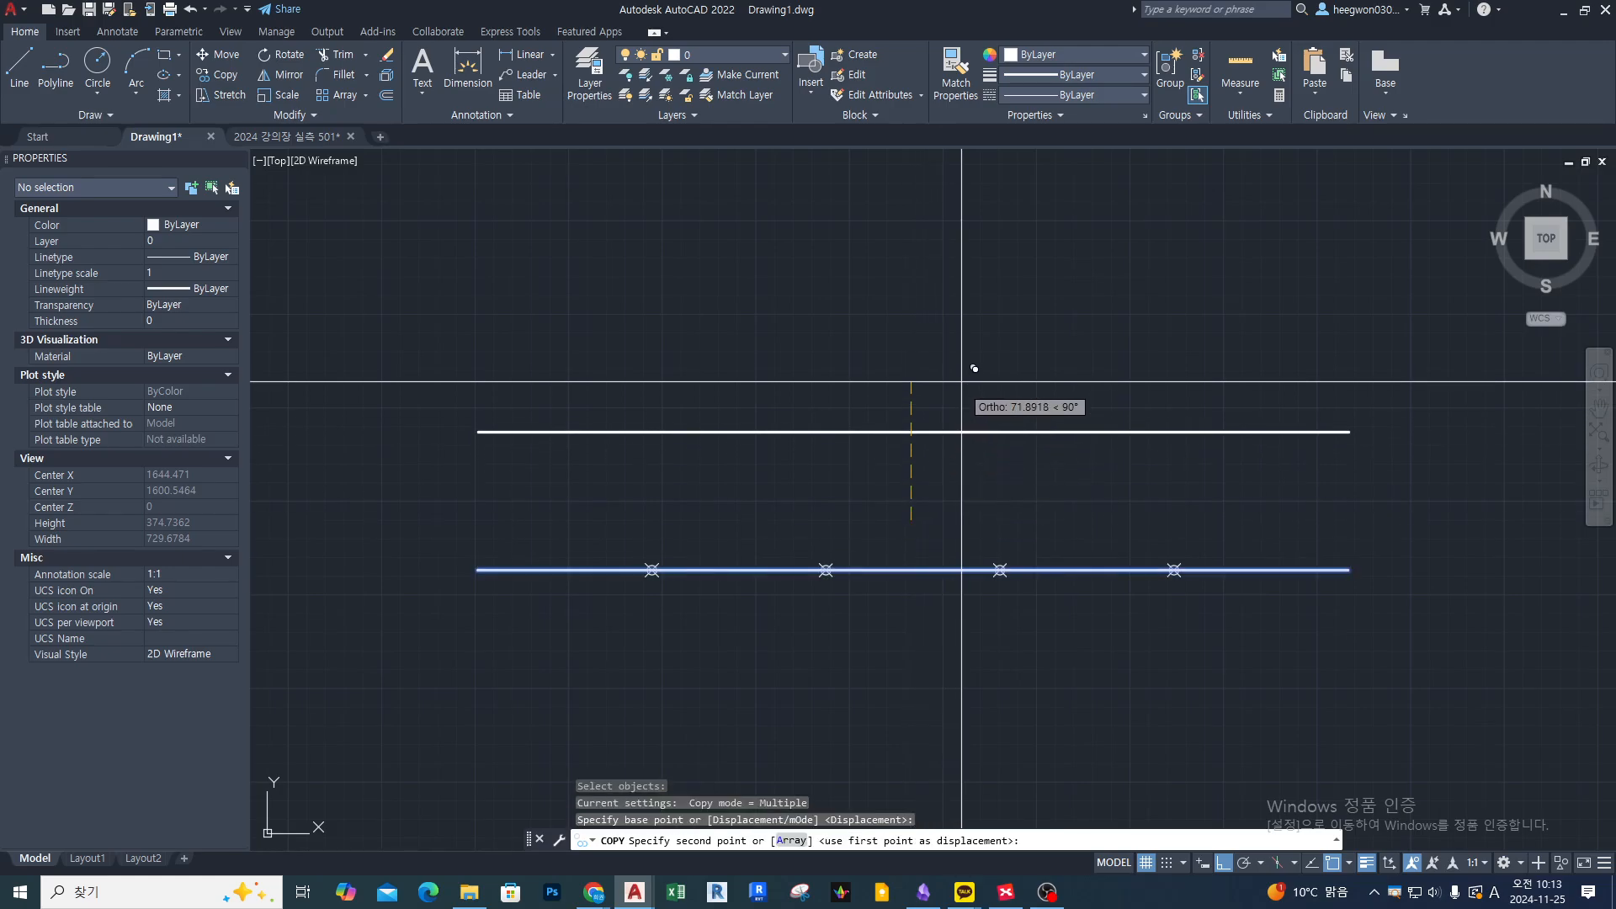
left_click(913, 419)
key("Escape")
key("Escape")
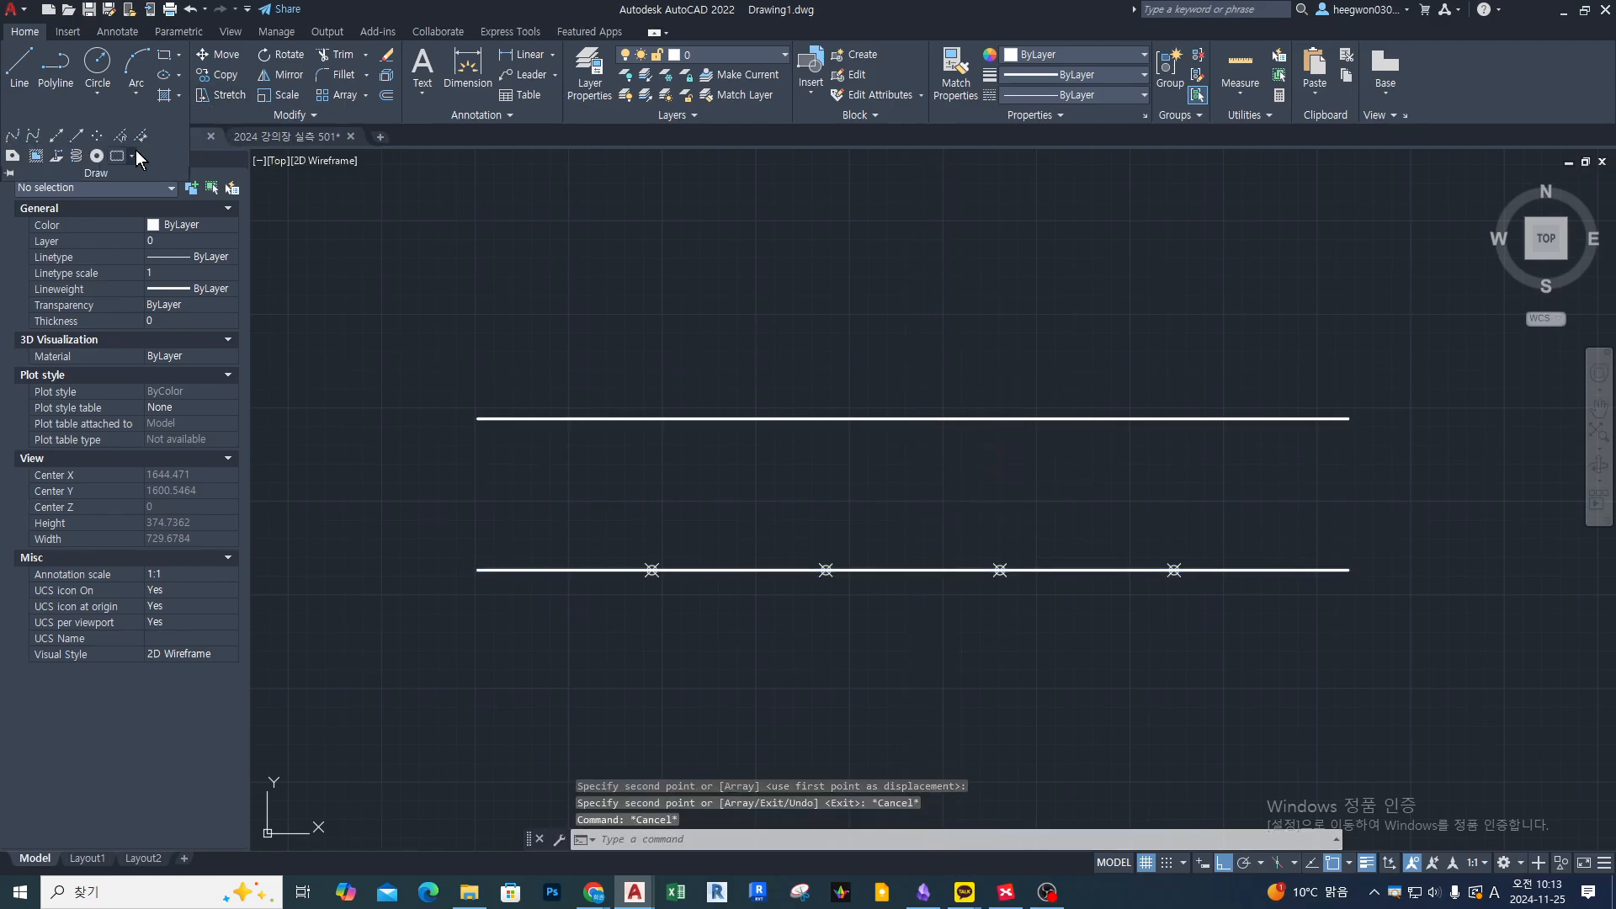
Place point markers every 100 units along the upper line using the Measure command.
type("me")
key("Return")
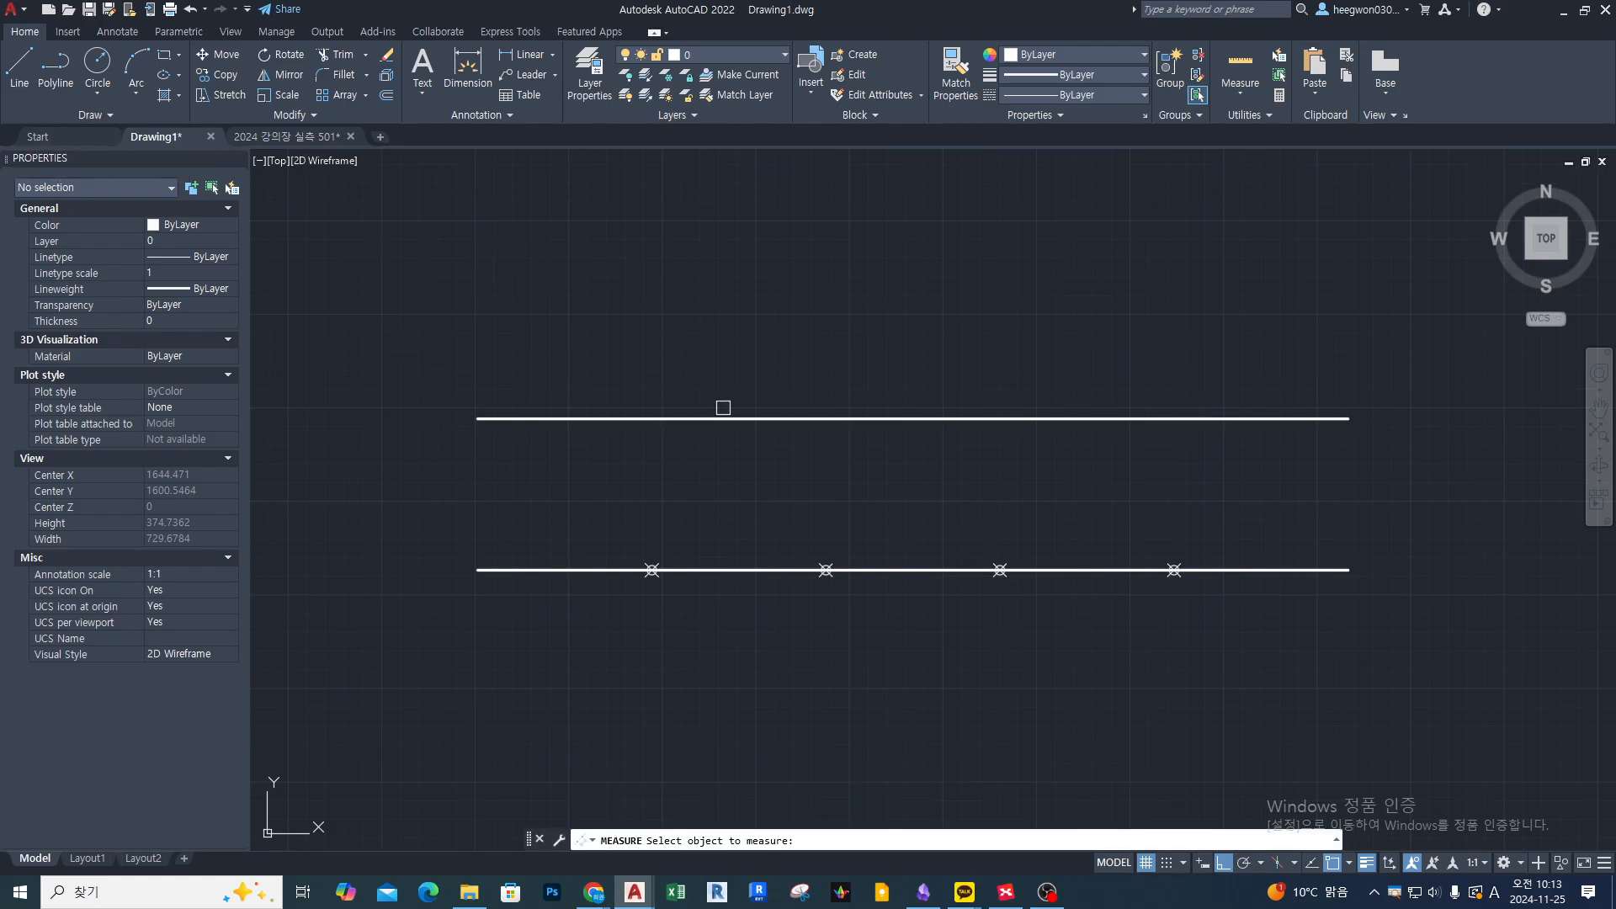
left_click(716, 418)
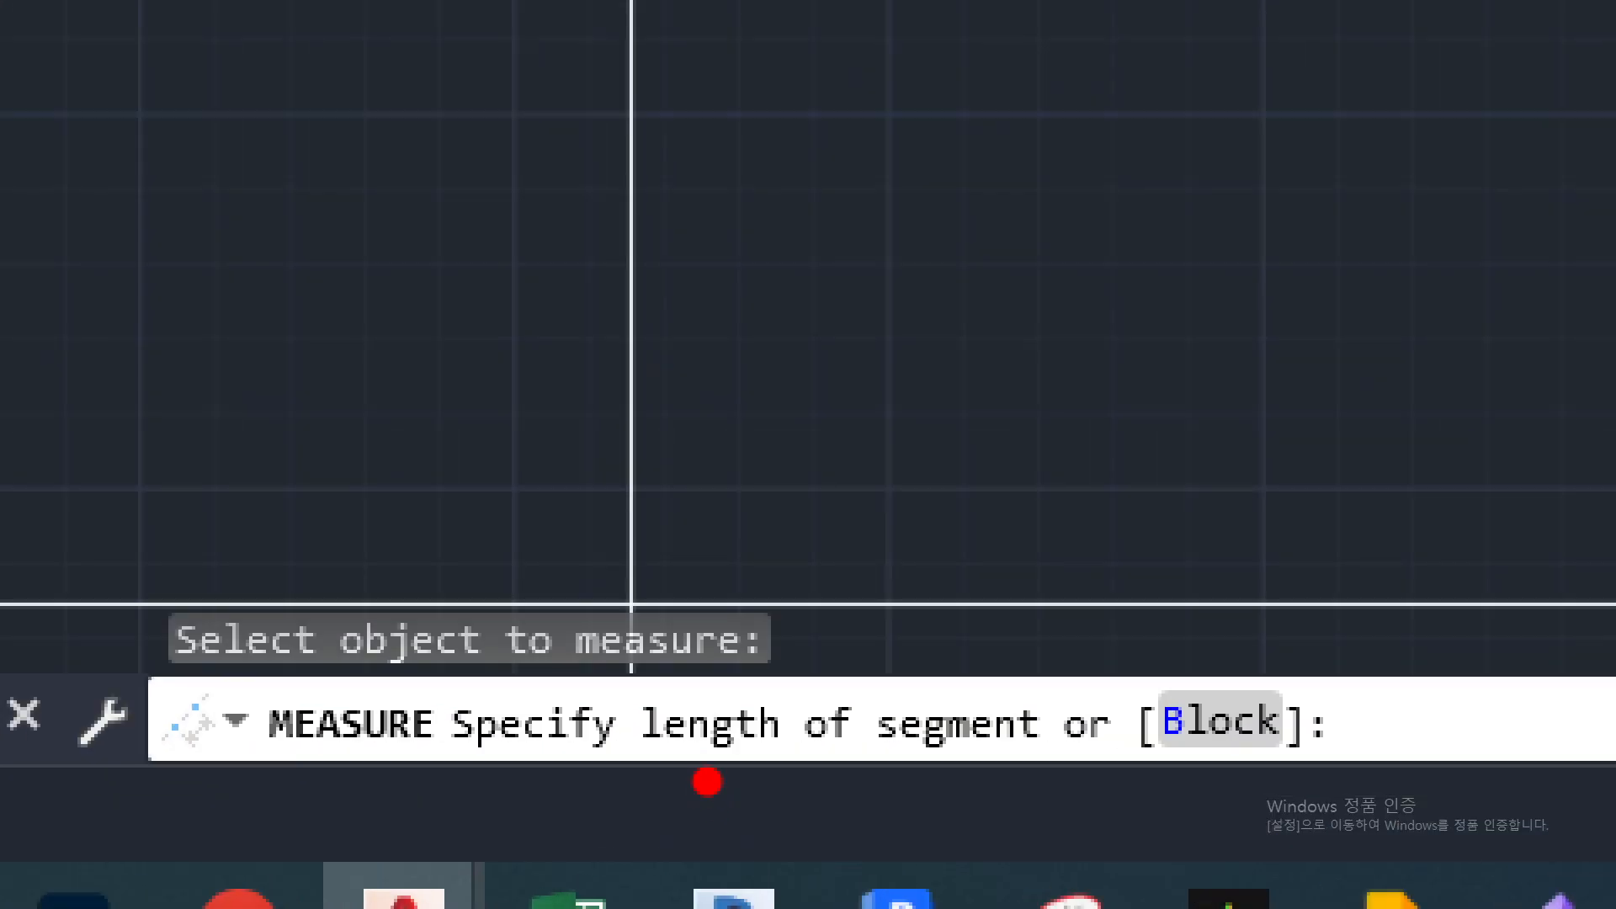
left_click_drag(623, 756, 1060, 764)
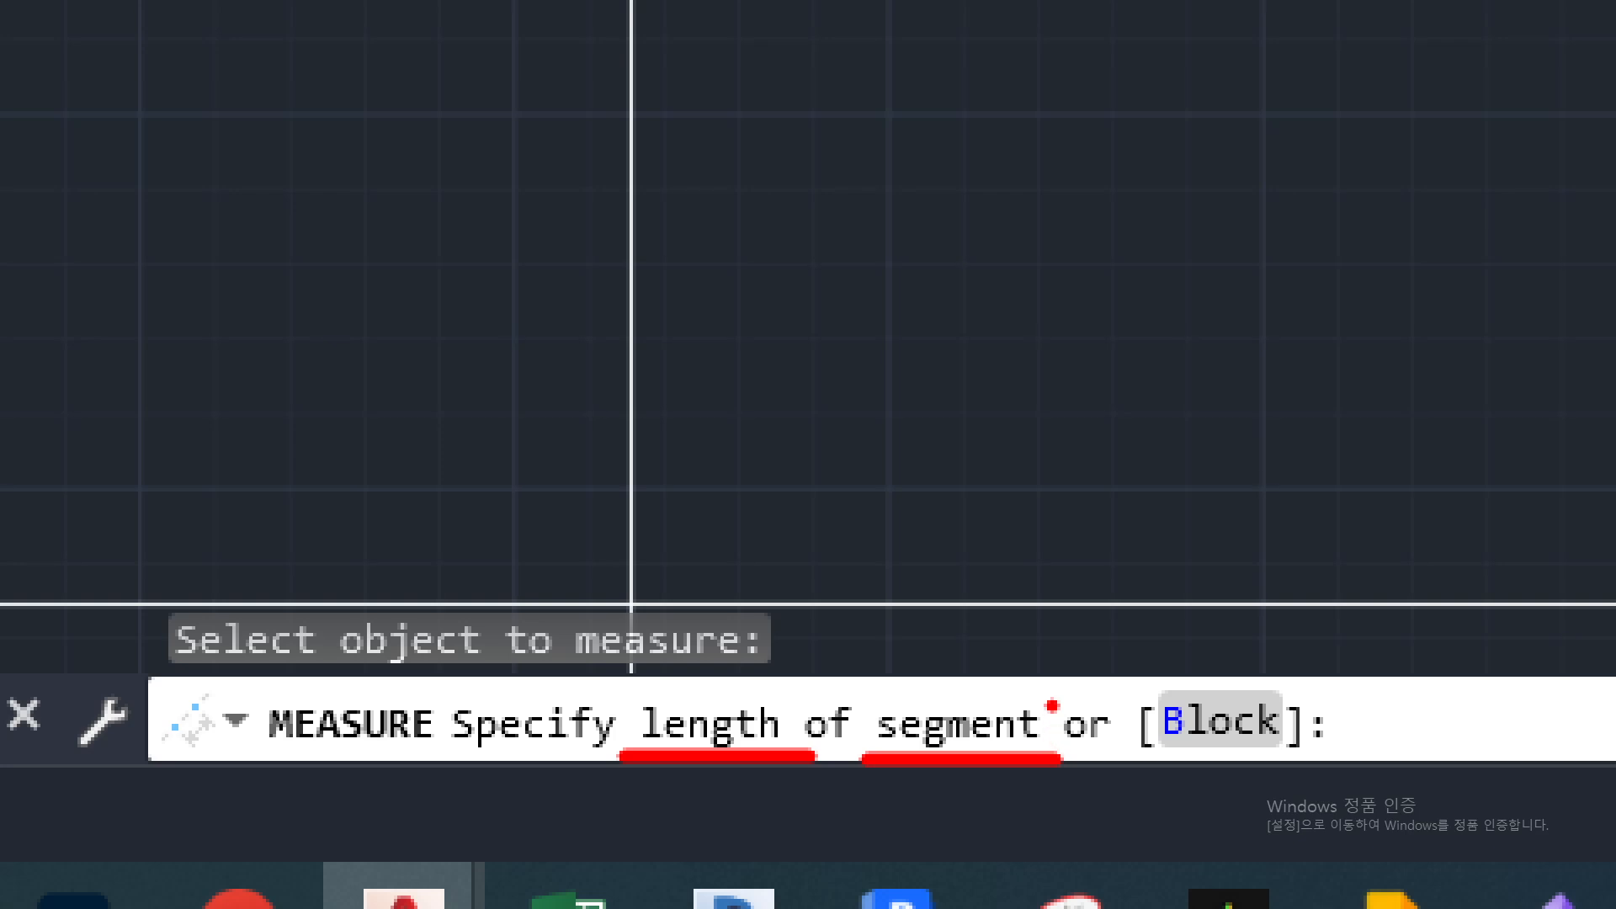
key("Escape")
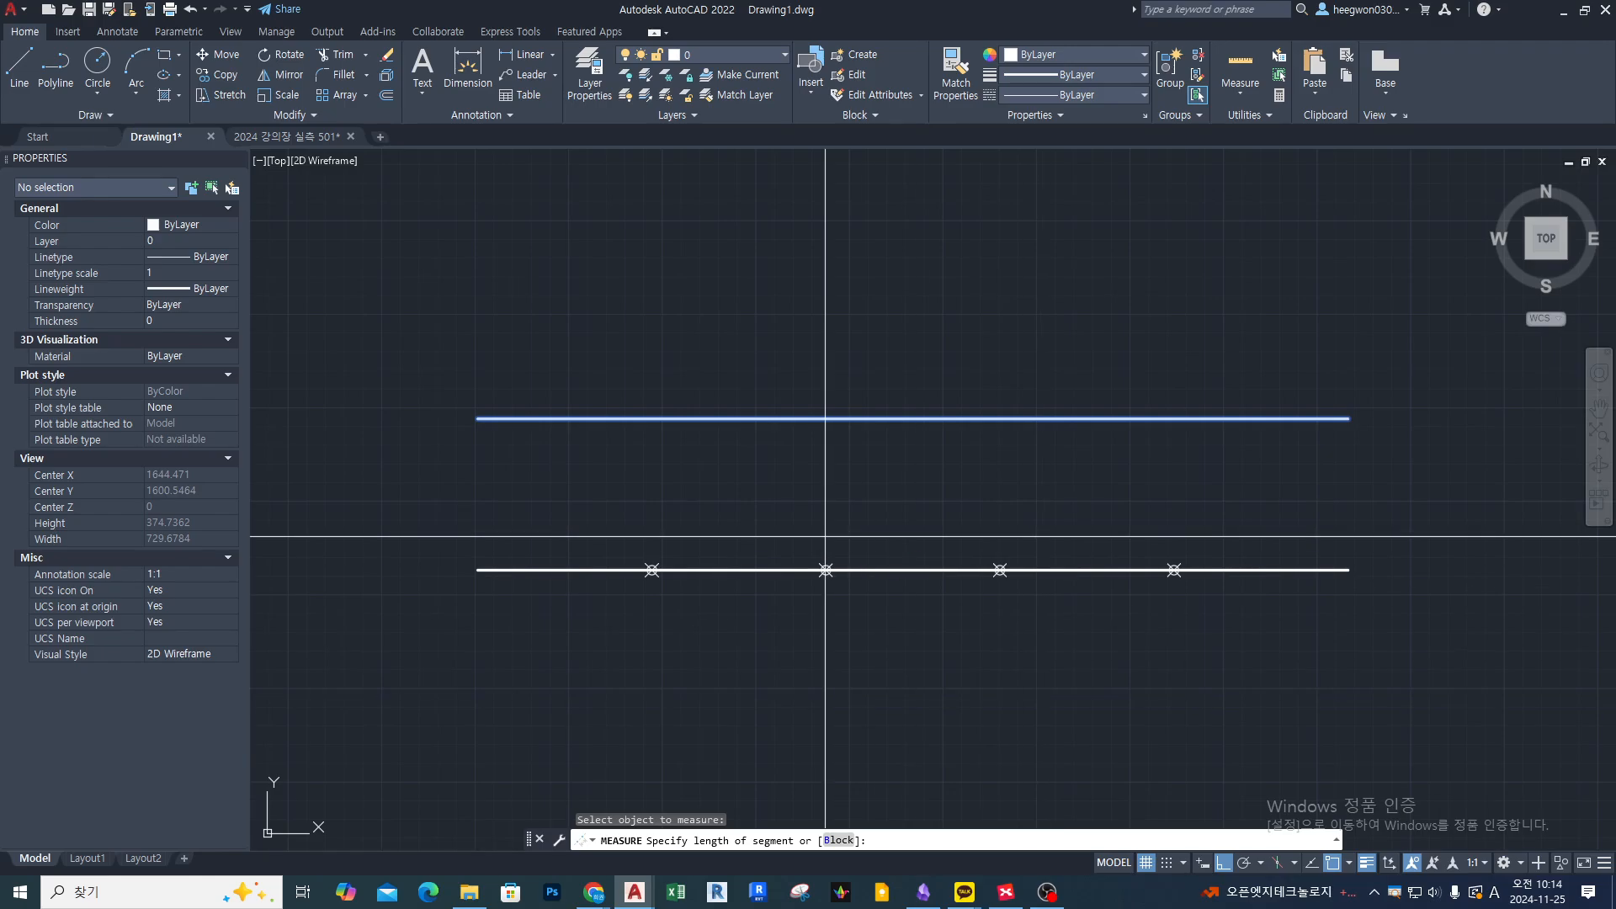
type("100")
key("Return")
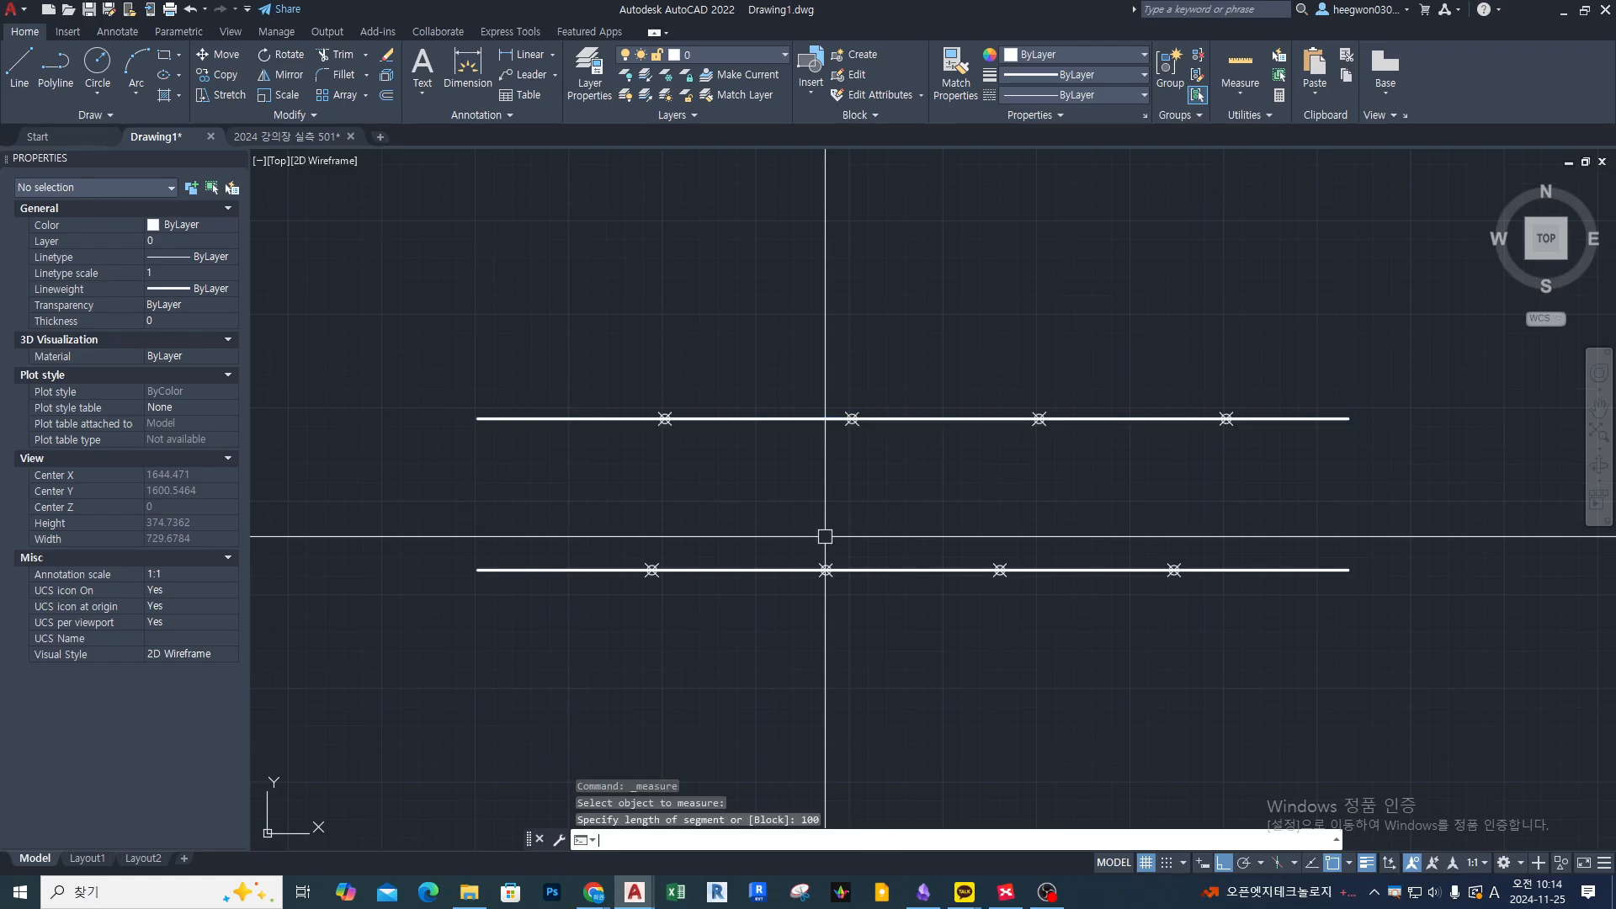
key("Escape")
key("Escape")
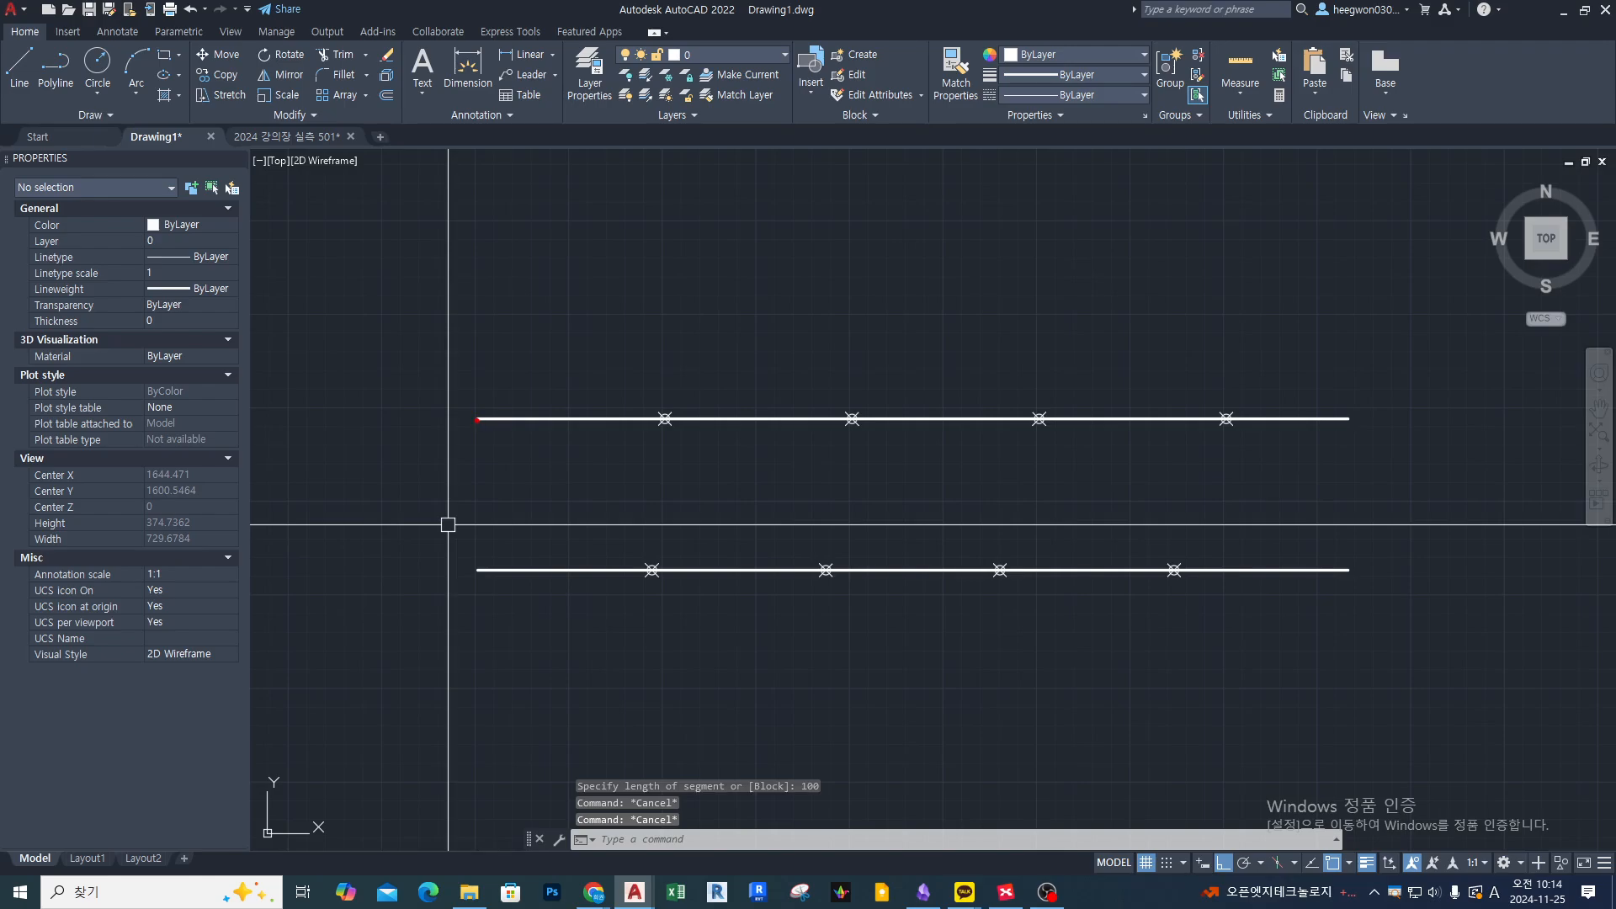
mouse_move(476, 419)
left_mouse_down()
mouse_move(909, 379)
mouse_move(1060, 424)
mouse_move(1195, 397)
mouse_move(1225, 423)
mouse_move(1357, 419)
mouse_move(1332, 409)
mouse_move(1319, 444)
left_mouse_up()
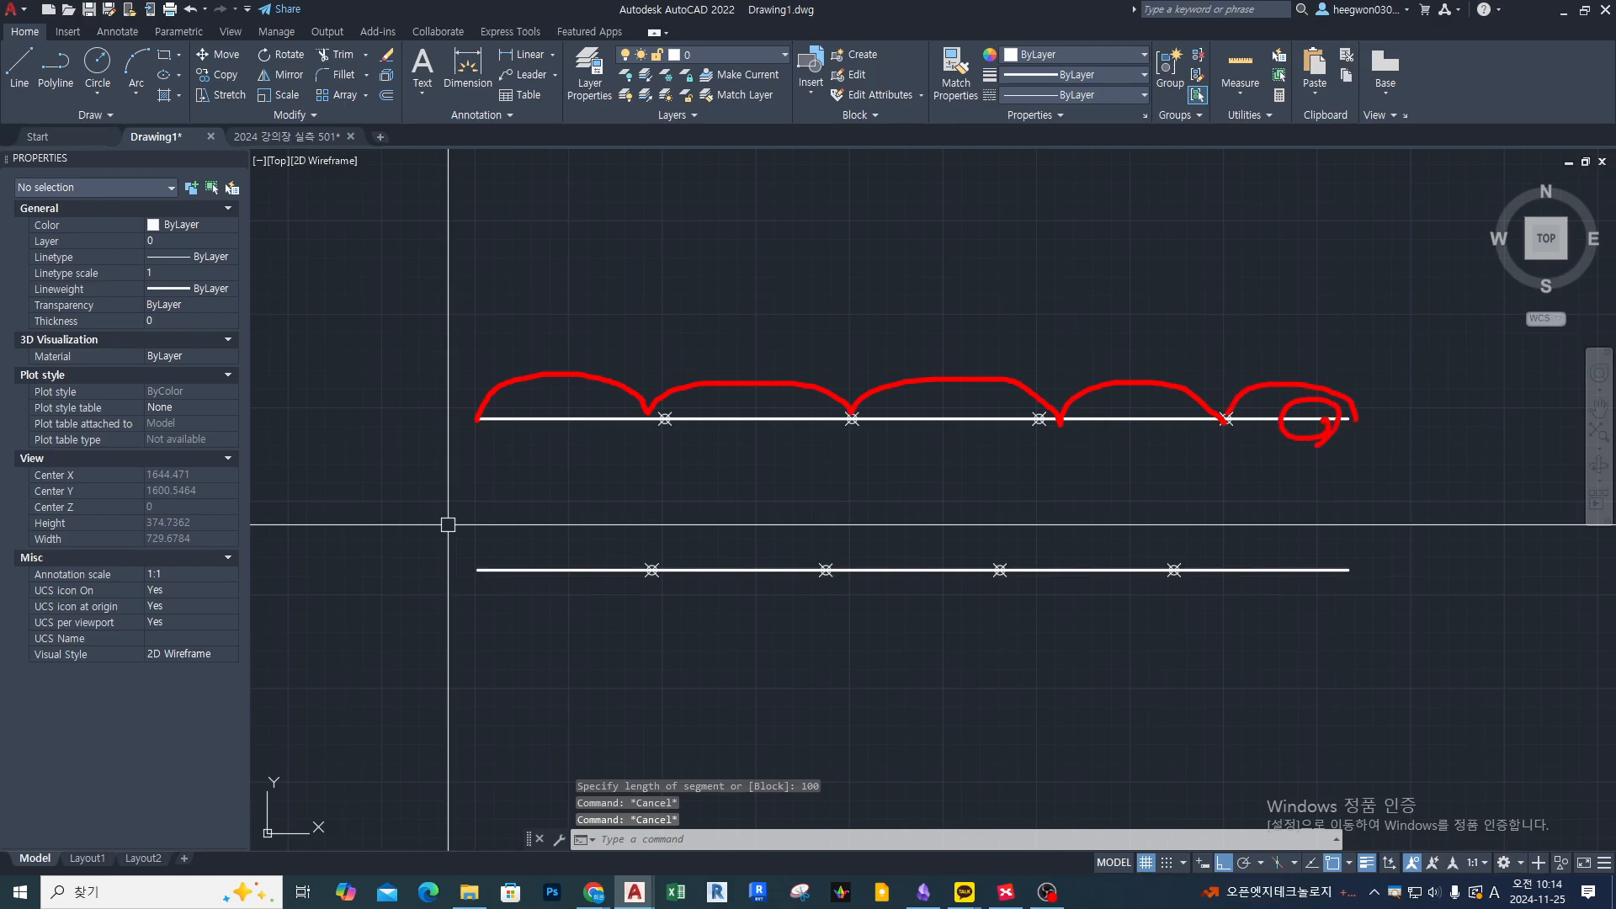
left_click_drag(1292, 369, 1363, 340)
key("Escape")
key("Escape")
key("Escape")
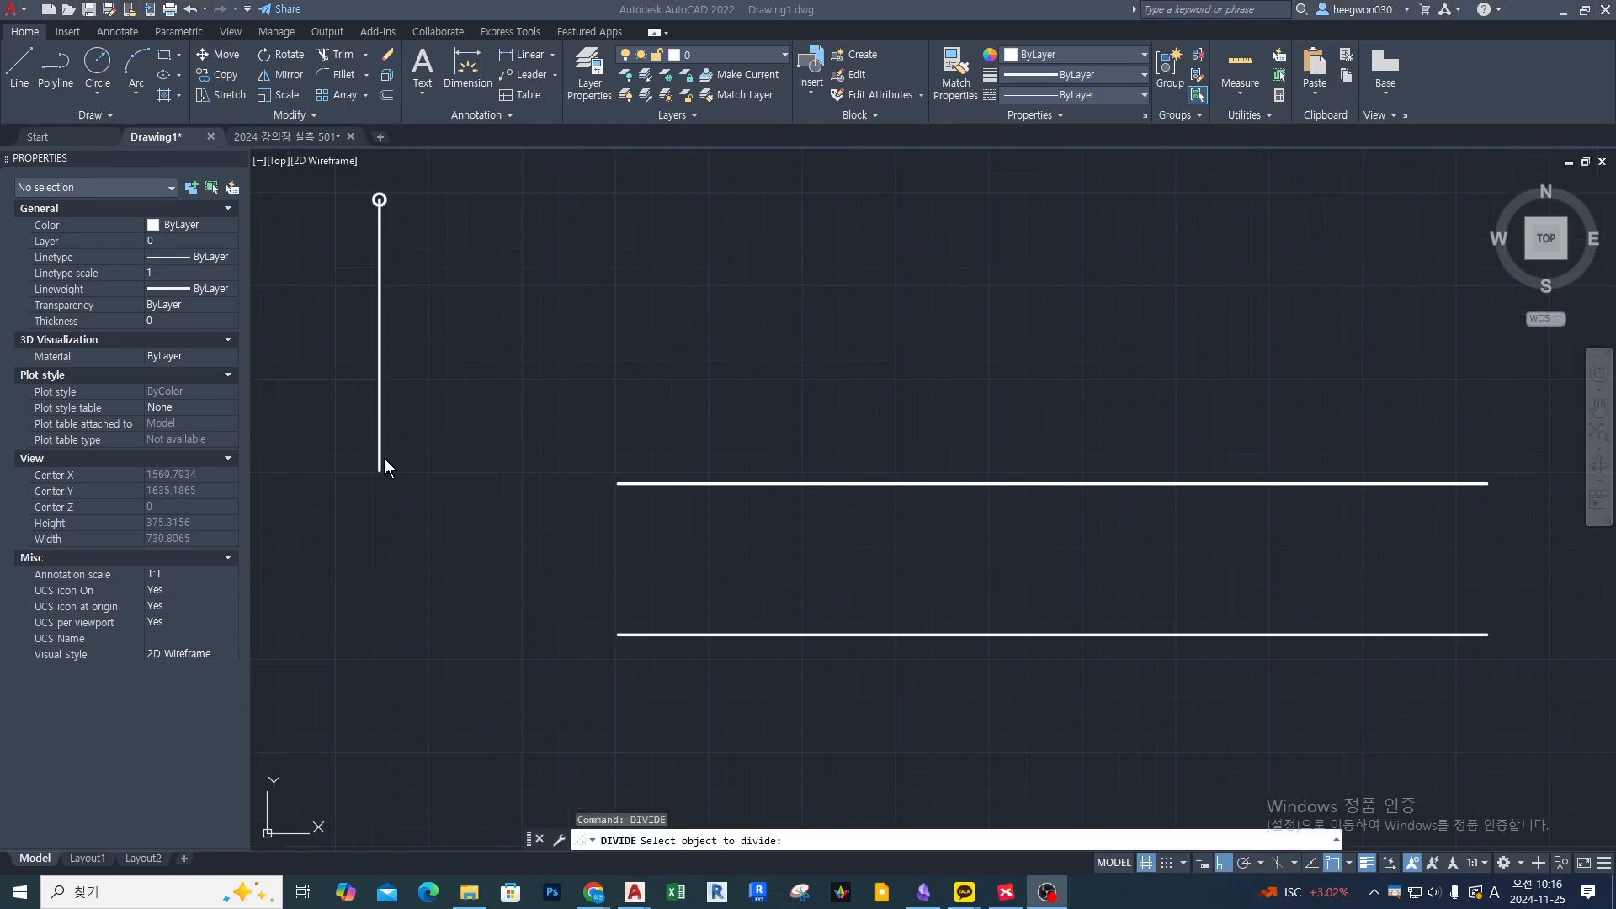
Divide the lower horizontal line into 6 segments with block a1 at each division, aligned with the line.
mouse_move(391, 503)
left_mouse_down()
mouse_move(362, 488)
mouse_move(426, 433)
mouse_move(379, 471)
left_mouse_up()
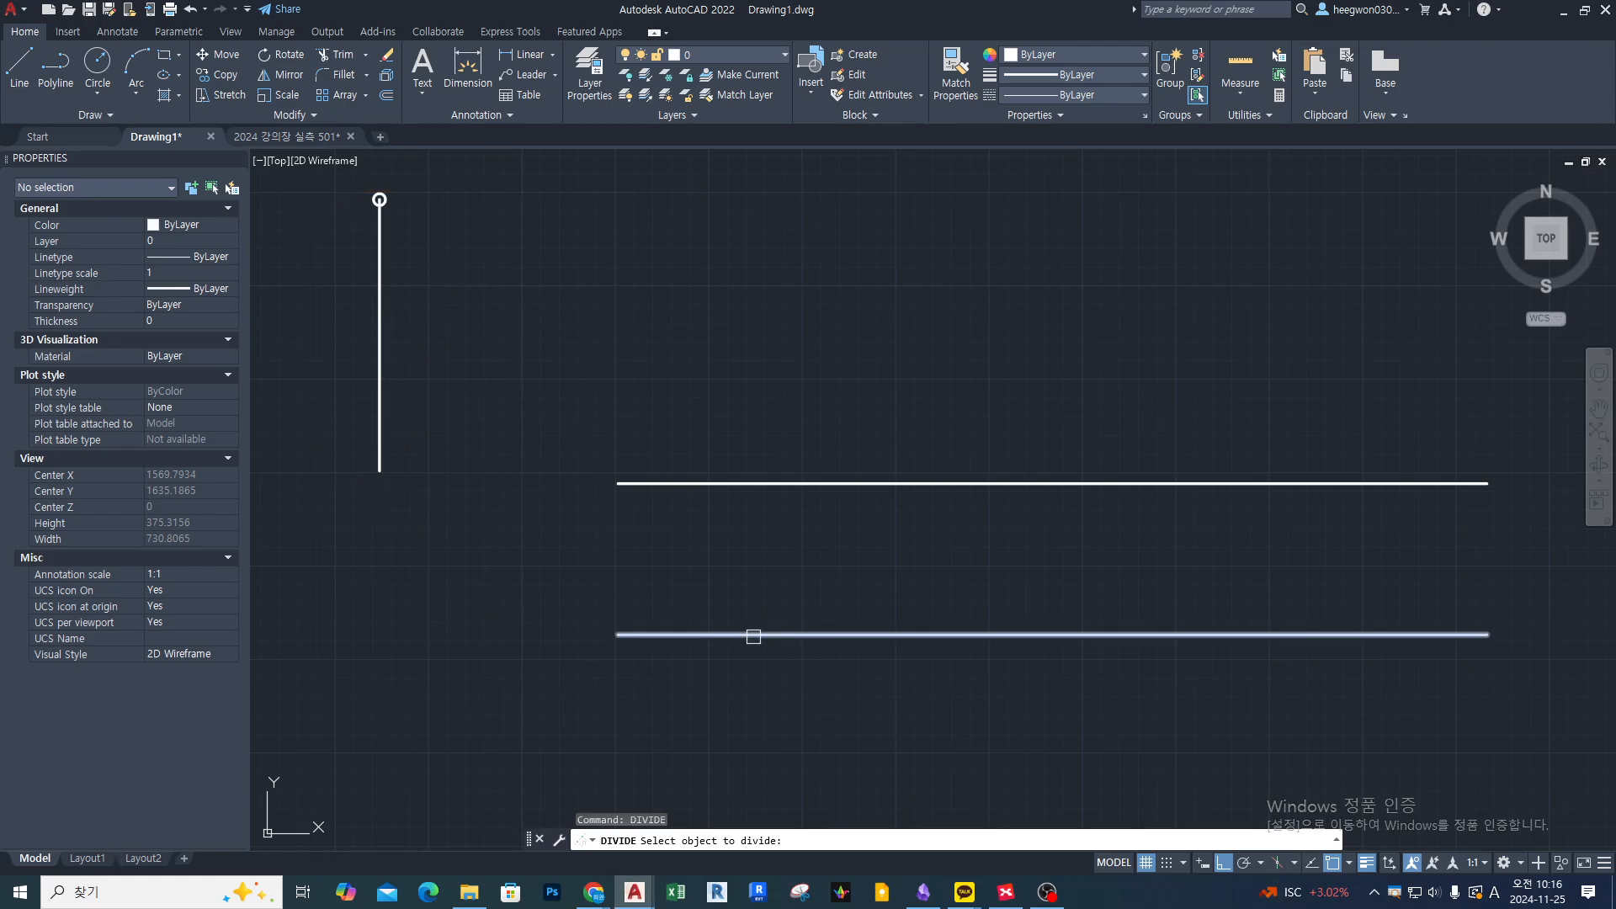
left_click(753, 635)
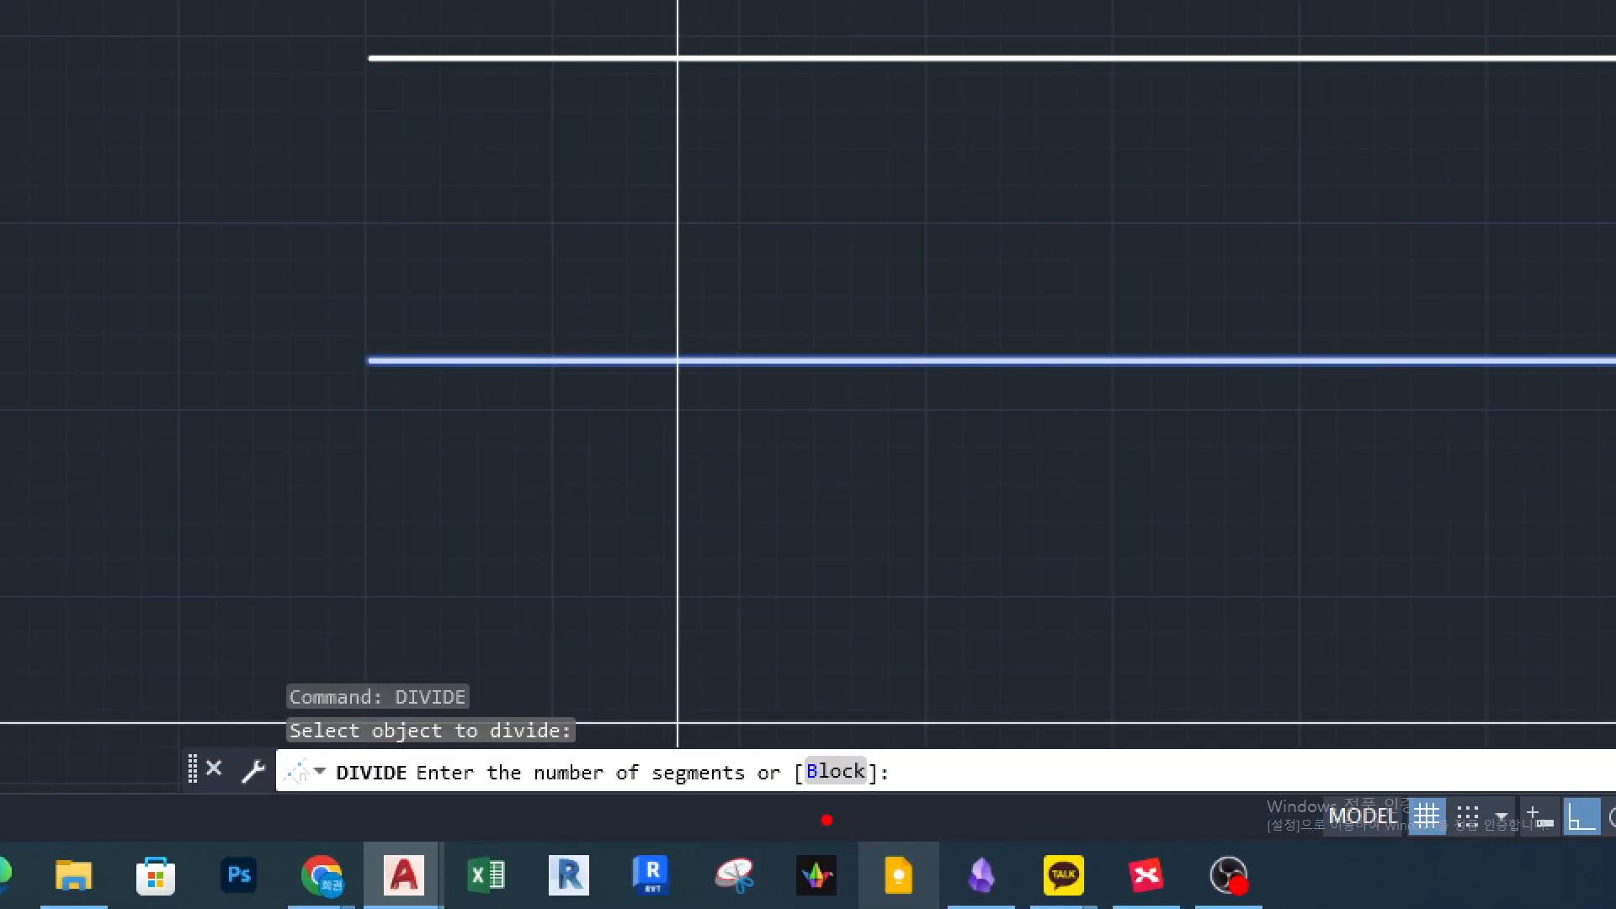
left_click_drag(777, 816, 896, 734, "ctrl")
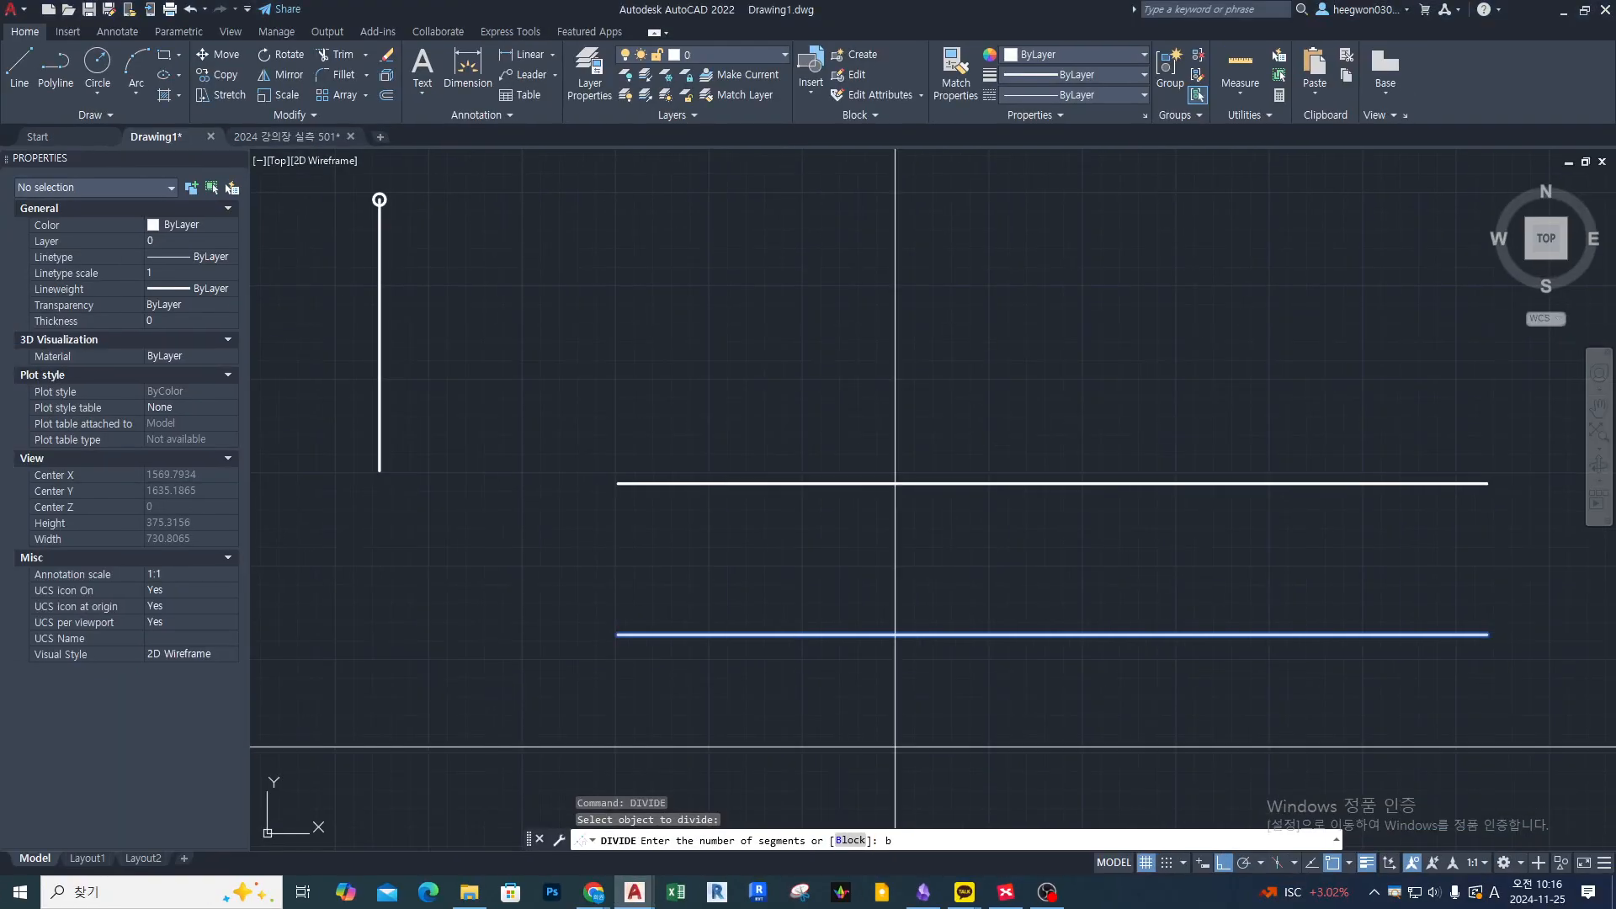
key("Return")
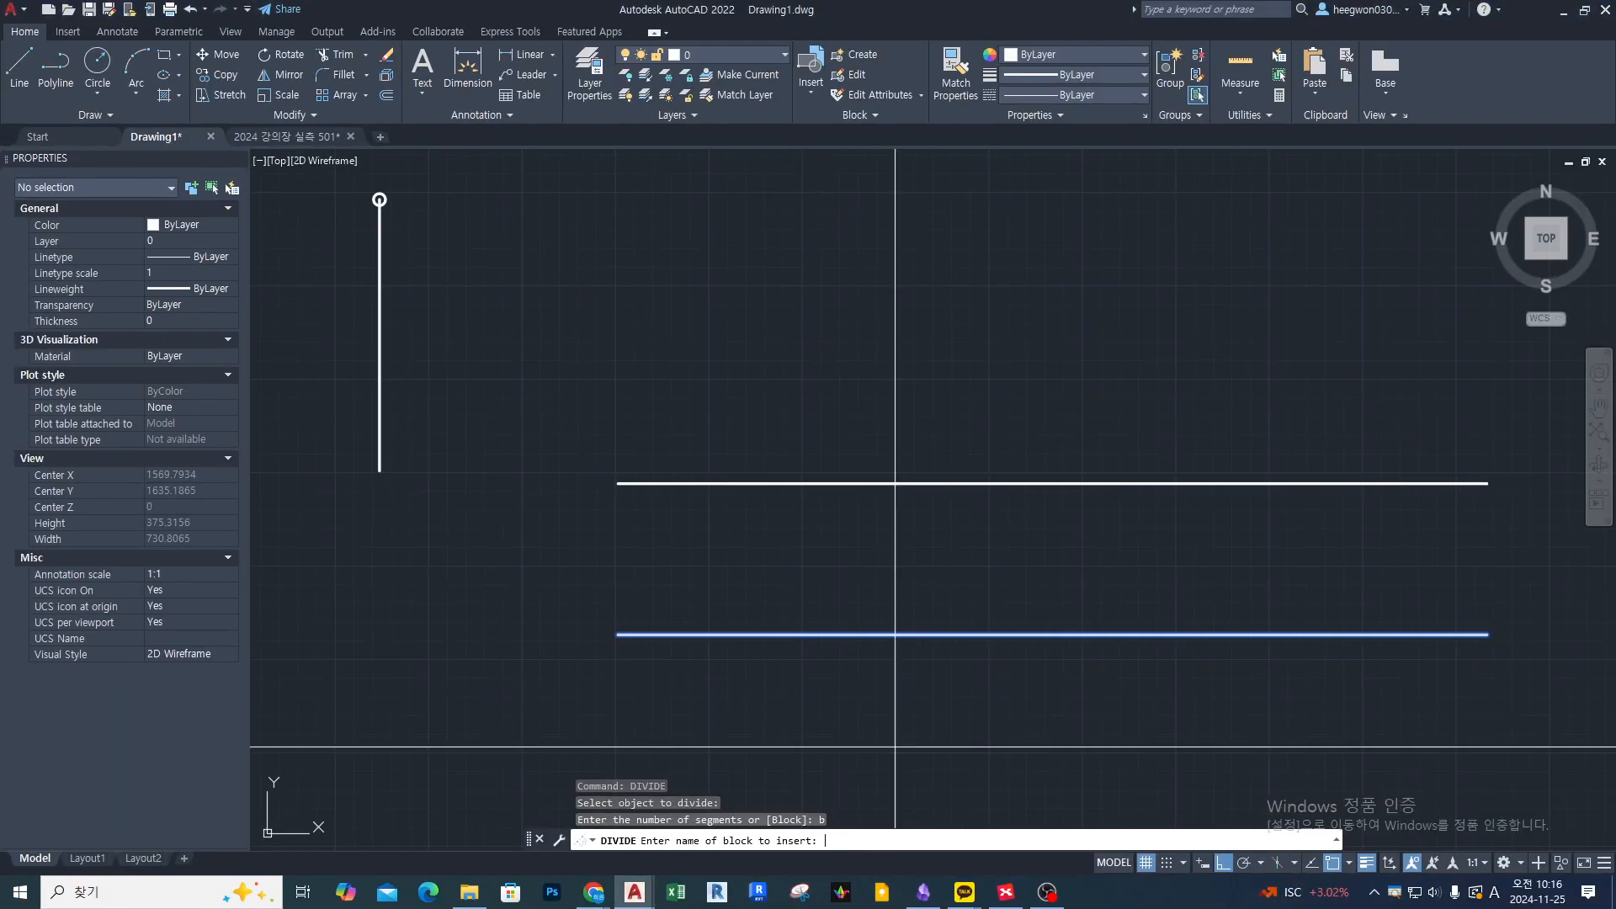
type("a1")
key("Return")
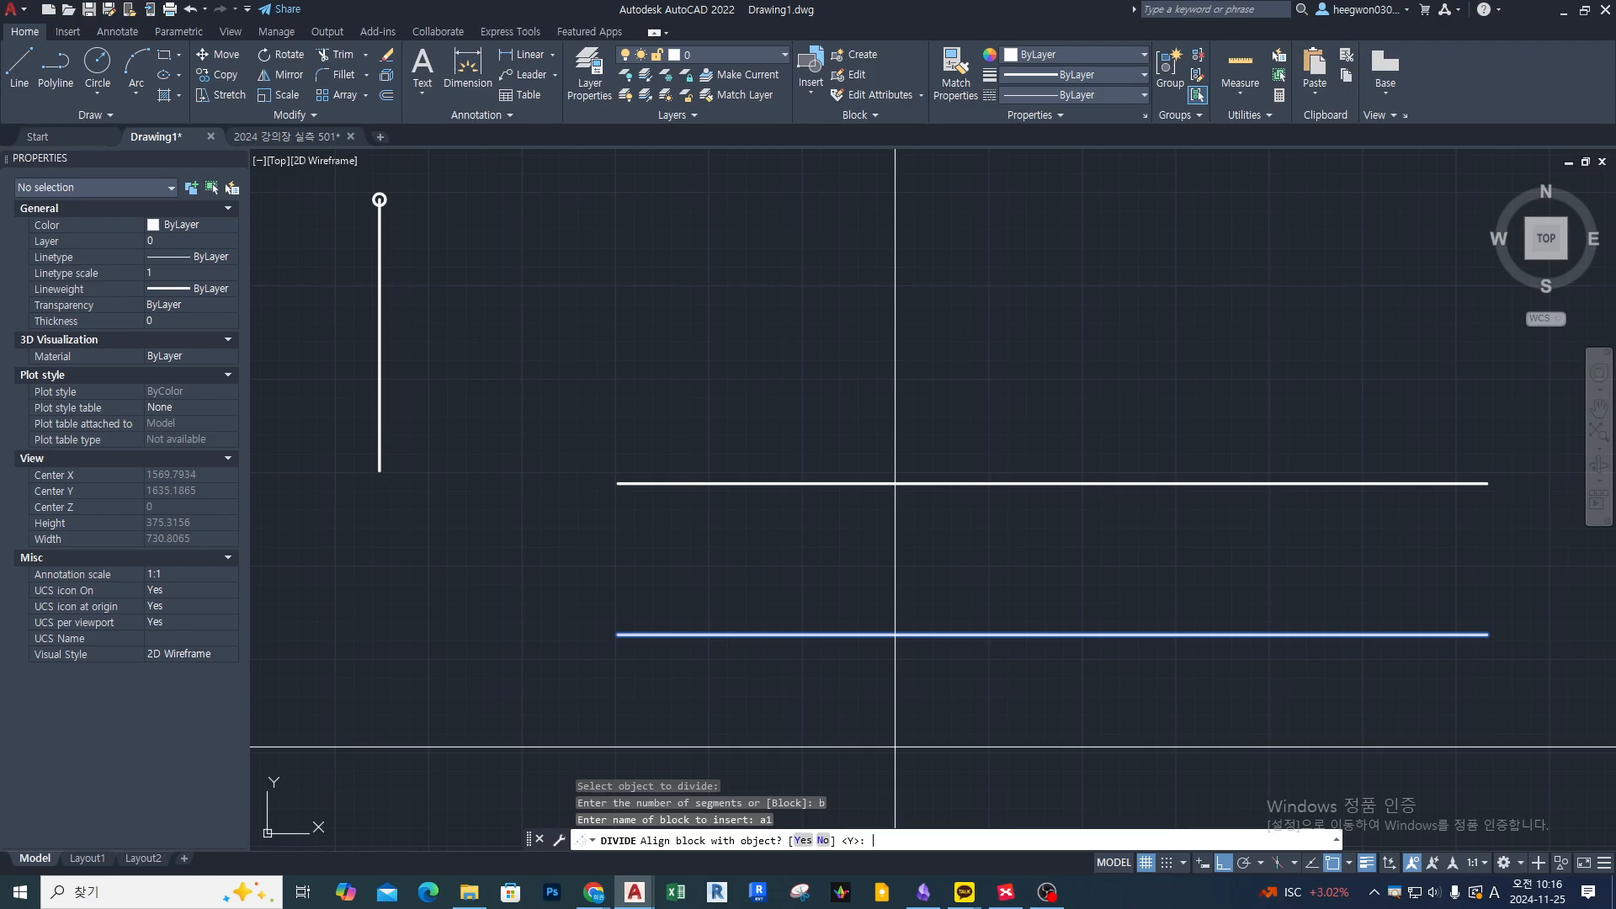
key("Return")
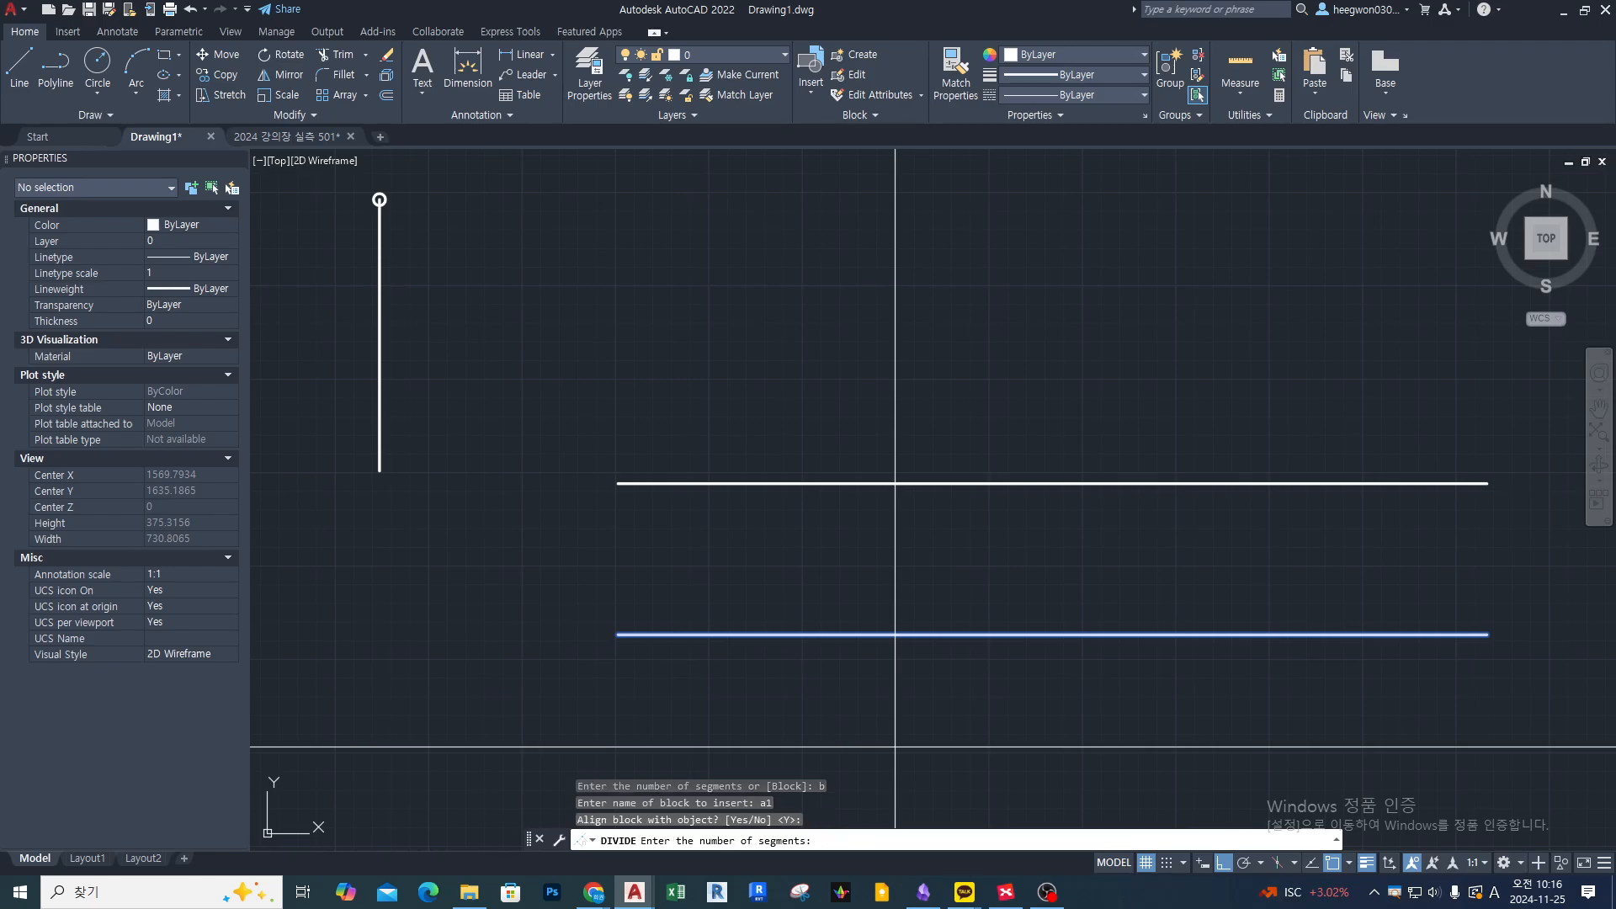
type("6")
key("Return")
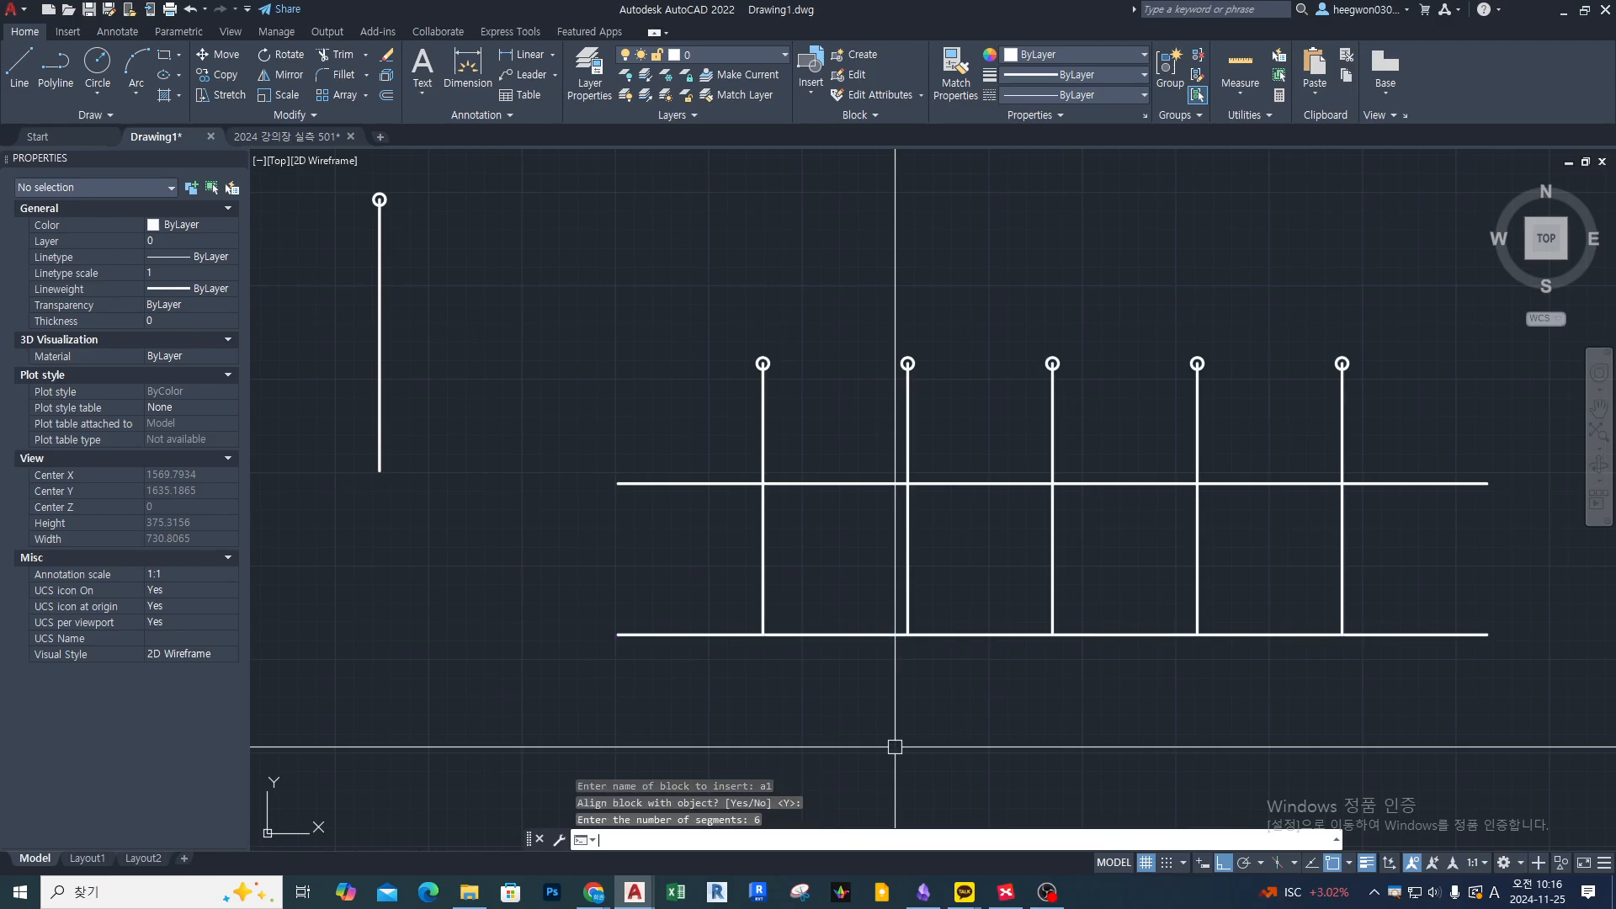
key("Escape")
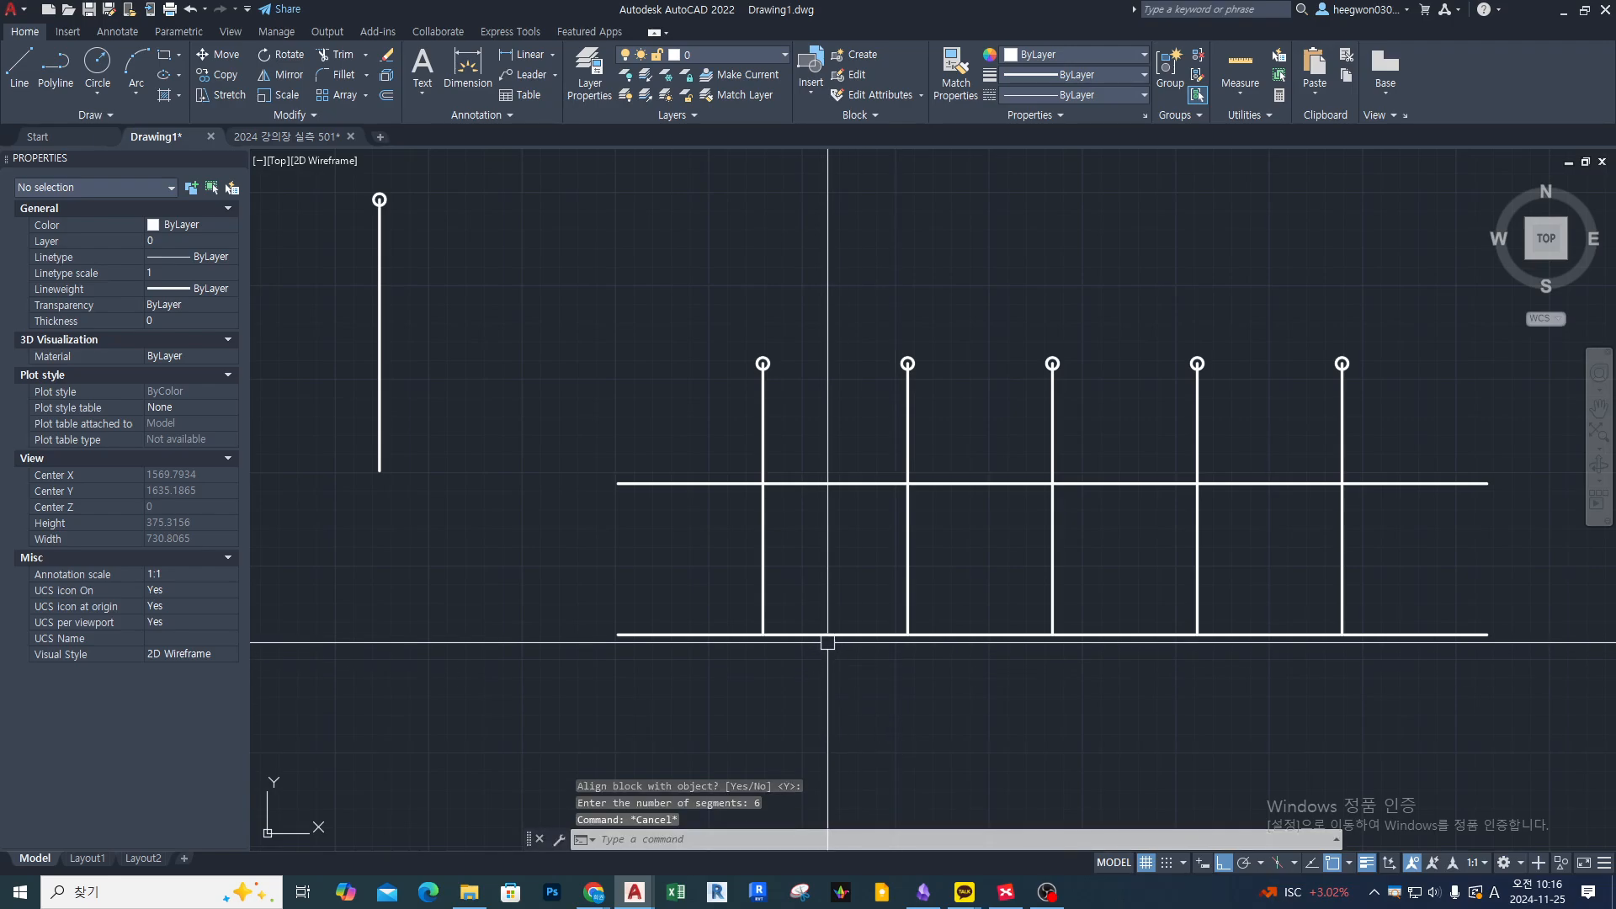
Inspect the properties of the divided lower line and of its leftmost inserted block.
left_click(831, 633)
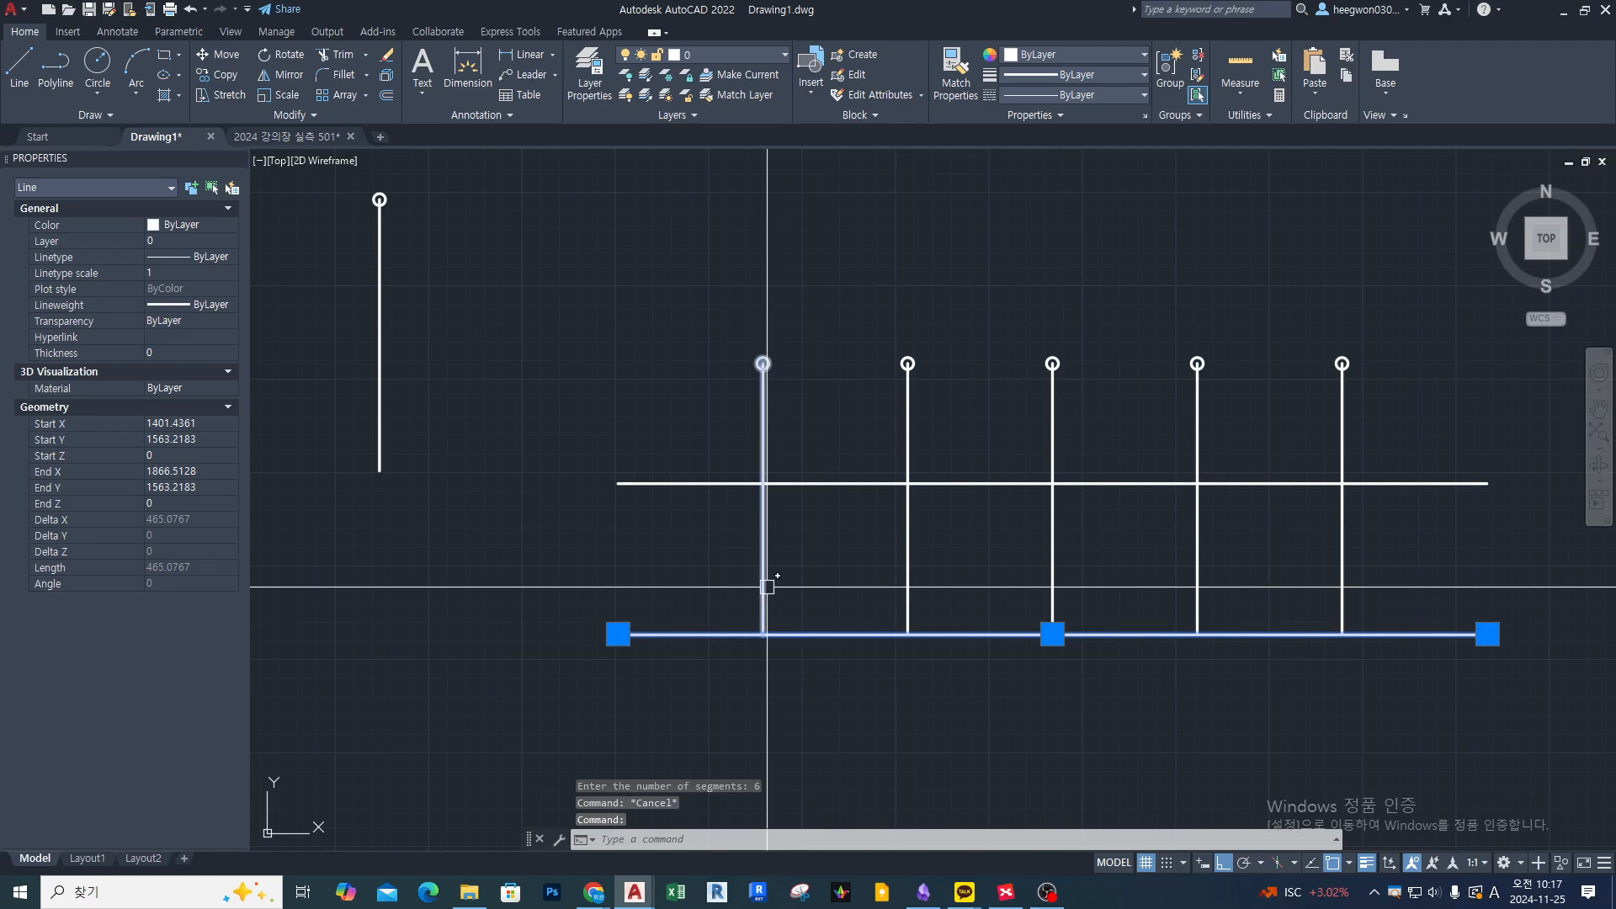
key("Escape")
left_click(763, 552)
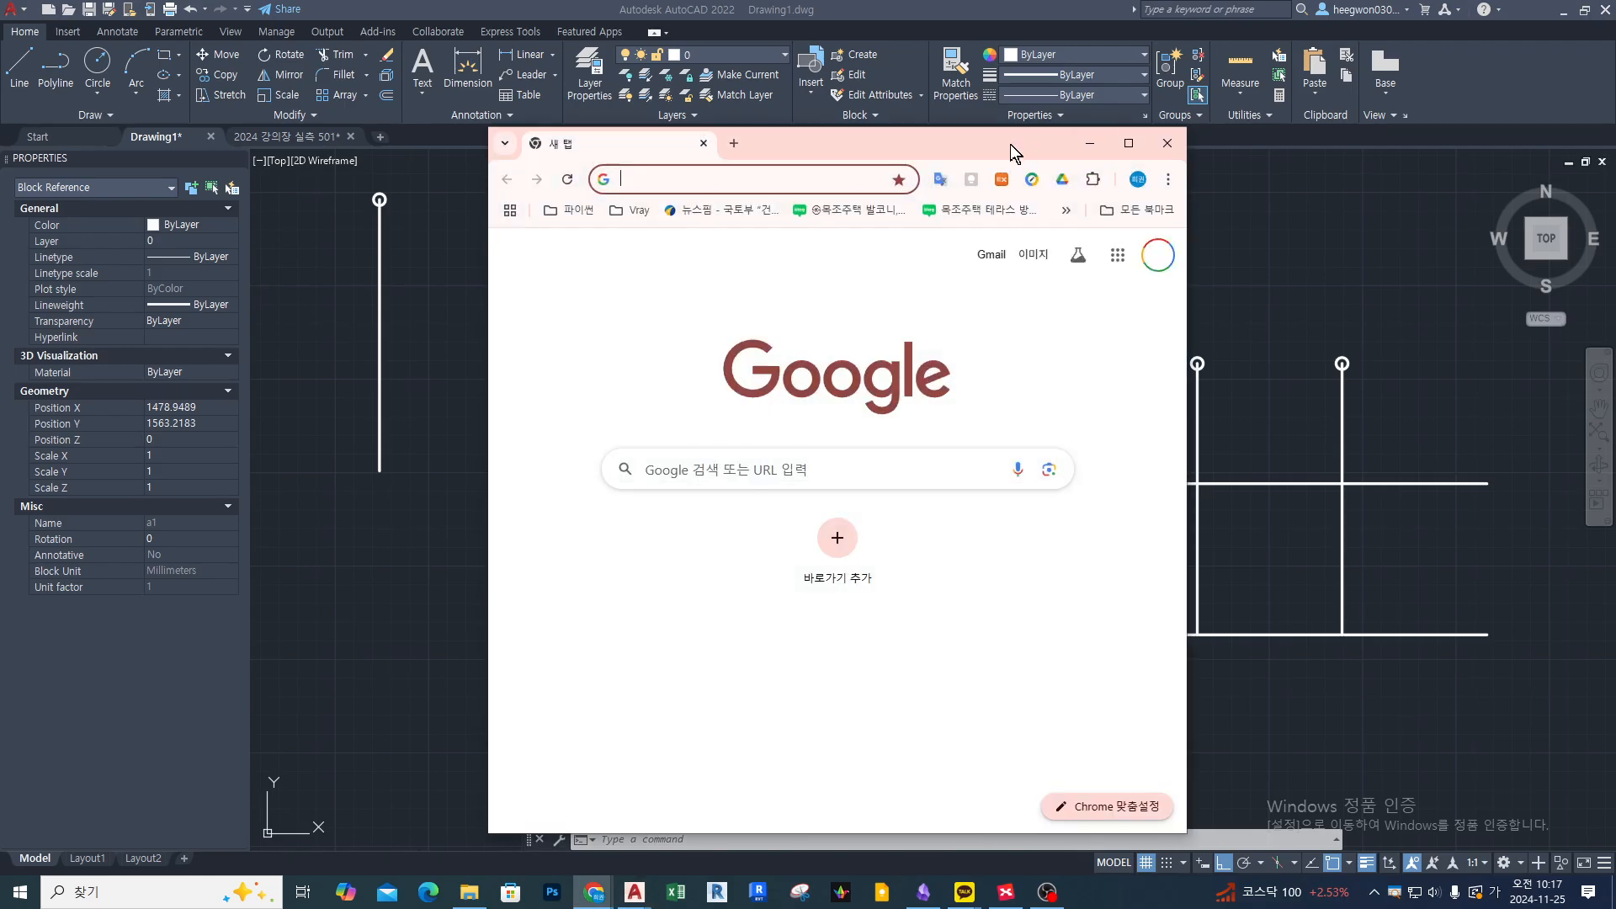
In Chrome, search Google for 난간, show the image results and open the MEMOPLE railing picture.
double_click(1003, 149)
left_click(809, 354)
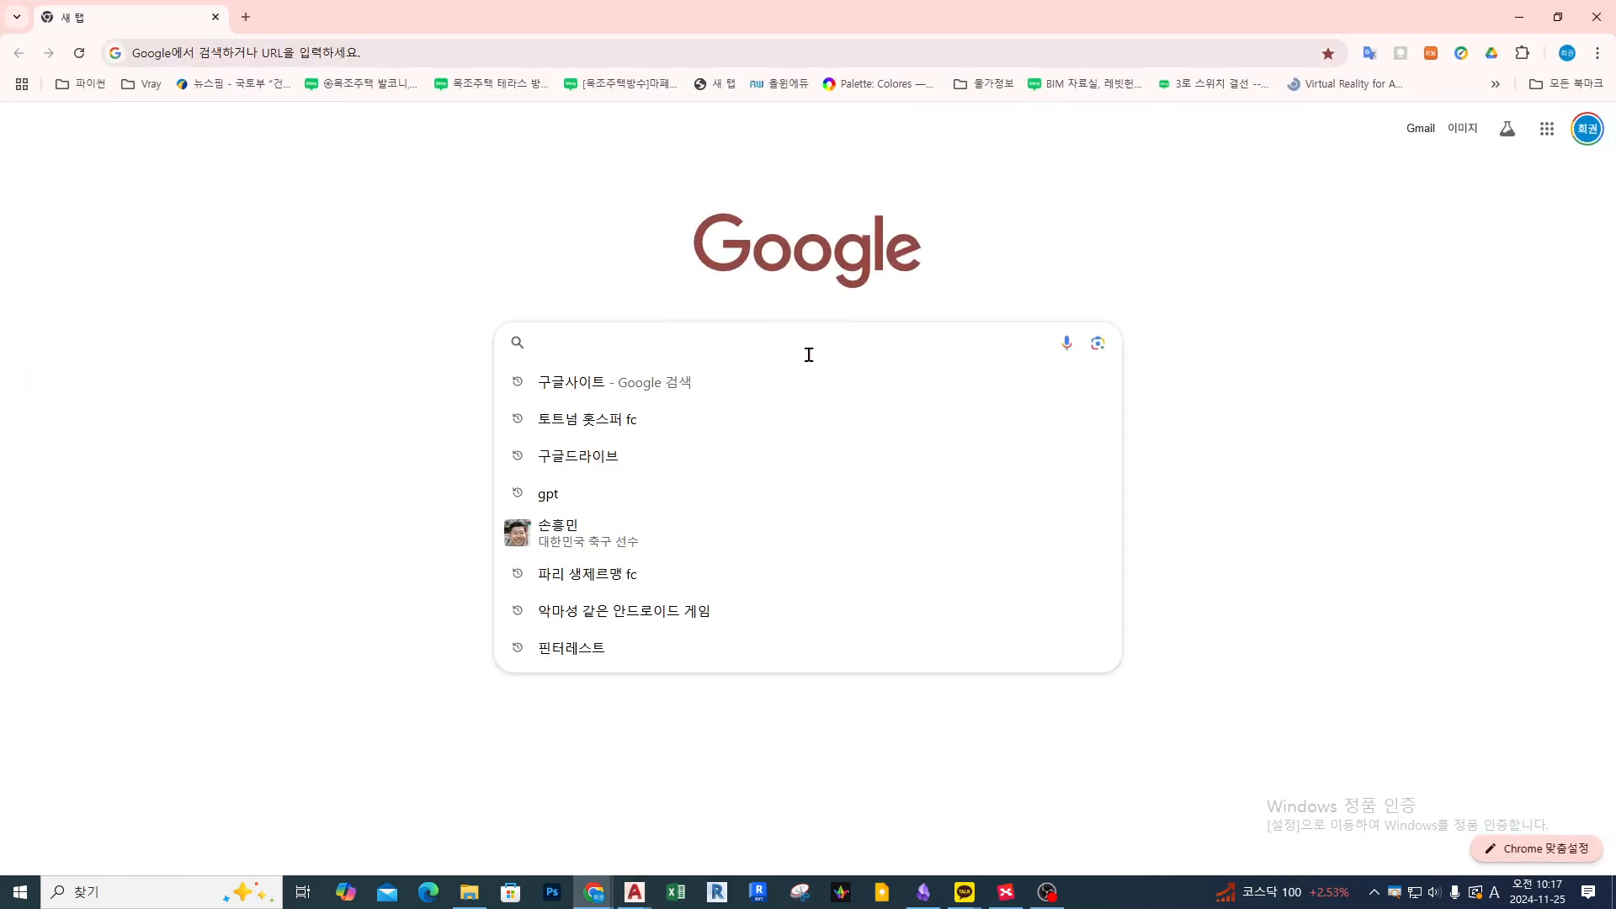
type("sksrks")
key("ctrl+a")
type("난간")
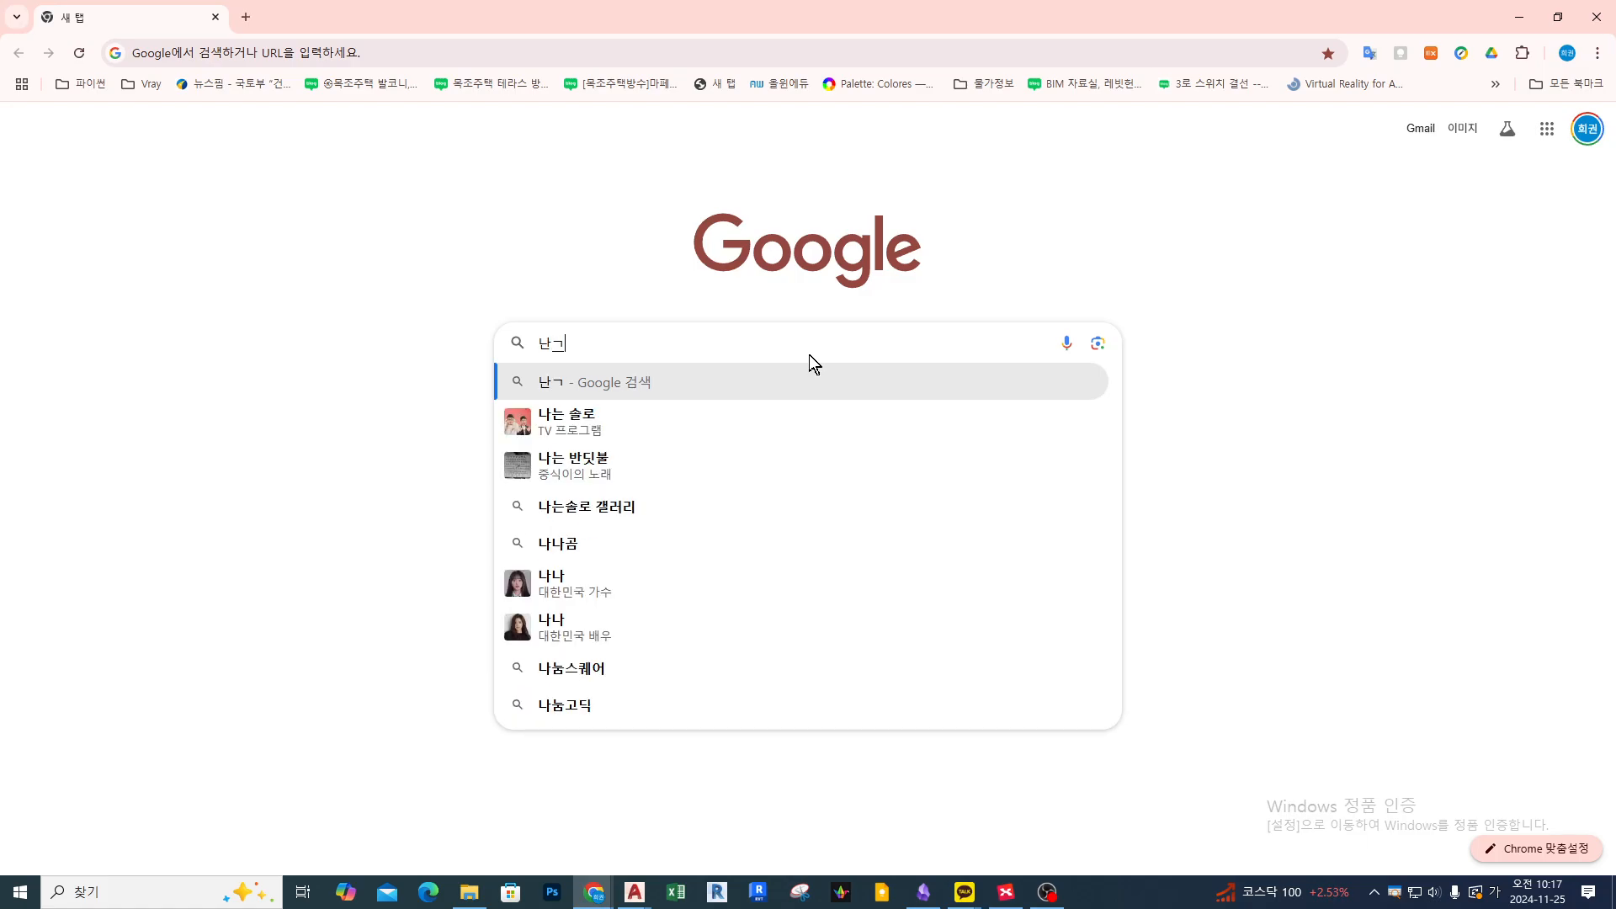
key("Return")
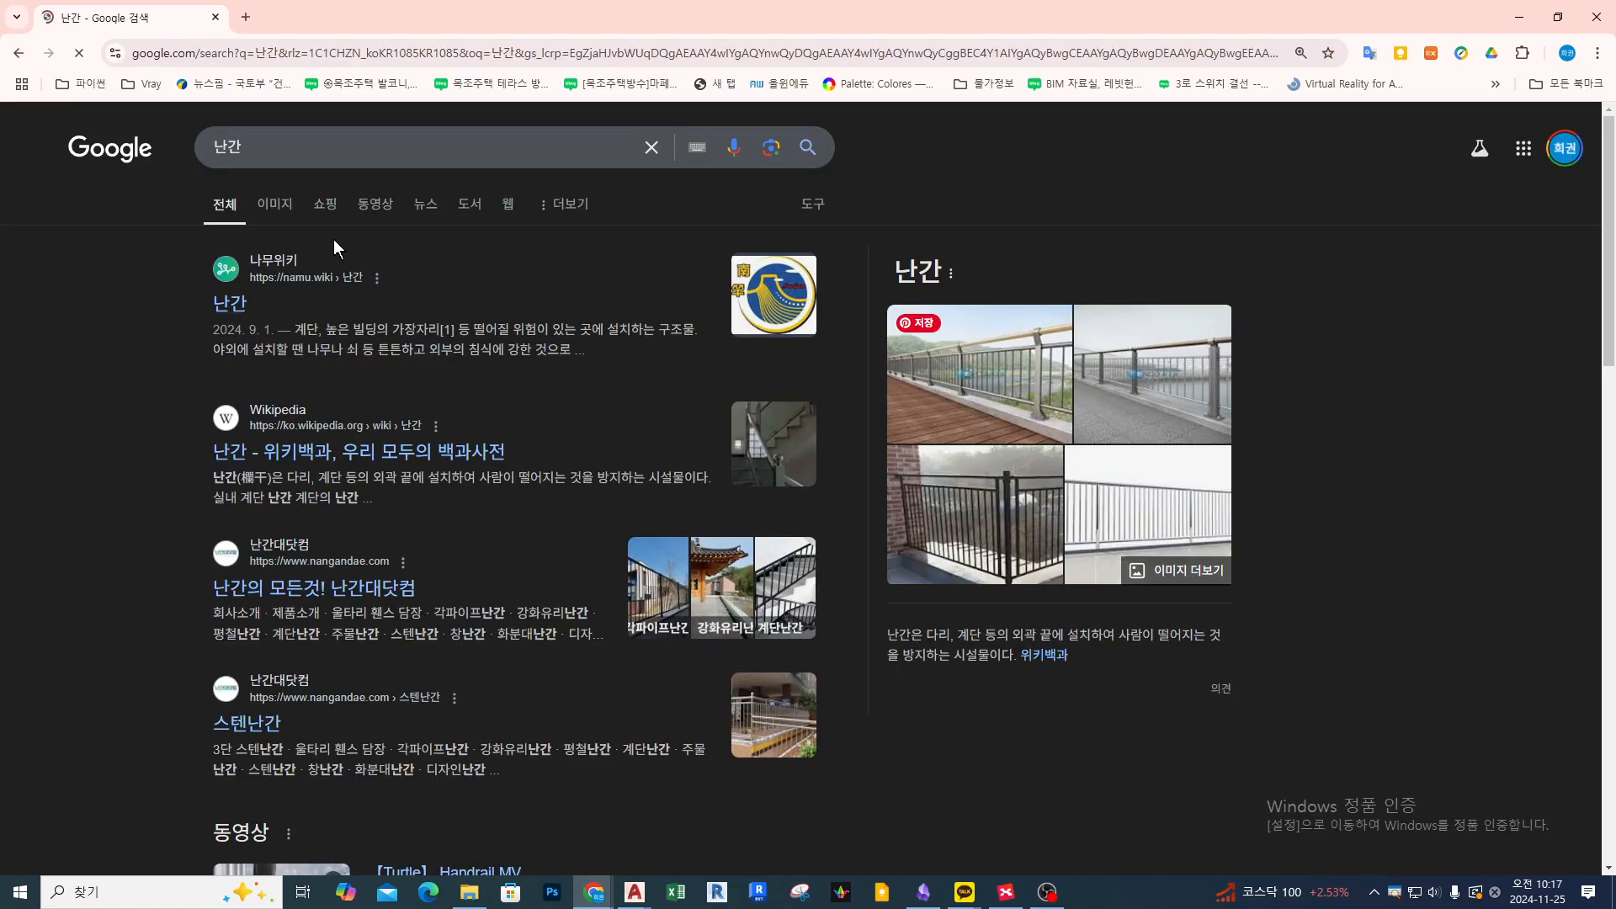
left_click(941, 388)
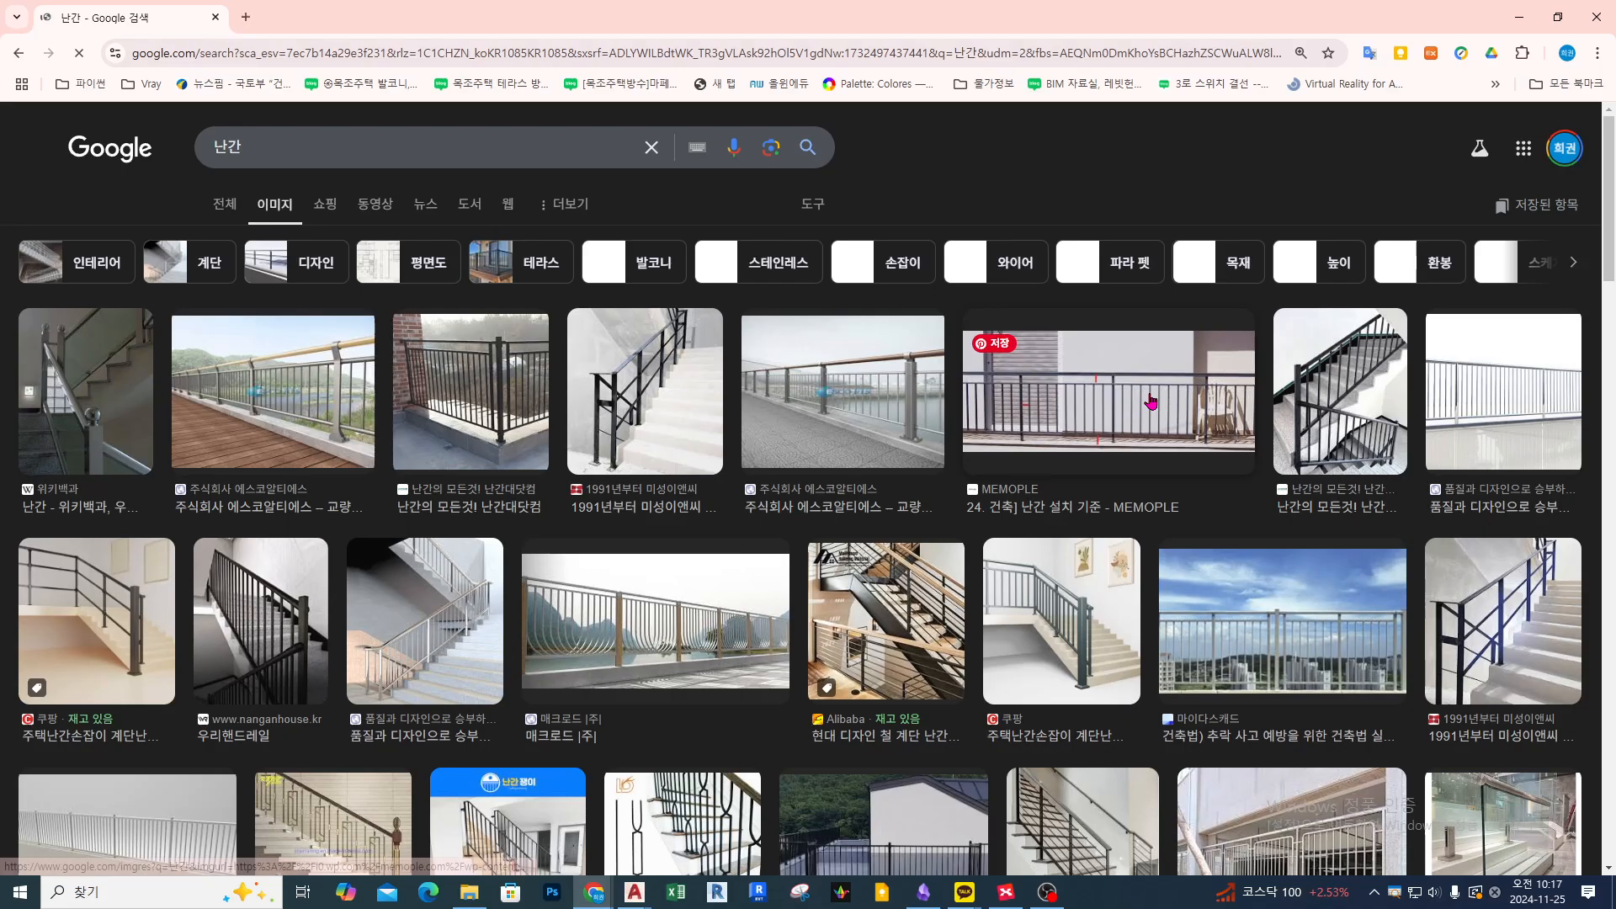
left_click(964, 393)
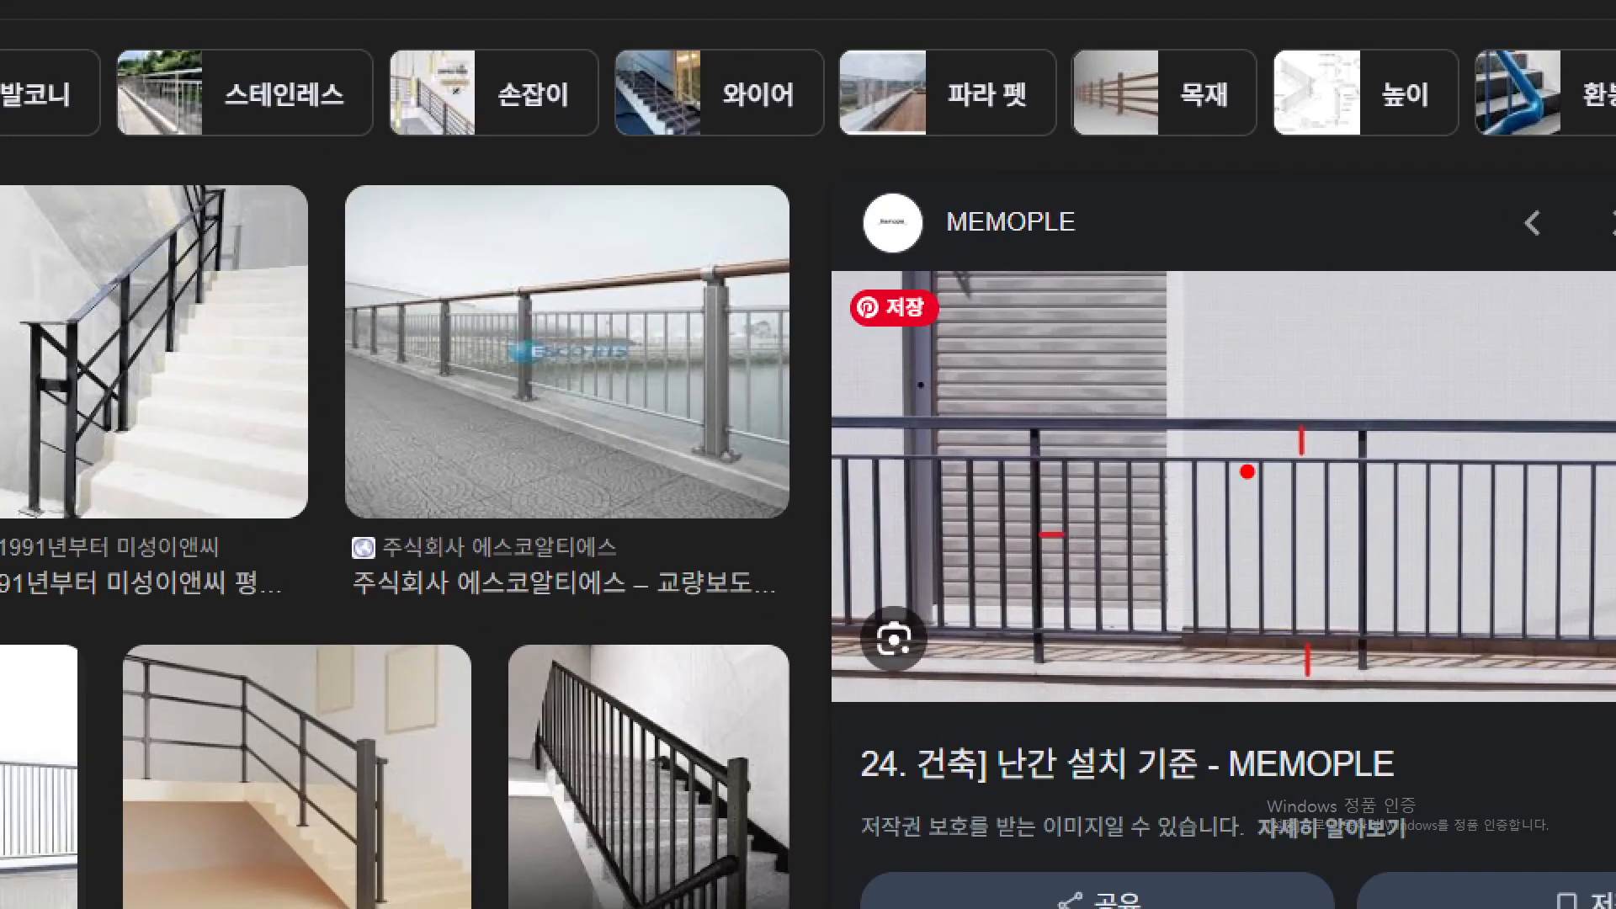
mouse_move(1267, 472)
left_mouse_down()
mouse_move(1189, 516)
mouse_move(1255, 514)
left_mouse_up()
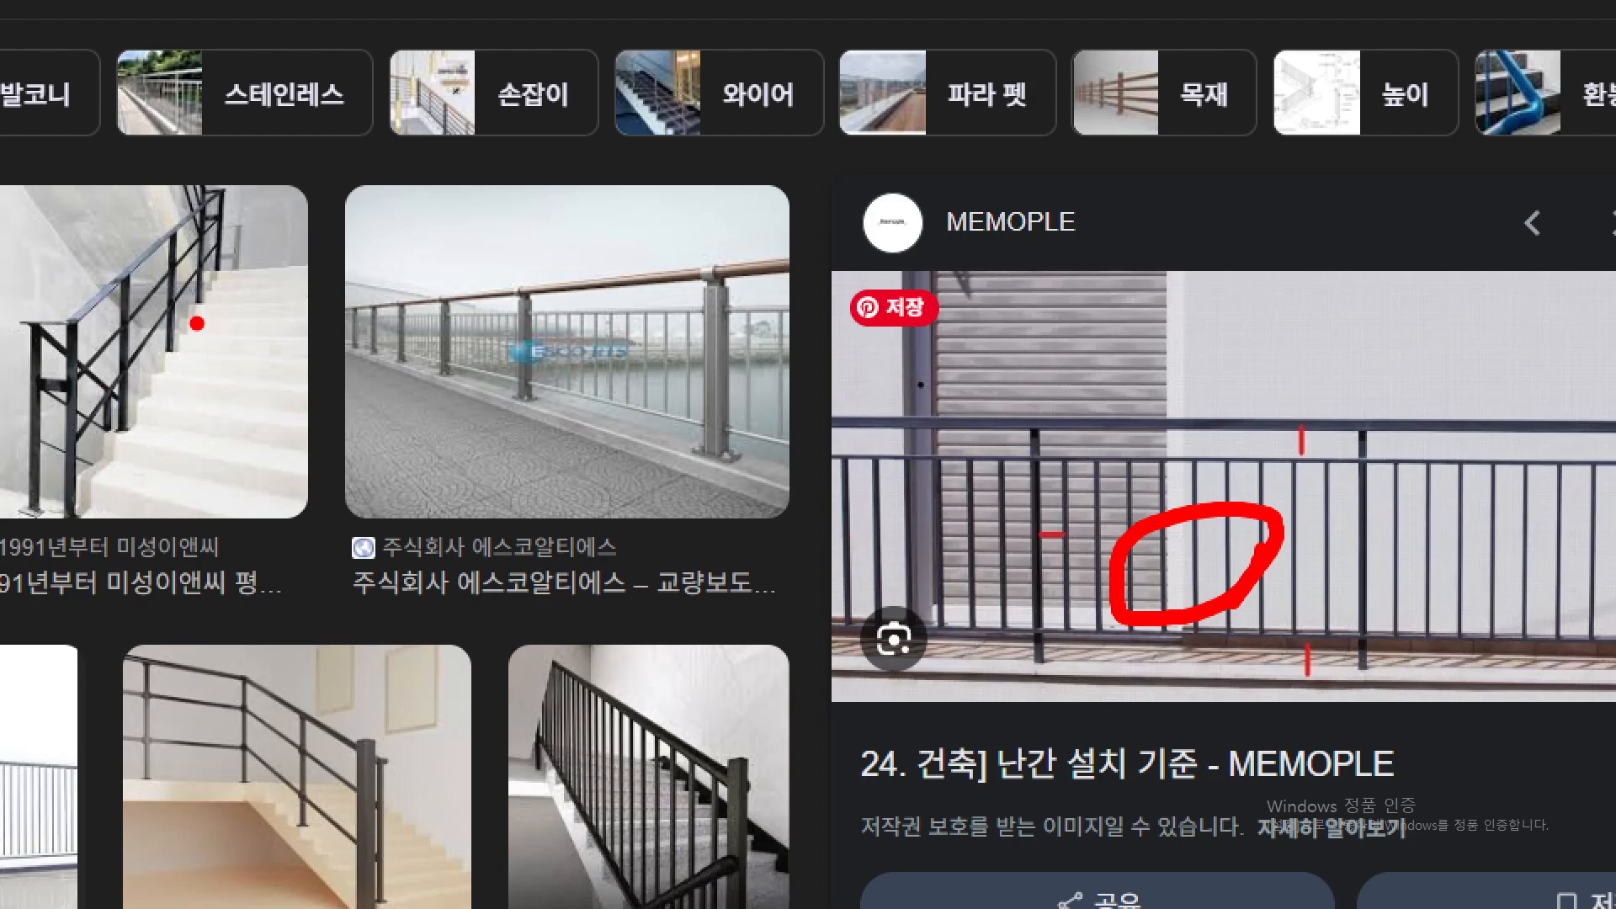
left_click_drag(215, 271, 80, 535)
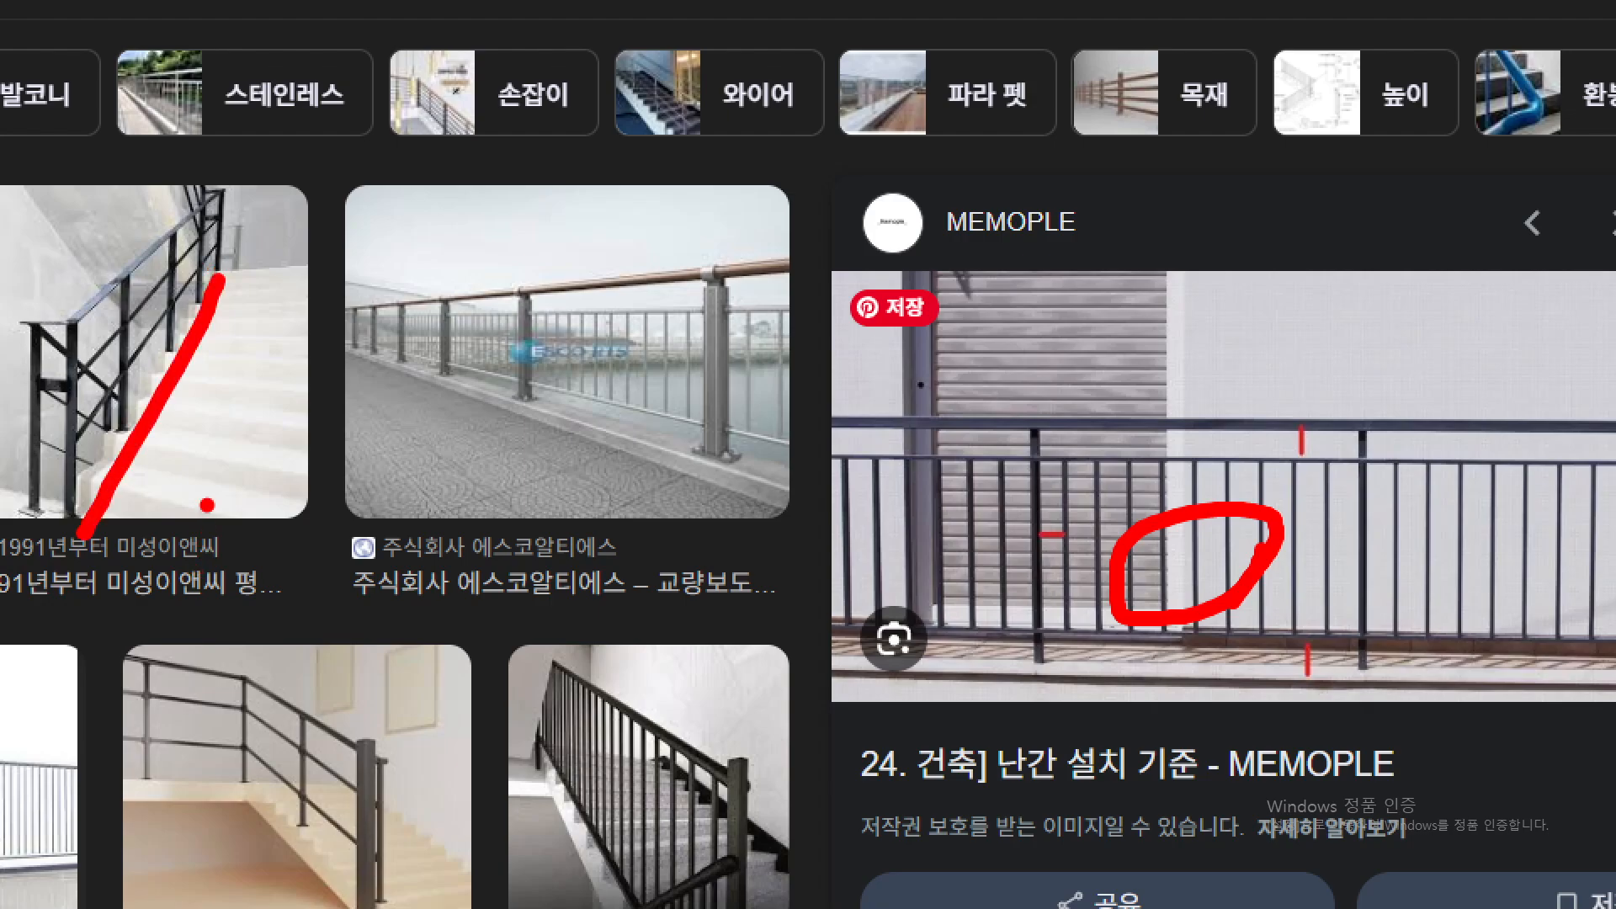
key("Escape")
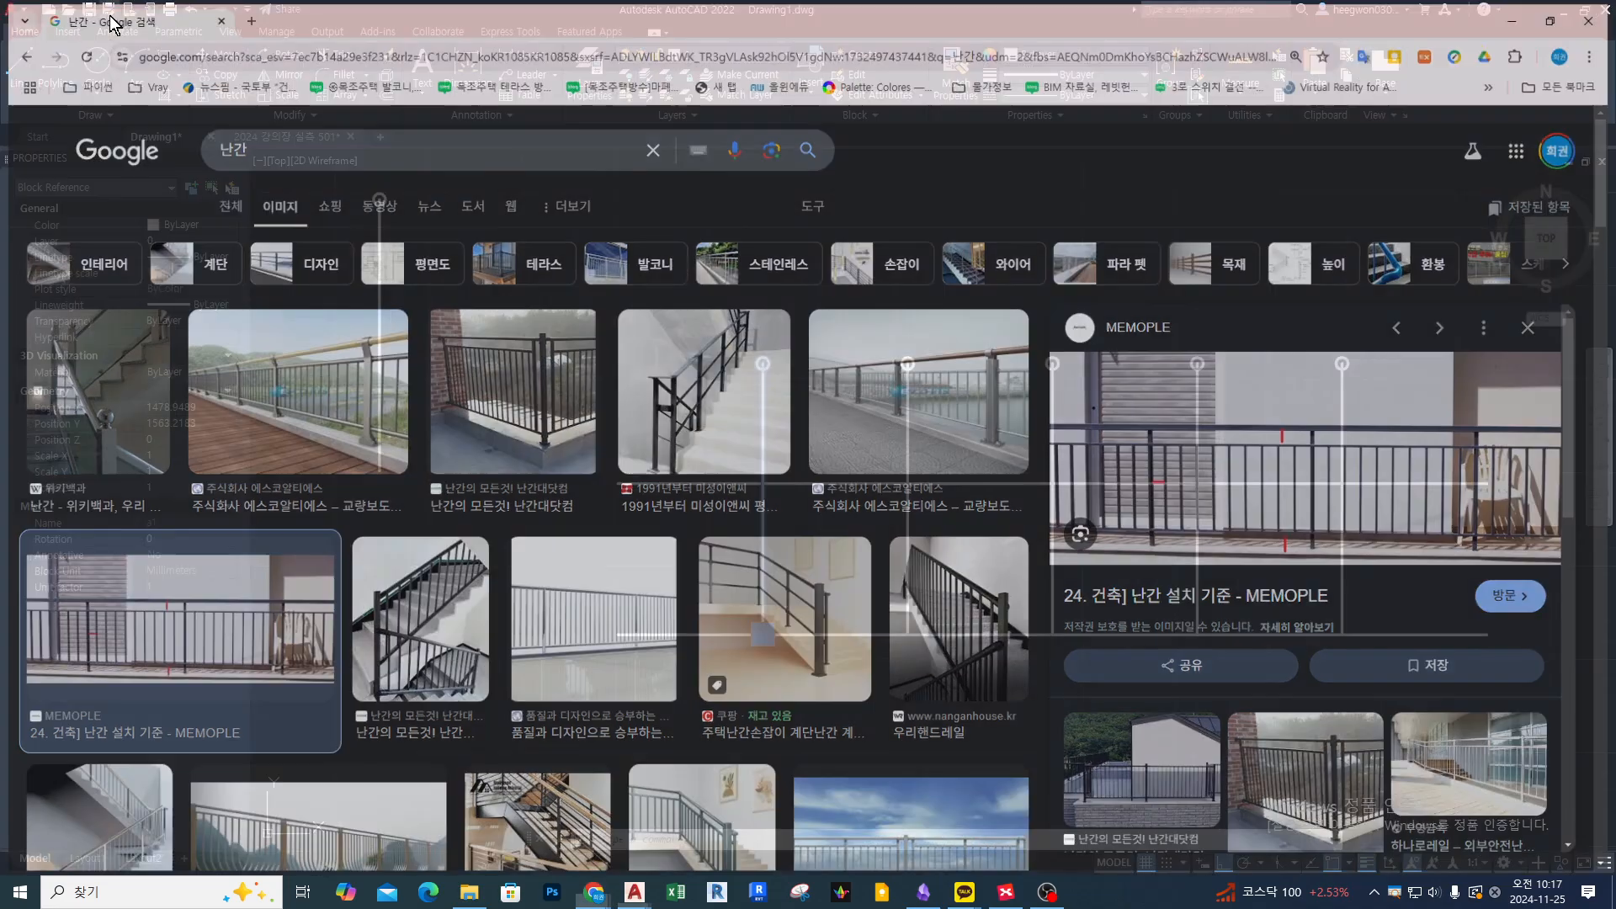
Switch back to AutoCAD and erase the standalone circle-topped post block beside the two horizontal lines.
key("alt+Tab")
key("Escape")
middle_click_drag(688, 343, 693, 345)
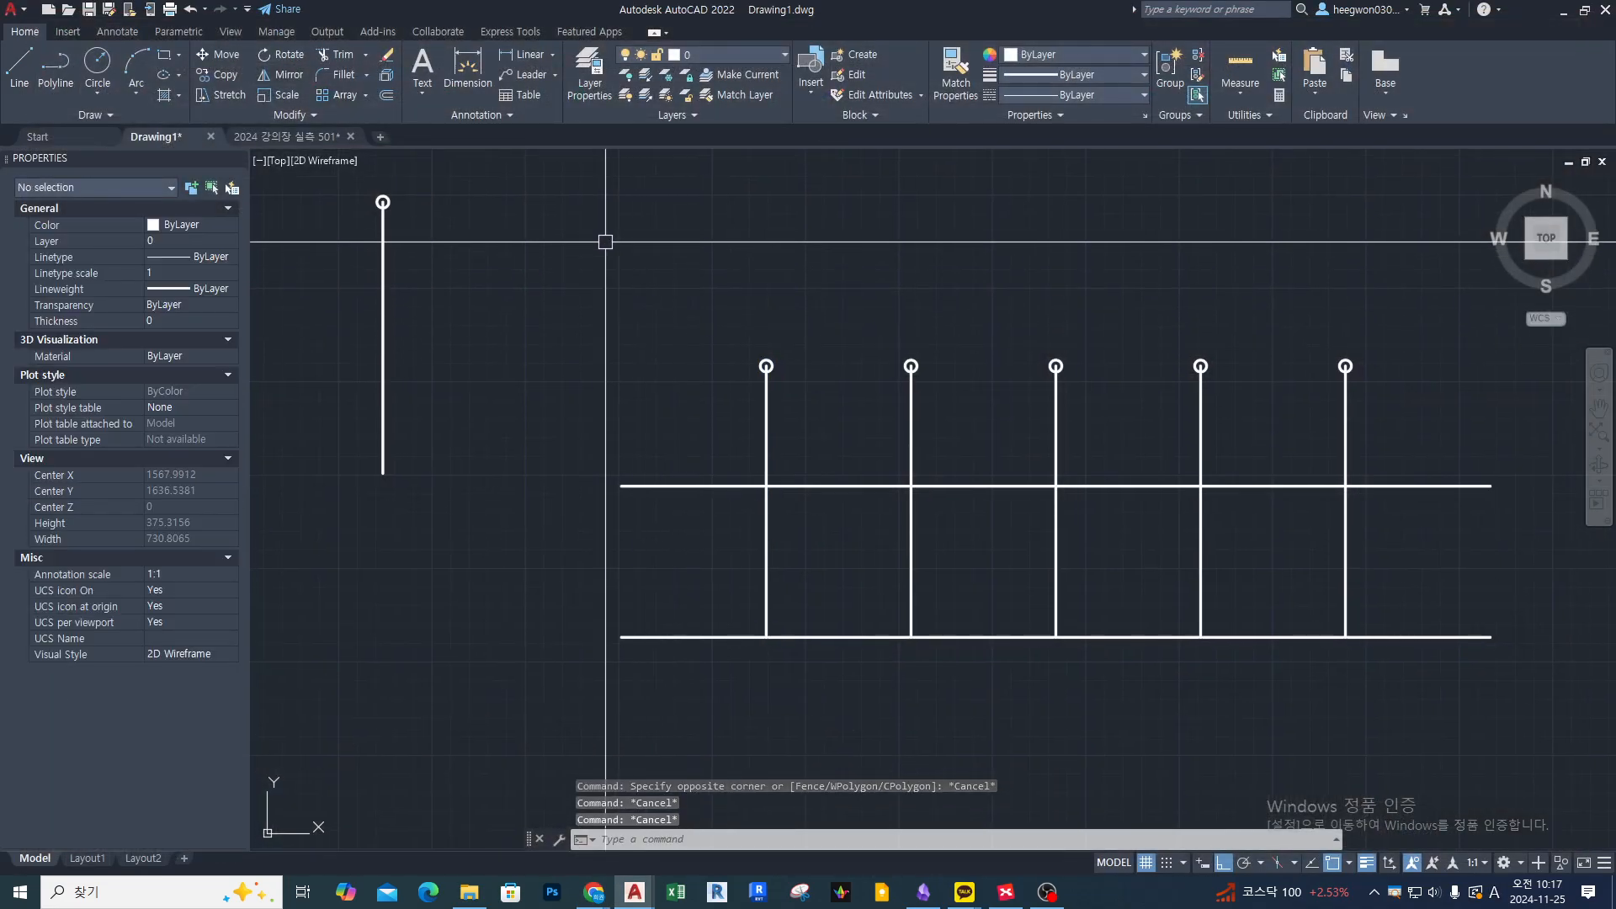
type("e")
key("Return")
left_click(403, 362)
left_click(369, 409)
key("Return")
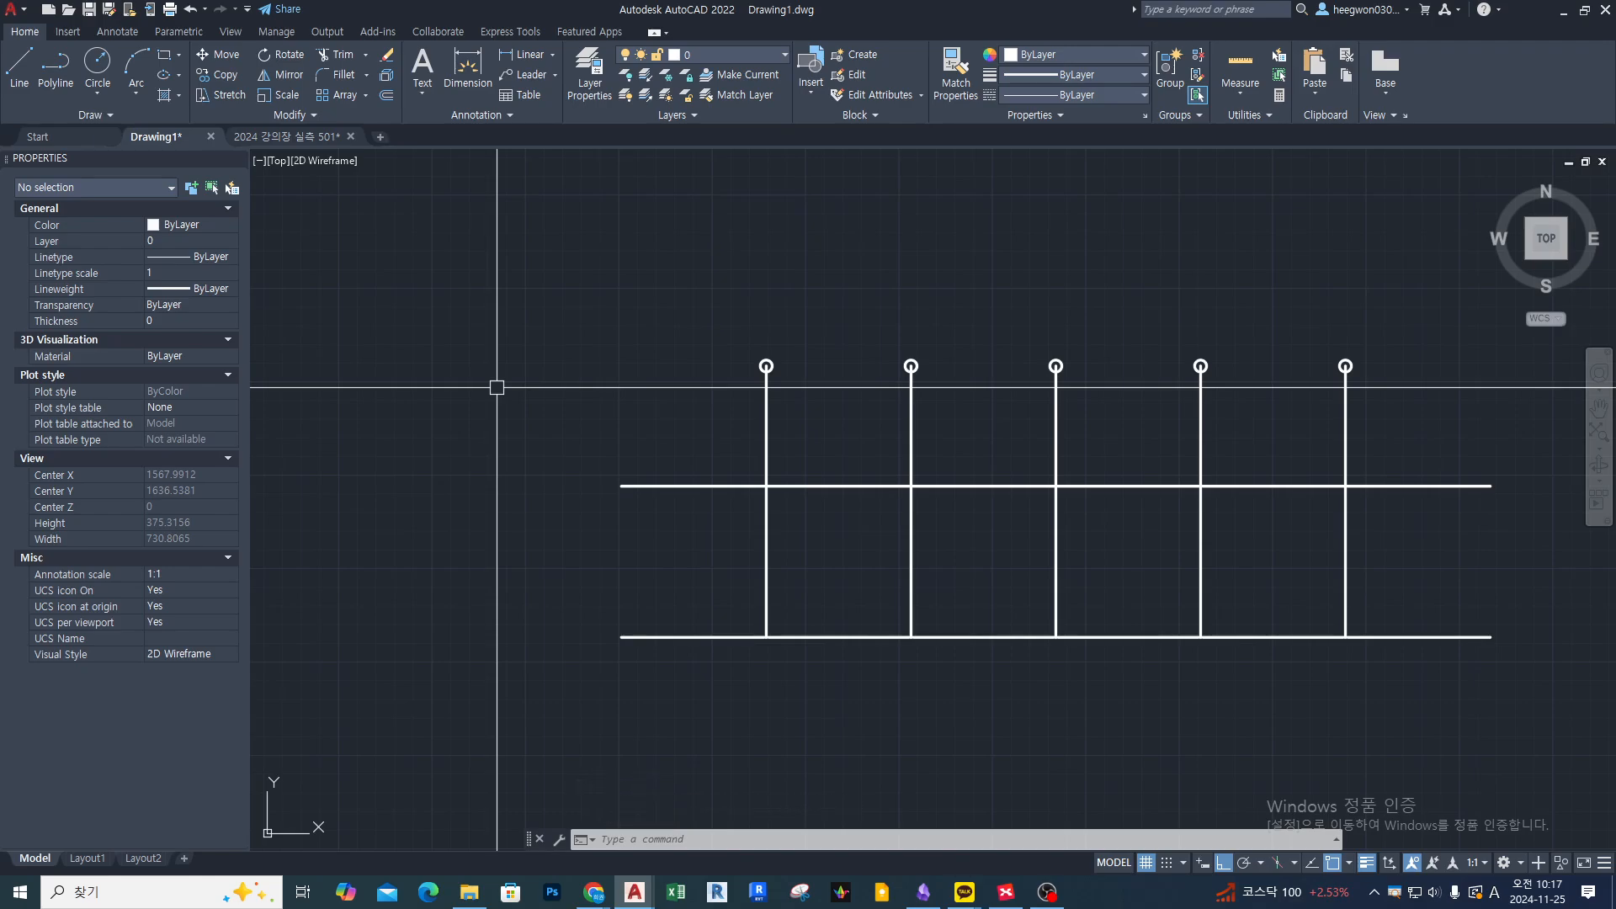
middle_click_drag(1013, 422, 700, 433)
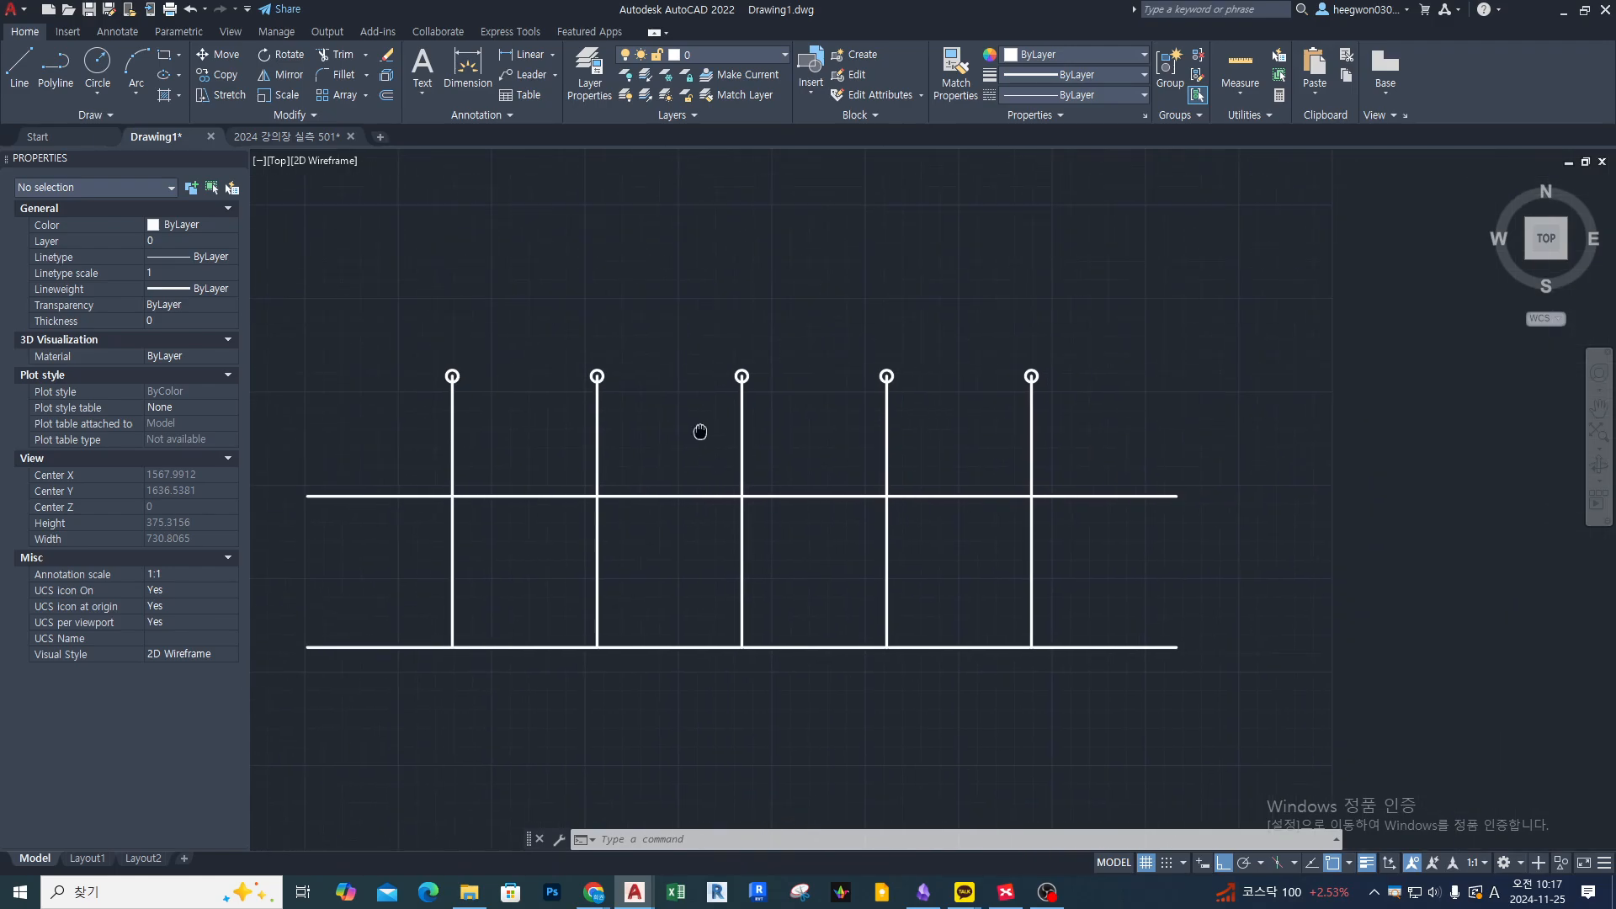
middle_click_drag(993, 488, 1147, 474)
type("e")
key("Return")
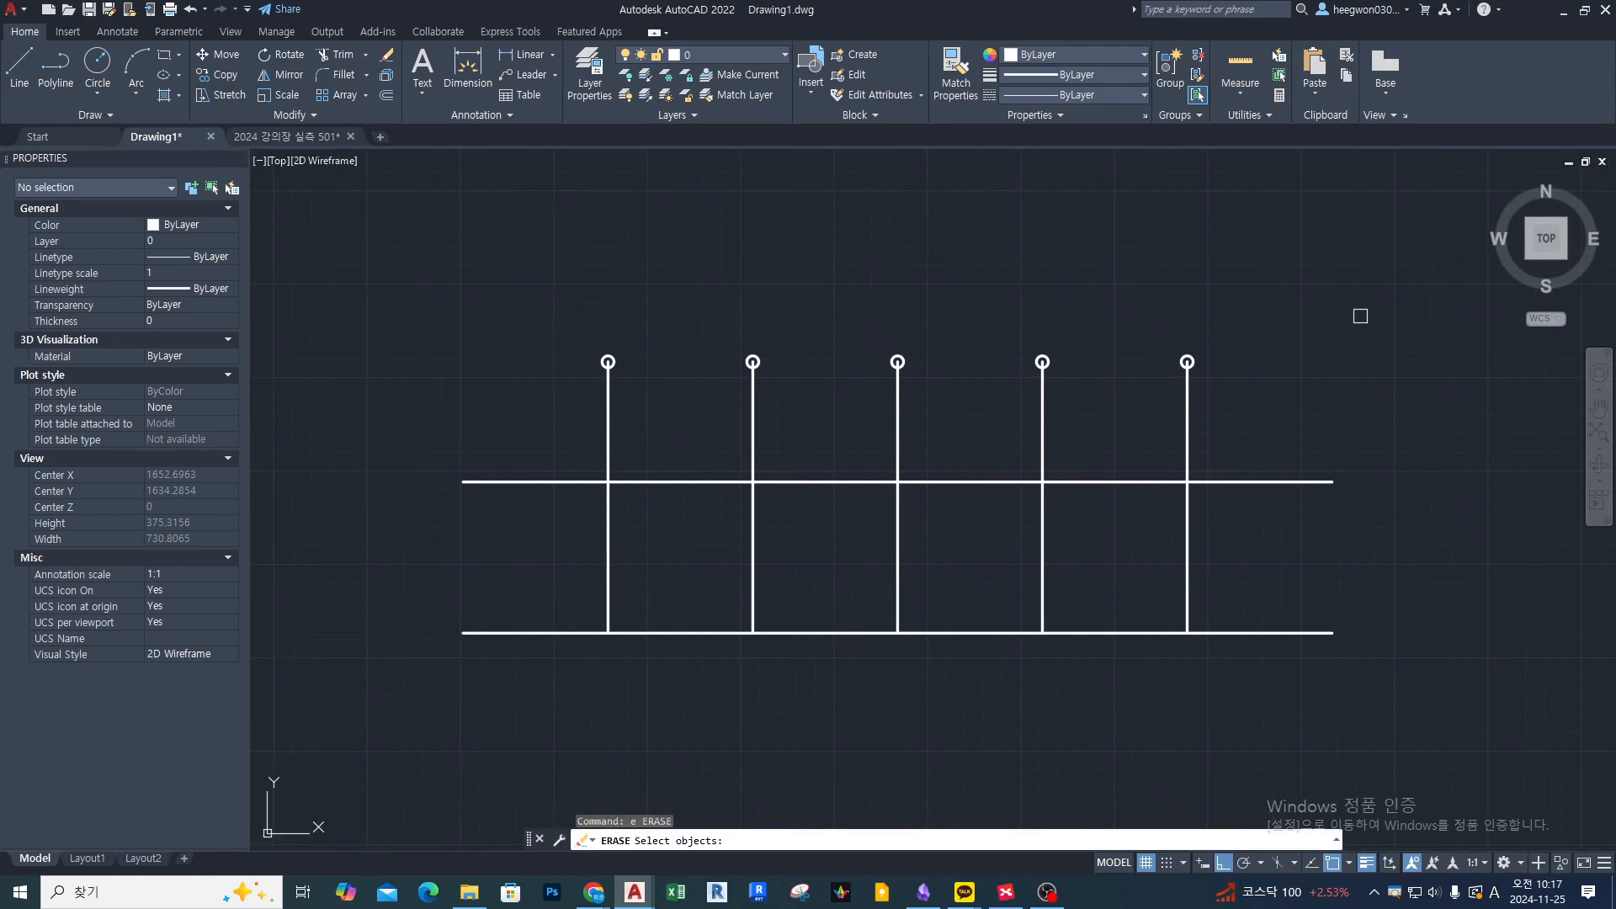
left_click(1359, 322)
left_click(591, 730)
key("Escape")
key("Escape")
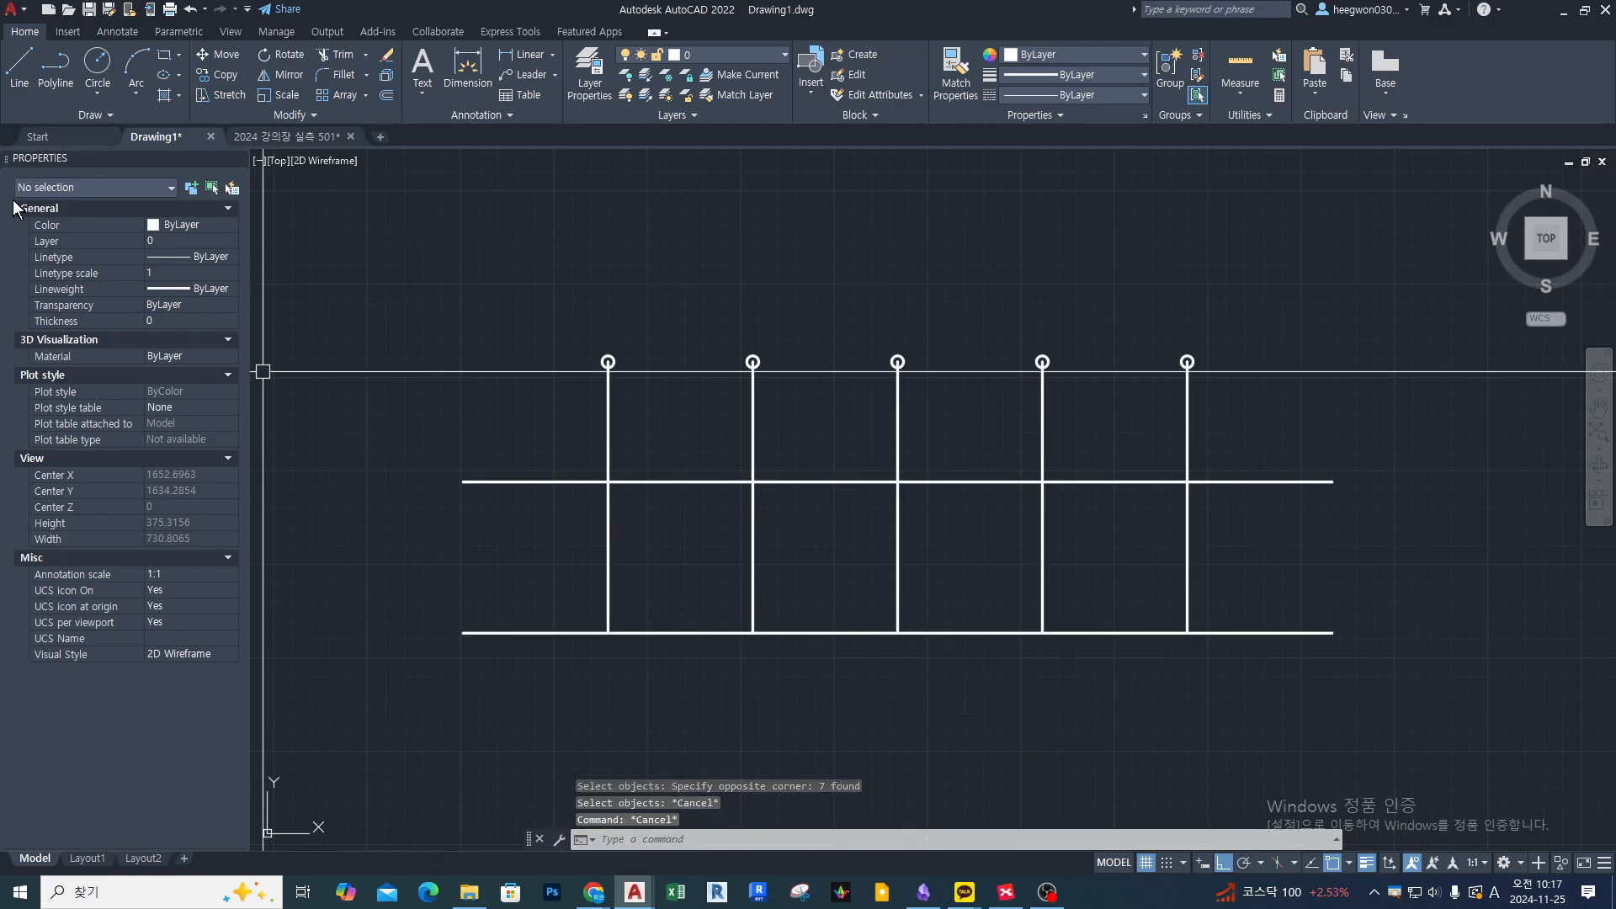
Examine the Donut tool's description and example pictures among the additional drawing tools.
left_click(88, 115)
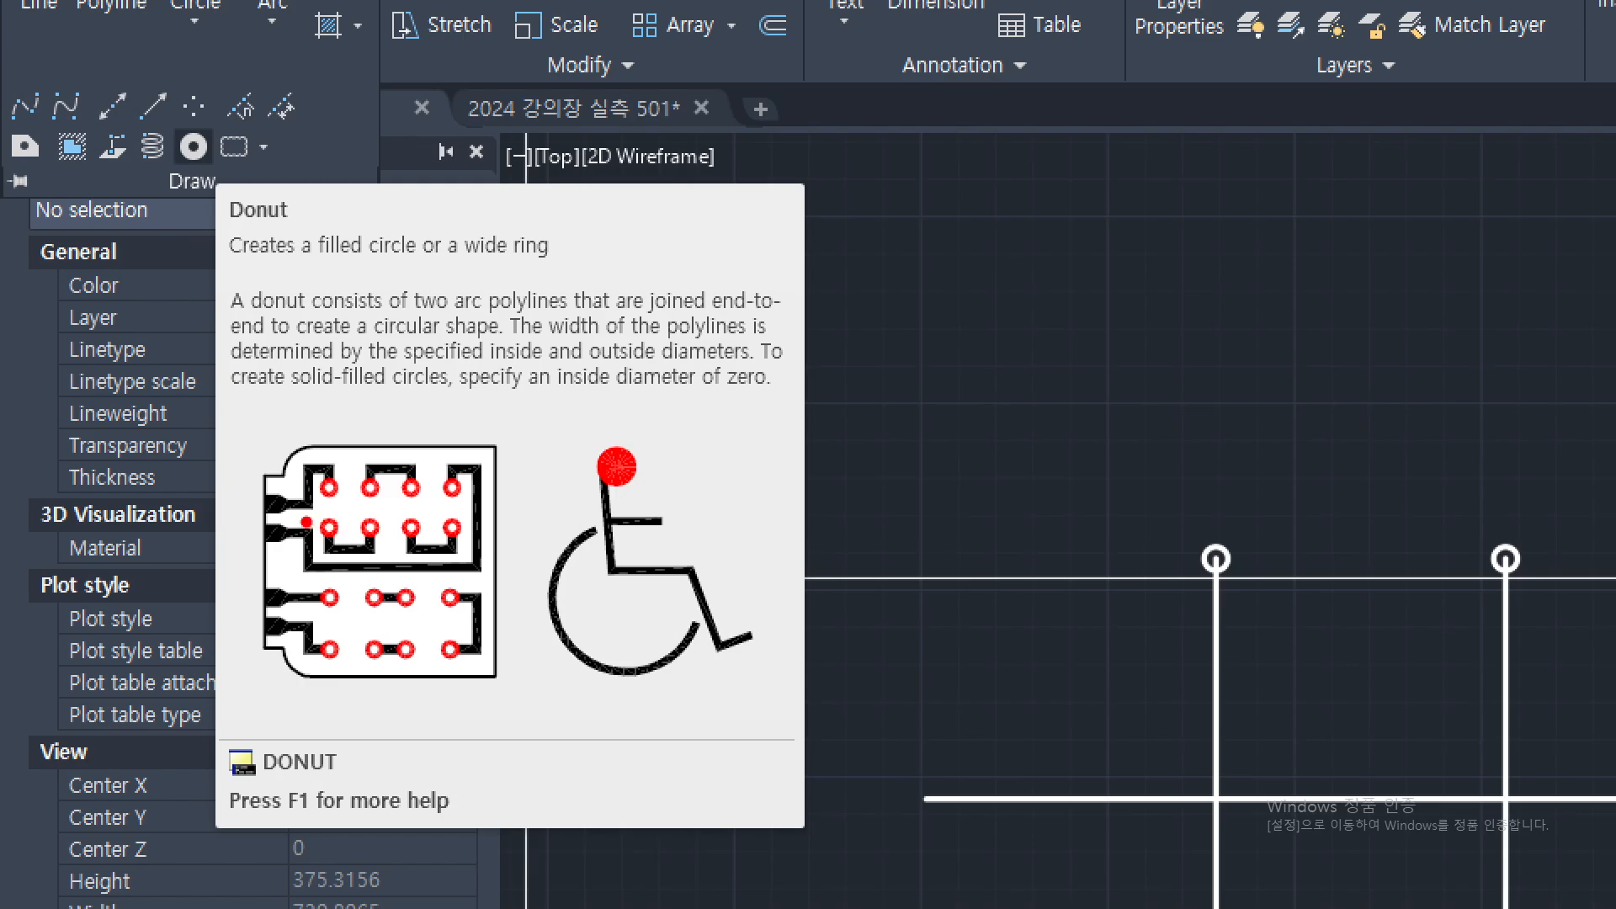
left_click_drag(224, 449, 268, 485)
mouse_move(590, 496)
left_mouse_down()
mouse_move(559, 476)
mouse_move(618, 518)
mouse_move(608, 525)
mouse_move(600, 496)
left_mouse_up()
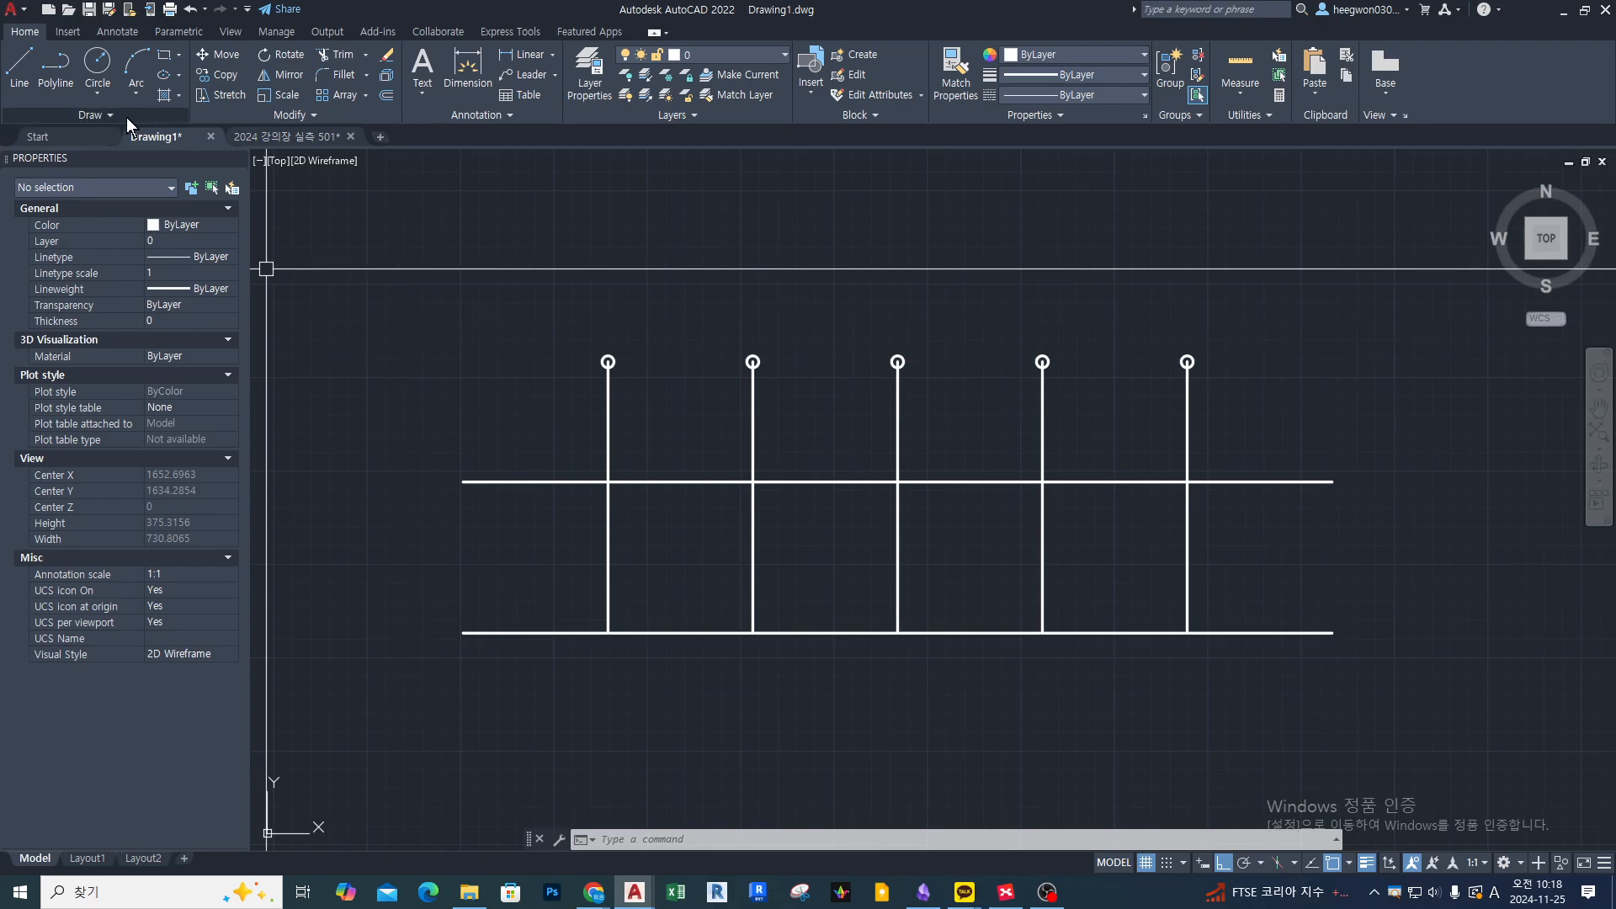
left_click(118, 118)
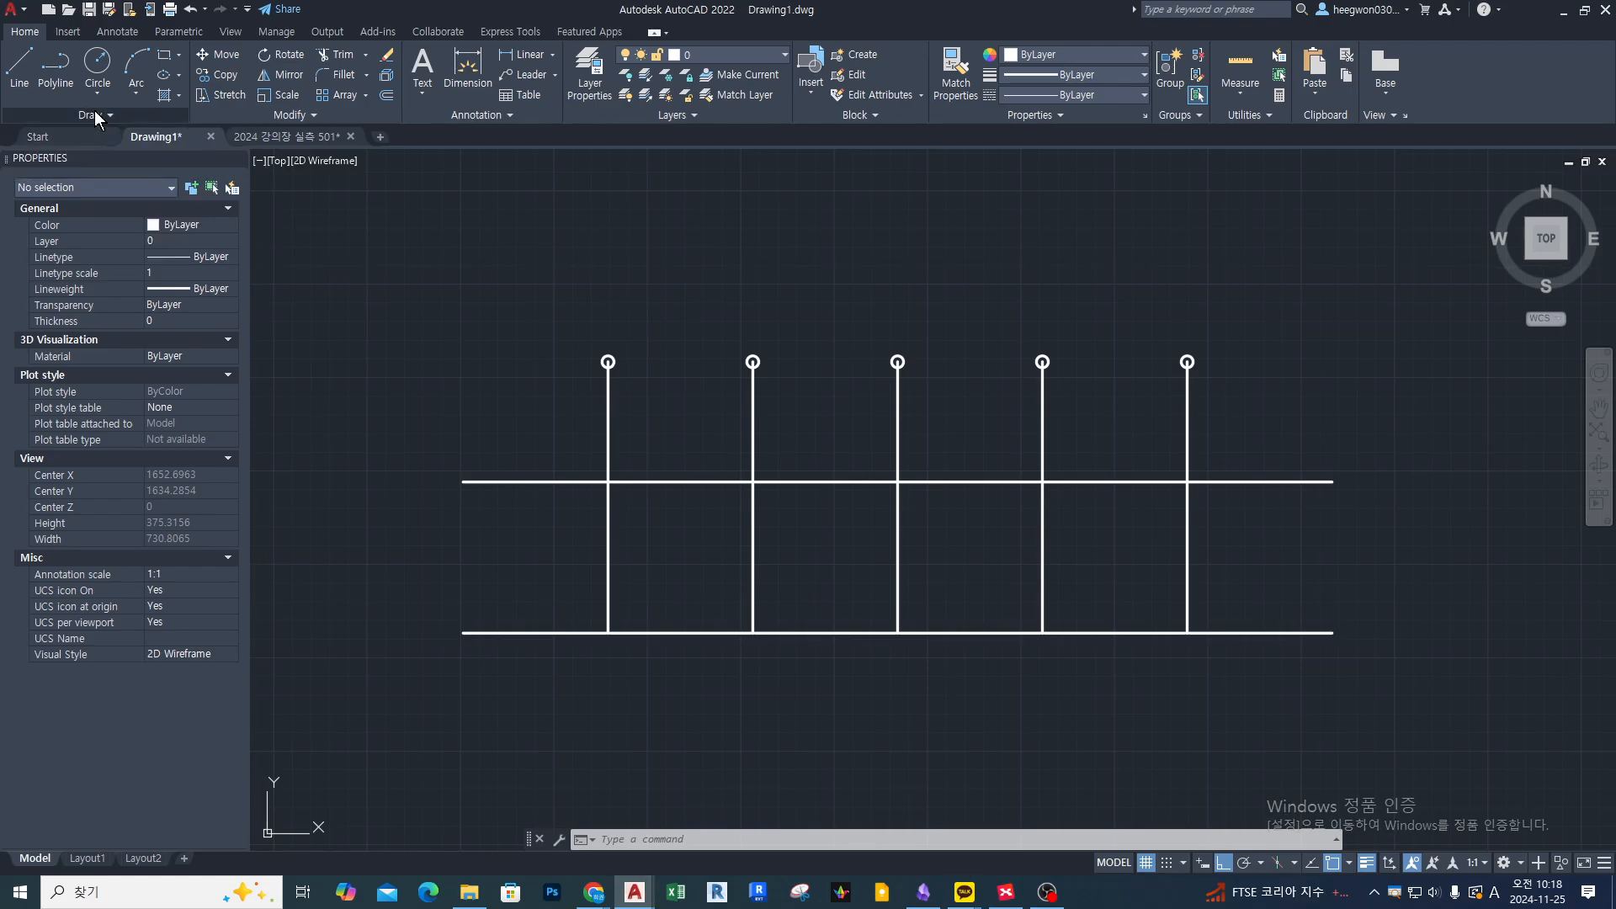
left_click(95, 111)
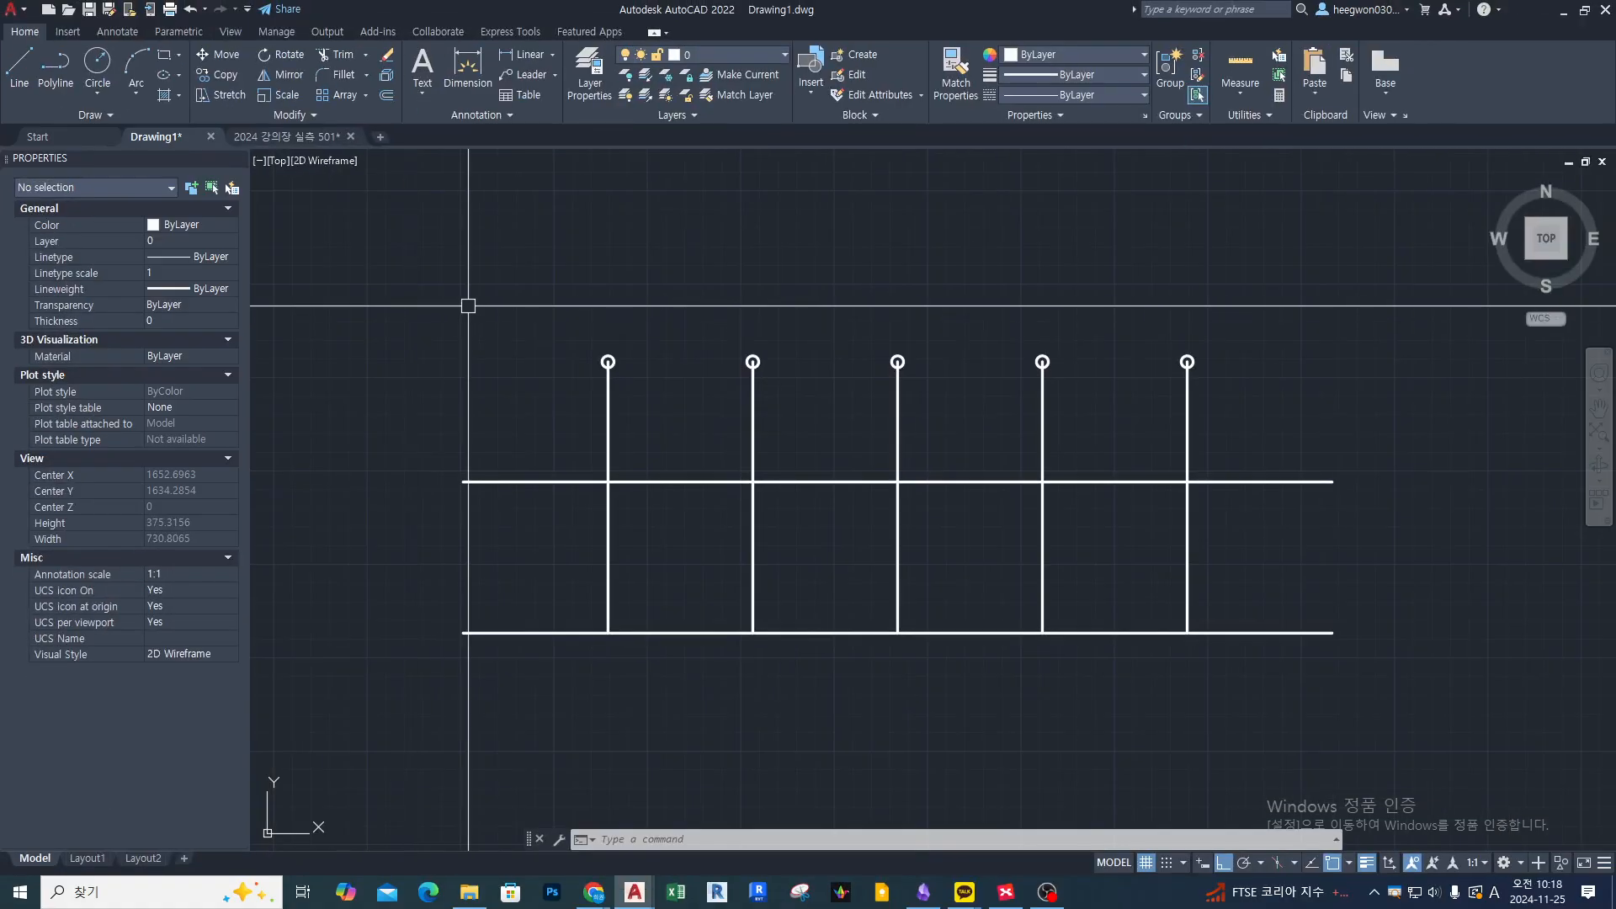
key("Escape")
key("Escape")
key("Escape")
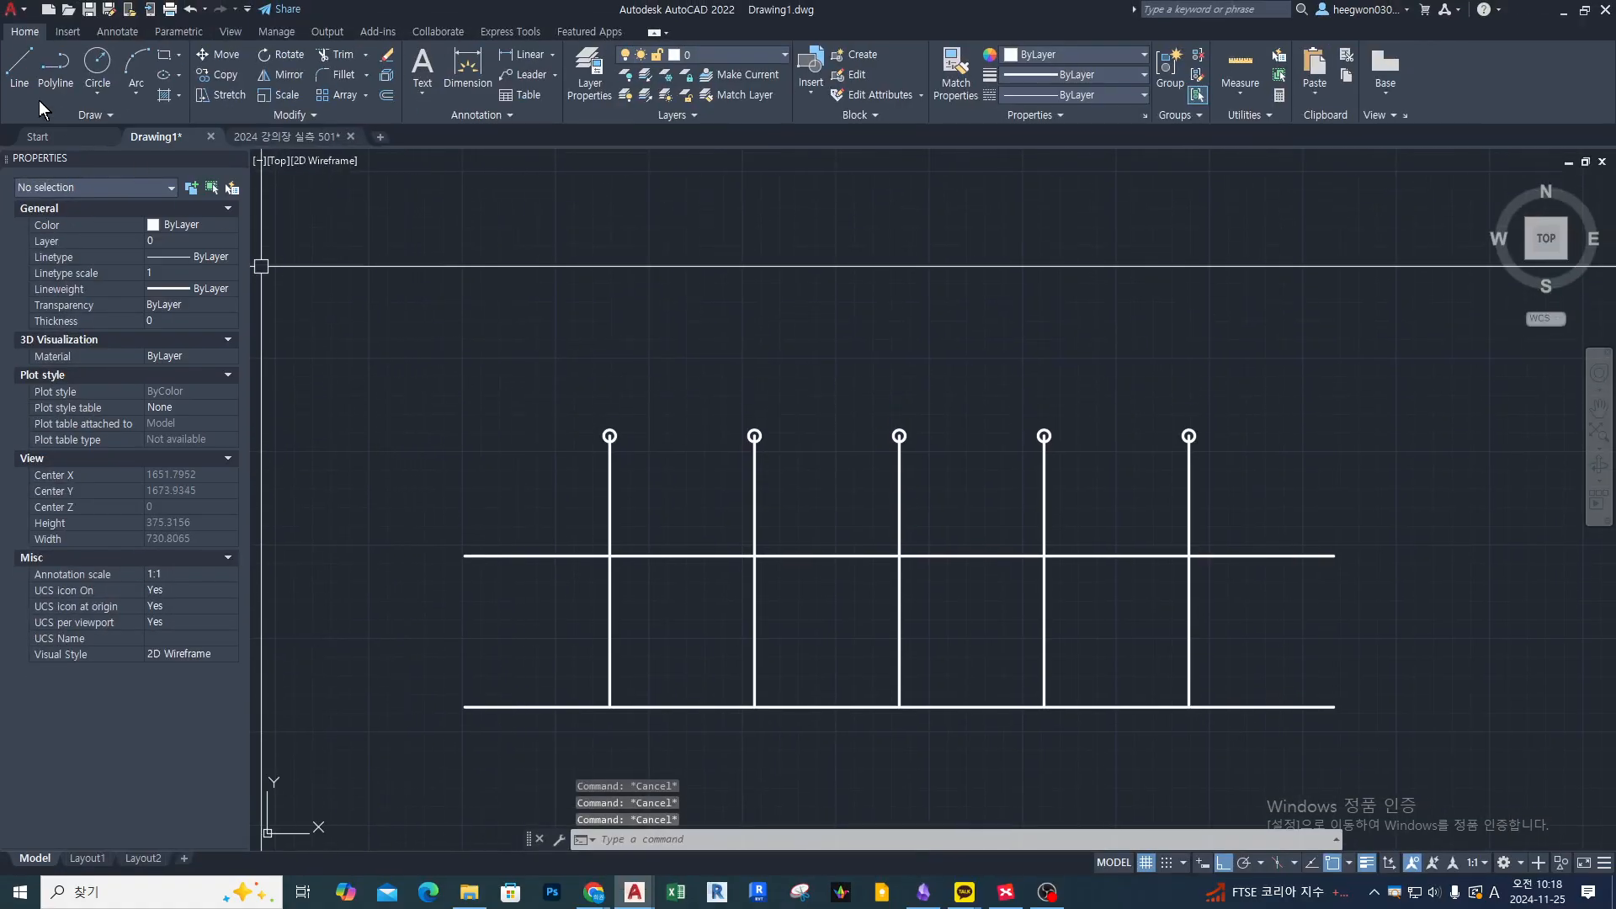
left_click(90, 116)
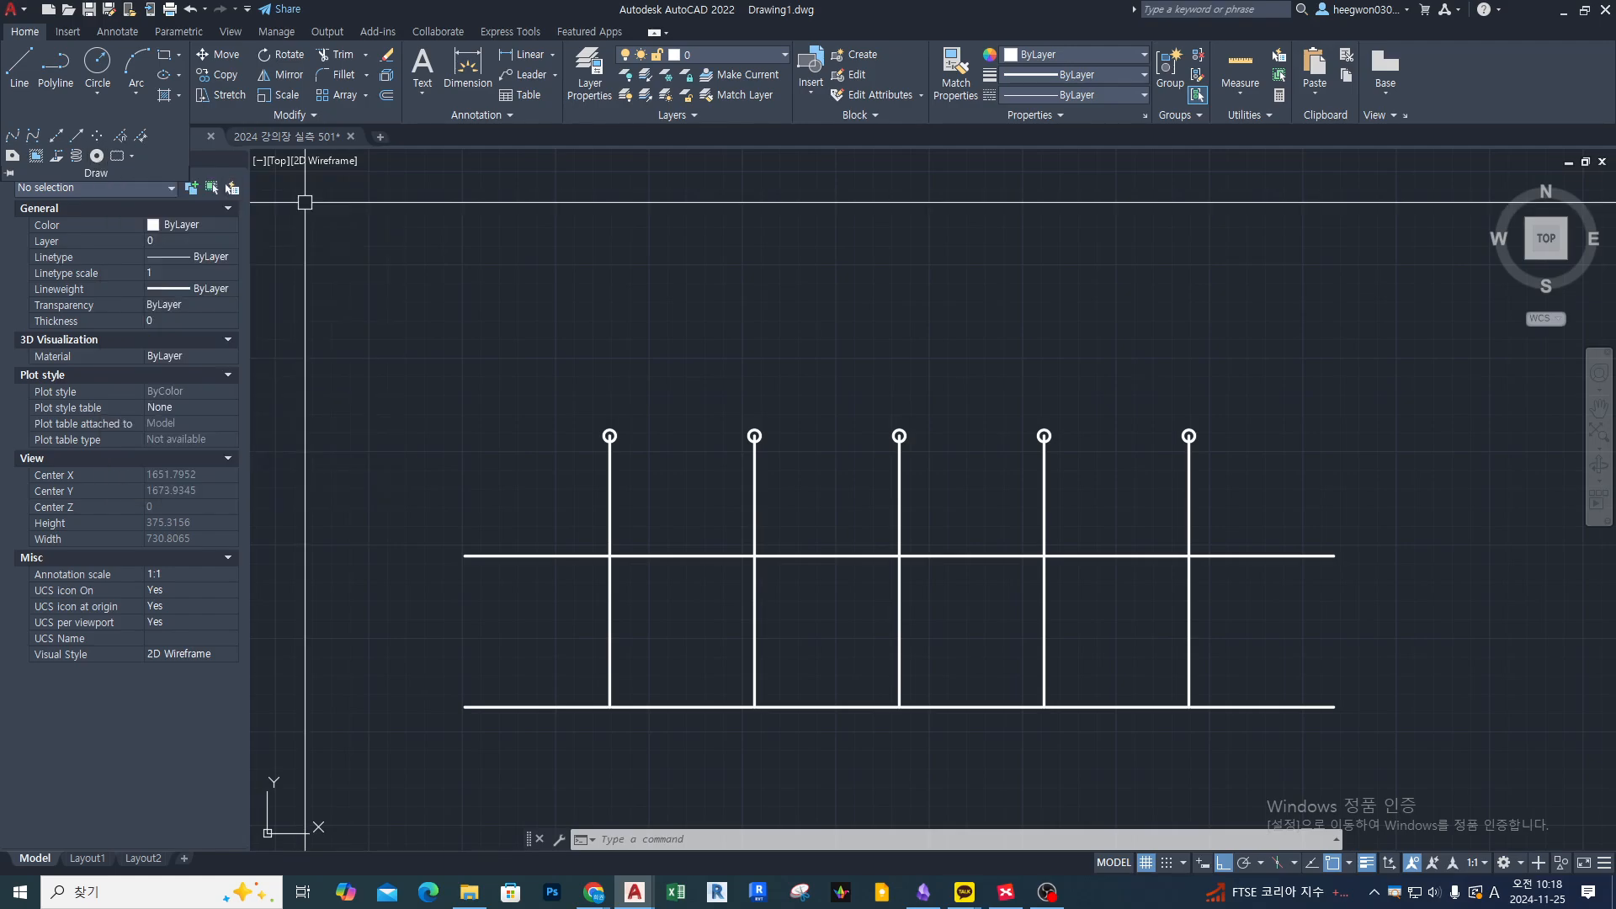
key("Escape")
key("Escape")
Draw a donut with inside diameter 30 and outside diameter 80, placed above and left of the railing posts.
type("DO")
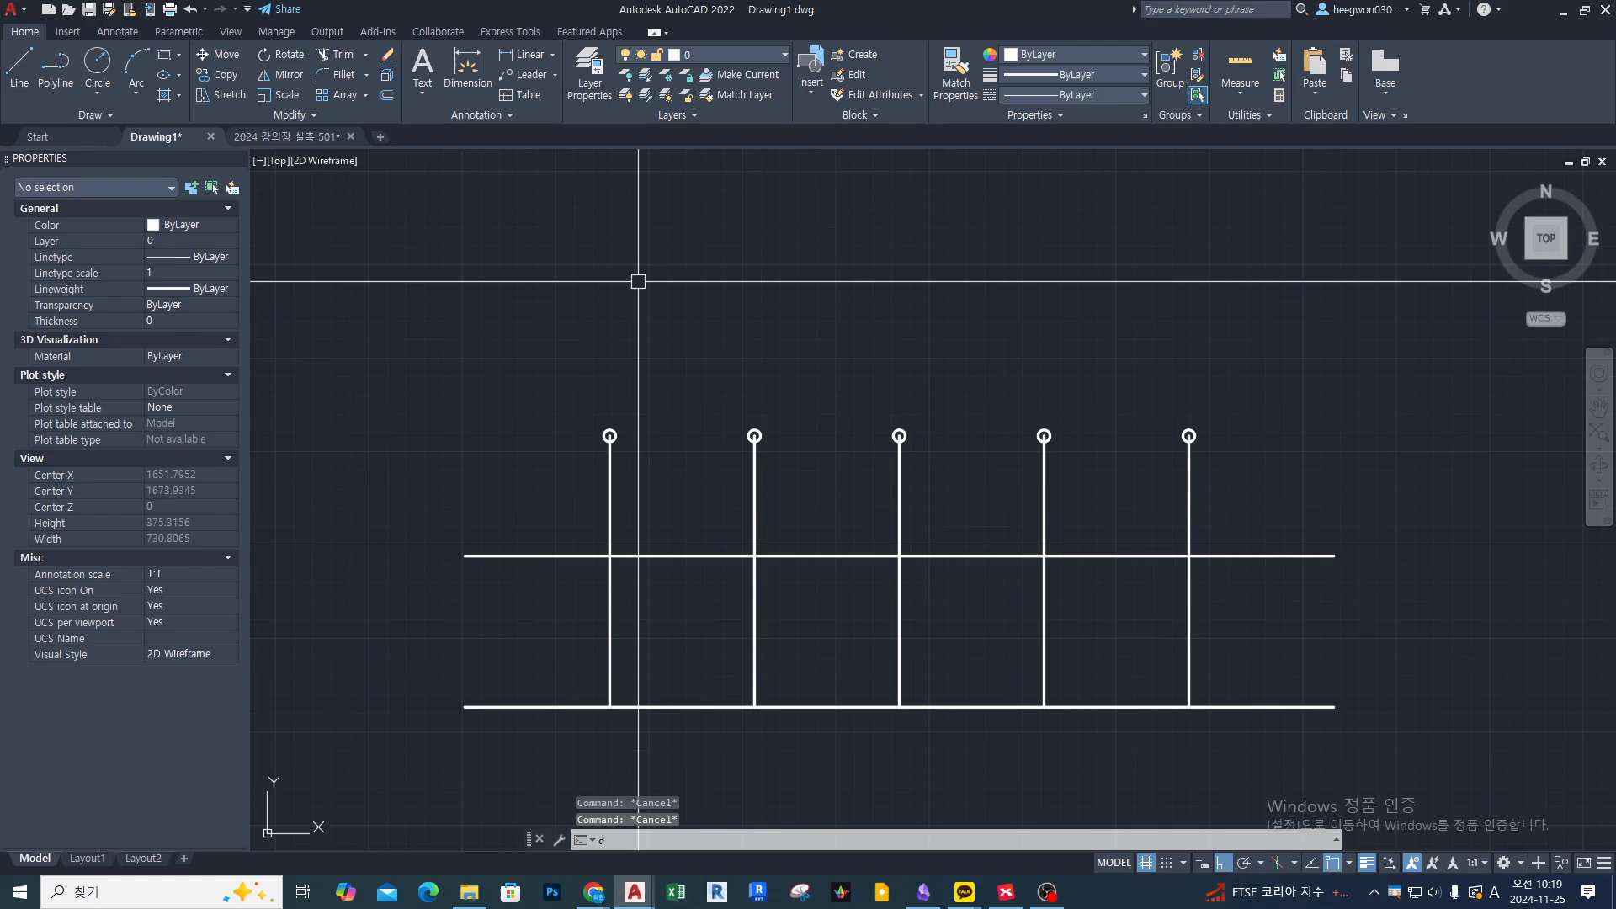
key("Return")
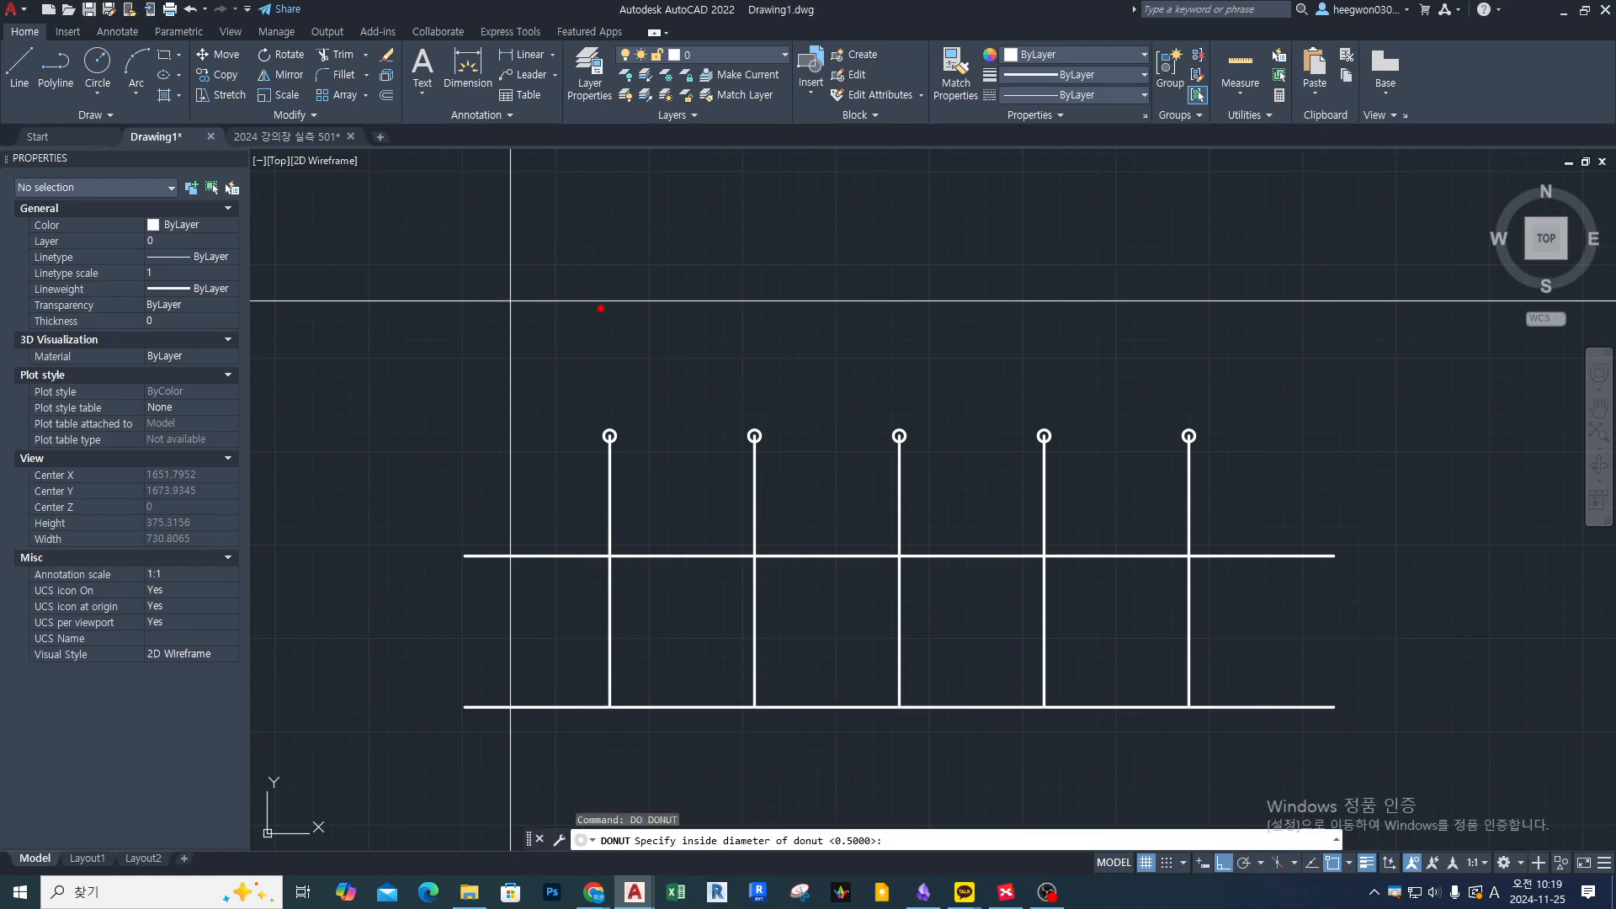
mouse_move(647, 292)
left_mouse_down()
mouse_move(659, 338)
mouse_move(699, 291)
mouse_move(674, 338)
left_mouse_up()
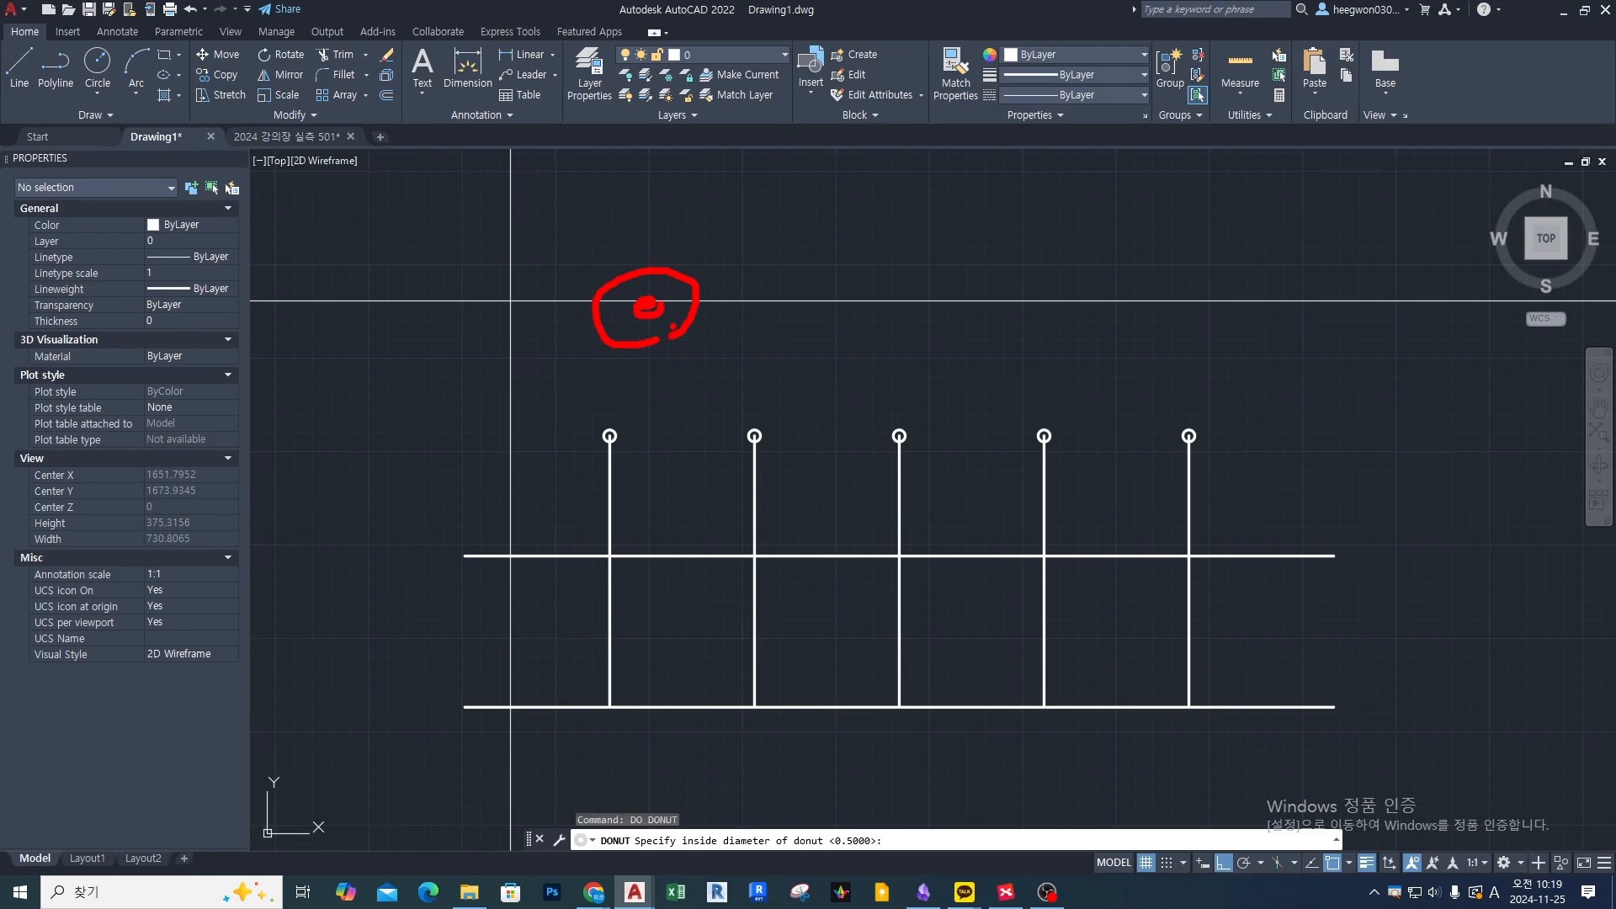
key("Escape")
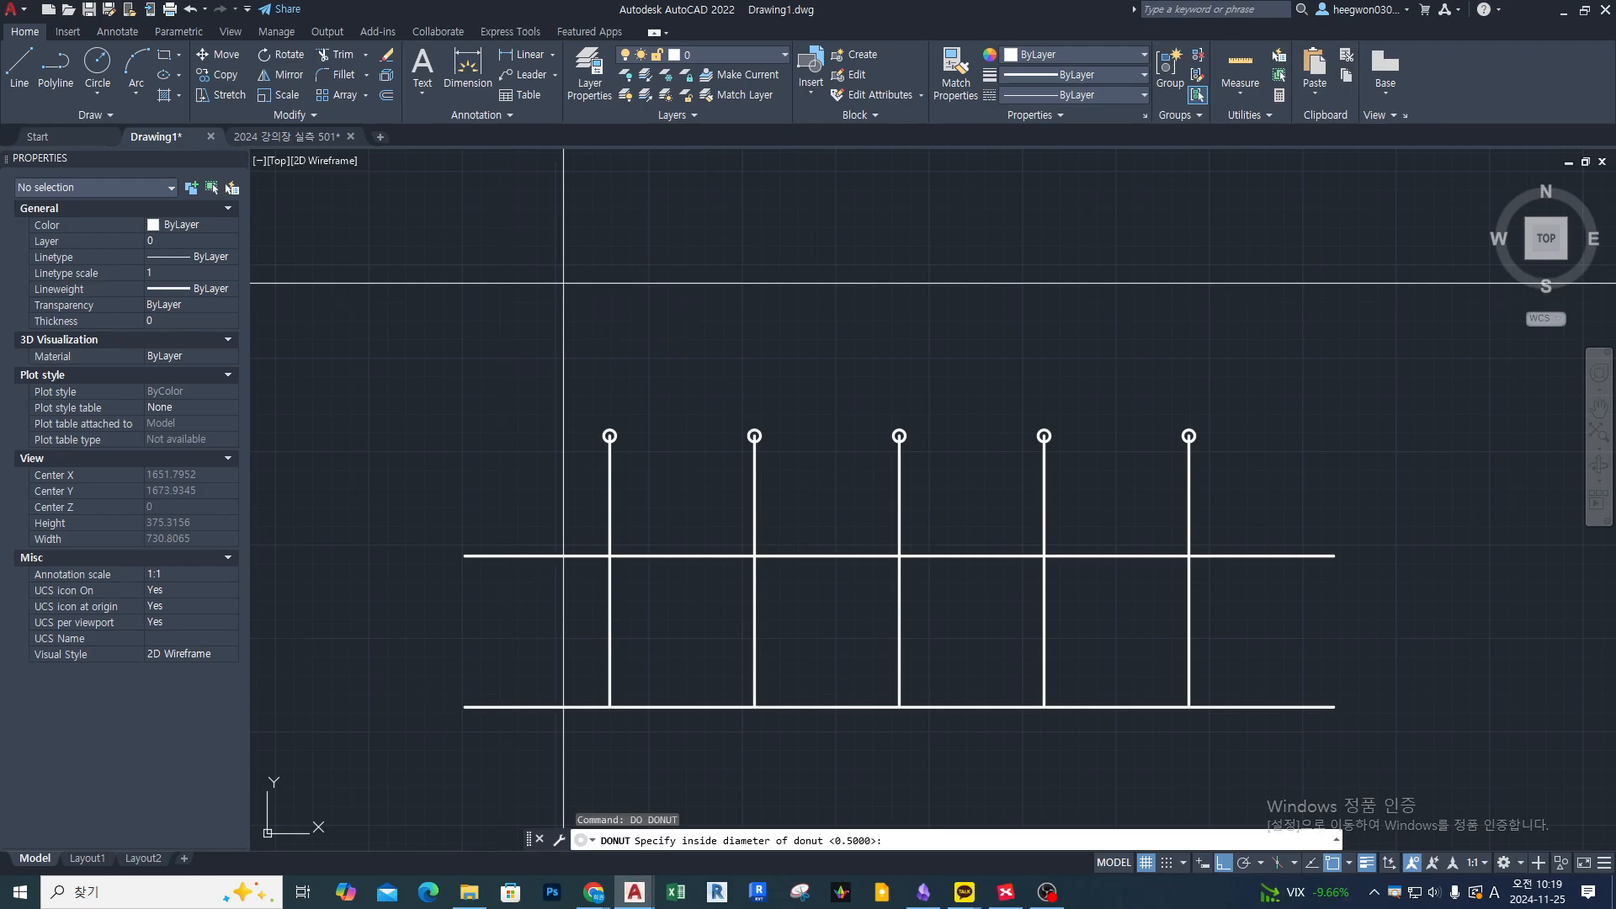
type("30")
key("Return")
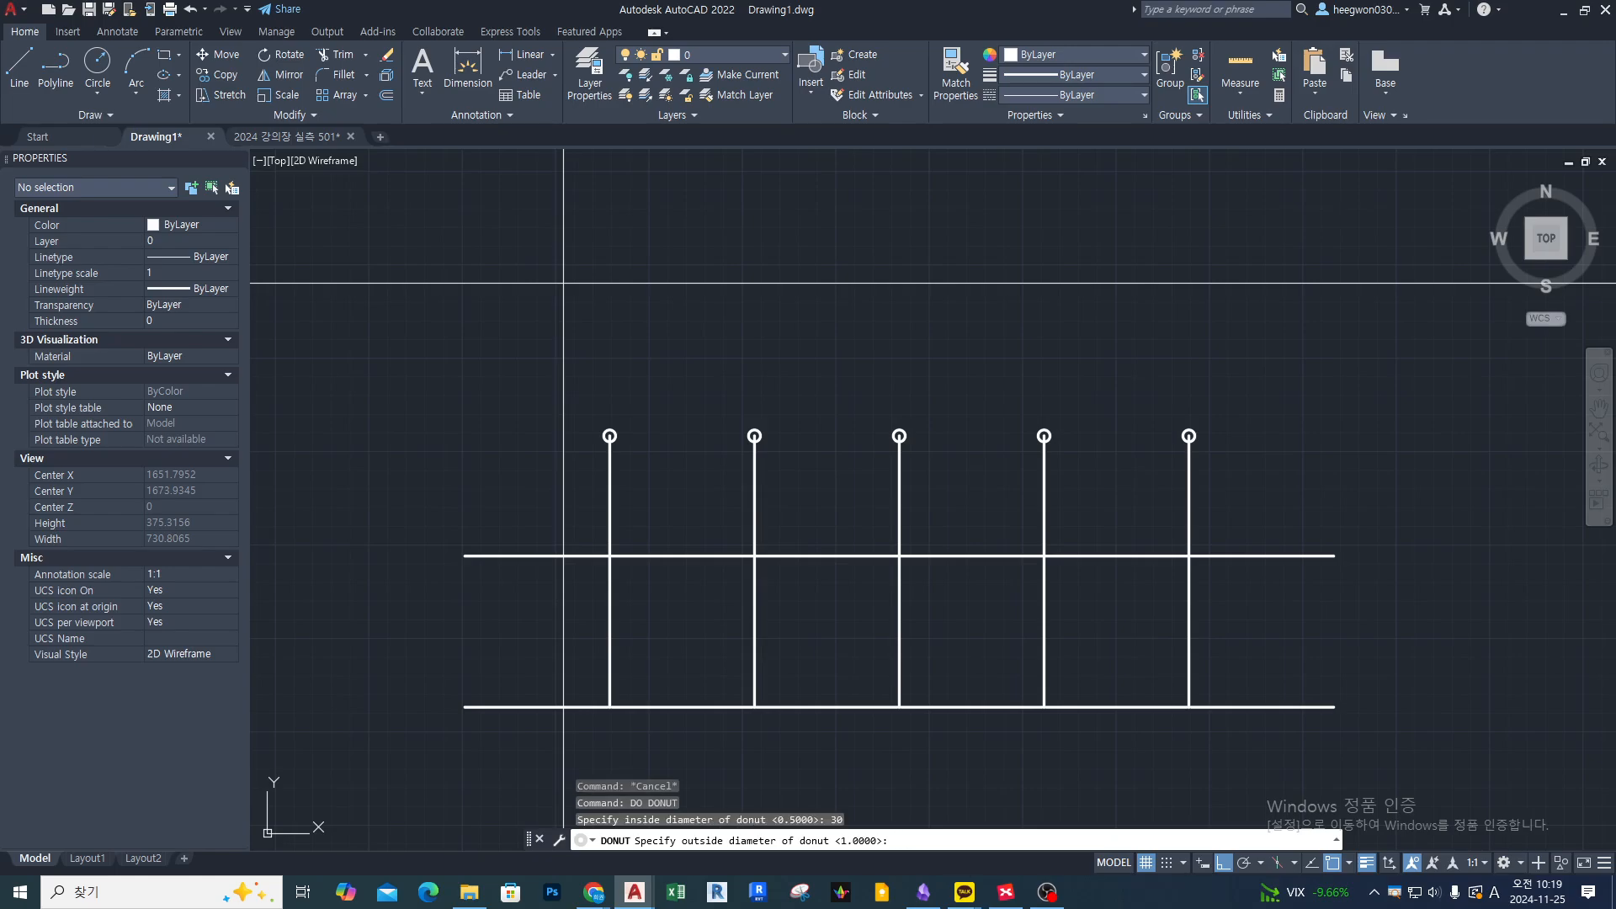
type("80")
key("Return")
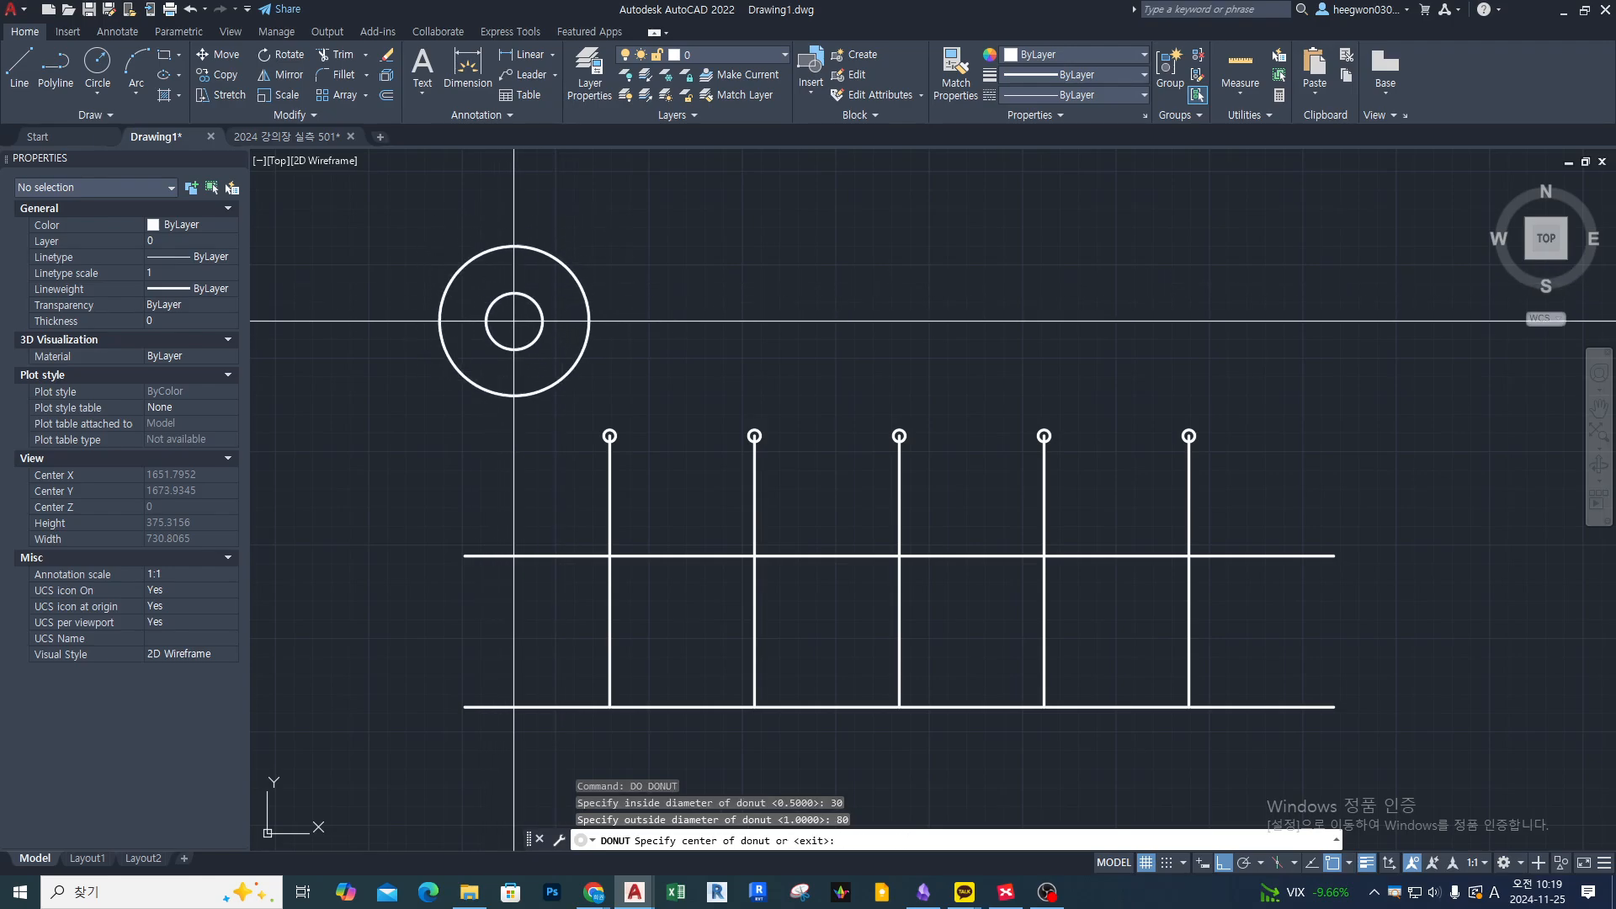
middle_click_drag(469, 305, 649, 359)
left_click(505, 300)
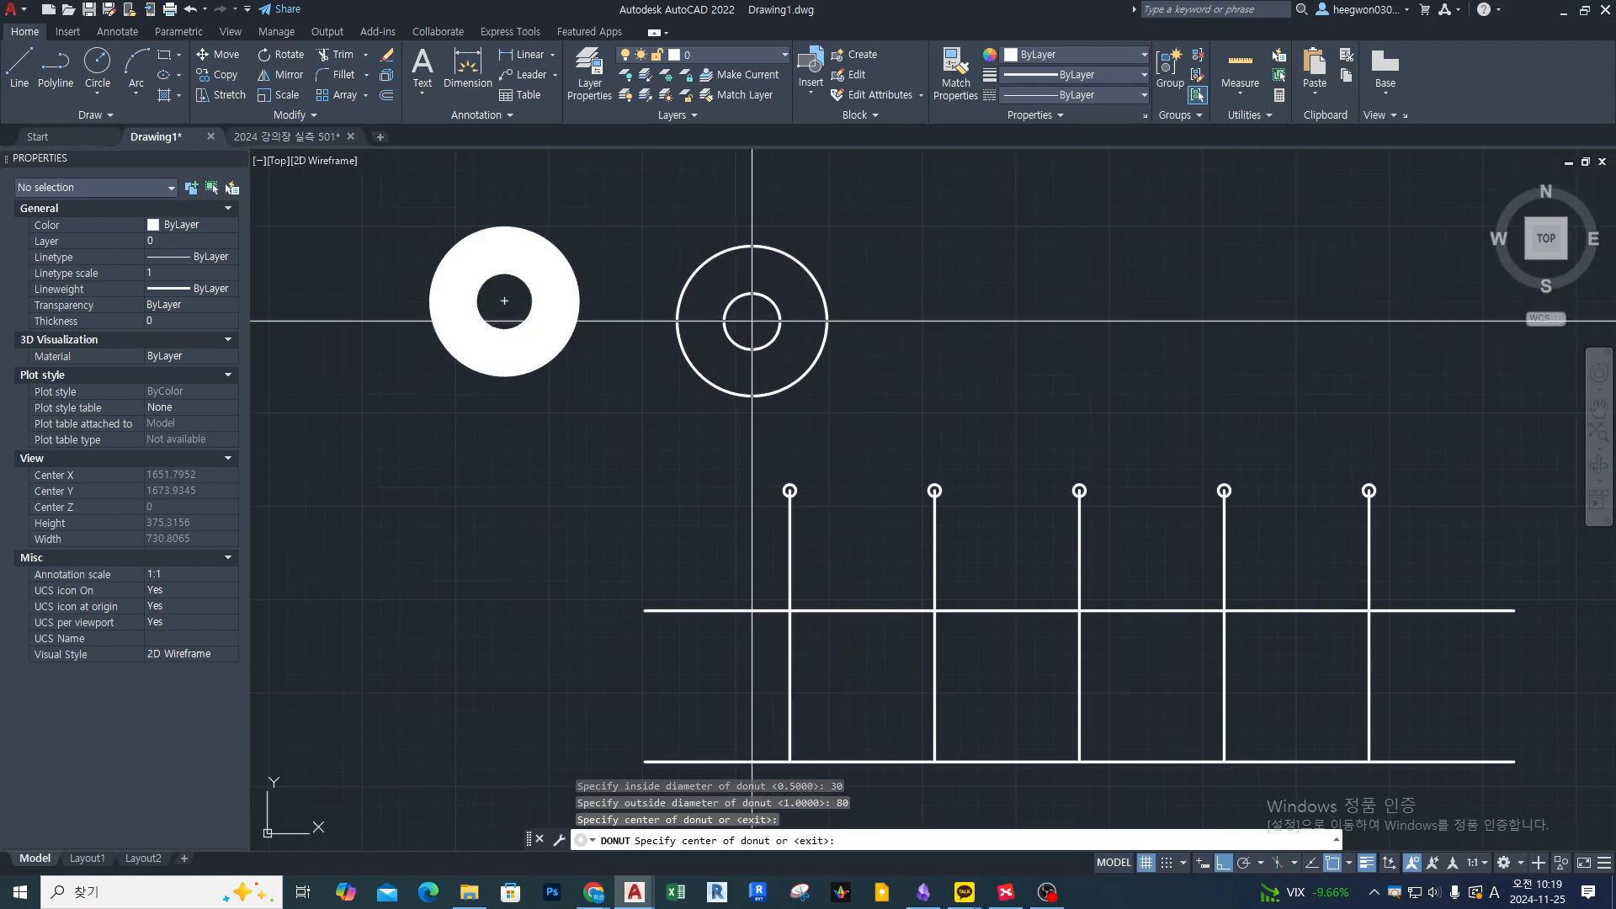
key("Return")
Draw a thin-ringed donut with inside diameter 70 and outside diameter 80, just right of the first donut.
key("Return")
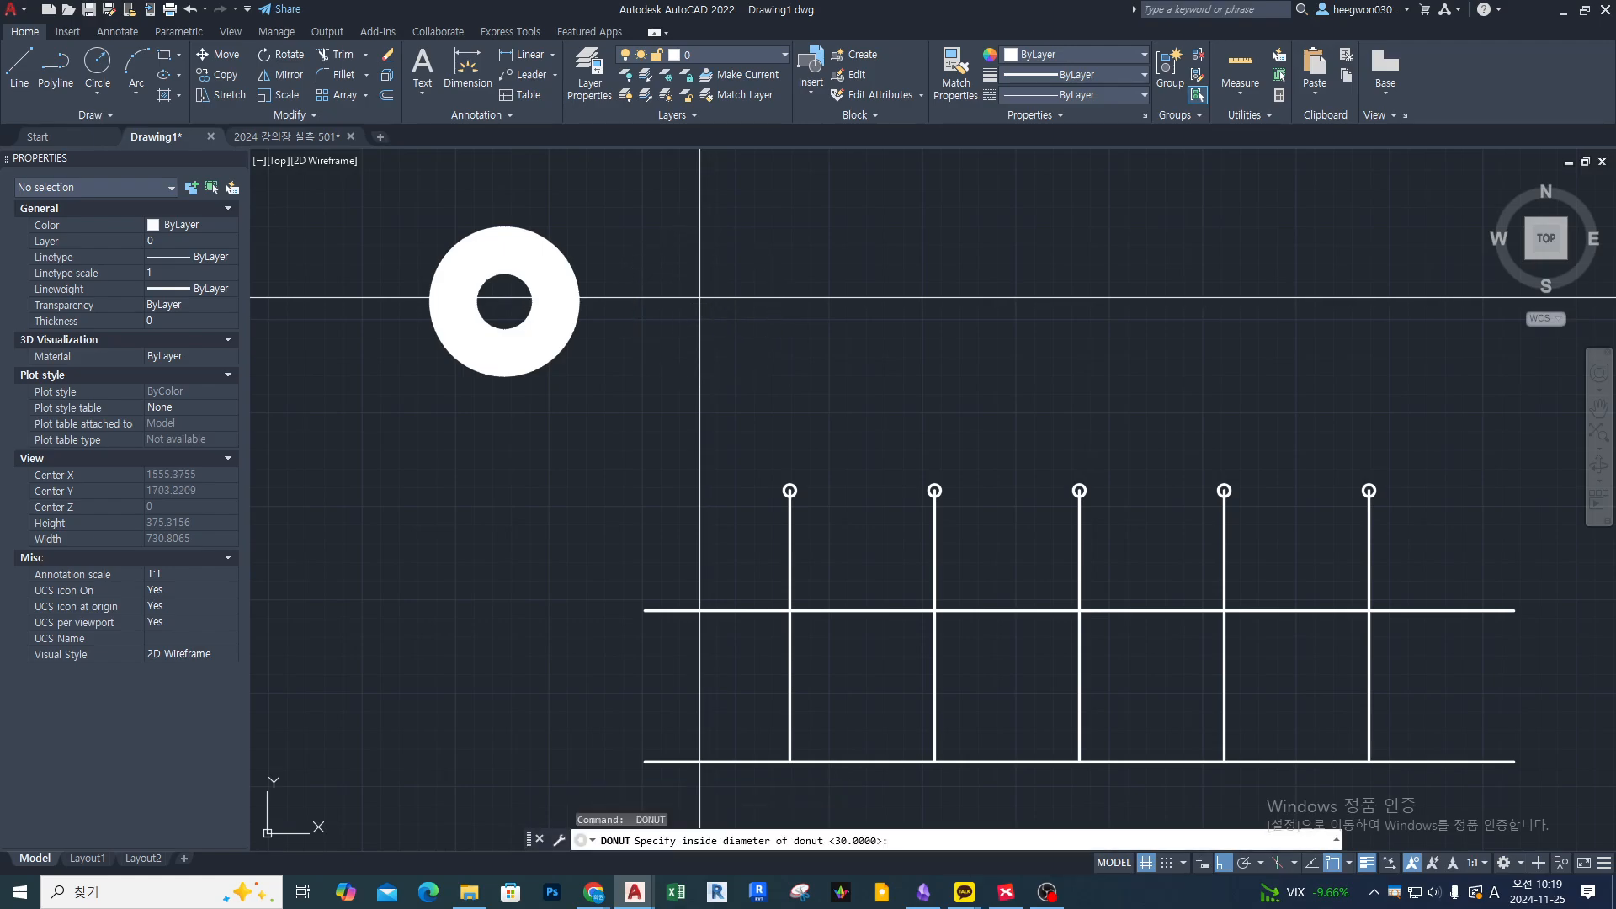
type("70")
key("Return")
type("80")
key("Return")
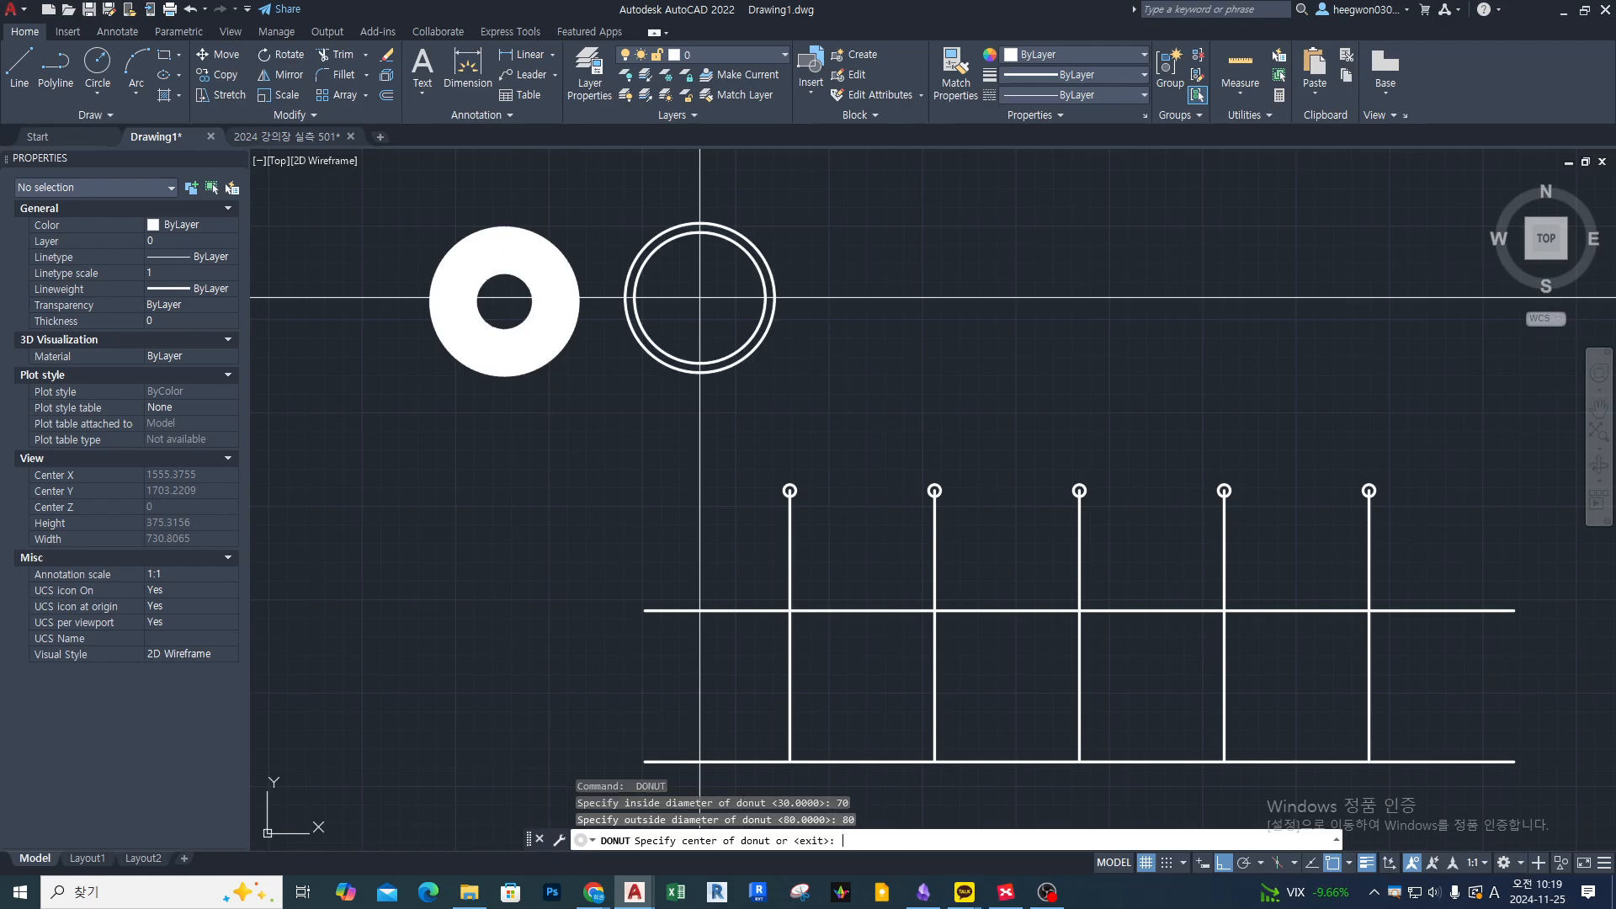
left_click(700, 297)
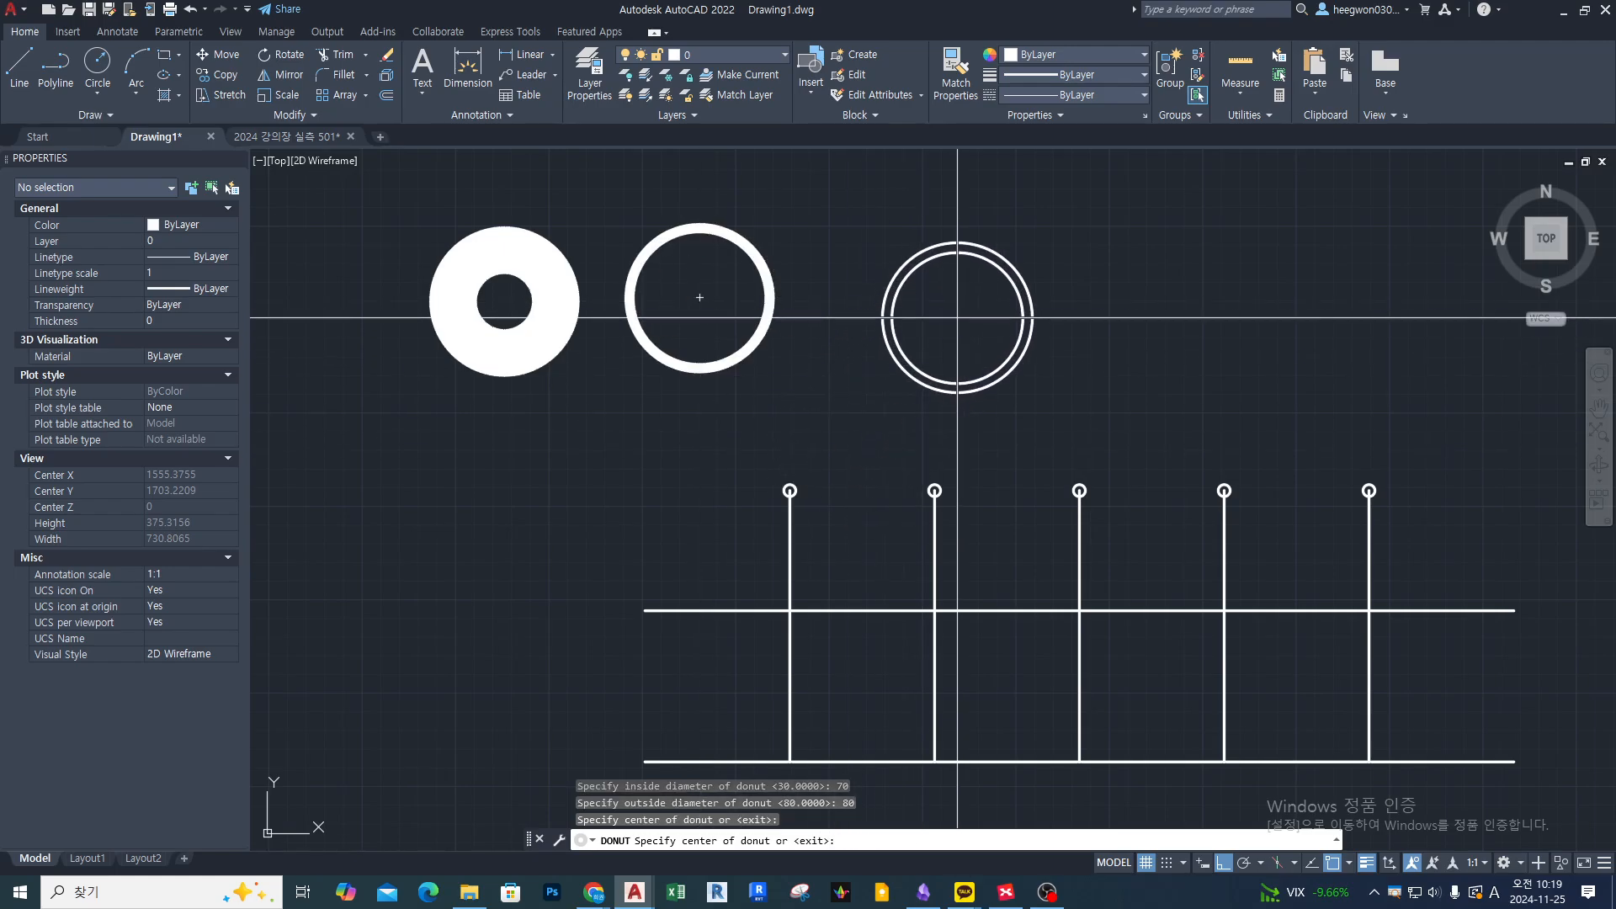
key("Return")
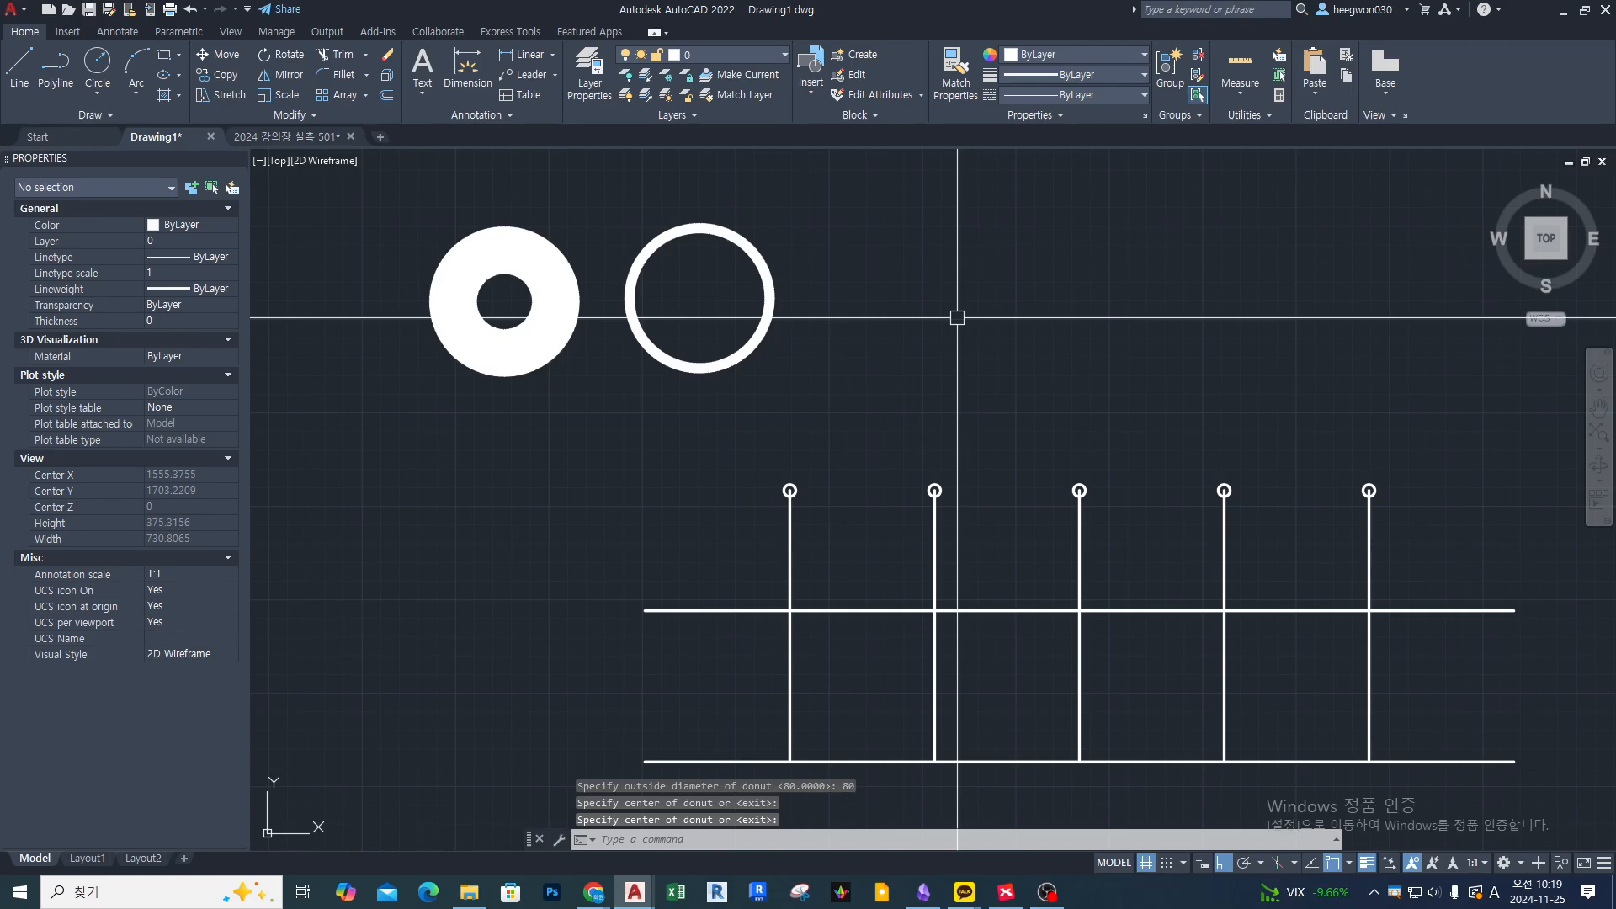
Draw a solid-filled donut with inside diameter 0 and outside diameter 80, right of the thin-ringed one.
key("Return")
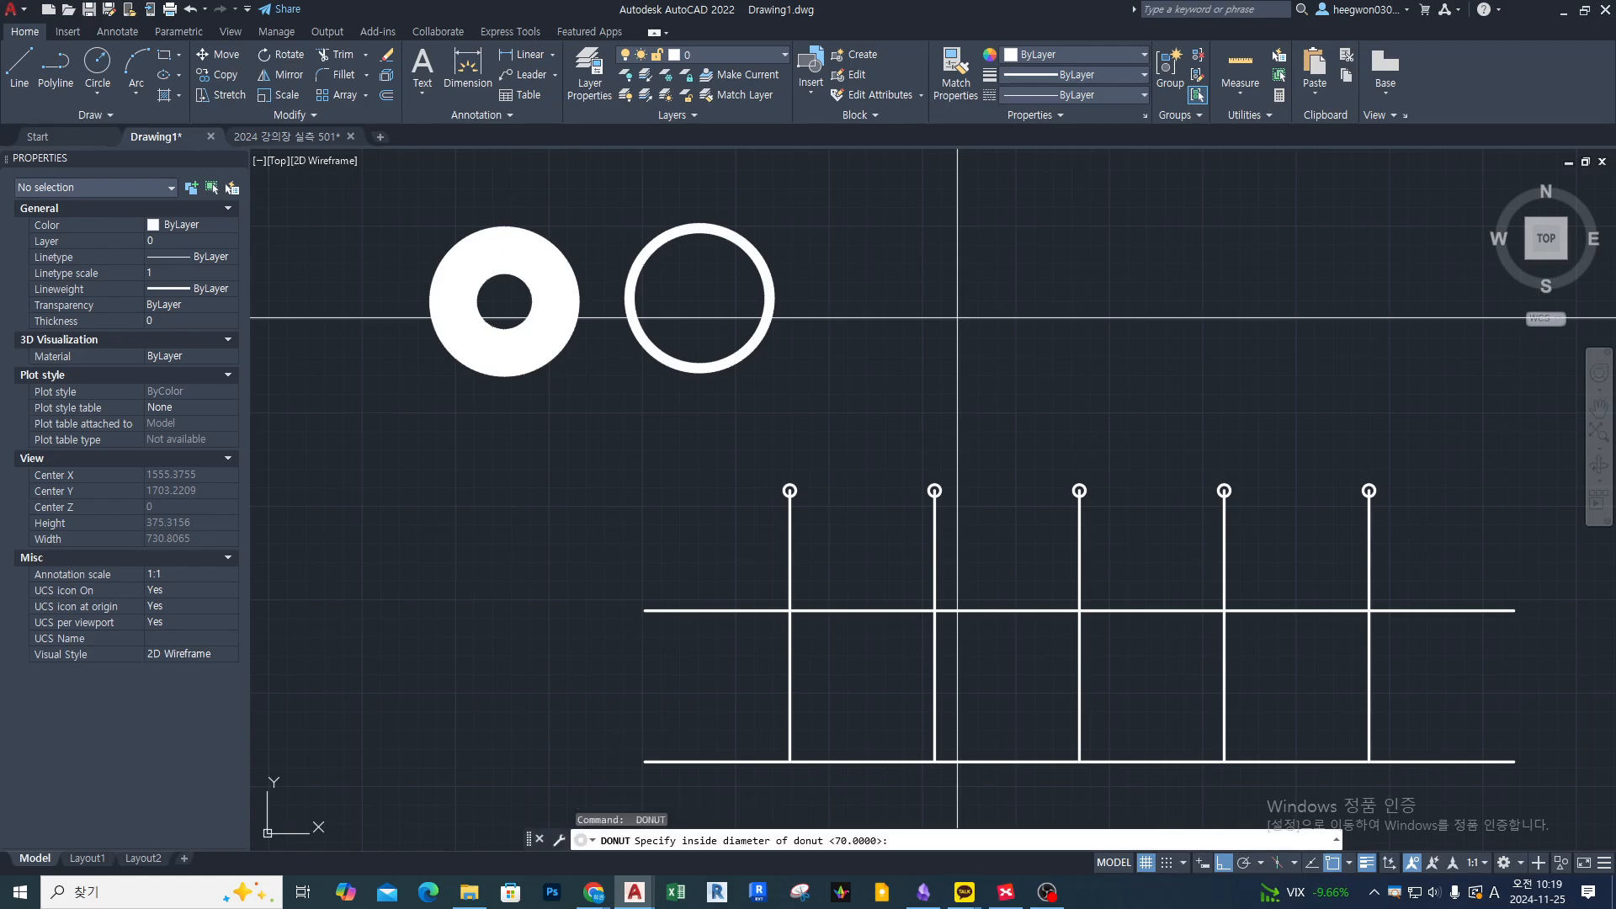
type("0")
key("Return")
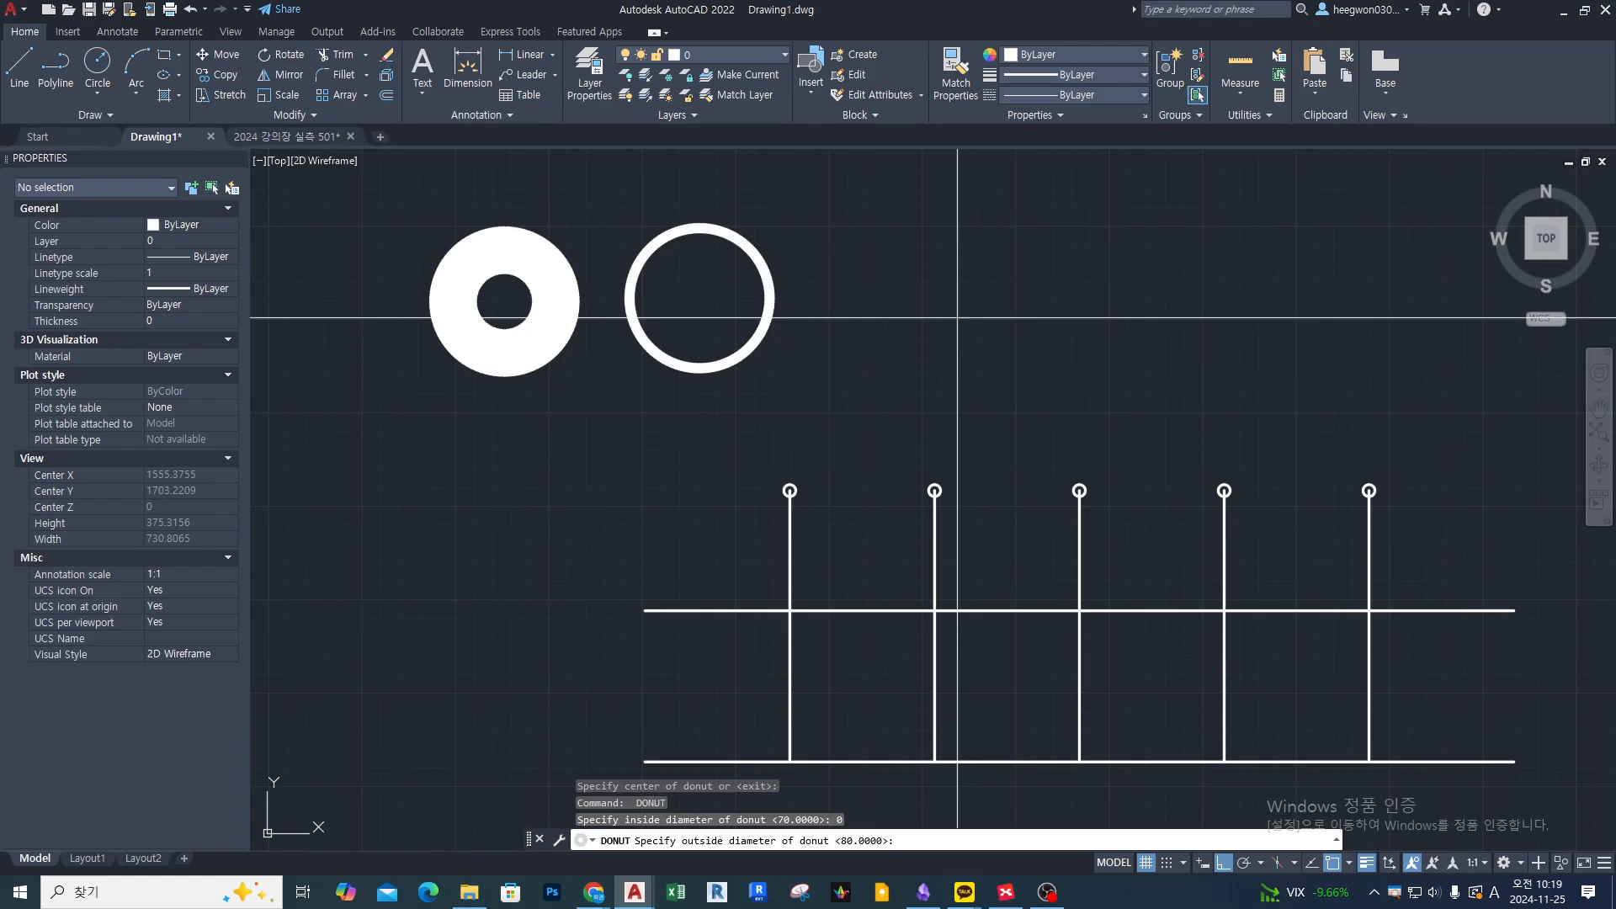
type("80")
key("Return")
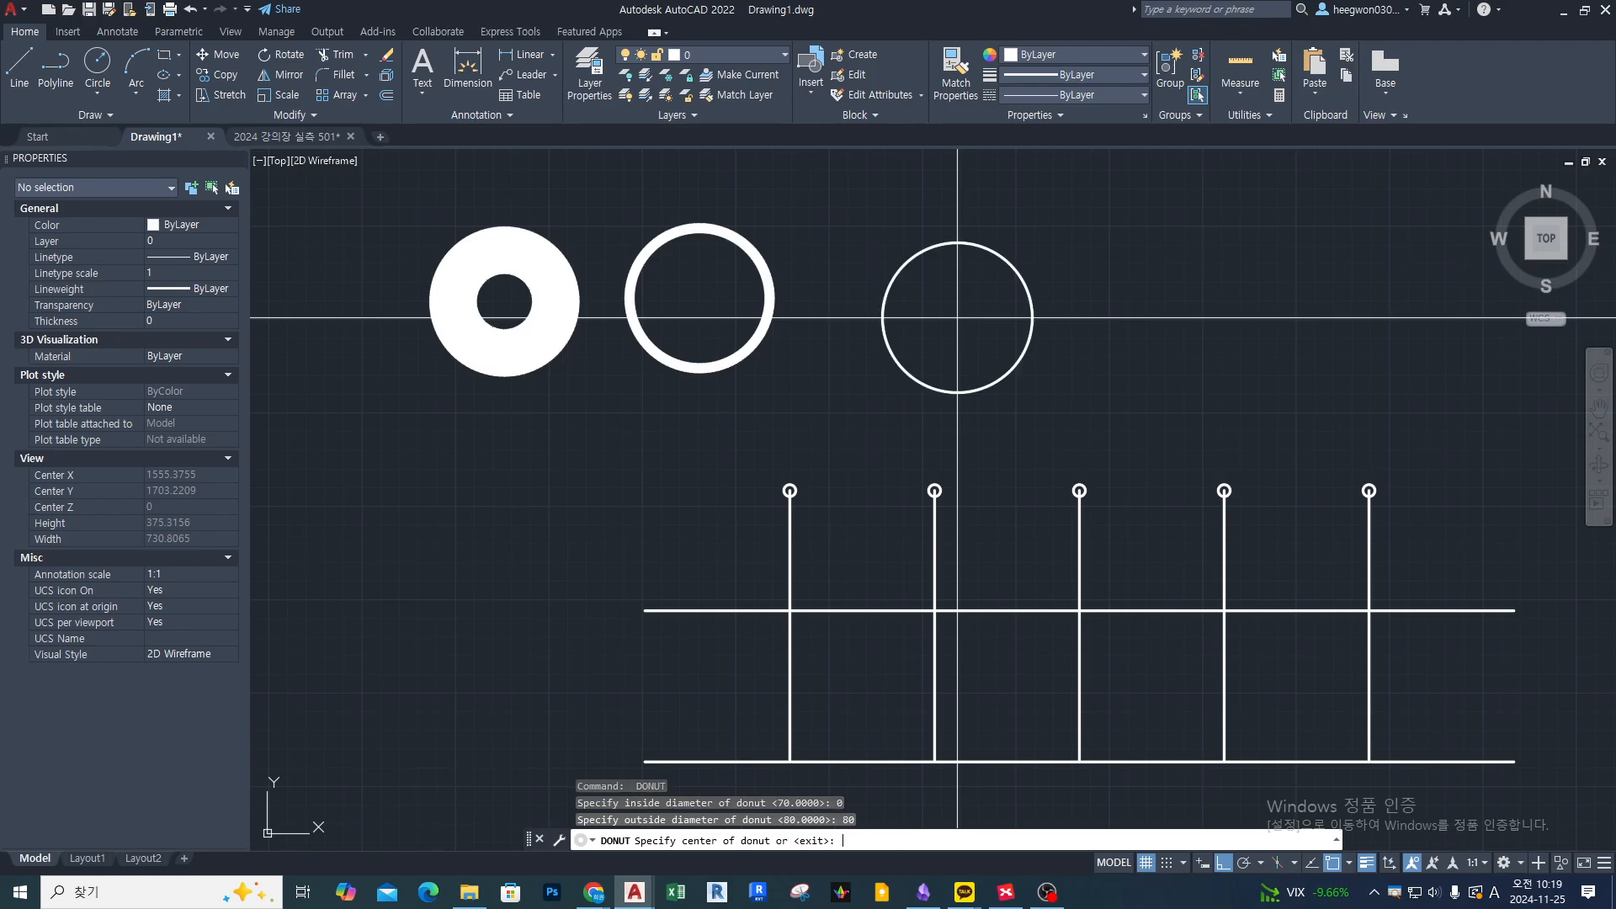
left_click(916, 296)
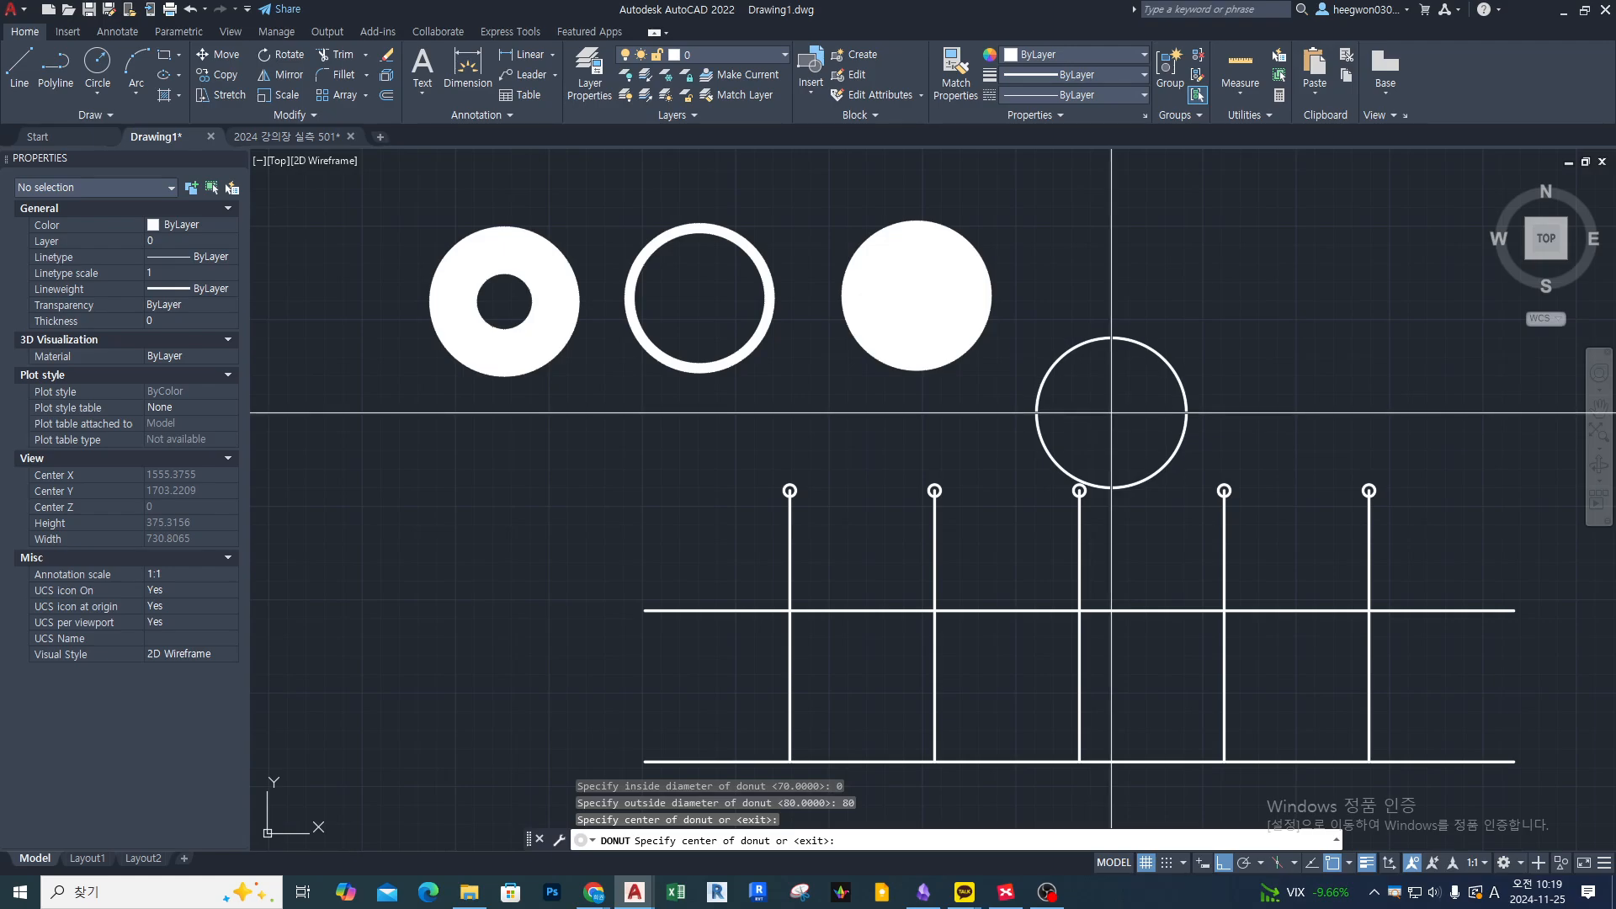
scroll(820, 425, "down", 5)
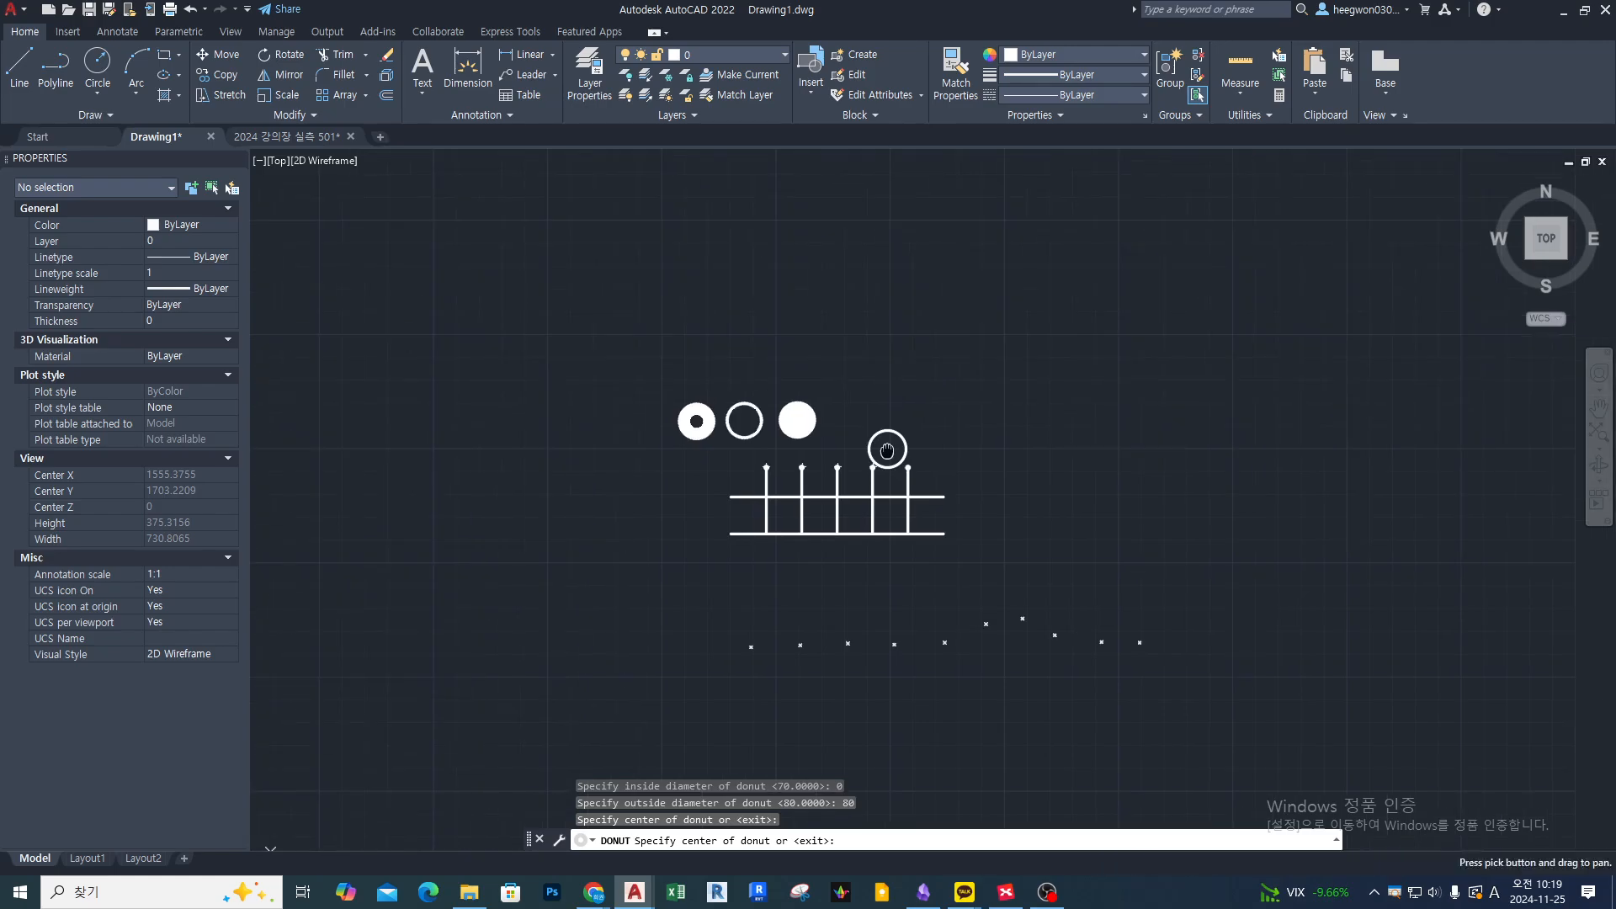
key("Escape")
key("Escape")
mouse_move(977, 460)
middle_mouse_down()
mouse_move(947, 504)
mouse_move(786, 595)
mouse_move(664, 559)
middle_mouse_up()
scroll(791, 589, "down", 4)
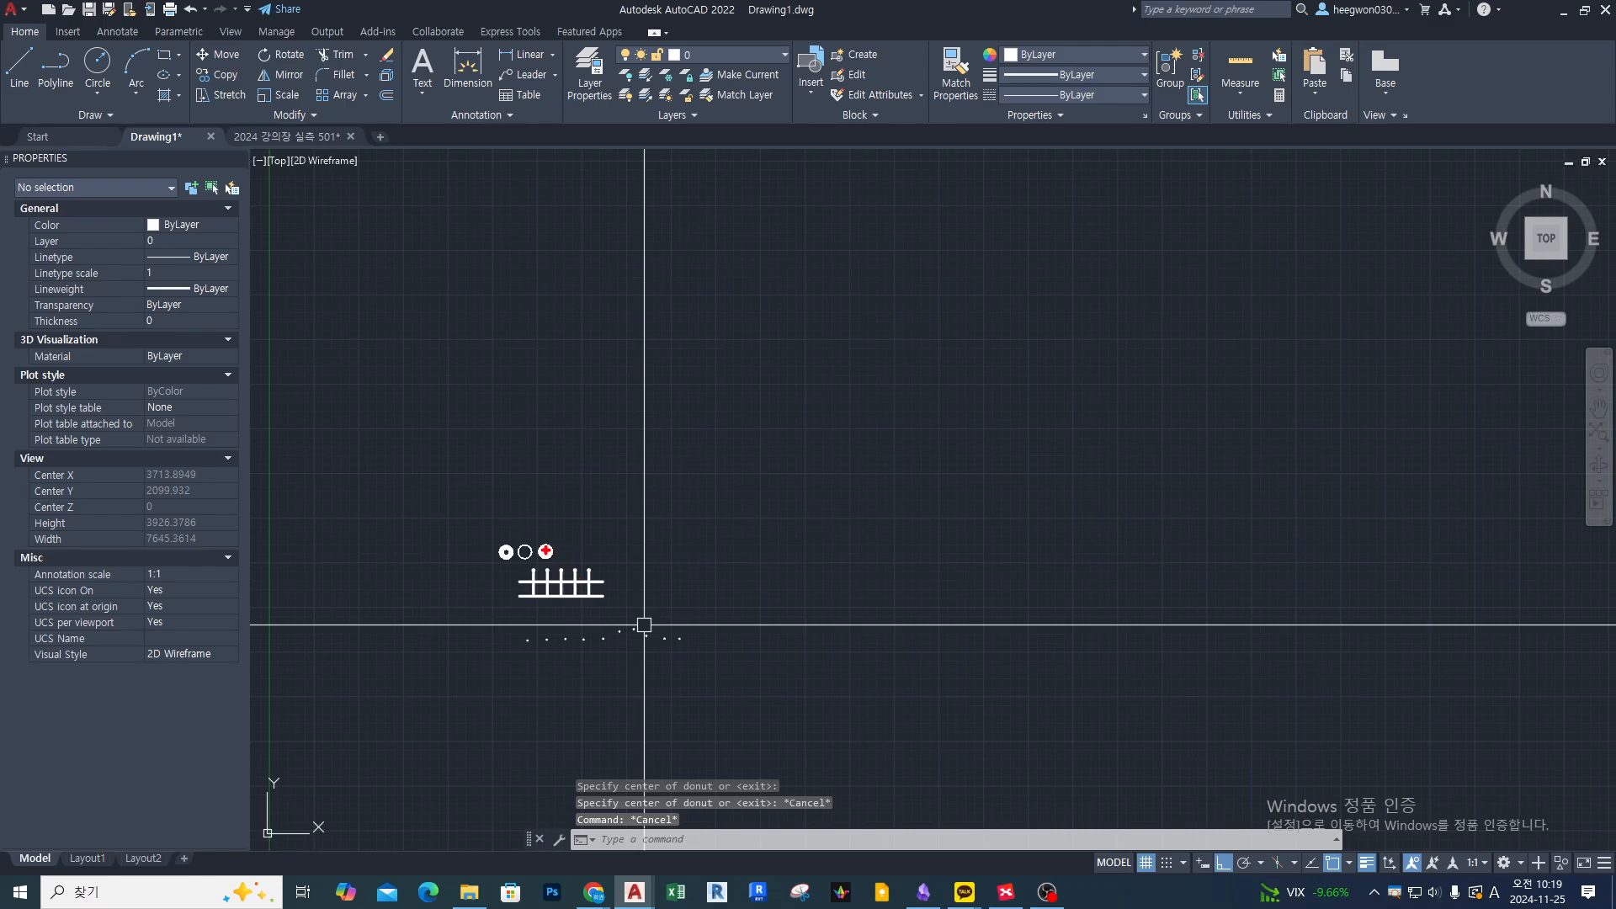
mouse_move(547, 552)
left_mouse_down()
mouse_move(605, 445)
mouse_move(793, 458)
left_mouse_up()
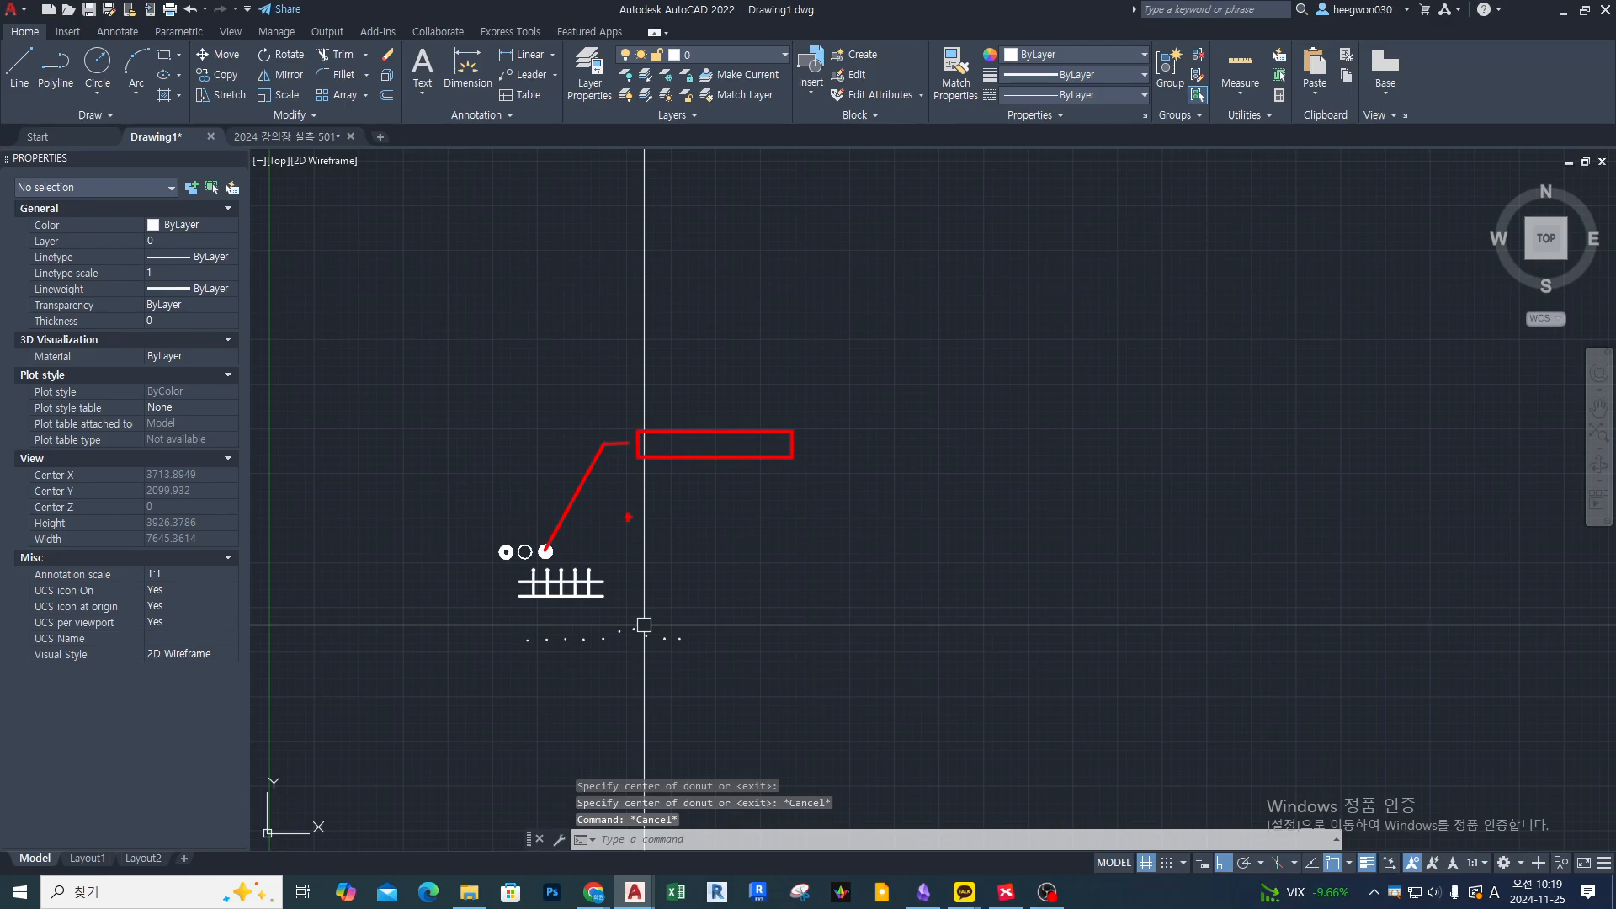
mouse_move(579, 425)
left_mouse_down()
mouse_move(540, 521)
mouse_move(550, 570)
mouse_move(618, 492)
mouse_move(828, 481)
mouse_move(694, 410)
mouse_move(579, 424)
left_mouse_up()
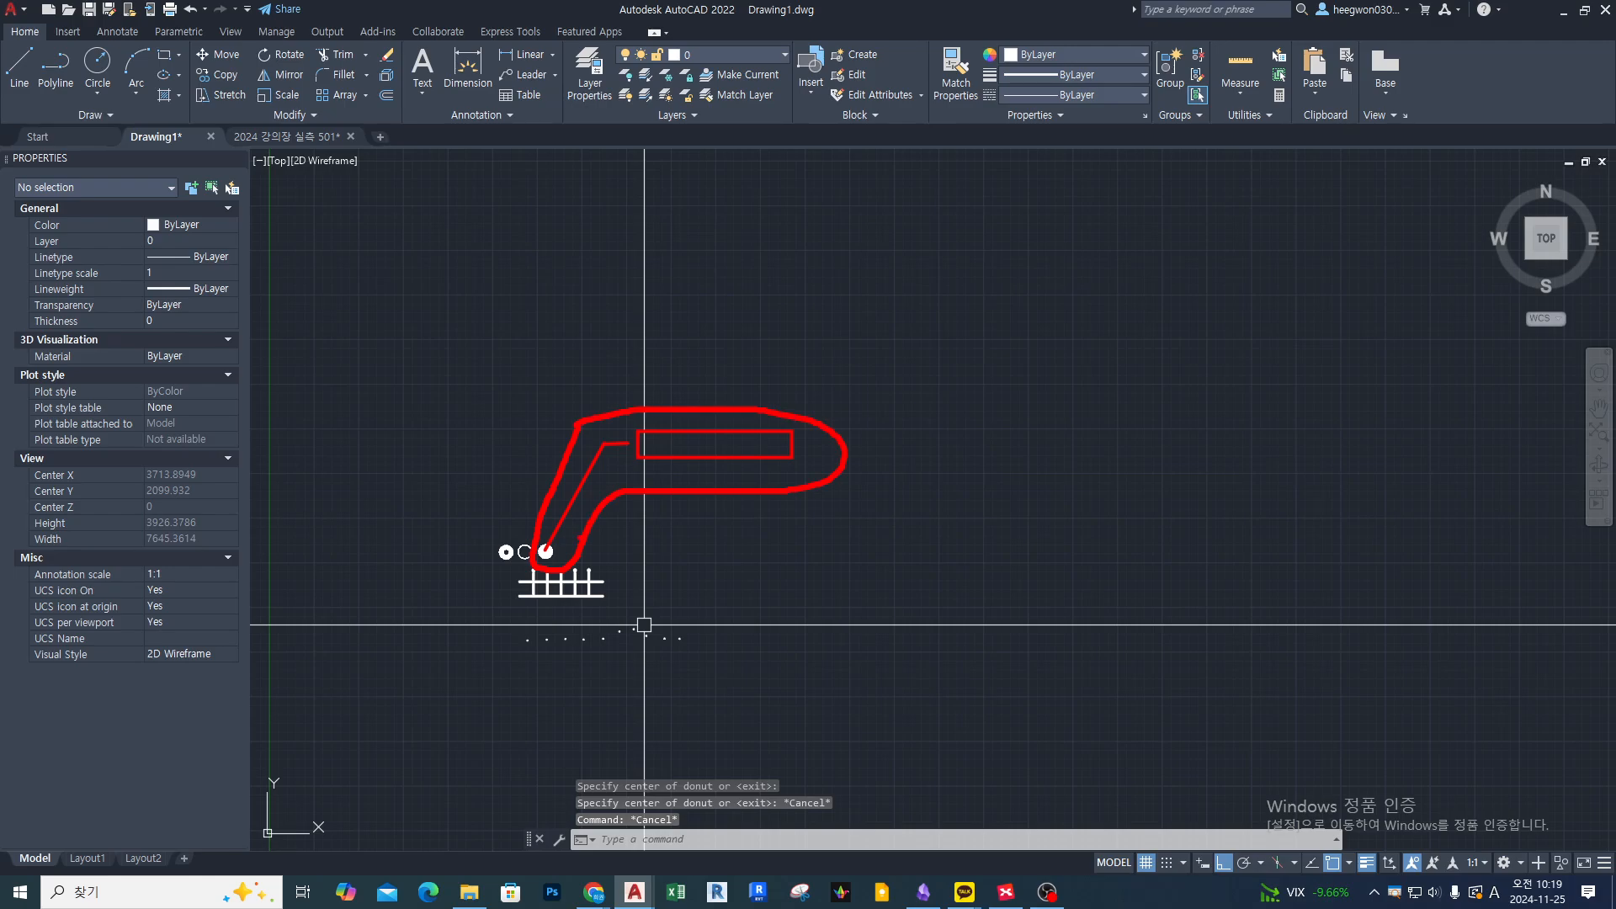
mouse_move(526, 401)
left_mouse_down()
mouse_move(543, 425)
mouse_move(563, 387)
left_mouse_up()
left_click_drag(599, 387, 620, 395)
key("Escape")
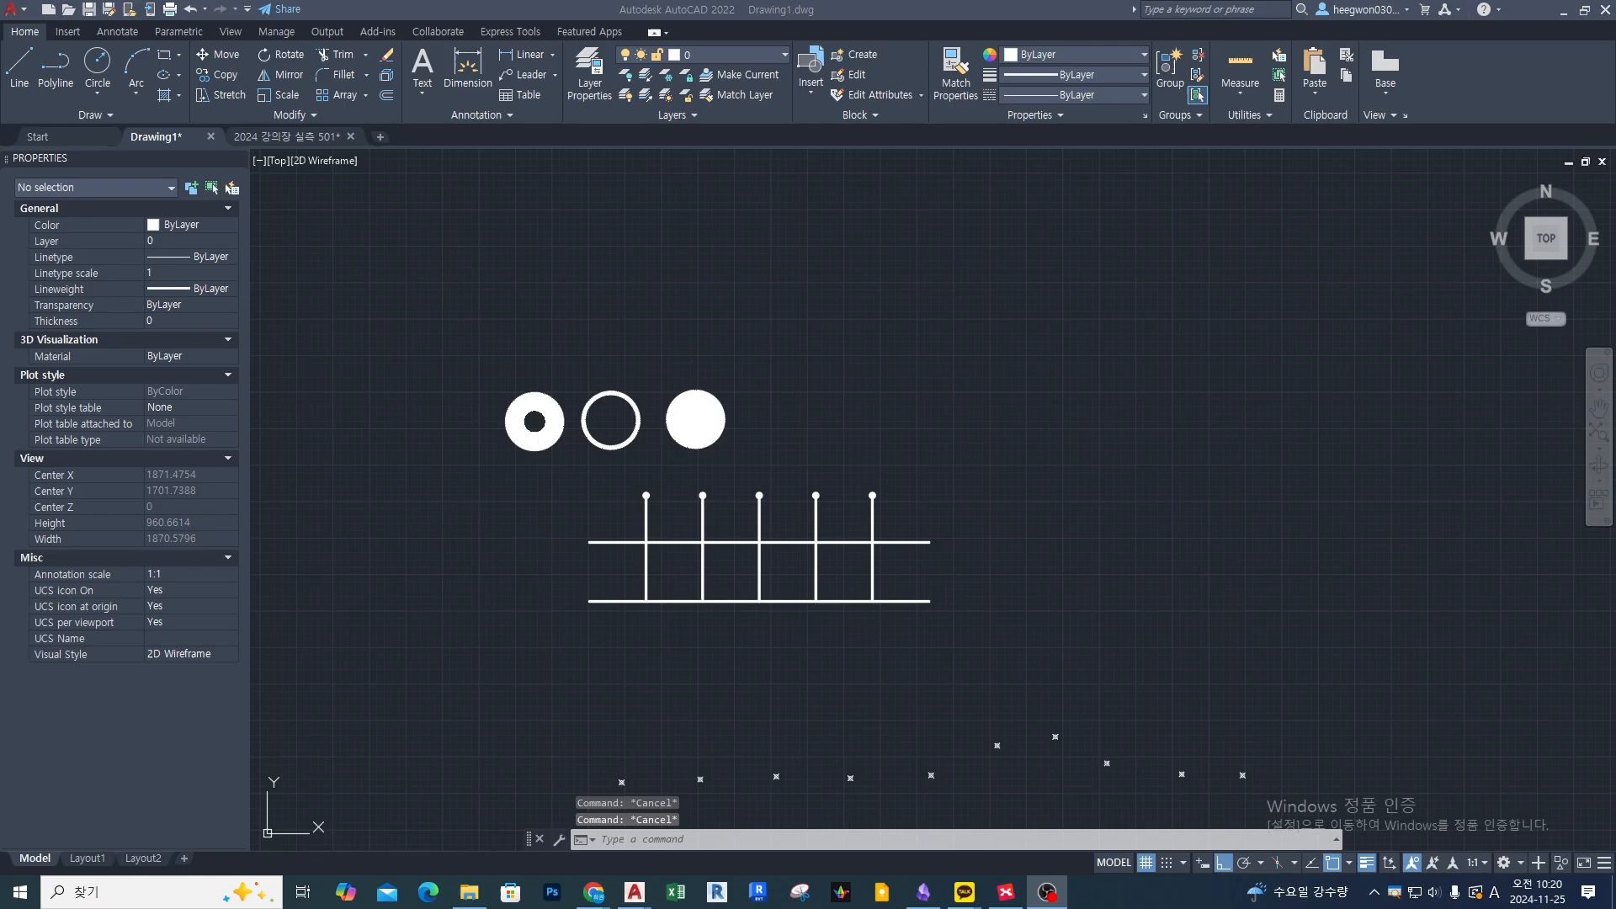
left_click(1169, 317)
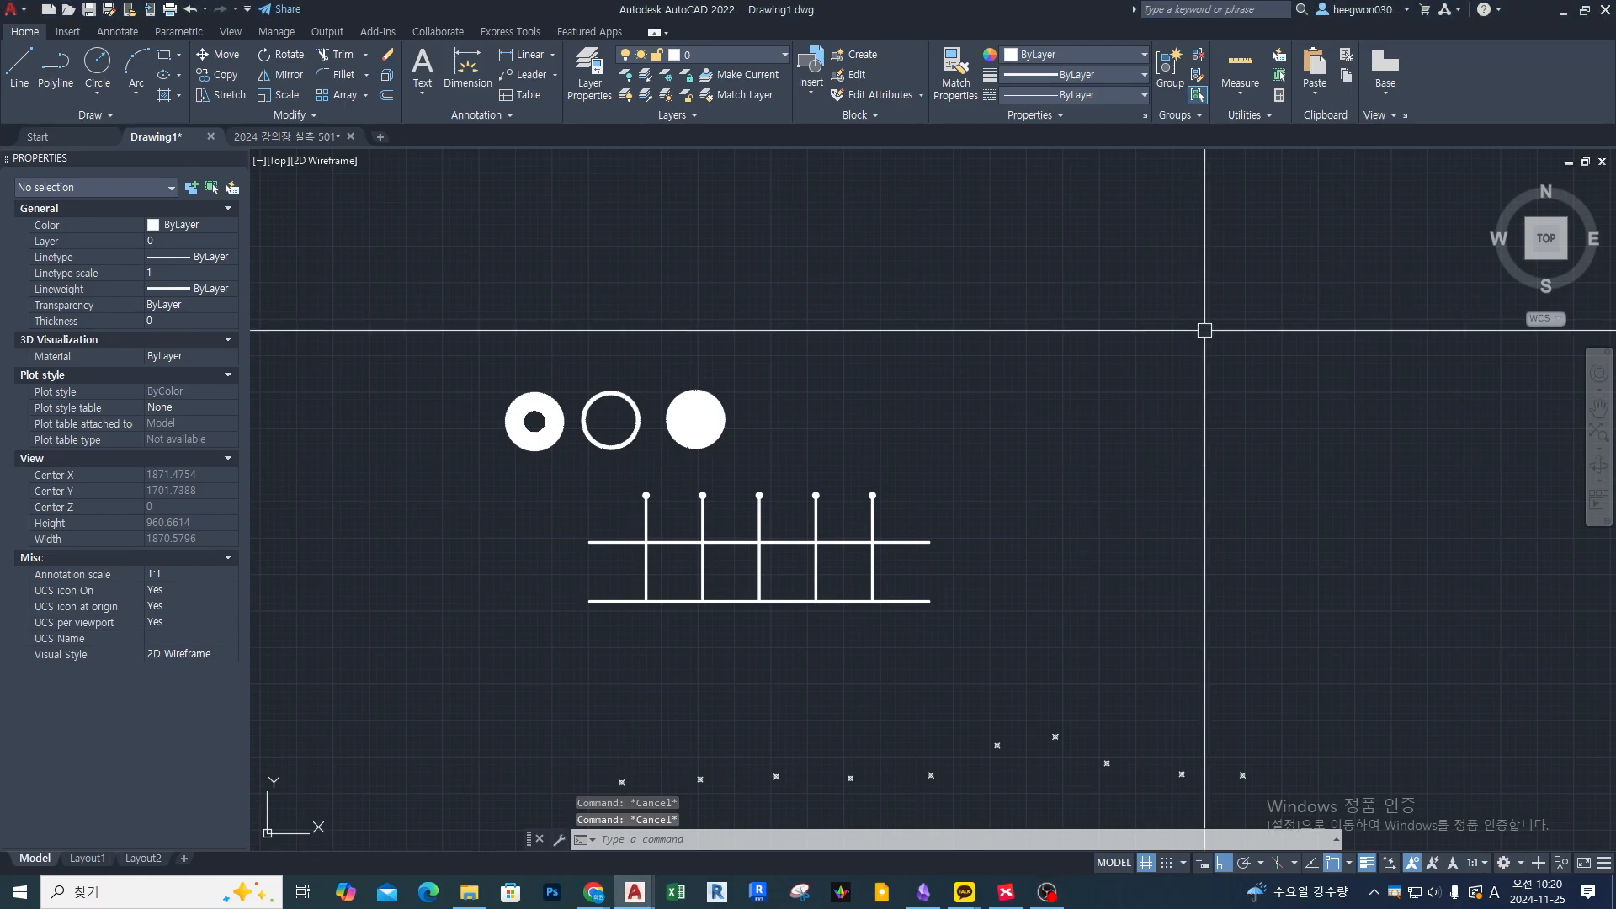
middle_click_drag(694, 435, 689, 458)
scroll(640, 375, "down", 4)
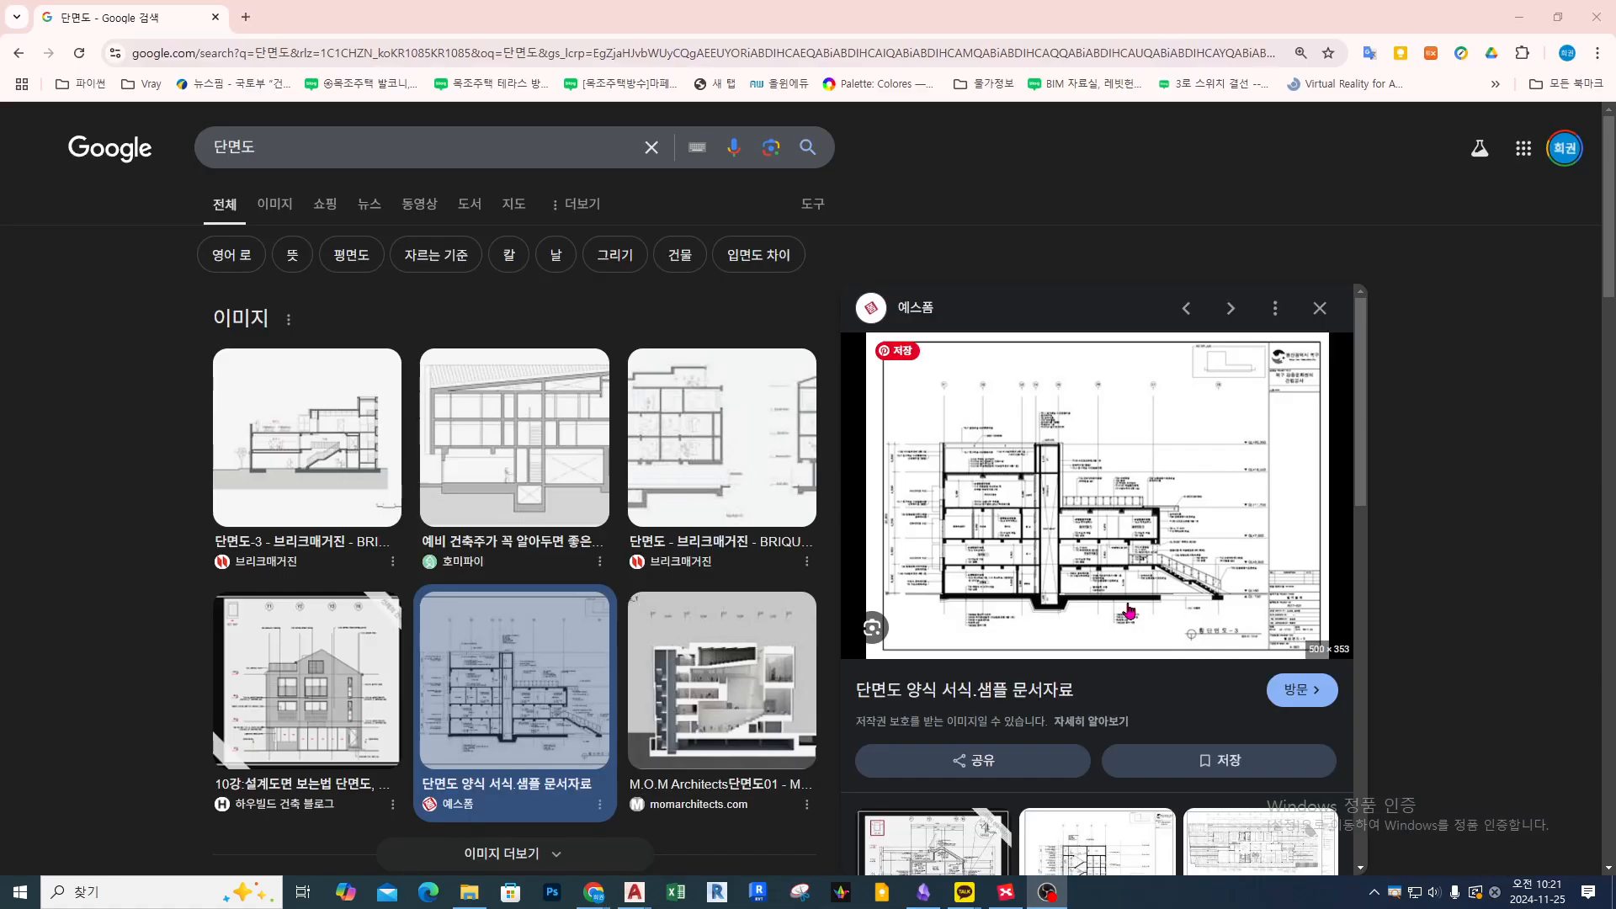
In Chrome, open the source page of the 예스폼 단면도 image and preview the 문서광장 and Naver blog section drawings among the related images.
left_click(1013, 497)
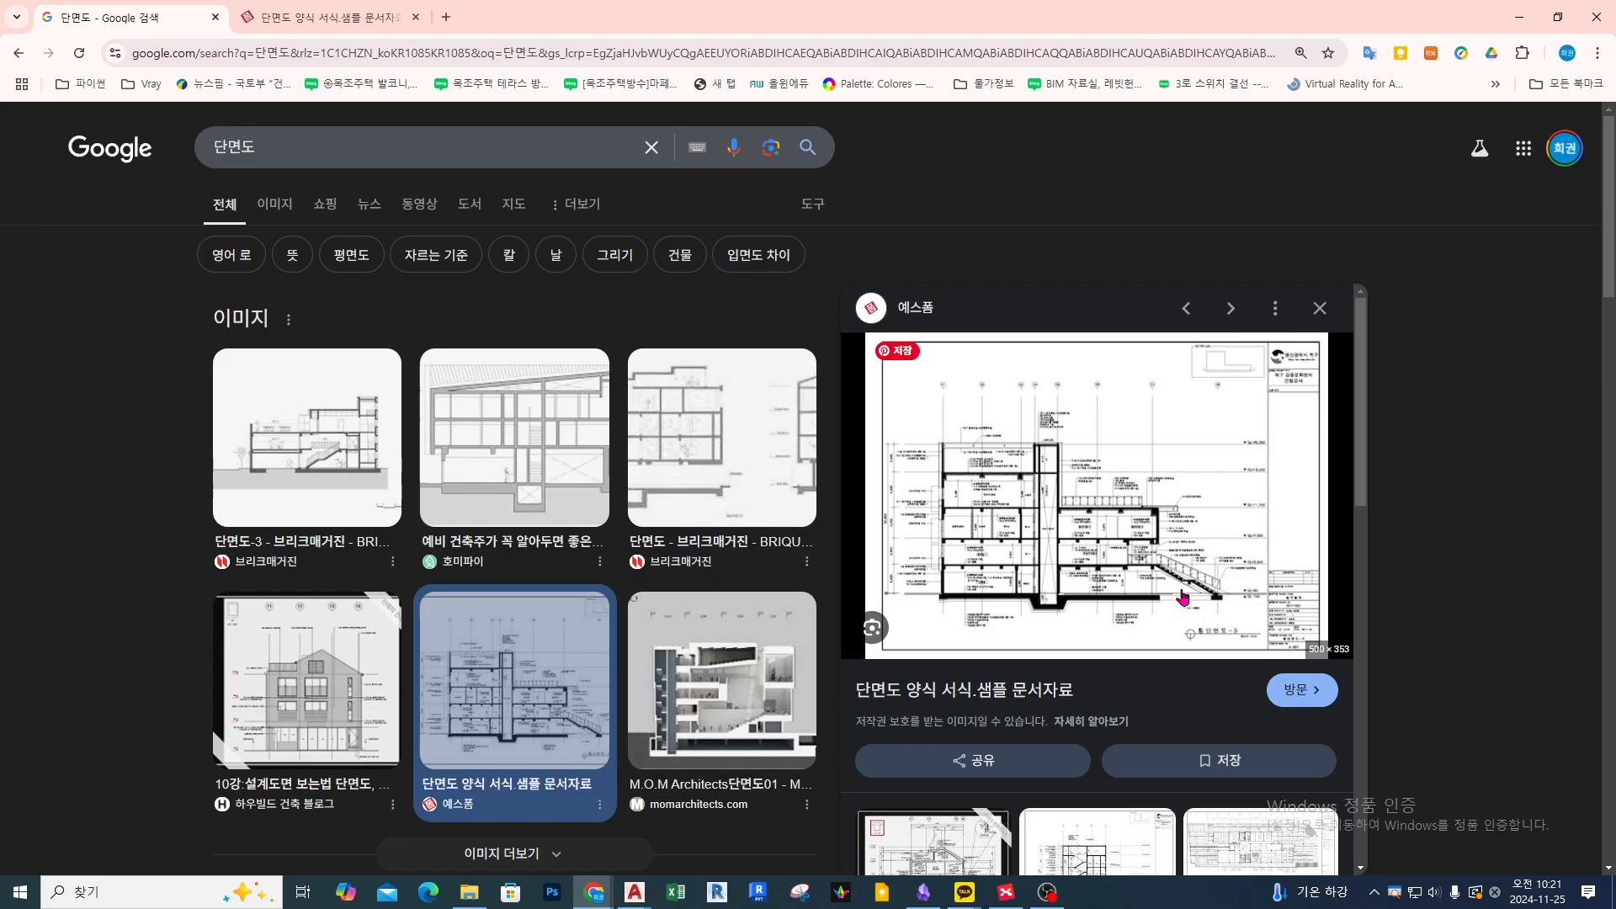
scroll(1082, 731, "down", 10)
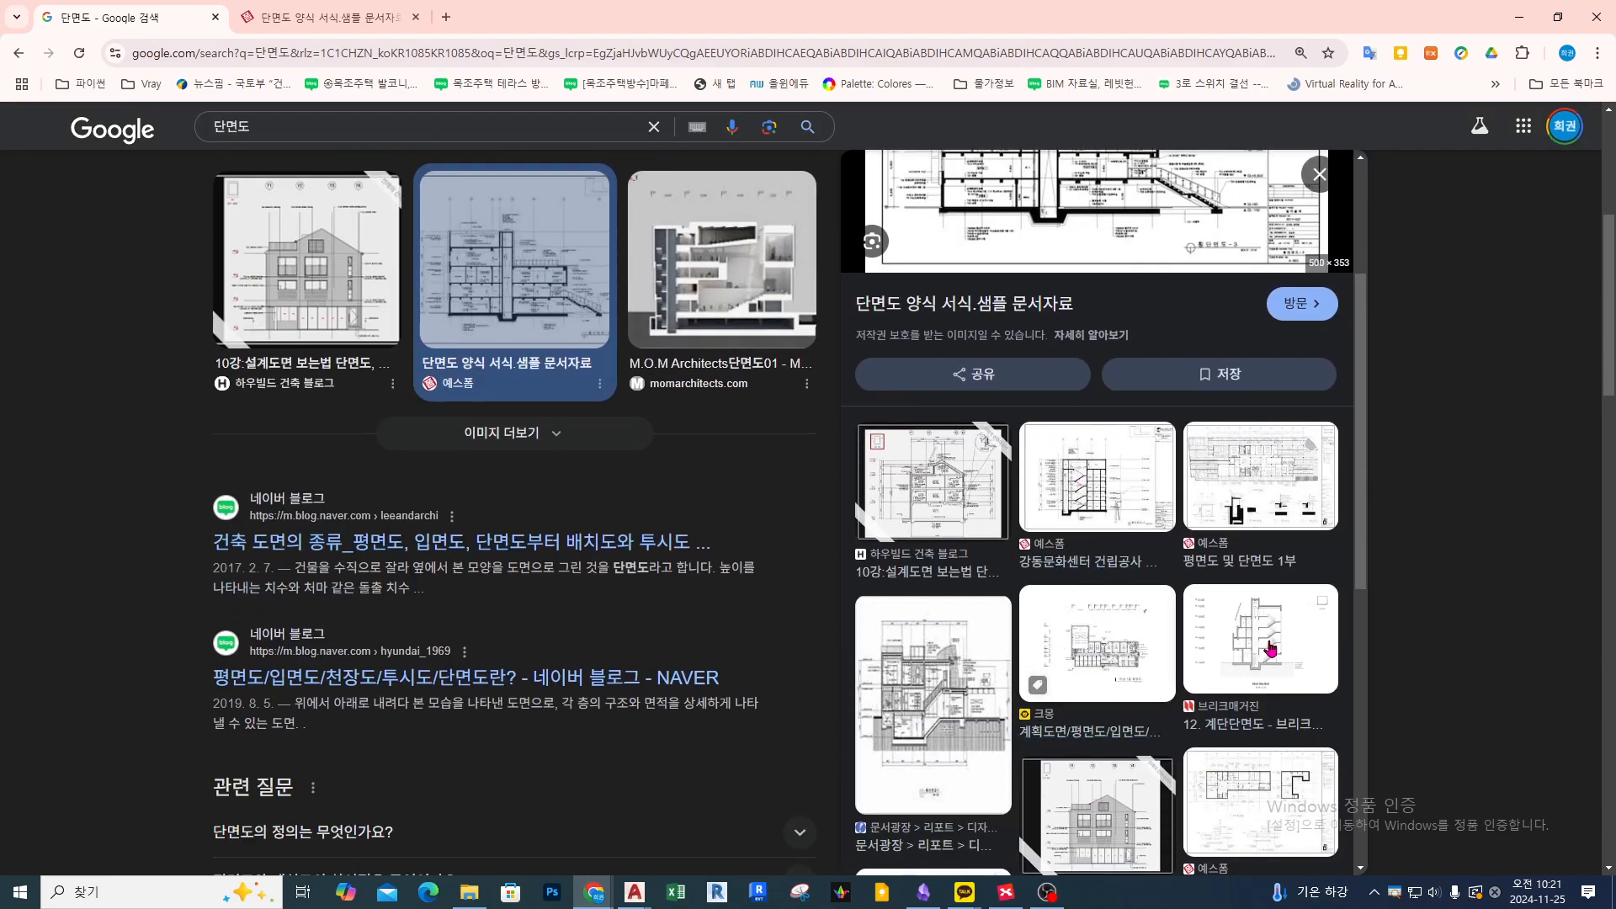
scroll(966, 854, "up", 3)
scroll(965, 854, "down", 2)
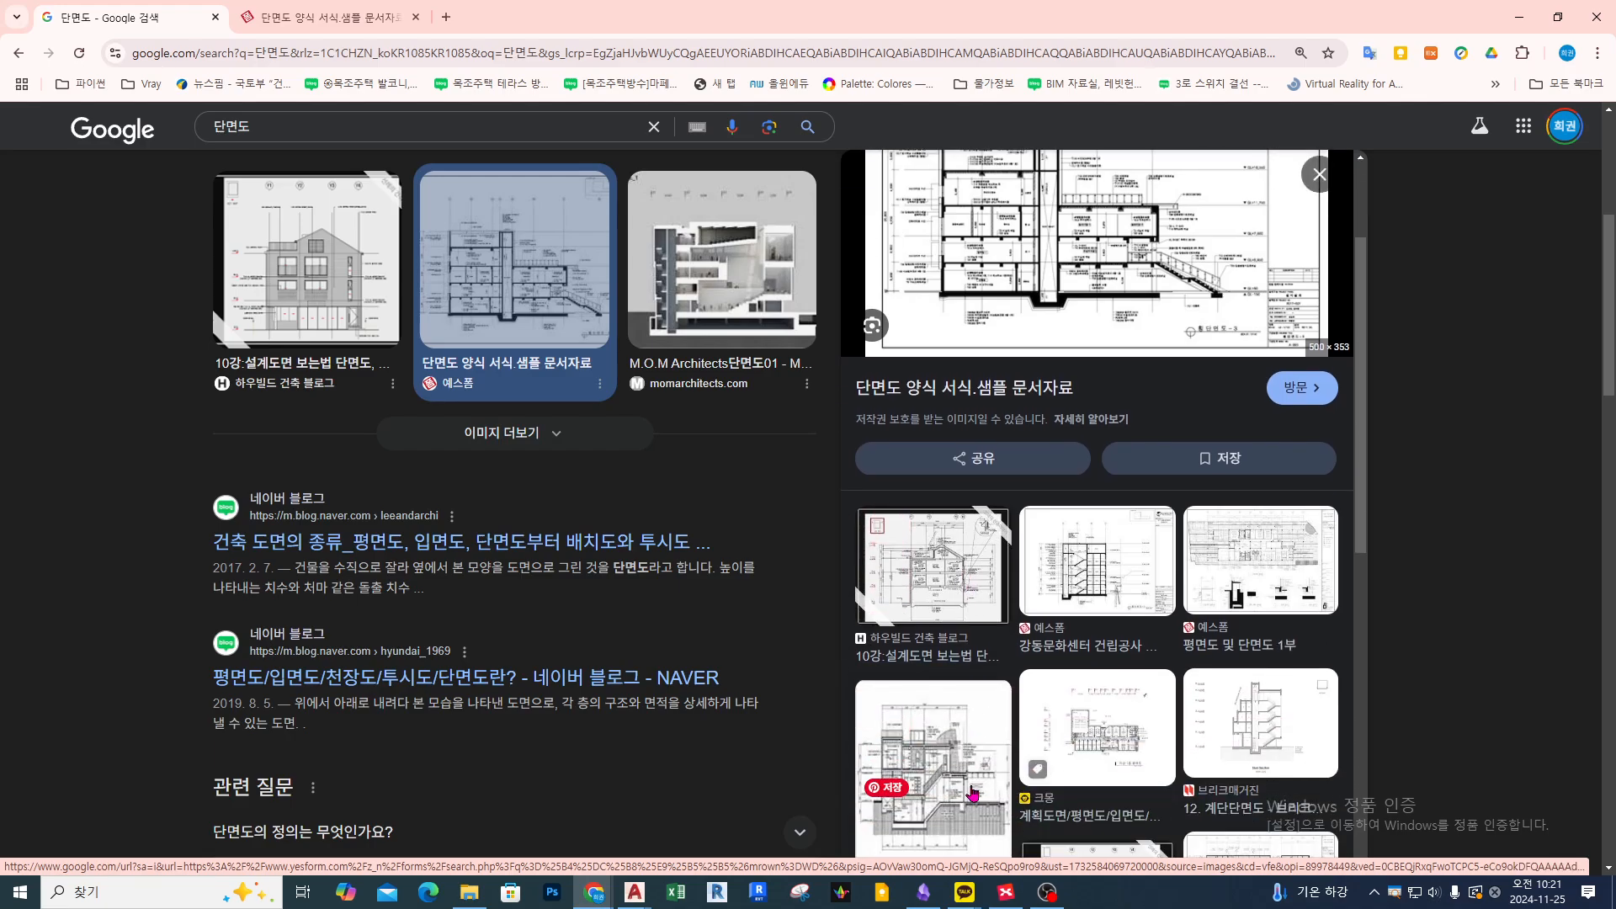
left_click(965, 808)
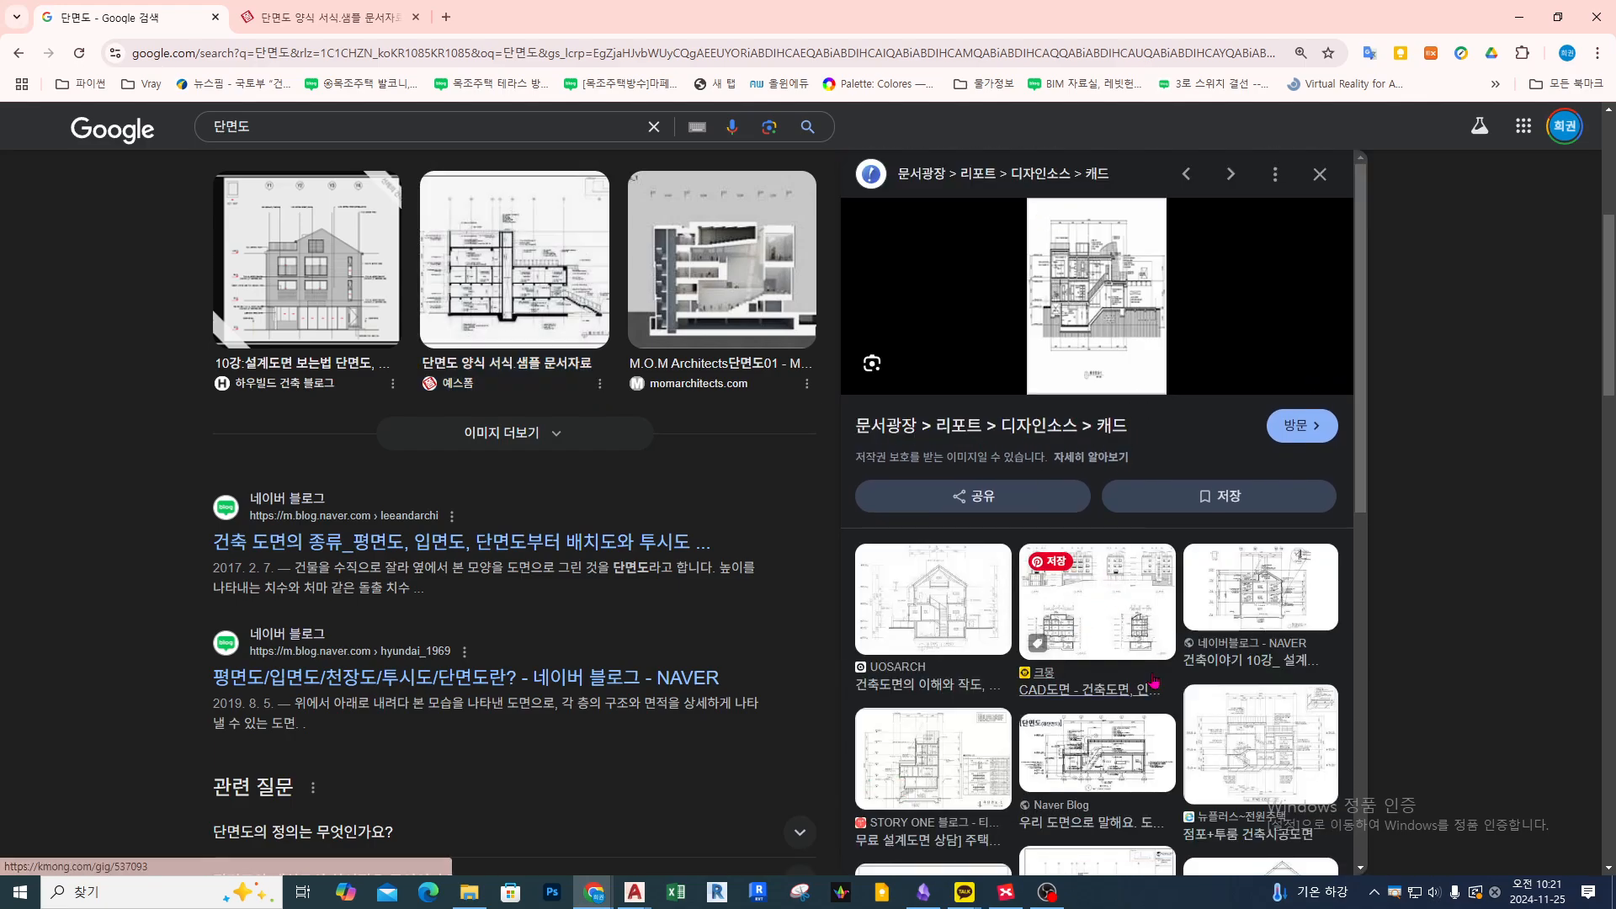
left_click(1201, 572)
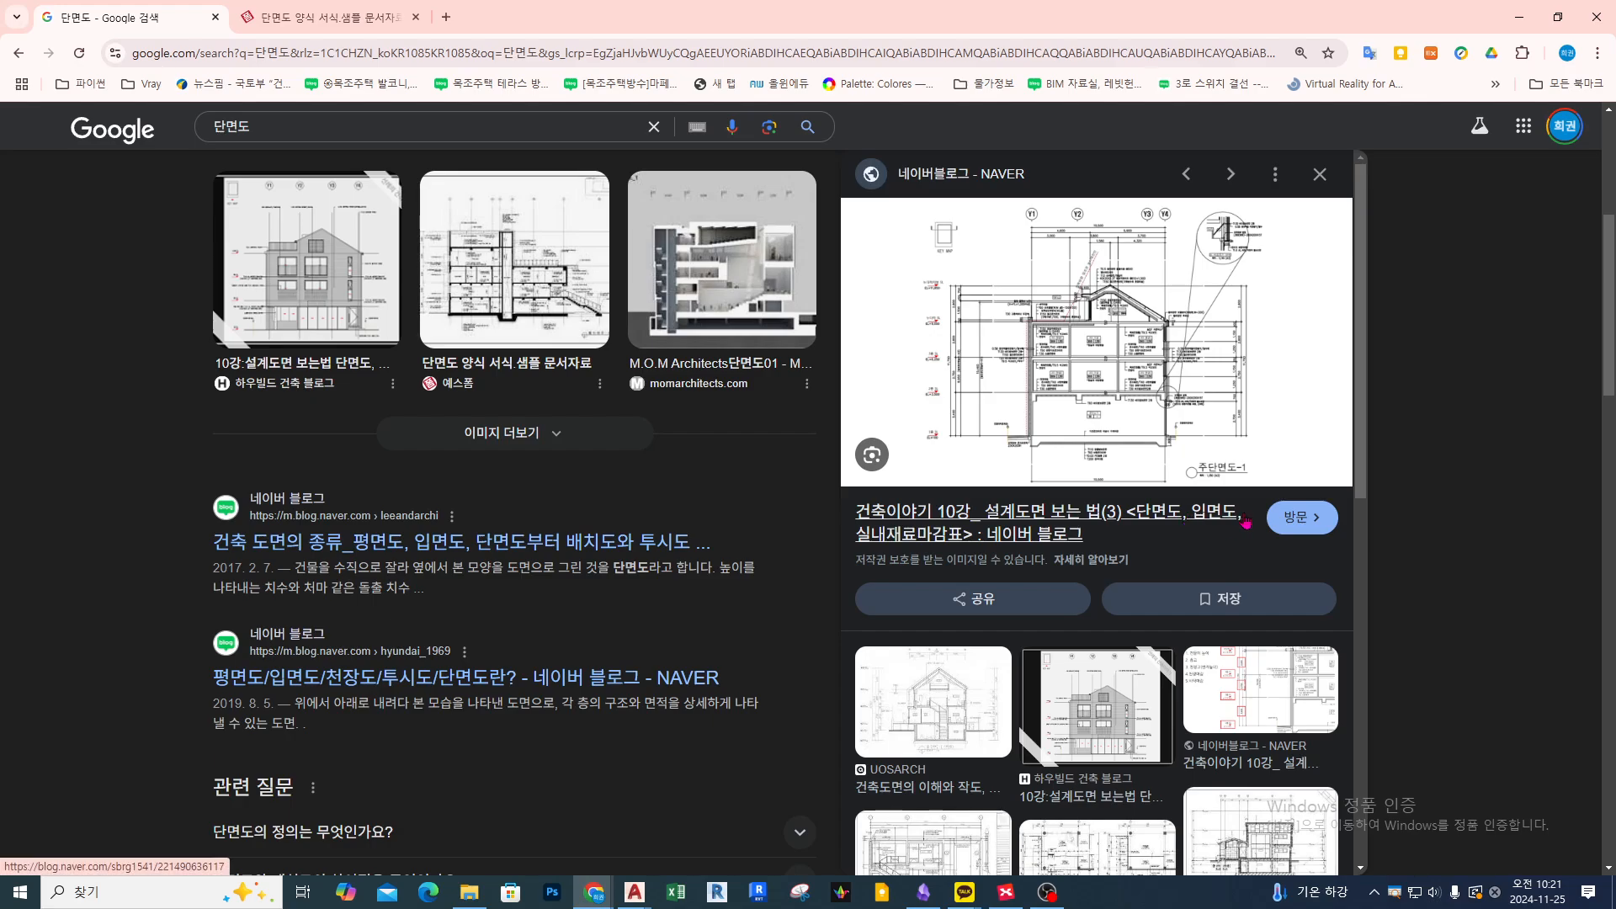
Open the Naver blog post 건축이야기 10강_ 설계도면 보는 법(3) and examine its 주단면도-1 section drawing.
left_click(1094, 372)
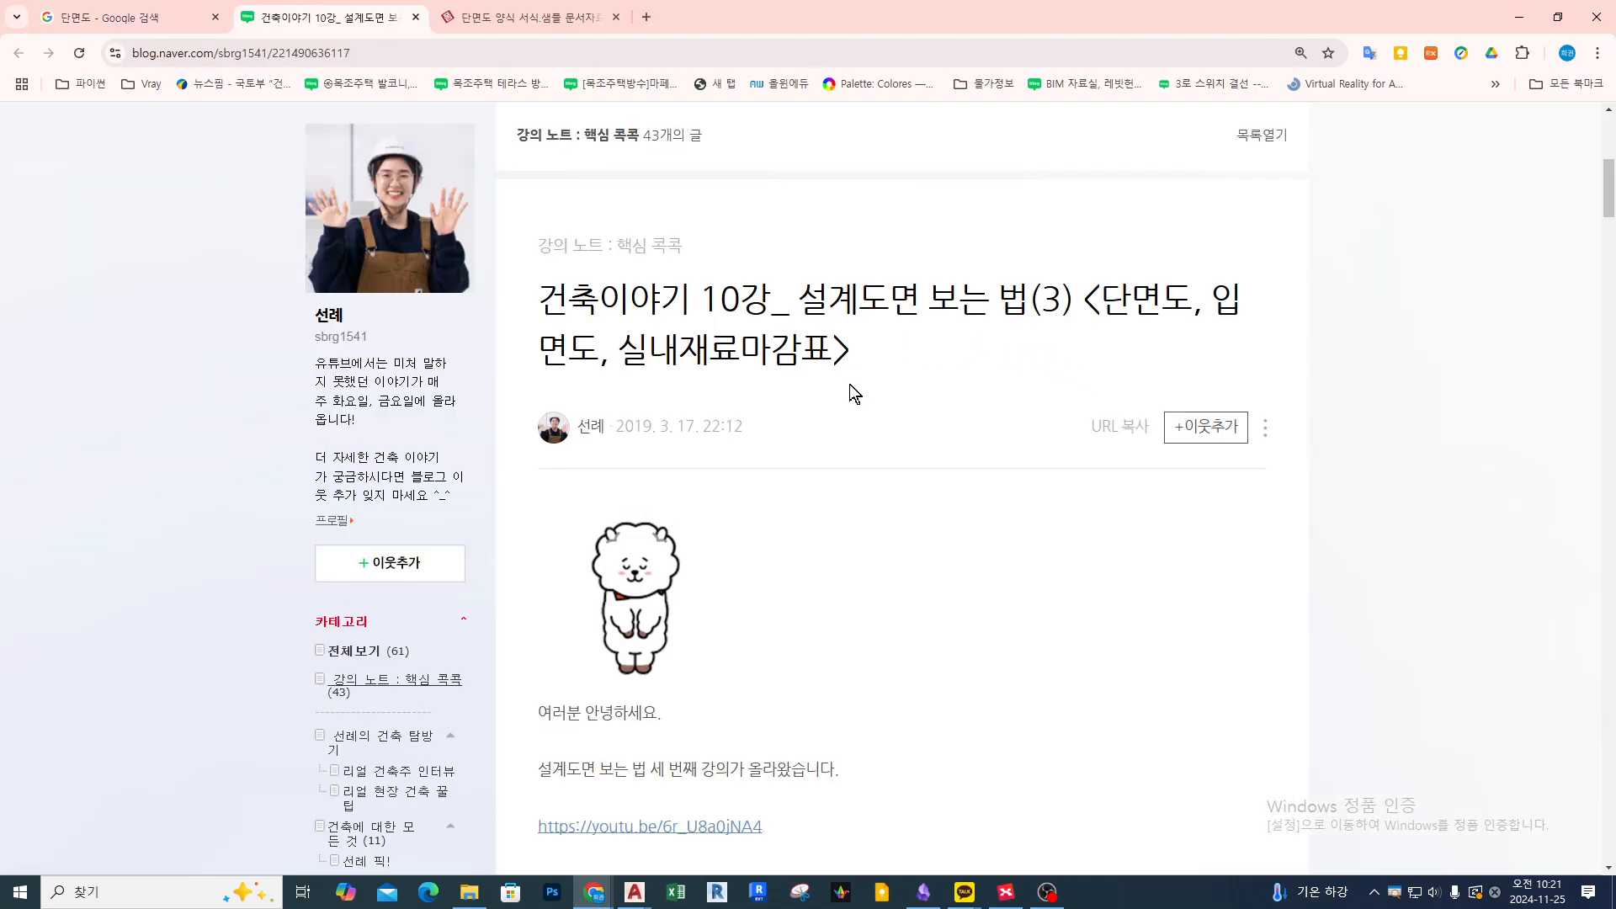
scroll(865, 406, "down", 20)
scroll(876, 423, "down", 4)
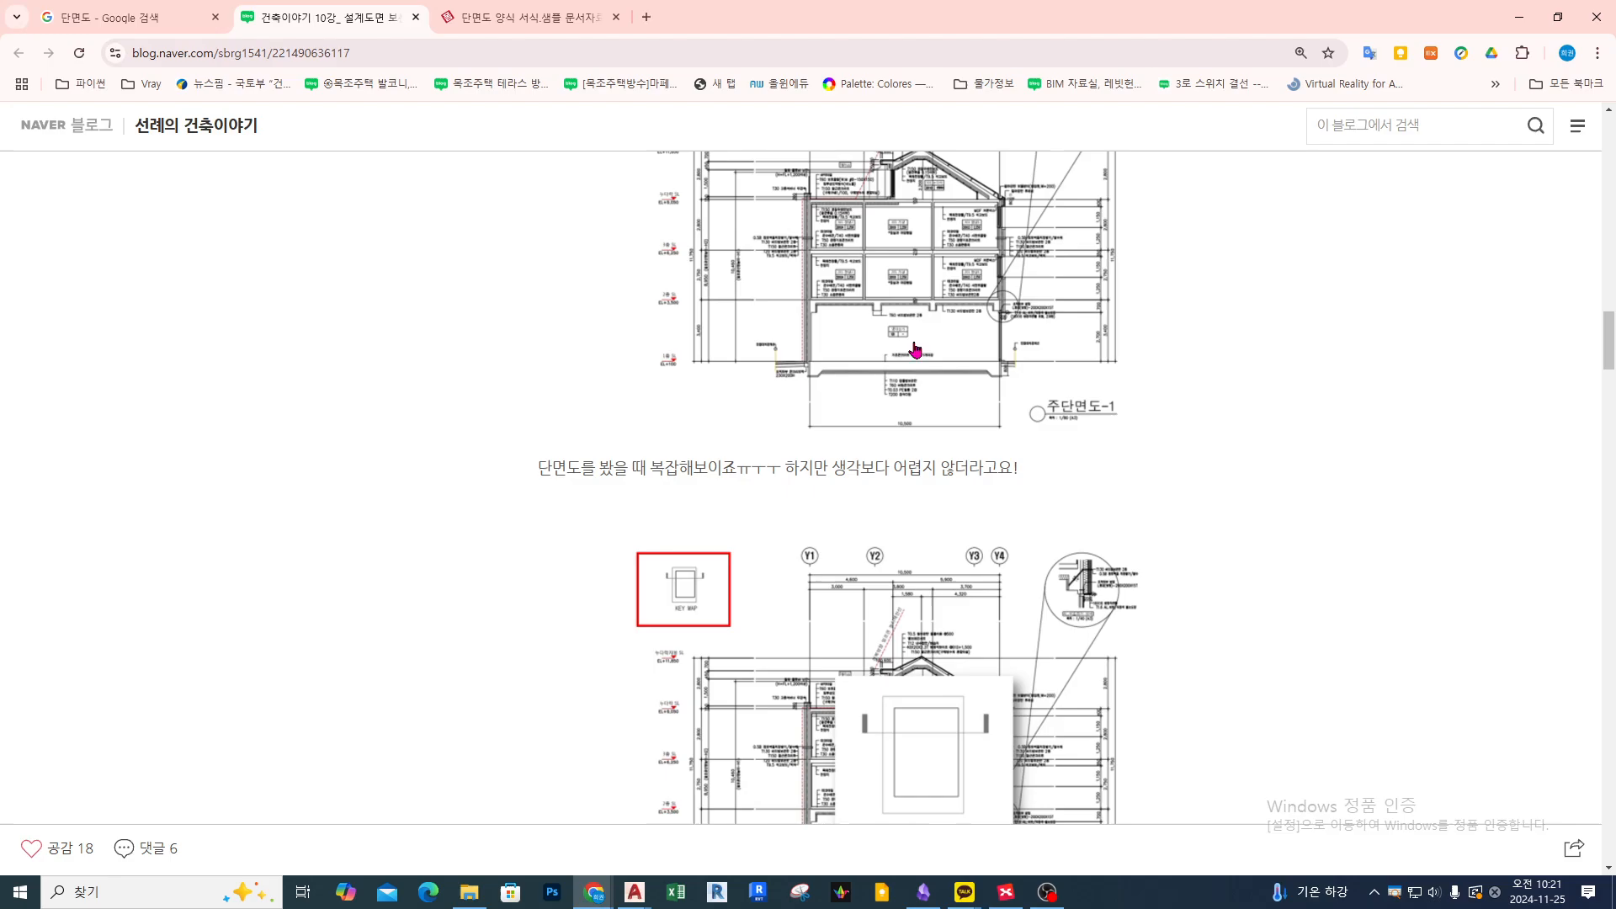
Enlarge the 주단면도-1 section drawing in the blog's photo viewer and examine the roof with its material notes.
scroll(916, 352, "up", 3)
left_click(876, 404)
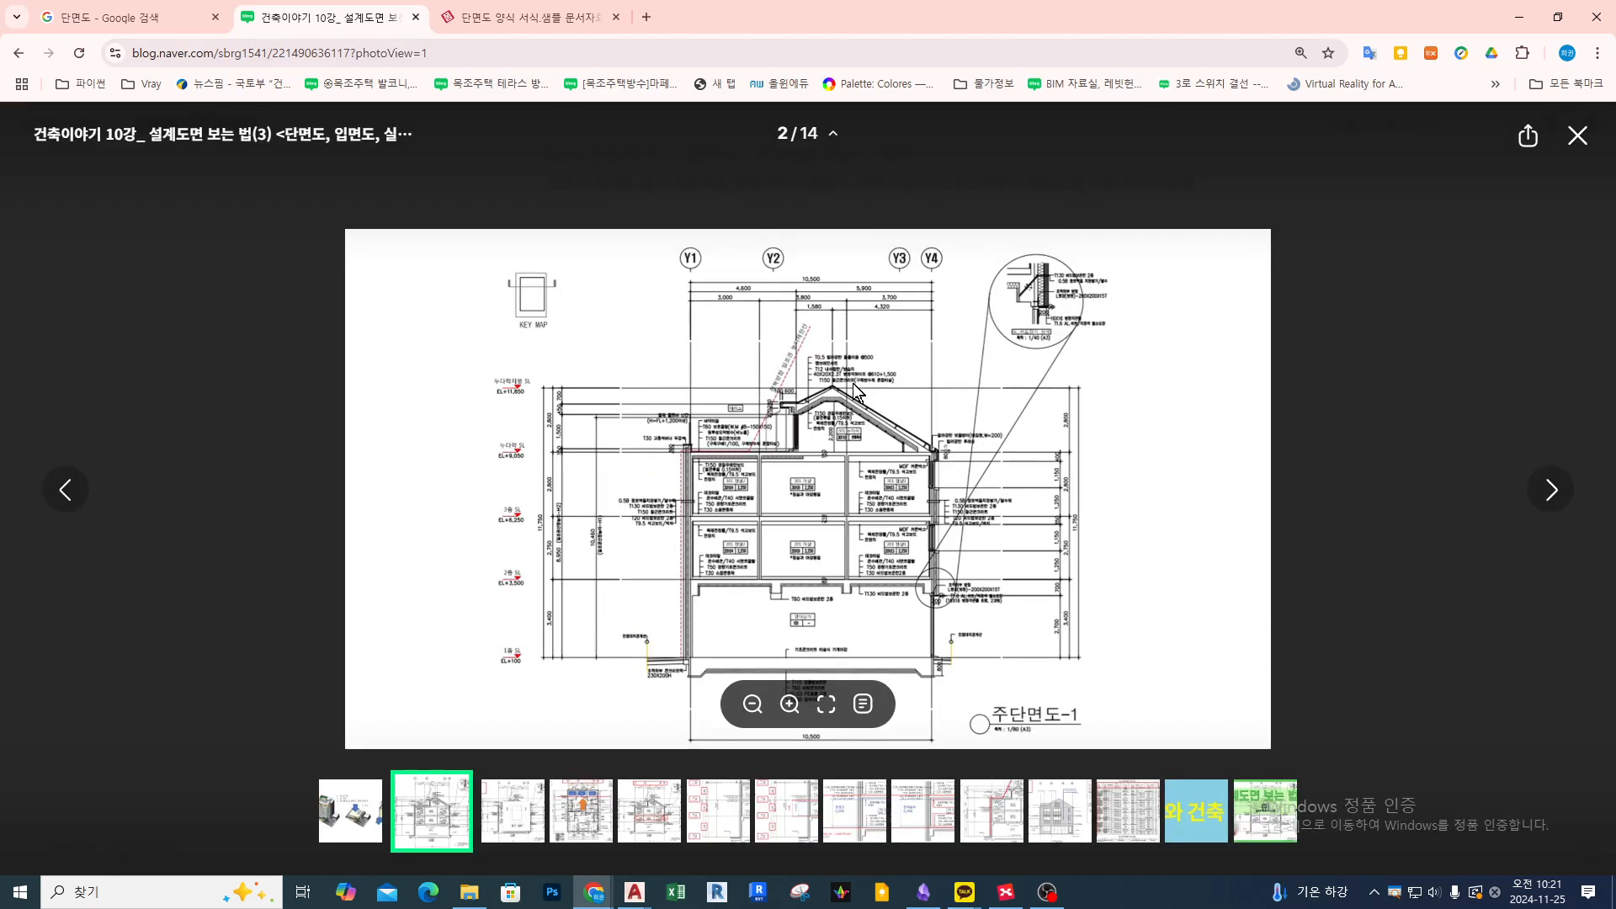
scroll(852, 382, "up", 6)
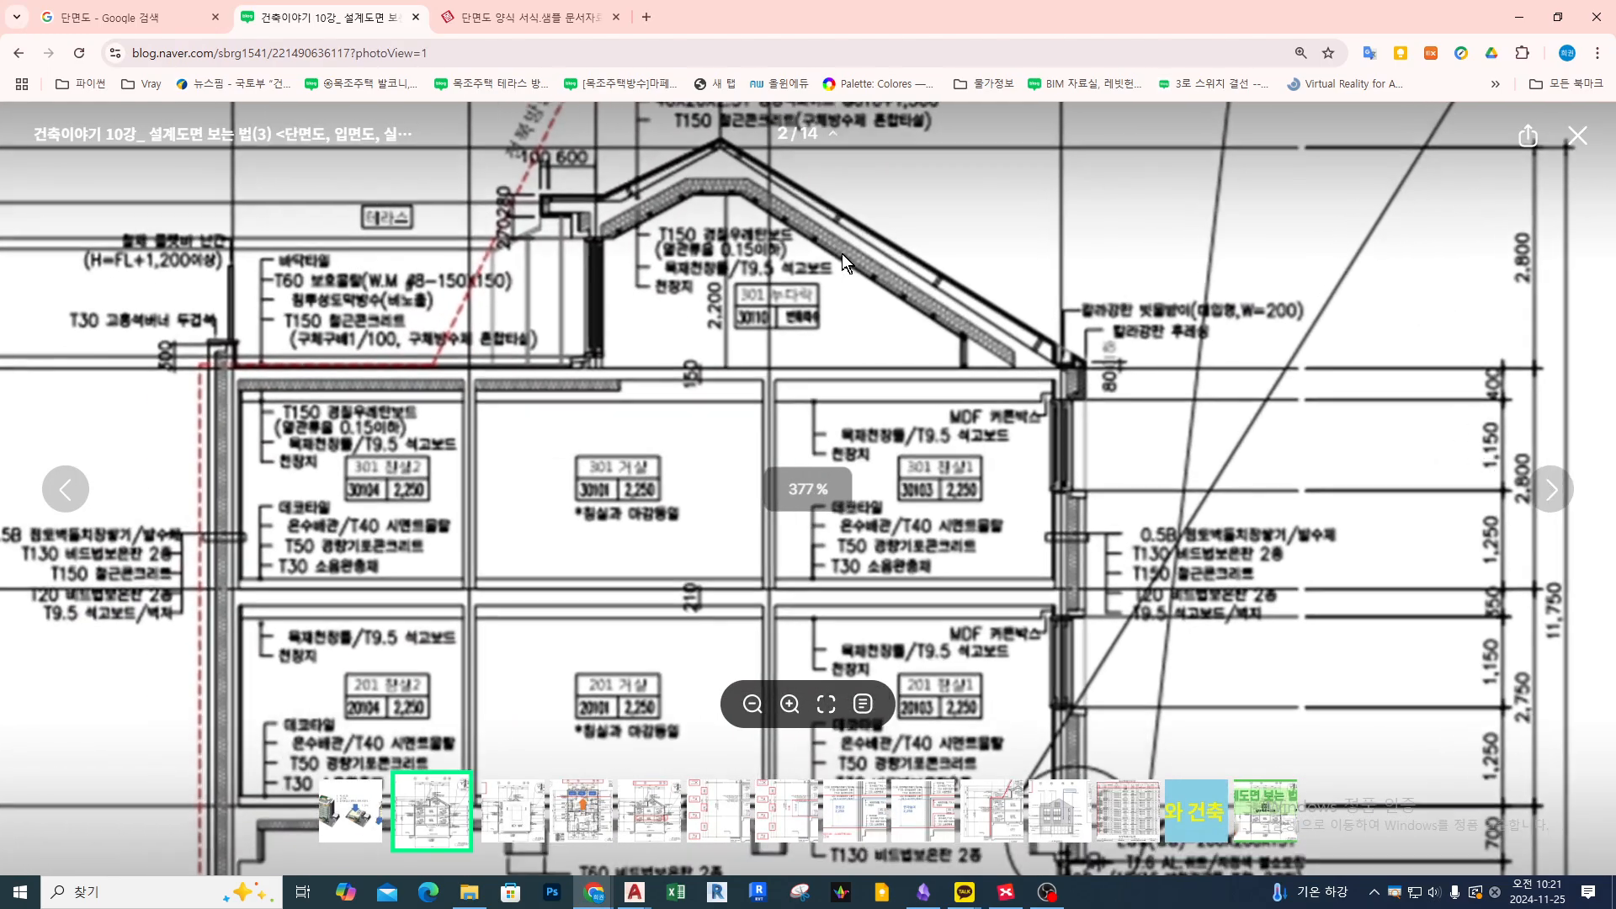
mouse_move(842, 254)
left_mouse_down()
mouse_move(996, 609)
mouse_move(801, 492)
mouse_move(761, 574)
left_mouse_up()
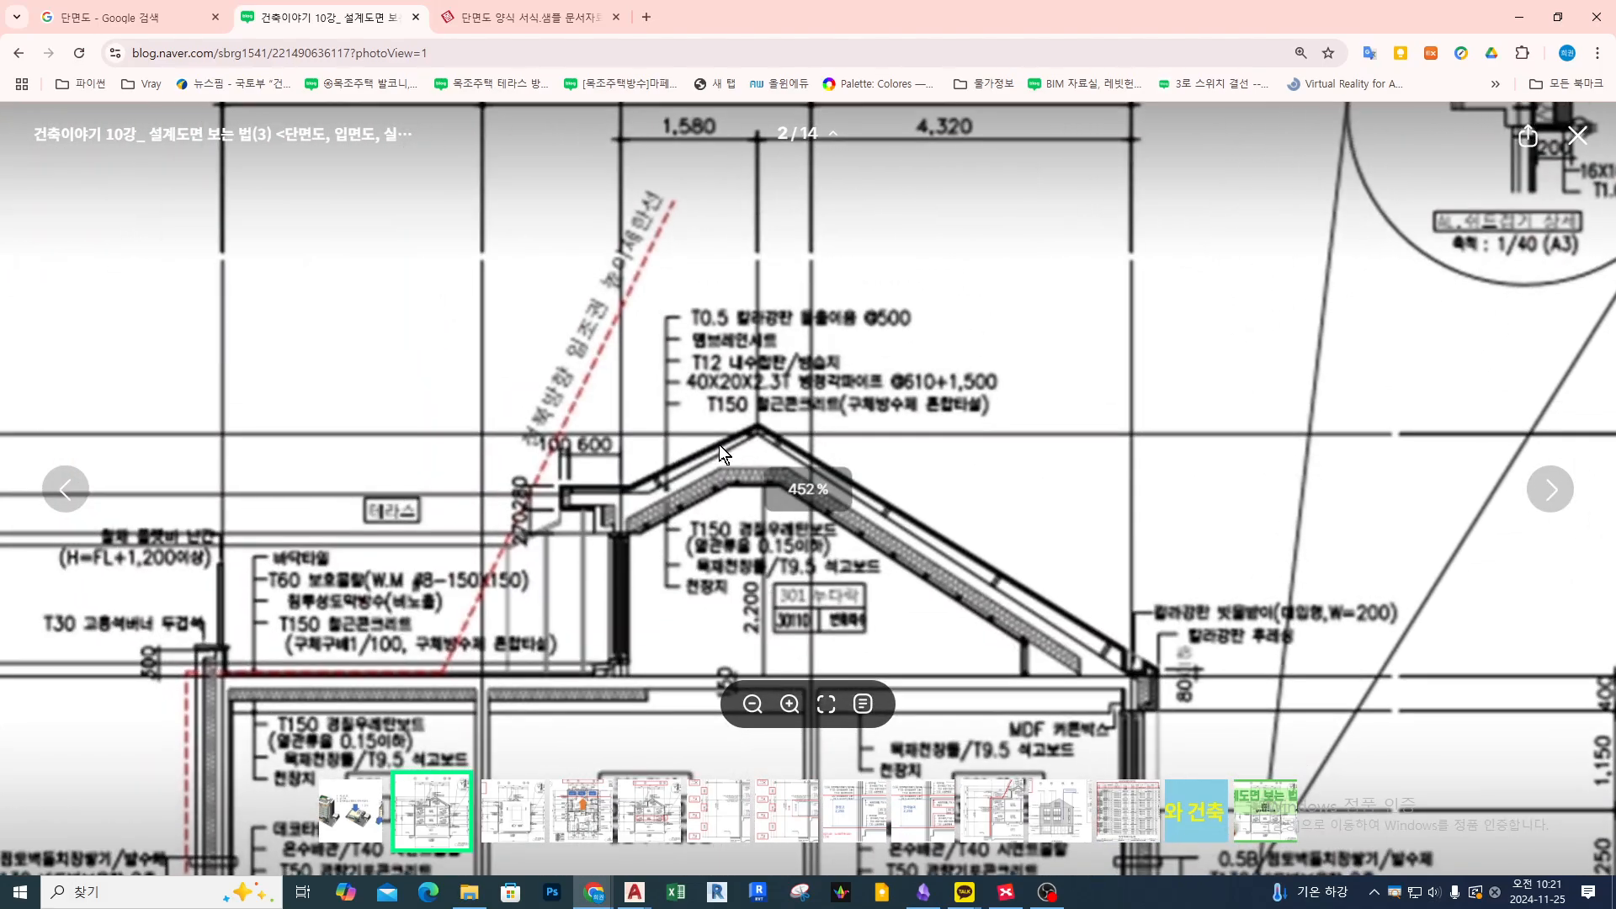
scroll(1017, 535, "up", 2)
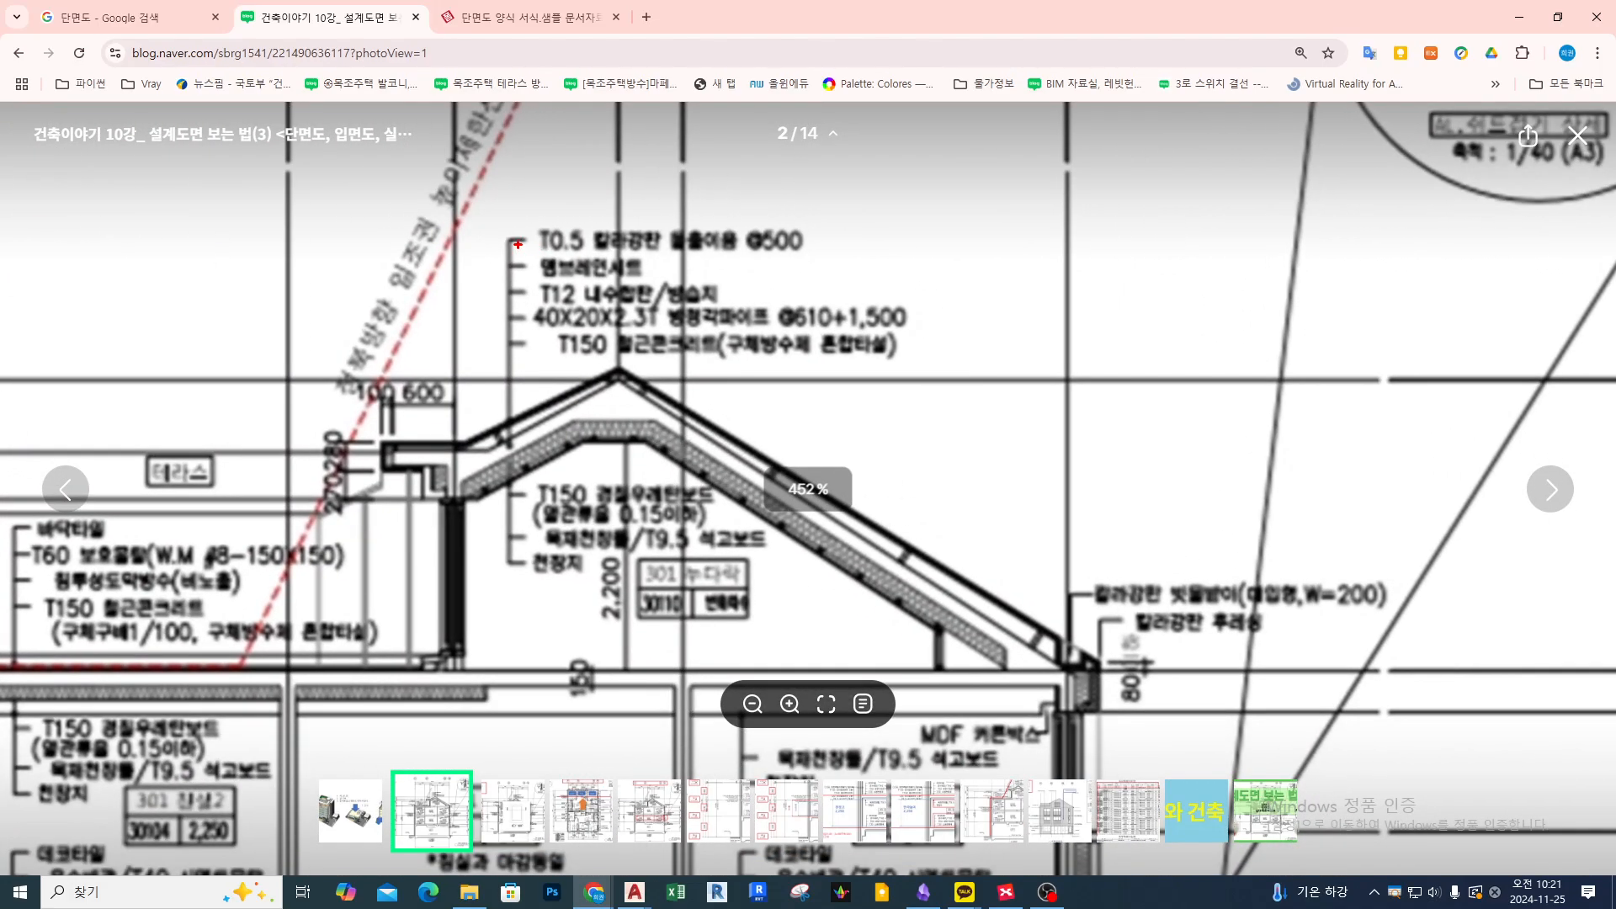
Trace the roof's material leader in red, link its lower notes to the roof layers with curves, and clear the marks.
left_click_drag(506, 240, 512, 462)
mouse_move(506, 343)
left_mouse_down()
mouse_move(525, 343)
mouse_move(513, 317)
mouse_move(532, 291)
mouse_move(528, 240)
left_mouse_up()
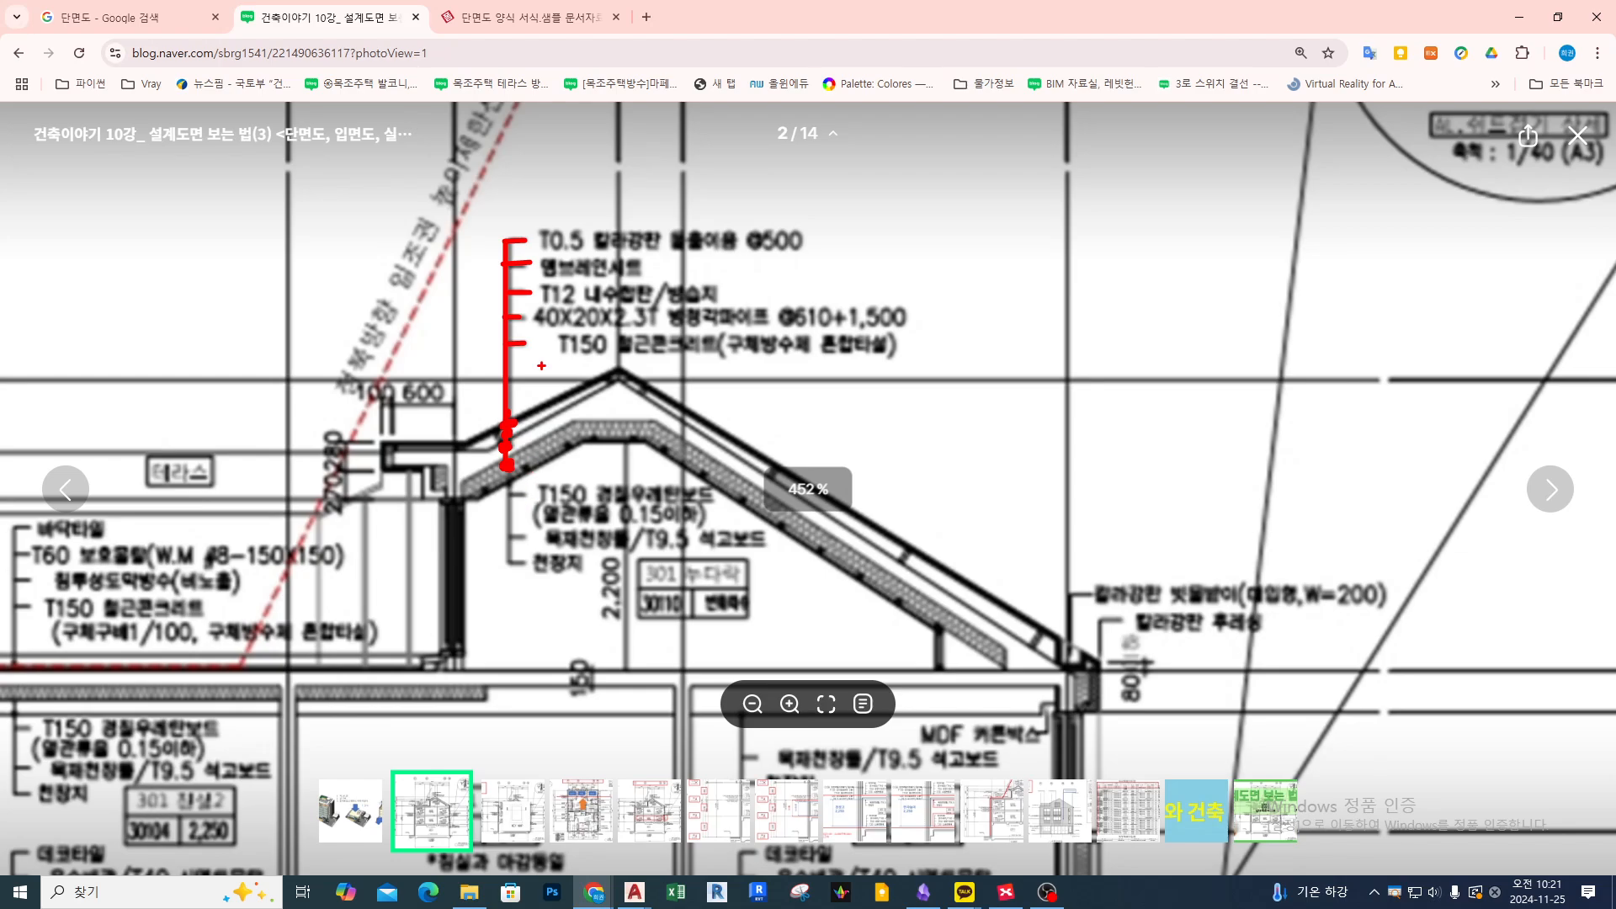
mouse_move(556, 343)
left_mouse_down()
mouse_move(581, 374)
mouse_move(510, 468)
left_mouse_up()
left_click_drag(549, 323, 515, 459)
left_click_drag(539, 293, 510, 414)
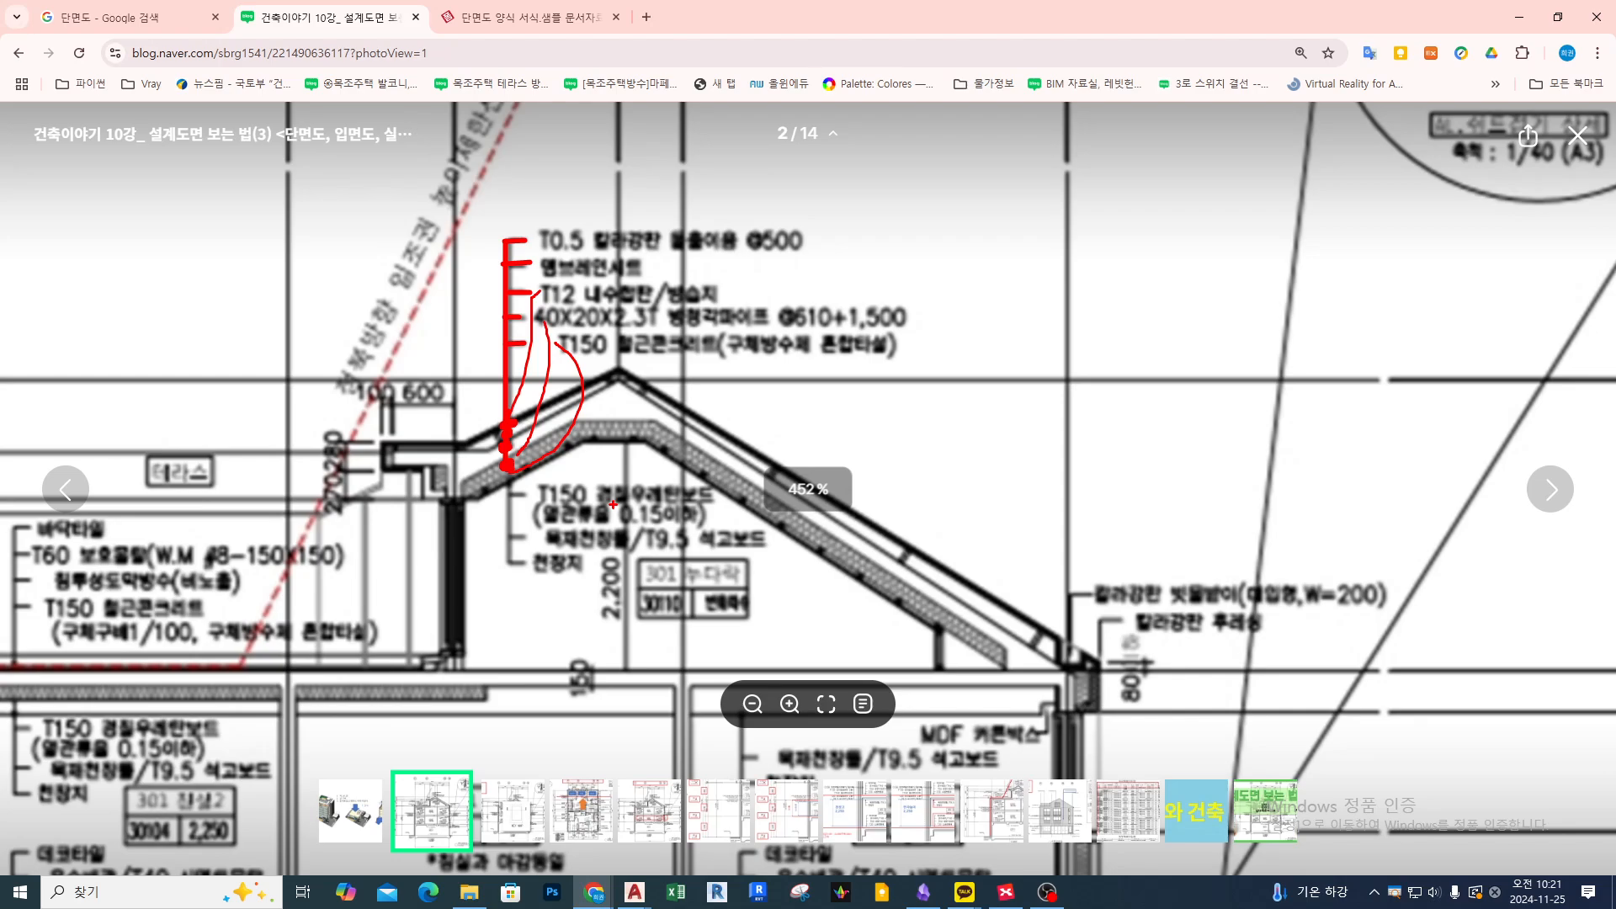
key("Escape")
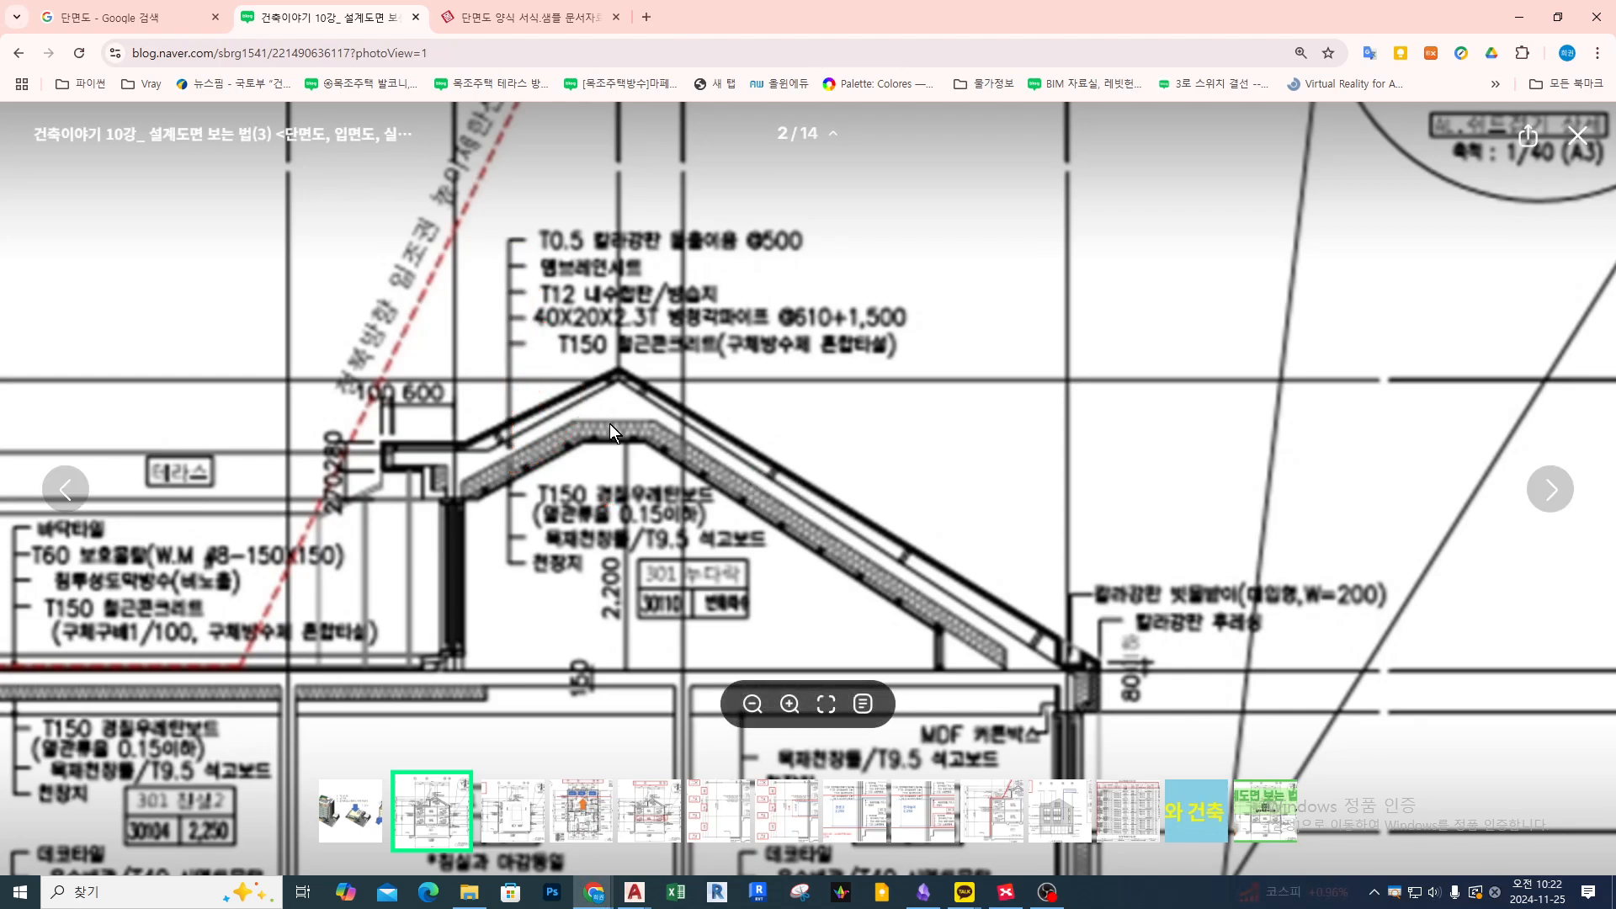
Switch back to AutoCAD, circle the solid-filled donut in red as a screen annotation, and clear the mark.
left_click(1522, 20)
scroll(698, 446, "up", 3)
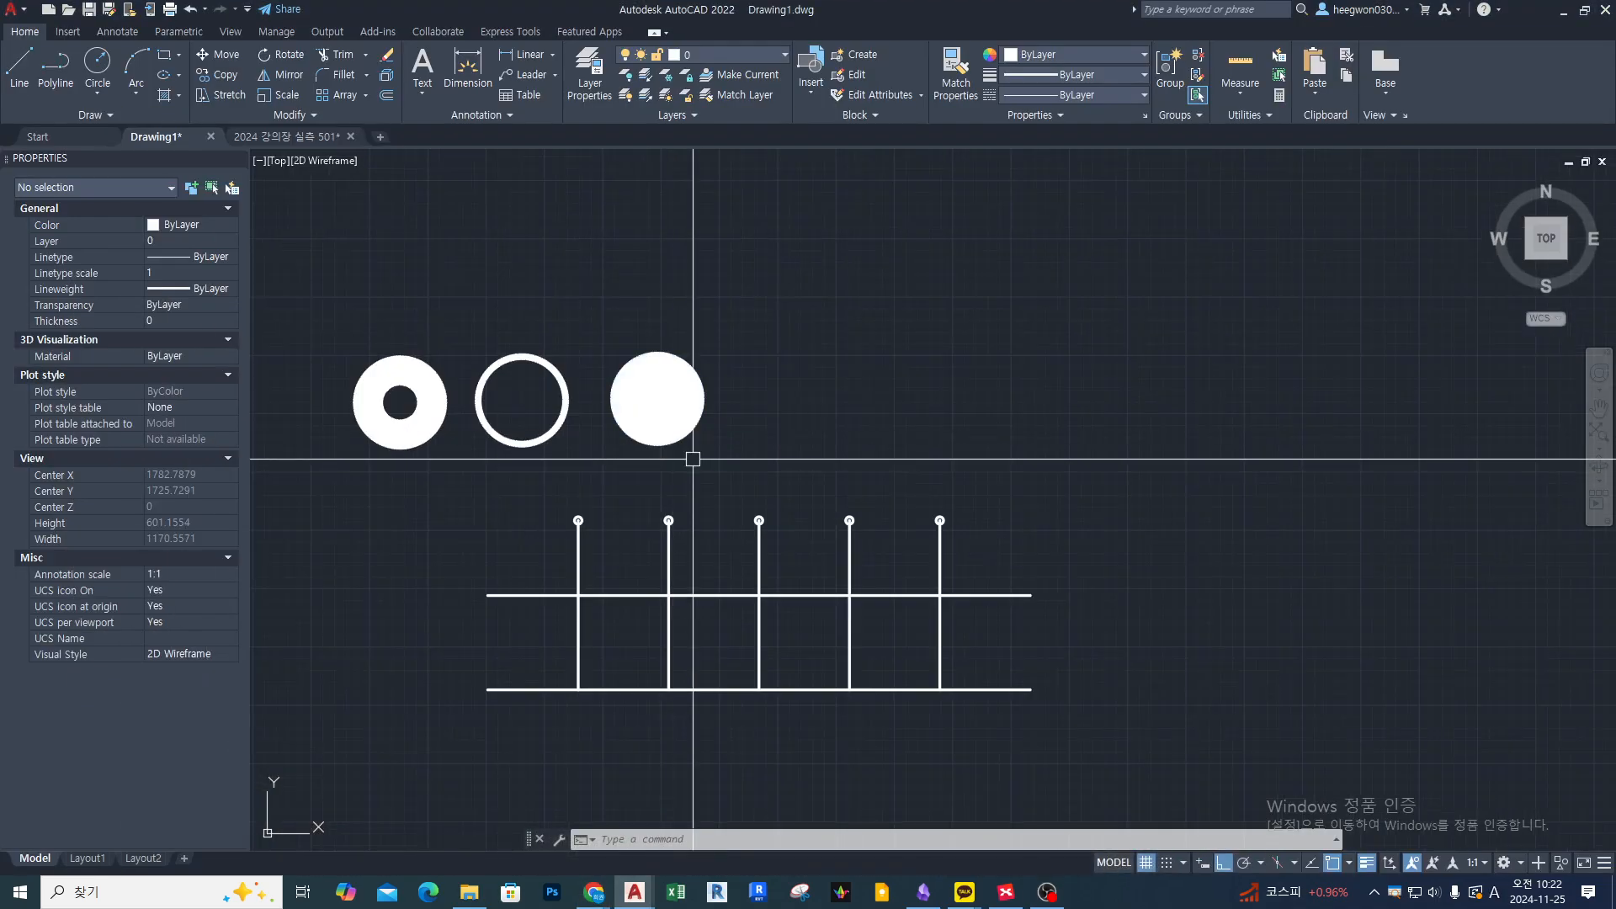
mouse_move(696, 482)
left_mouse_down()
mouse_move(684, 311)
mouse_move(703, 473)
left_mouse_up()
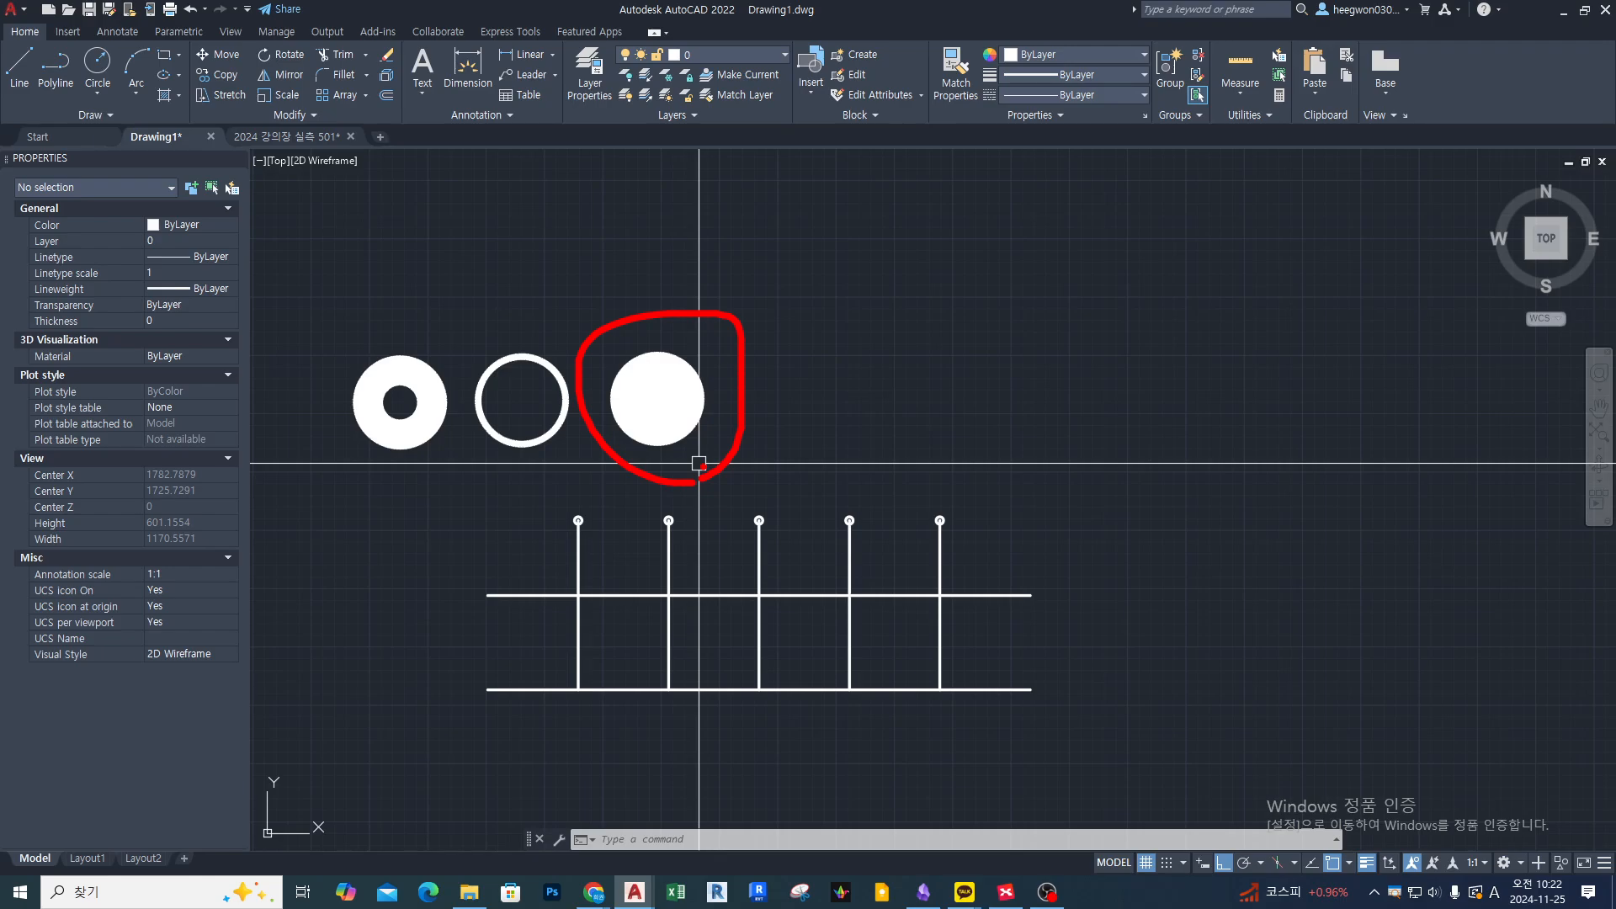
key("Escape")
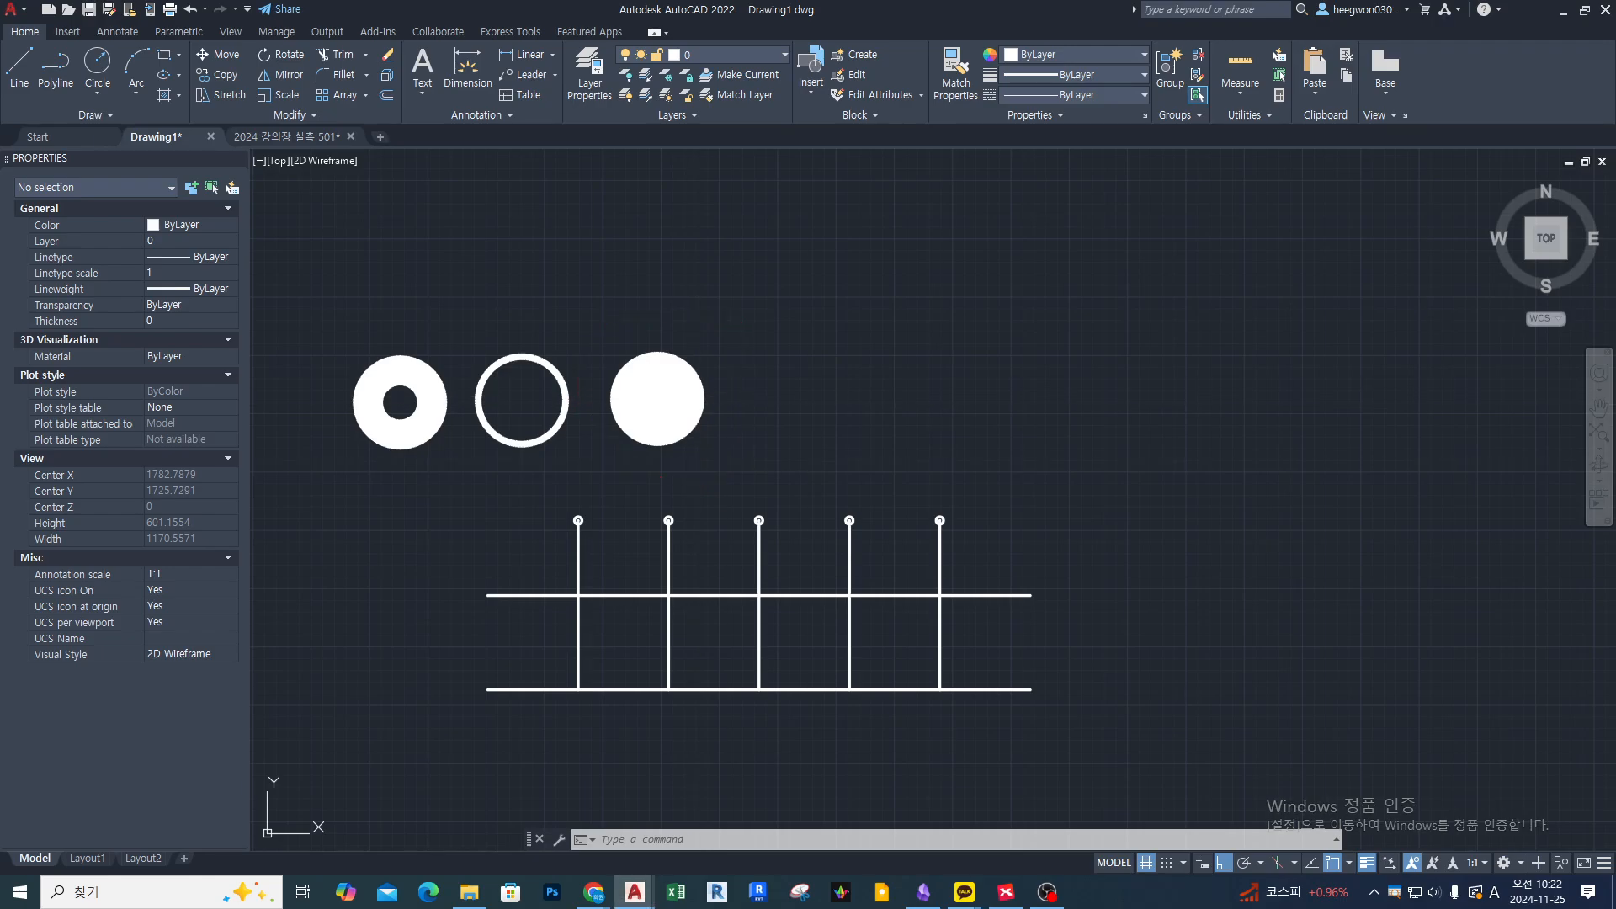
key("Escape")
key("Escape")
Reveal the additional Draw tools, mark Multiple Points, Divide and Measure in red, and handwrite the notes Ptype and Node beside them.
left_click(95, 114)
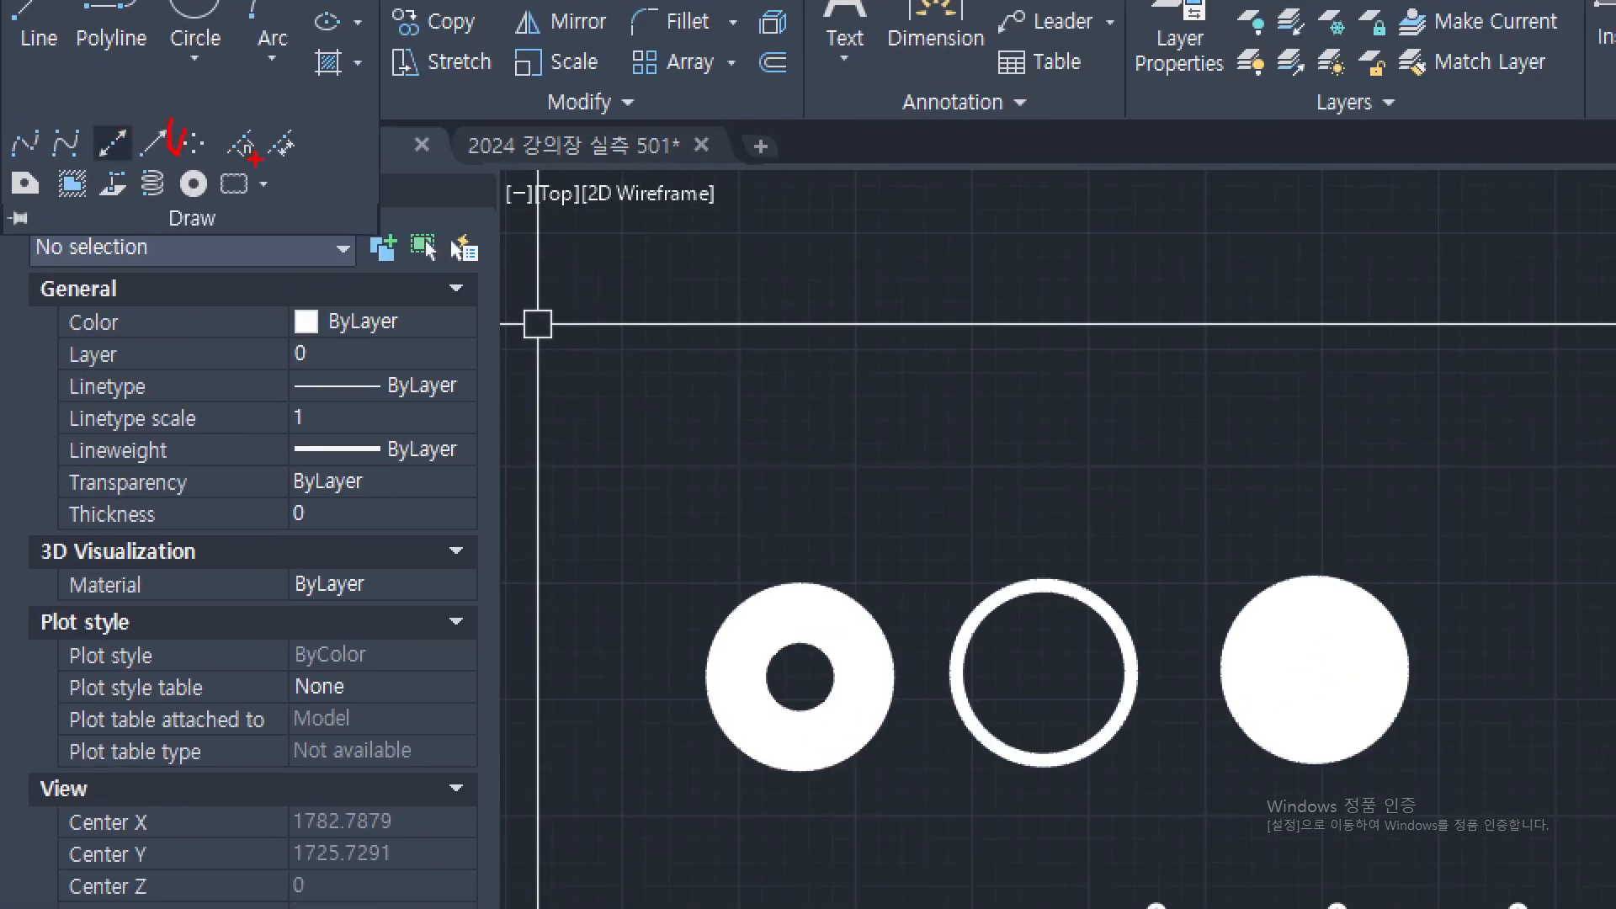
left_click_drag(225, 156, 295, 156)
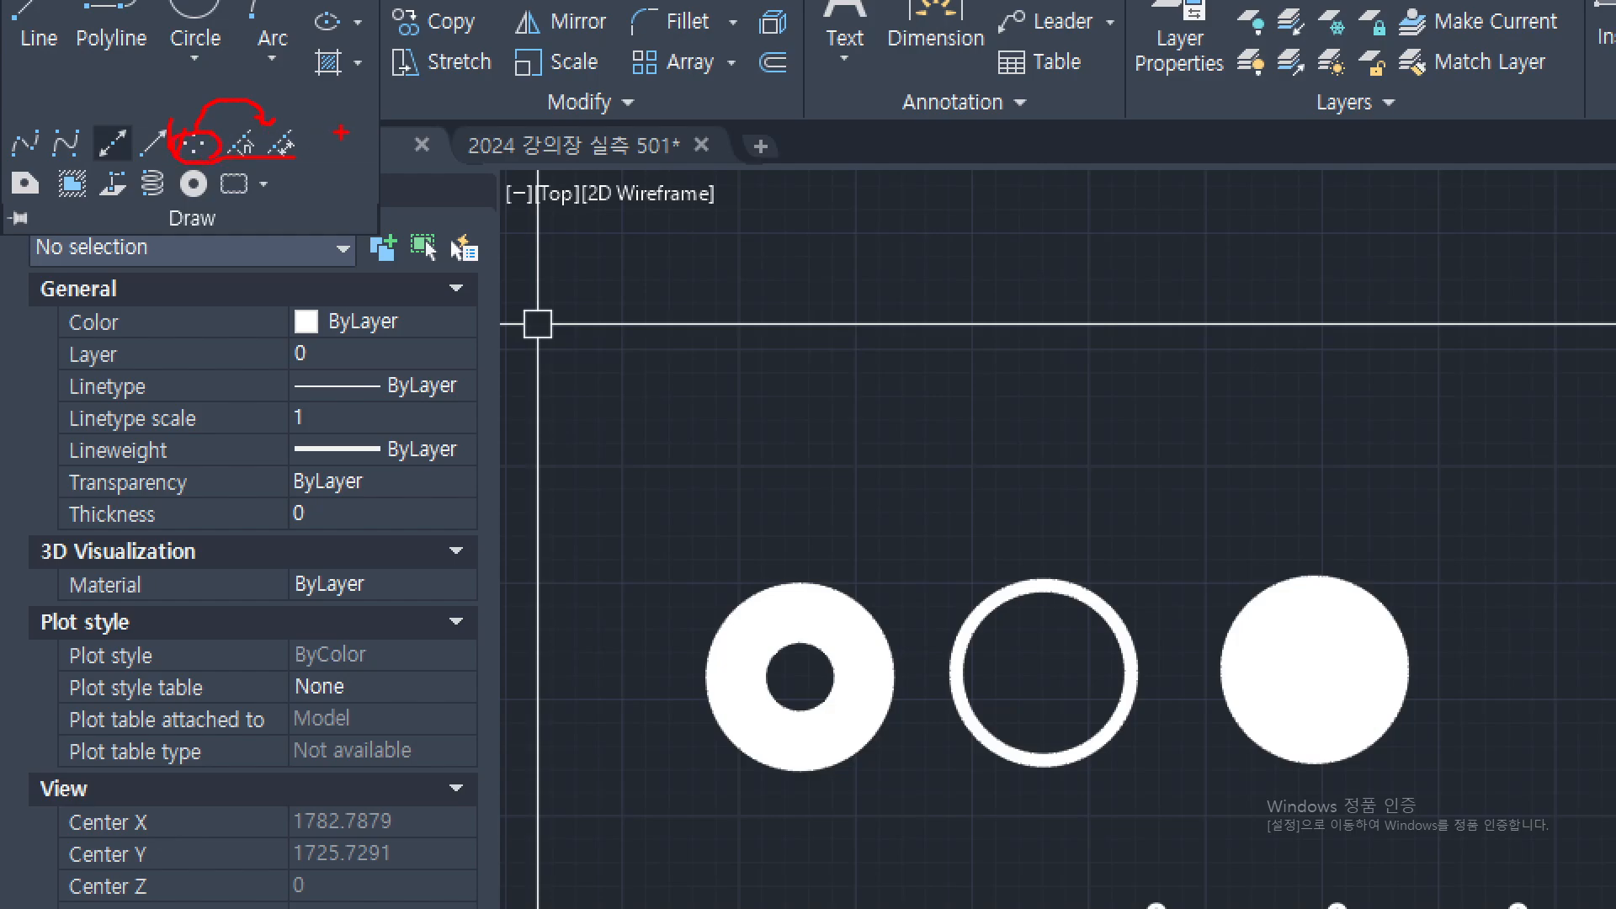
mouse_move(419, 115)
left_mouse_down()
mouse_move(419, 215)
mouse_move(427, 160)
left_mouse_up()
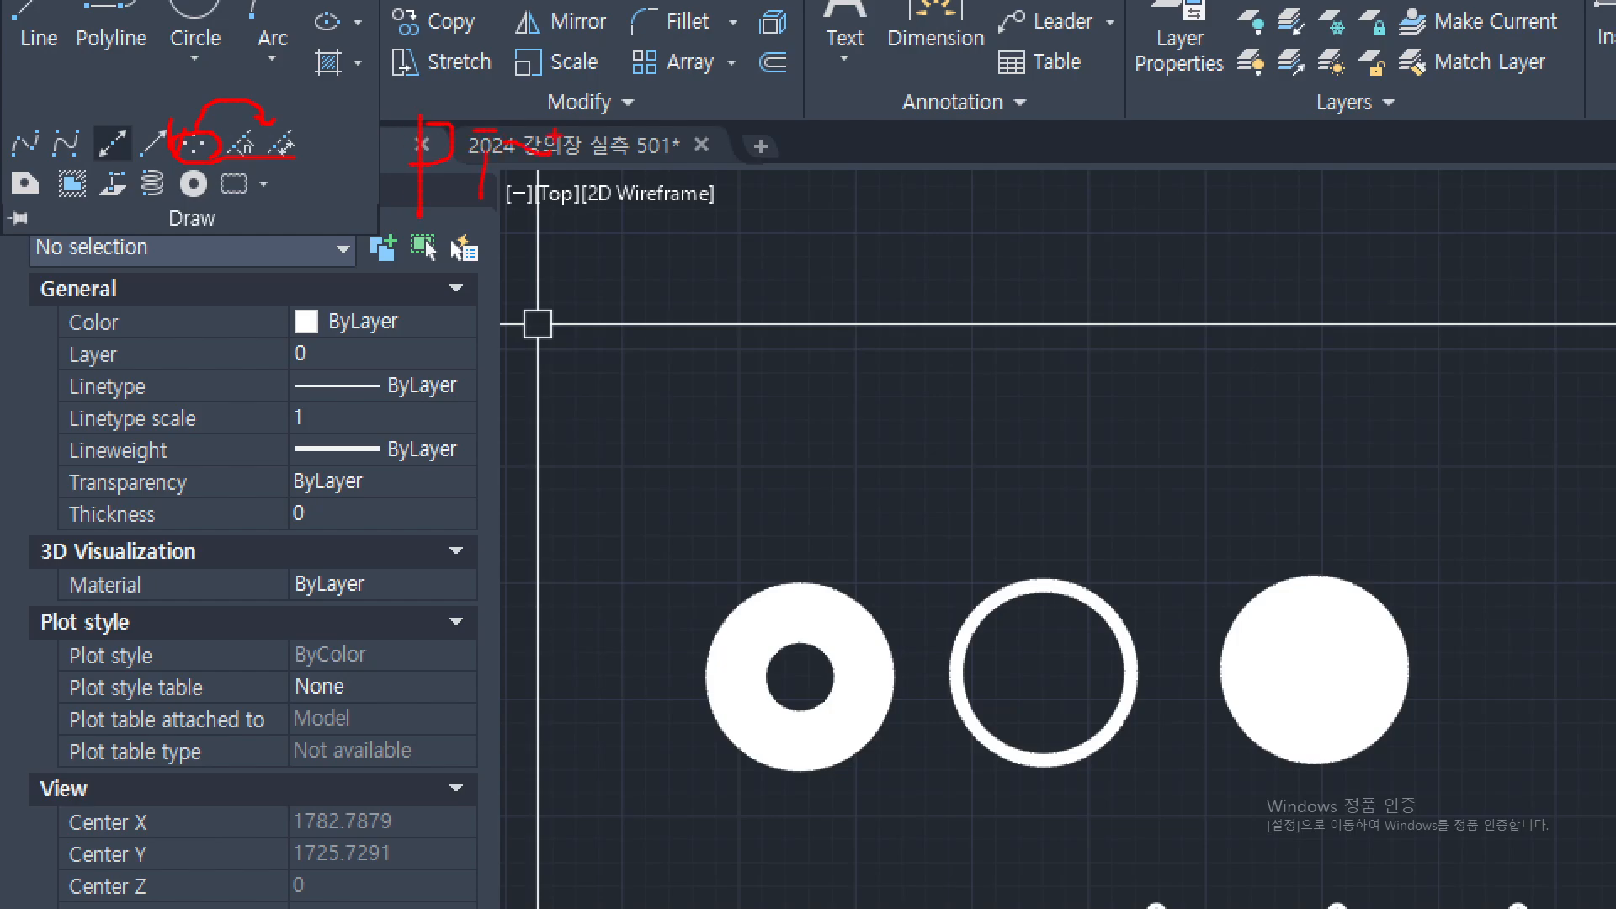
left_click_drag(560, 125, 516, 217)
left_click_drag(618, 139, 606, 233)
mouse_move(612, 129)
left_mouse_down()
mouse_move(623, 179)
mouse_move(720, 192)
left_mouse_up()
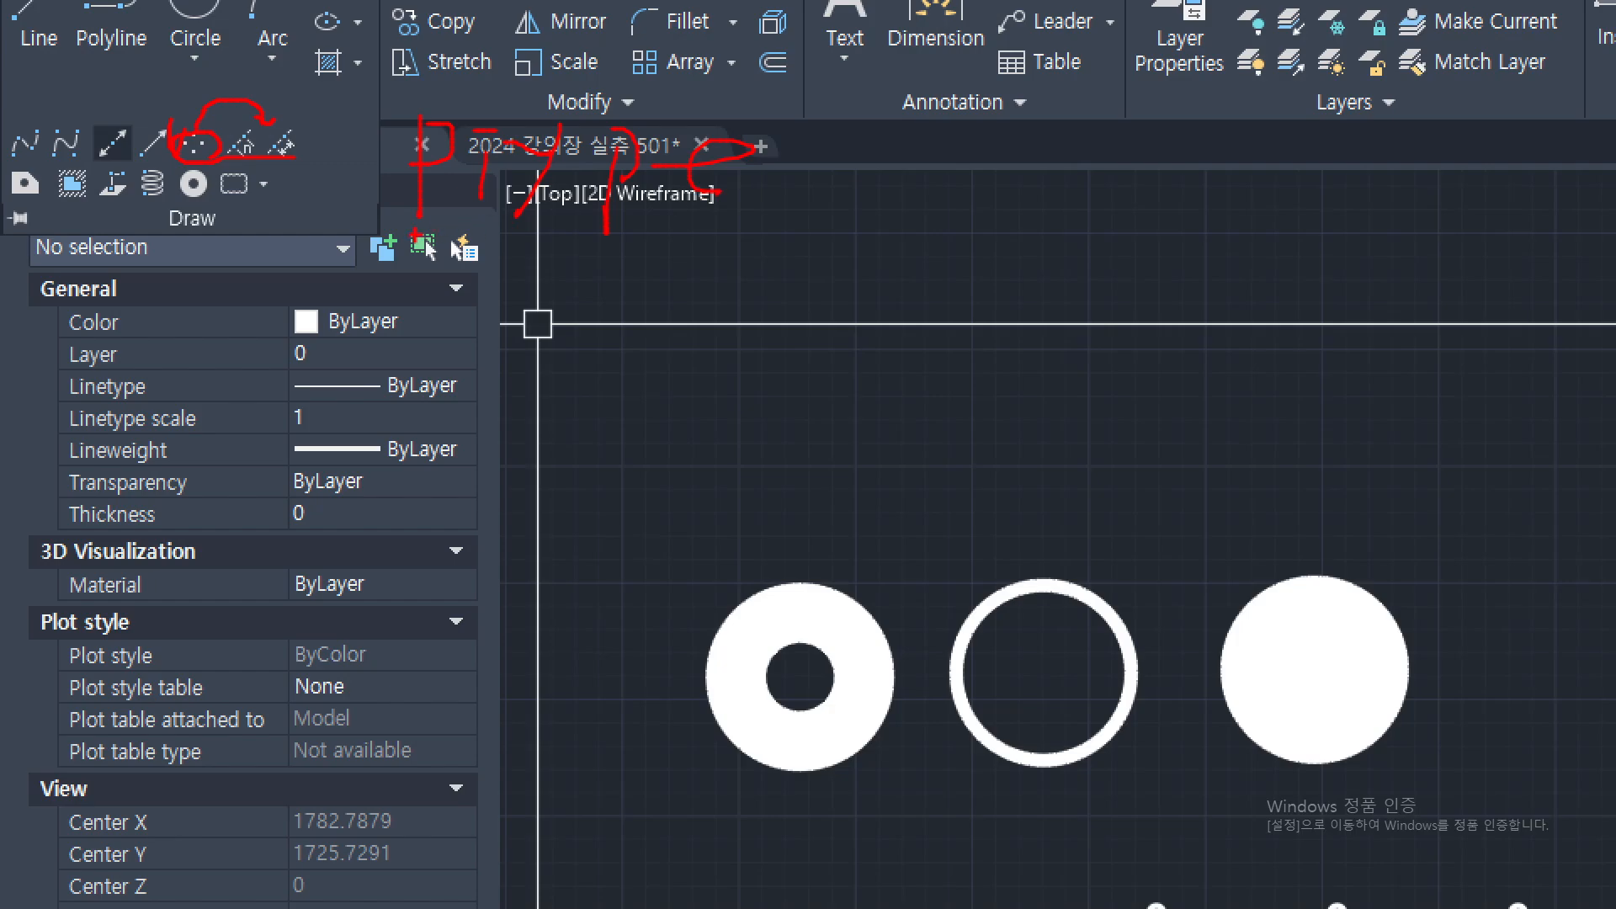
left_click_drag(437, 235, 699, 235)
mouse_move(414, 284)
left_mouse_down()
mouse_move(403, 357)
mouse_move(507, 328)
mouse_move(566, 357)
mouse_move(602, 337)
mouse_move(631, 354)
left_mouse_up()
left_click_drag(329, 369, 629, 371)
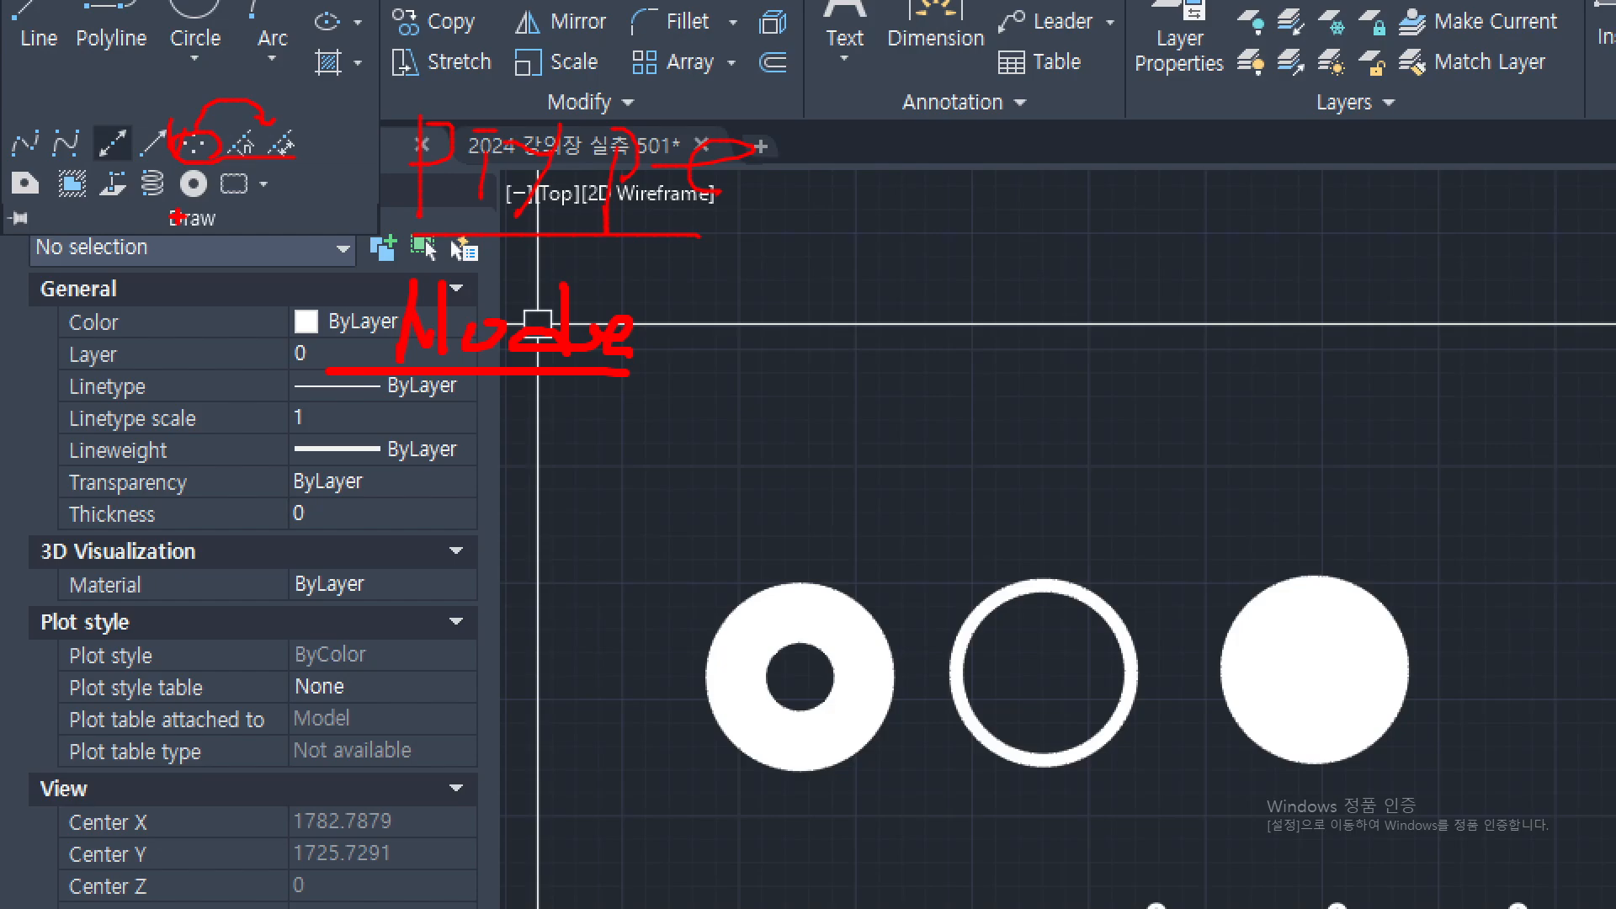
Mark the Donut tool in red, sketch a dot-ended leader attached to a note box above the donuts, and clear all annotations.
left_click_drag(180, 208, 211, 207)
mouse_move(932, 498)
left_mouse_down()
mouse_move(911, 507)
mouse_move(923, 358)
mouse_move(960, 333)
mouse_move(1300, 354)
left_mouse_up()
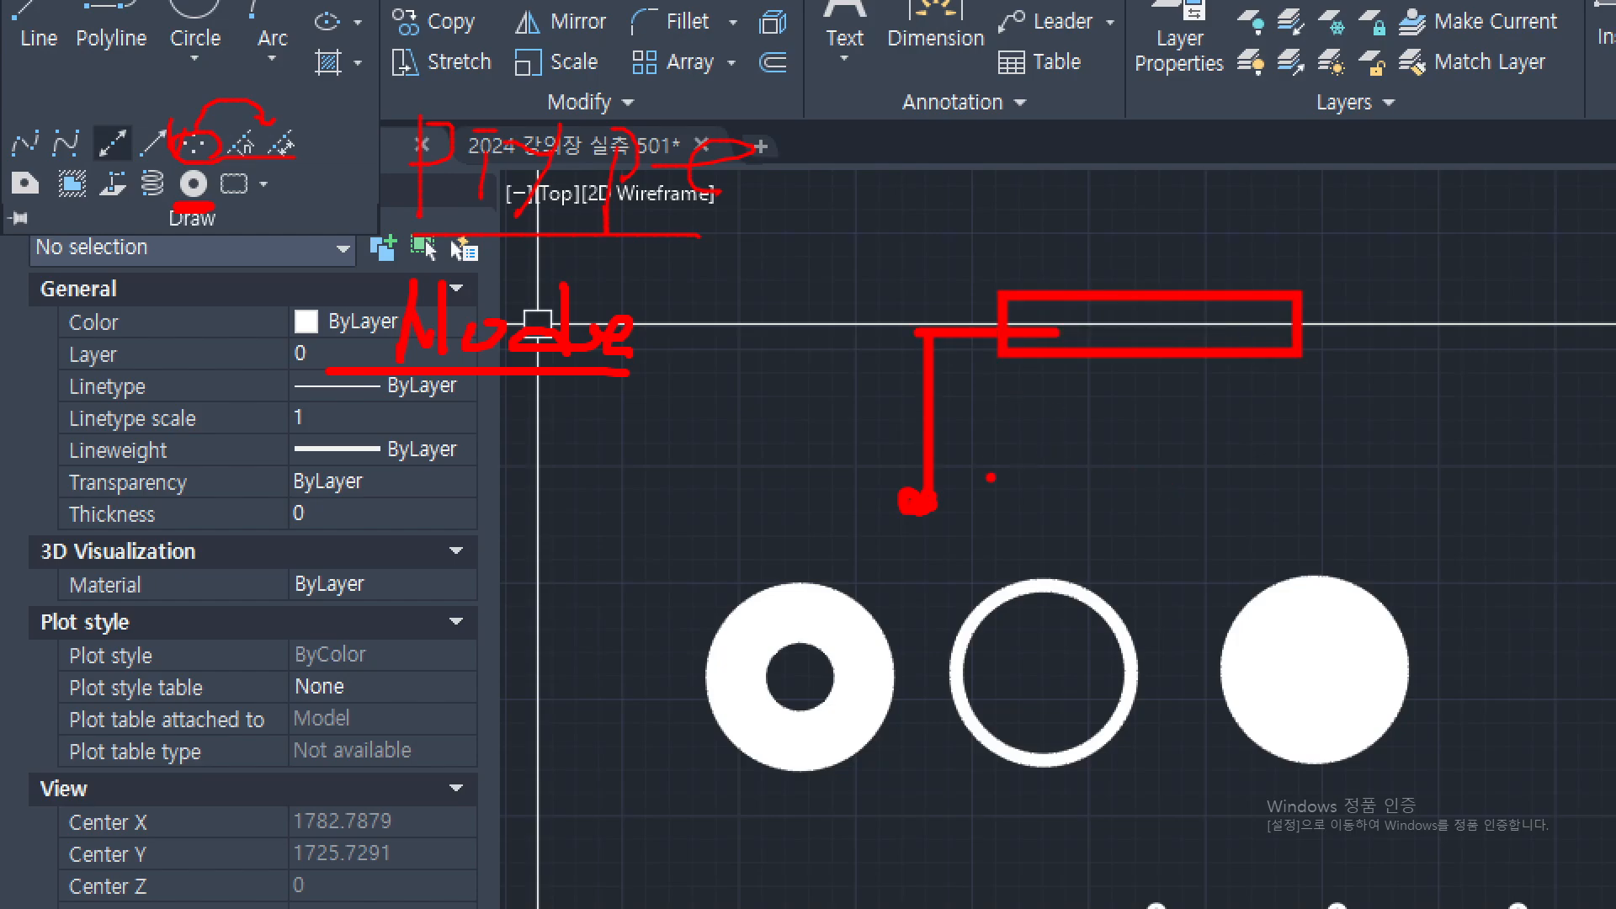
left_click_drag(929, 500, 959, 498)
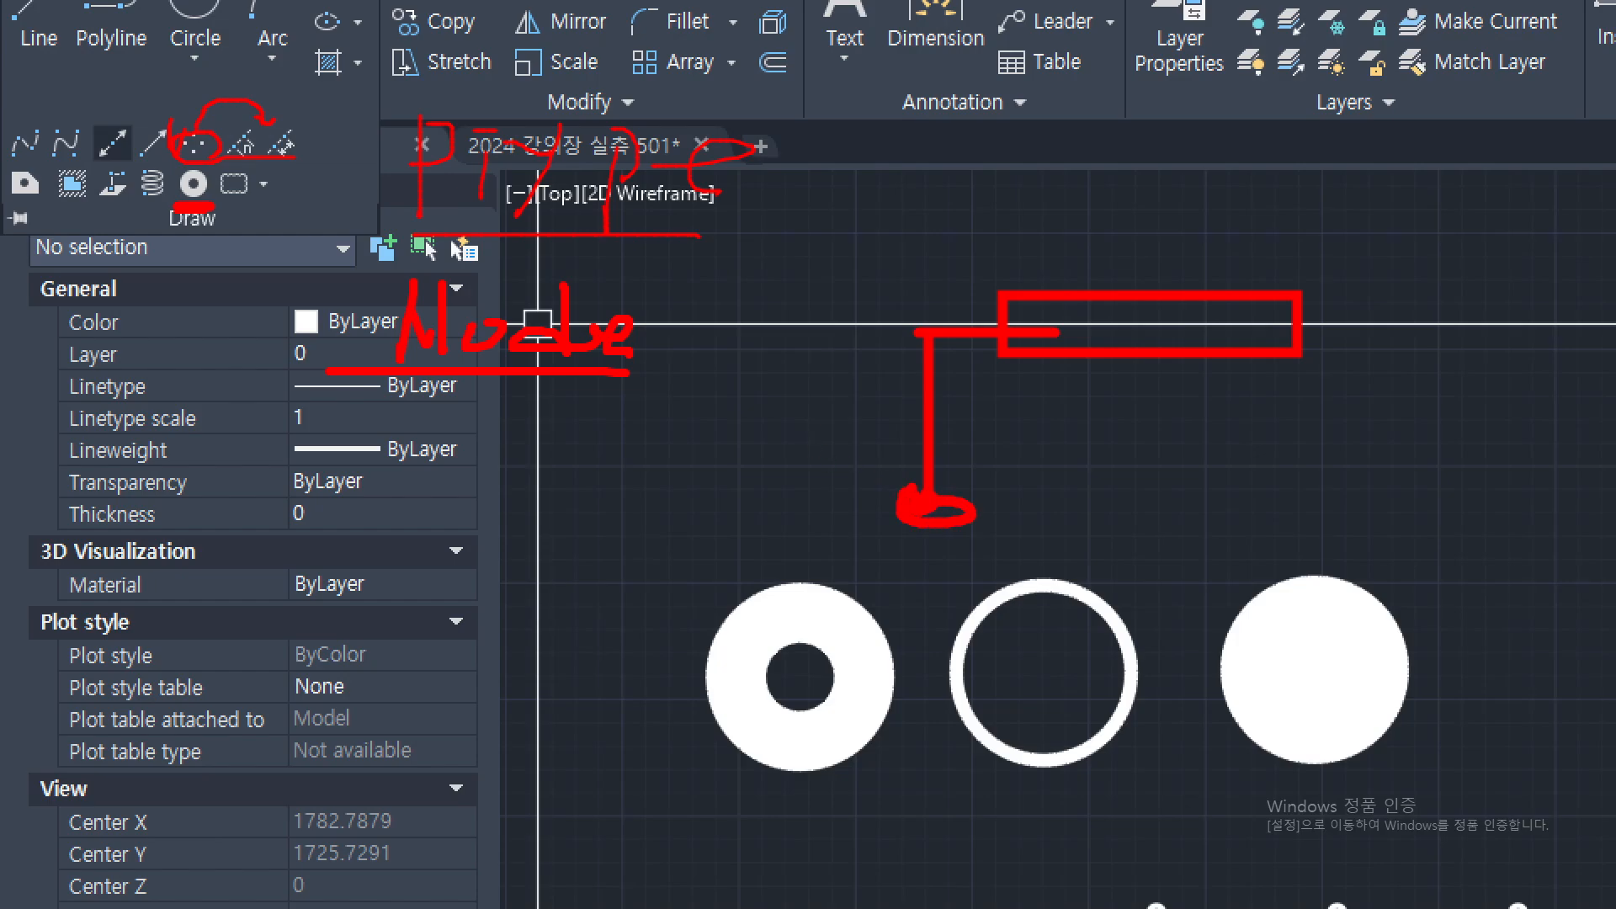
left_click_drag(836, 399, 764, 438)
left_click_drag(786, 413, 807, 435)
left_click_drag(176, 224, 209, 220)
mouse_move(210, 221)
left_mouse_down()
mouse_move(180, 176)
mouse_move(196, 236)
left_mouse_up()
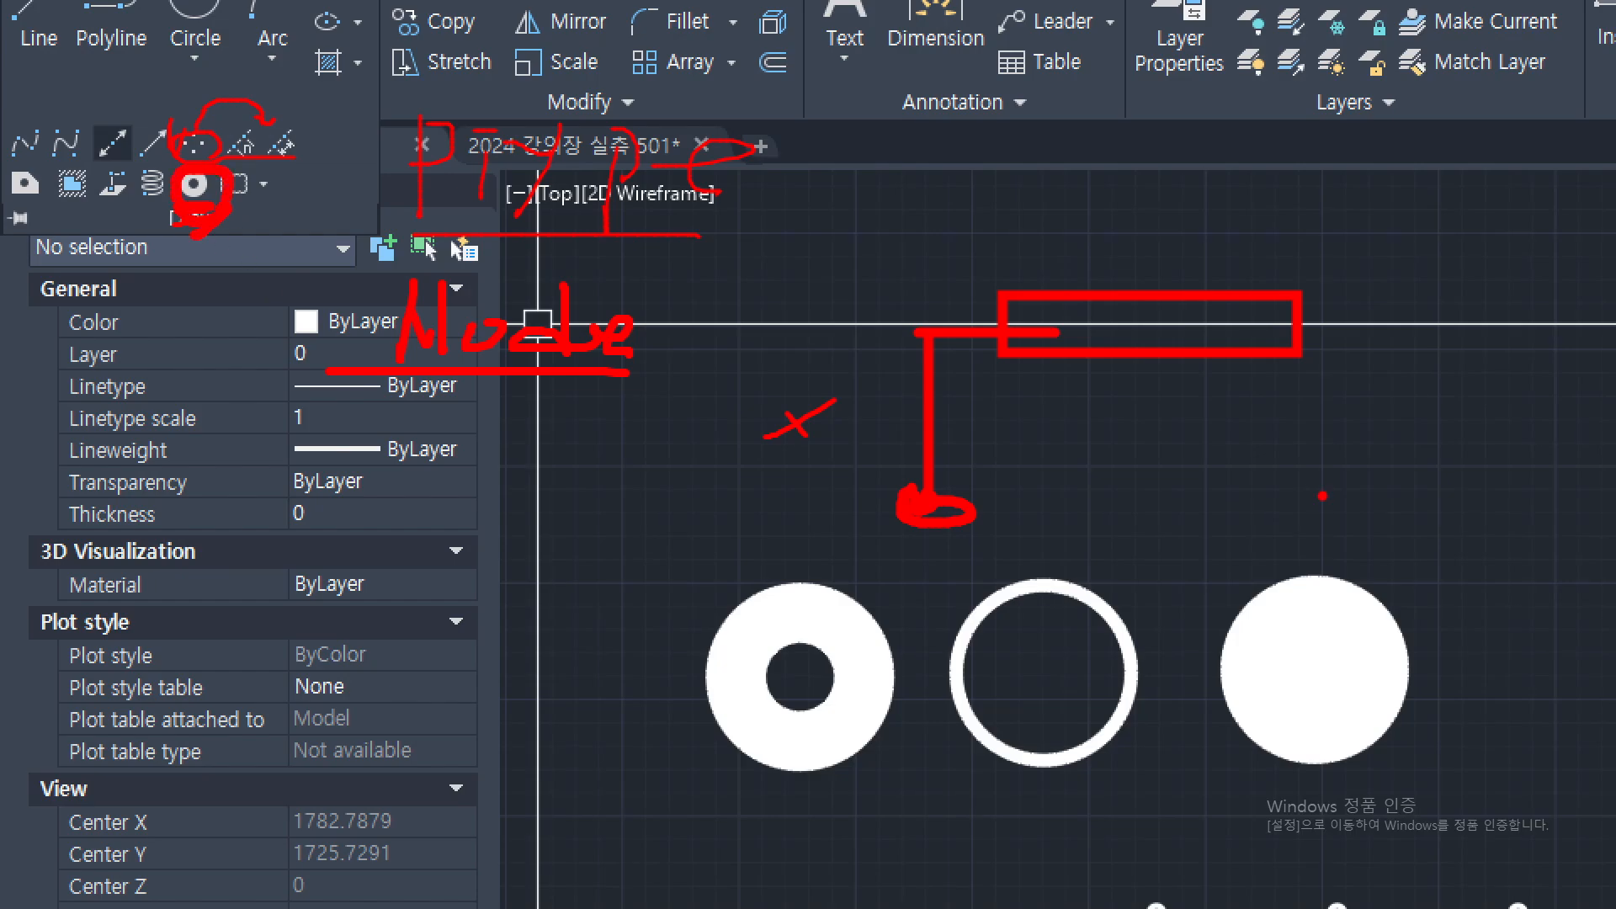
key("Escape")
key("Escape")
key("Escape")
Open the Point Style settings with the PTYPE command and magnify the available point symbols for review.
type("ptype")
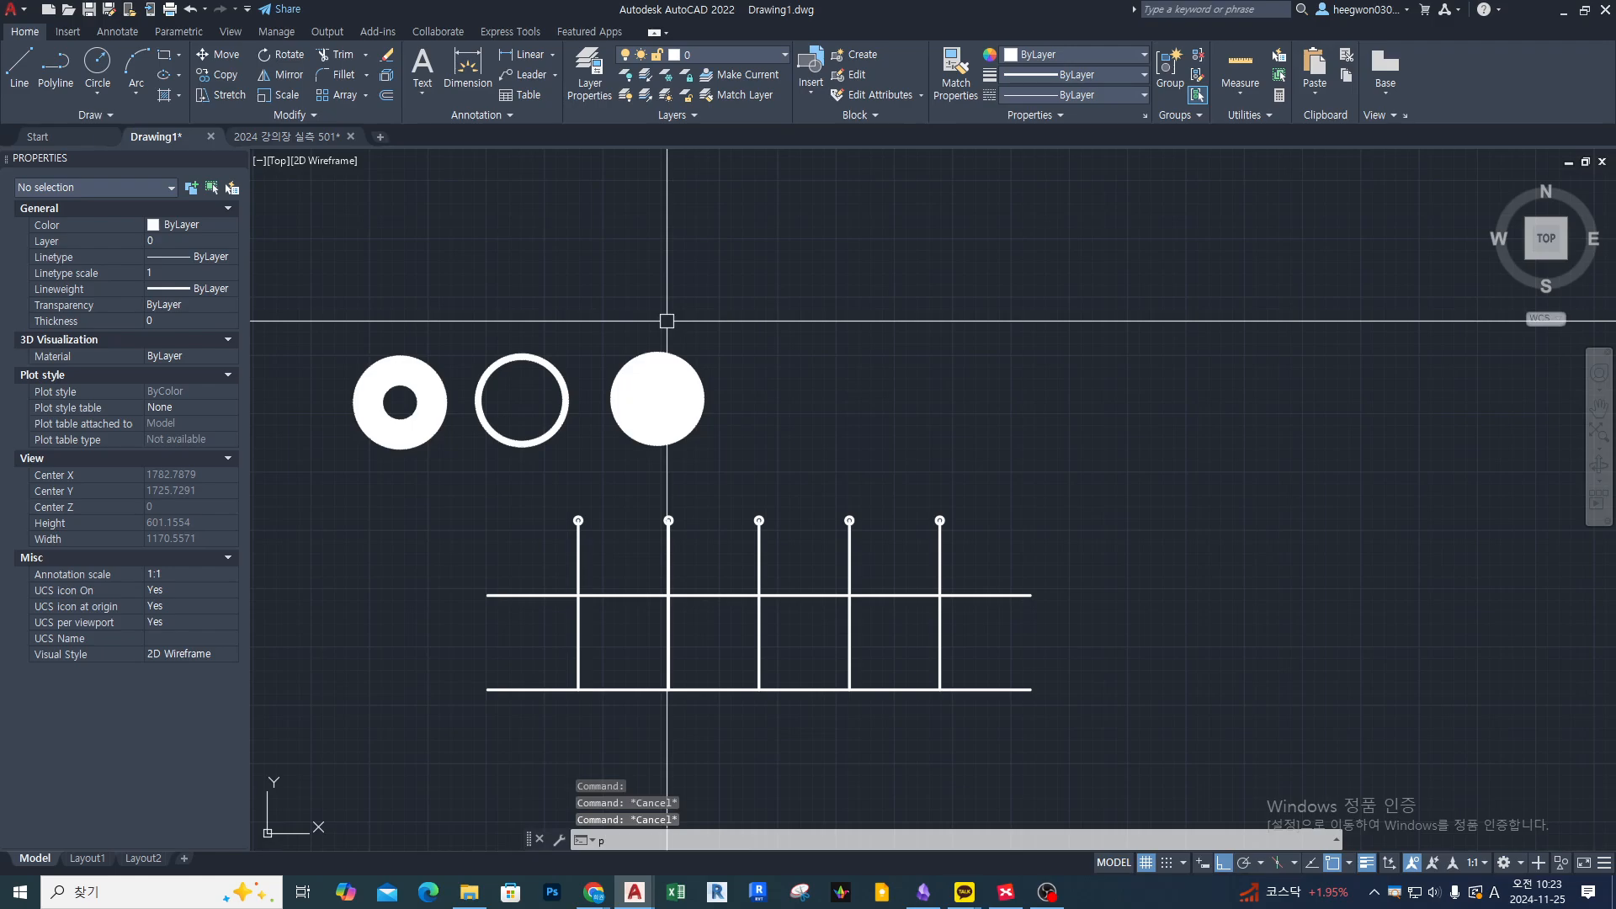
key("Return")
key("ctrl+1")
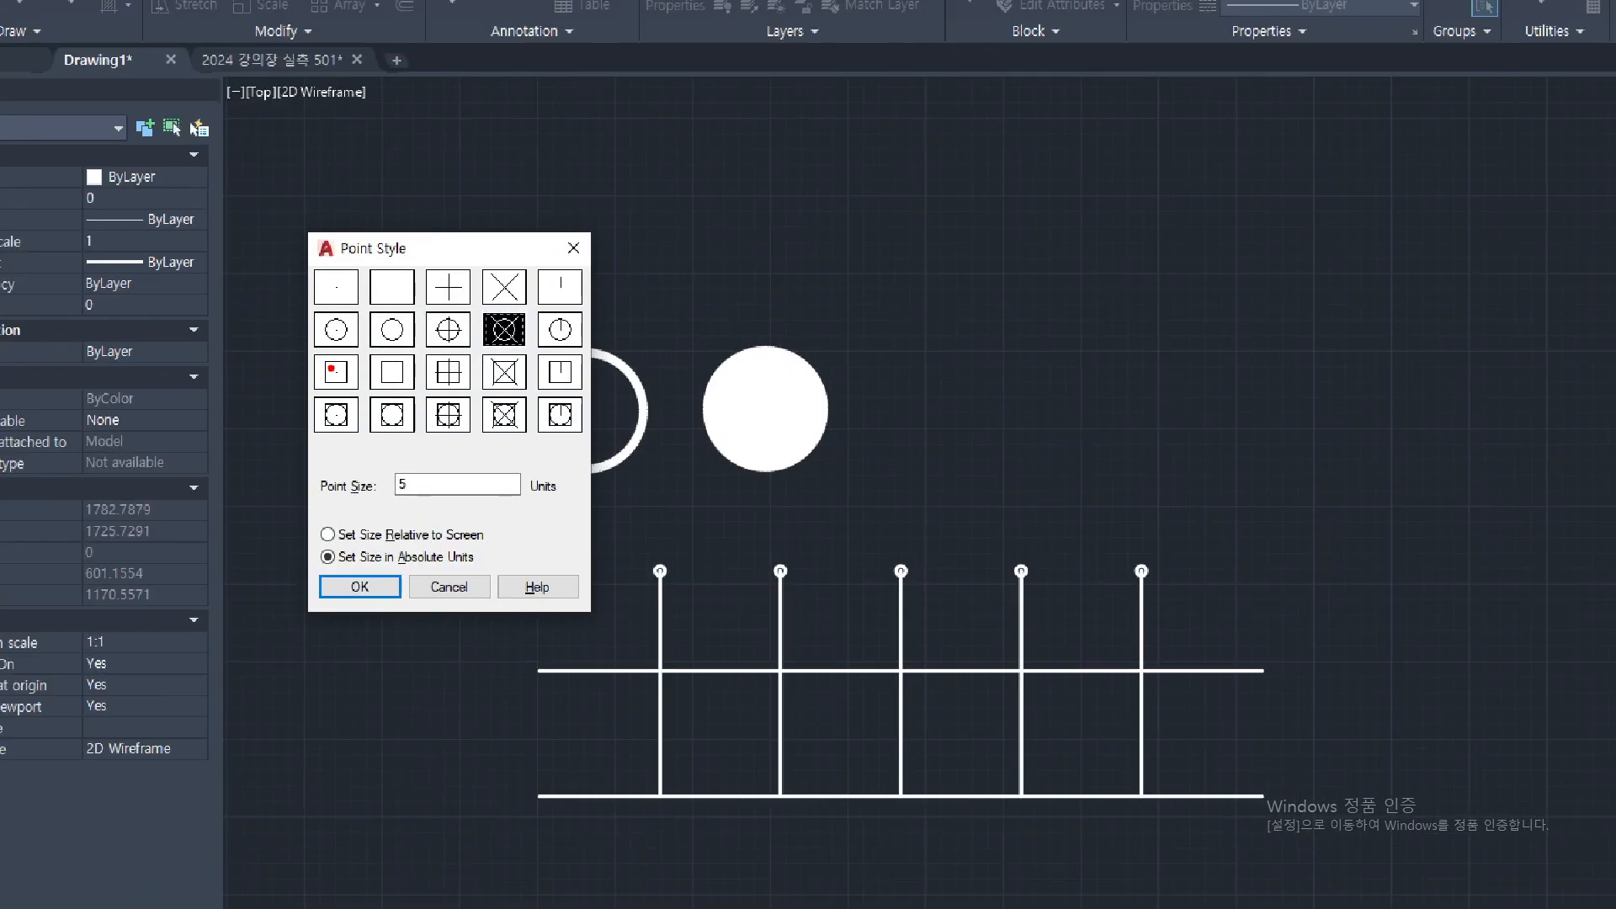
scroll(332, 369, "up", 1)
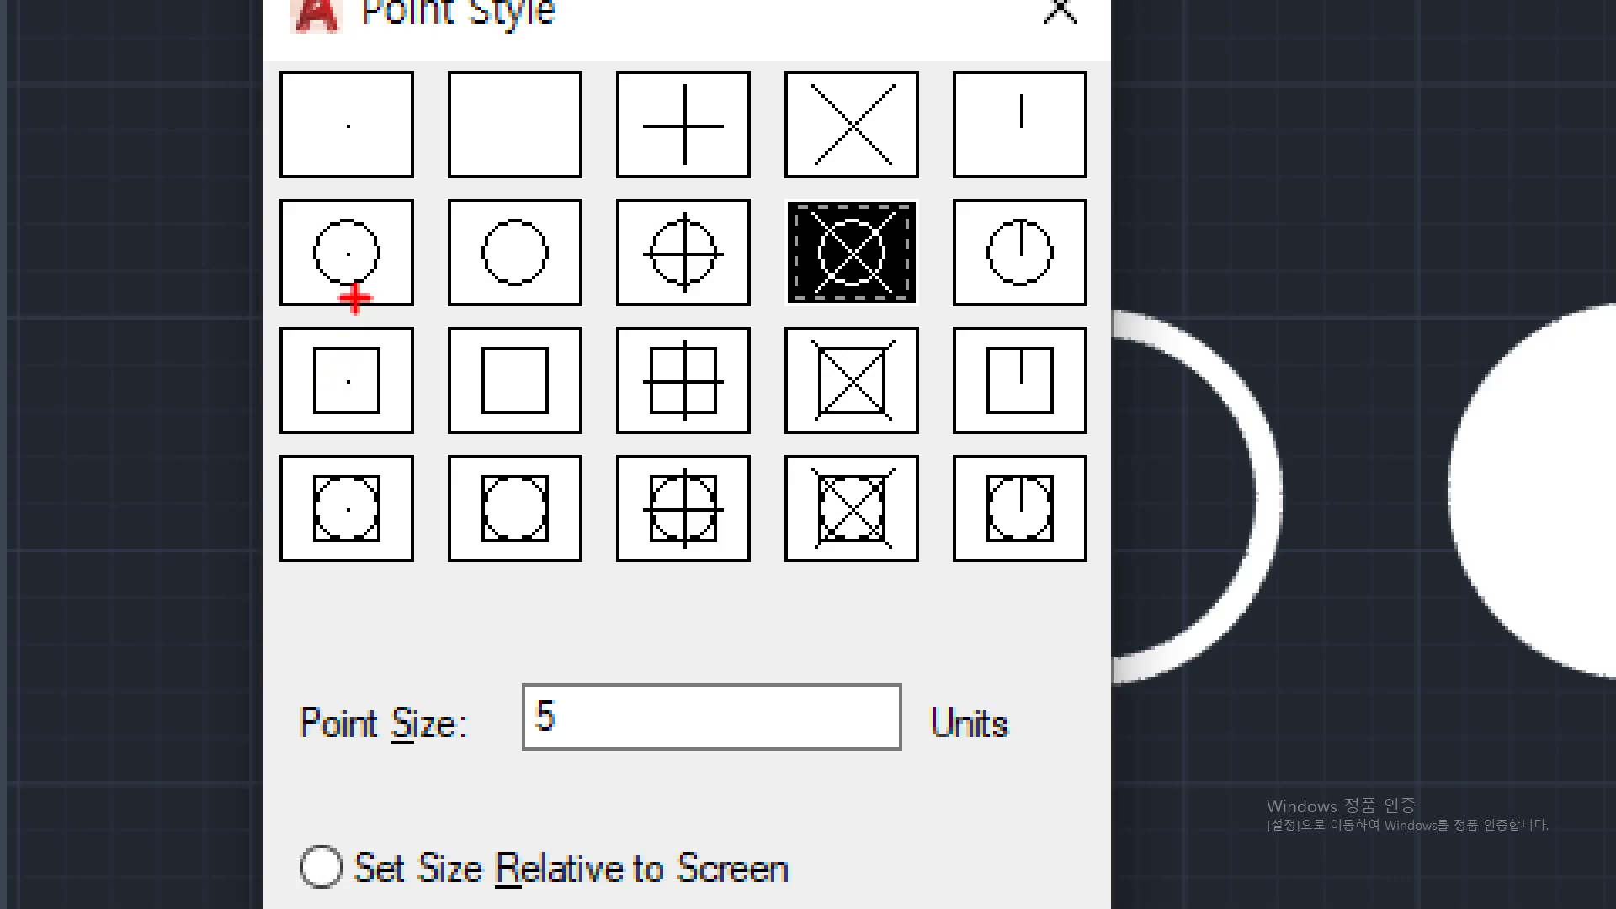